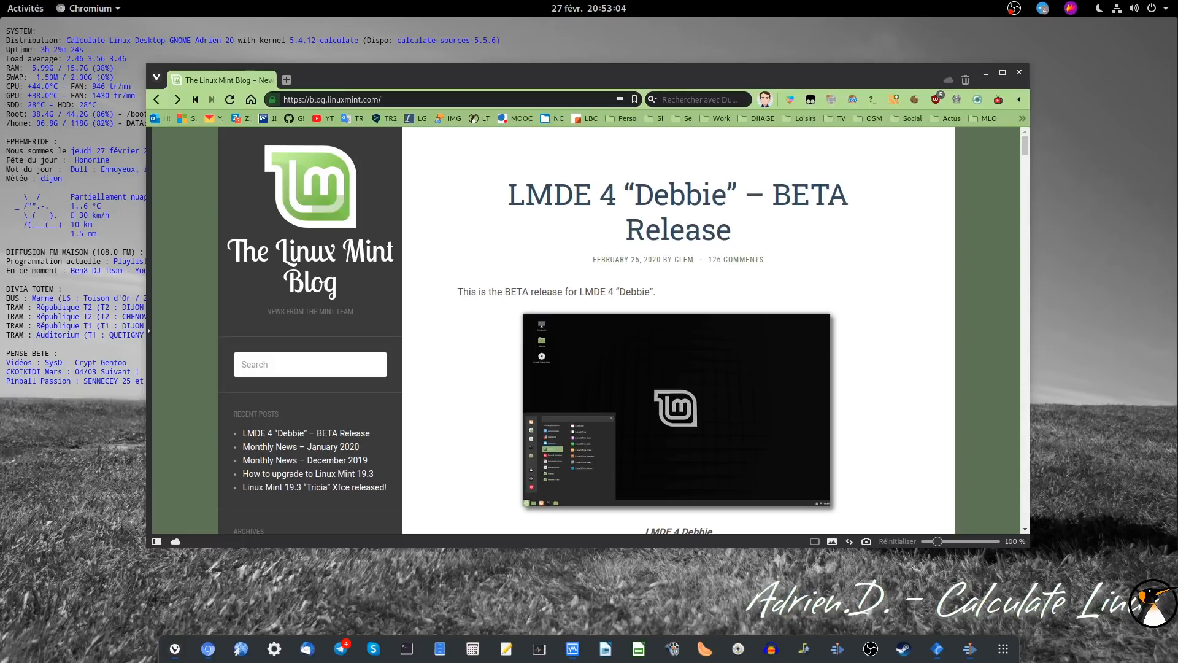
Step: Maximize the browser, read the LMDE 4 "Debbie" BETA announcement and open its linked release notes
{"action": "left_click", "coordinate": [1003, 74]}
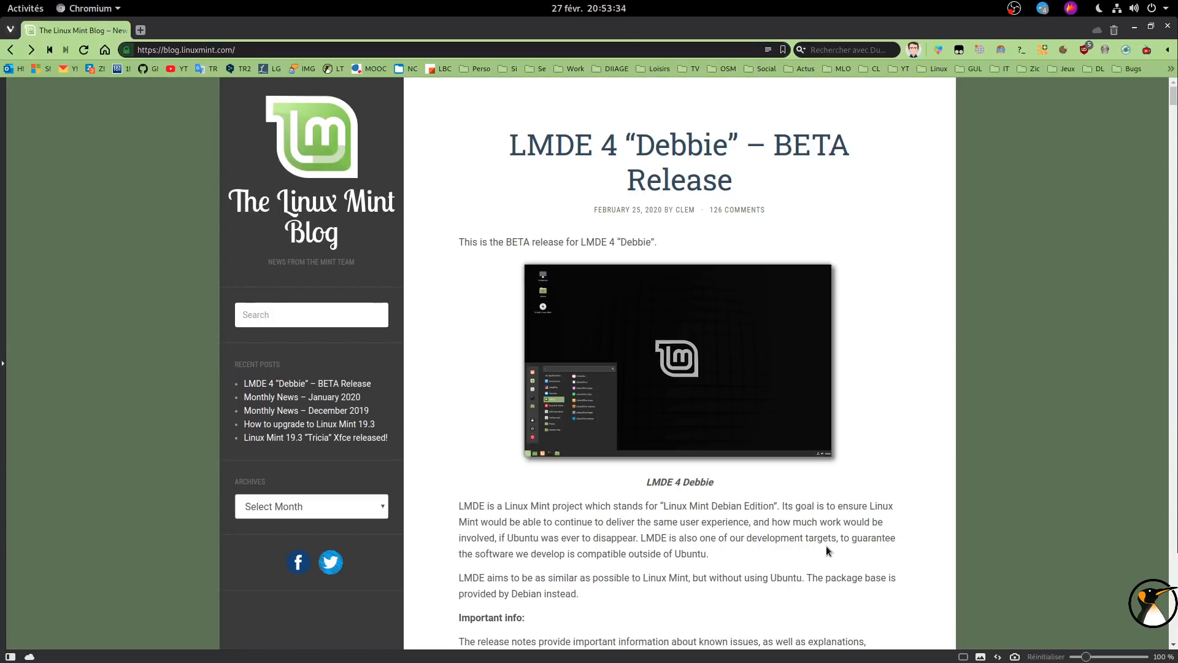
{"action": "scroll", "coordinate": [778, 220], "scroll_direction": "down", "scroll_amount": 5}
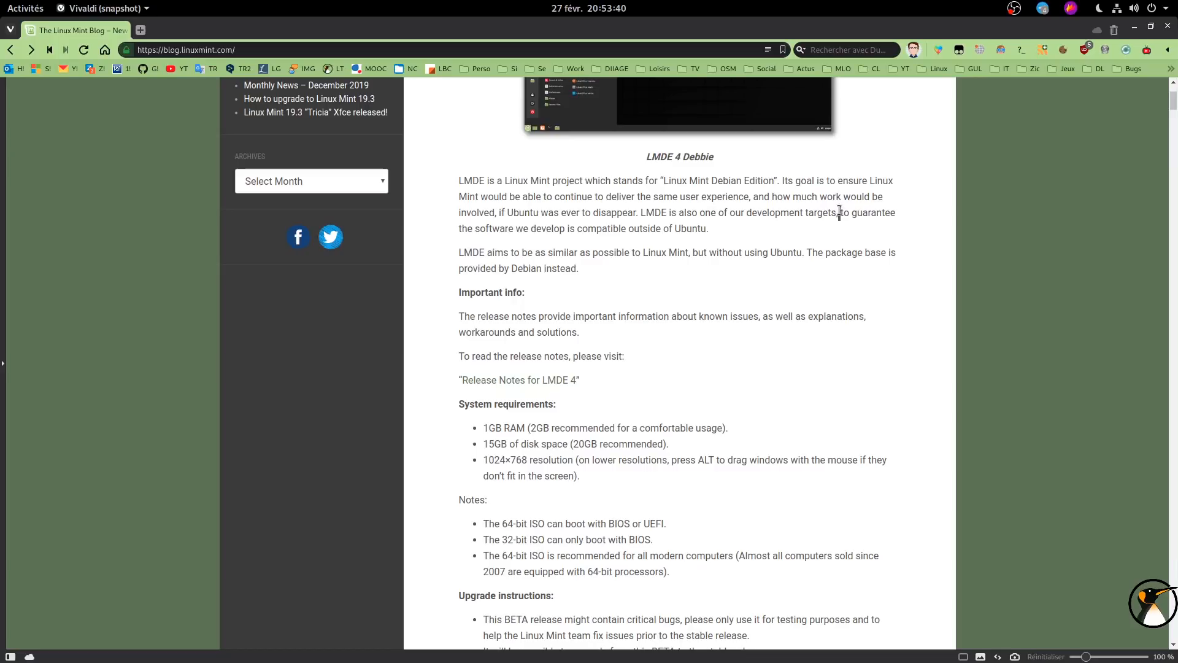
{"action": "left_click_drag", "start_coordinate": [850, 212], "coordinate": [731, 230]}
{"action": "left_click", "coordinate": [697, 230]}
{"action": "left_click", "coordinate": [498, 381]}
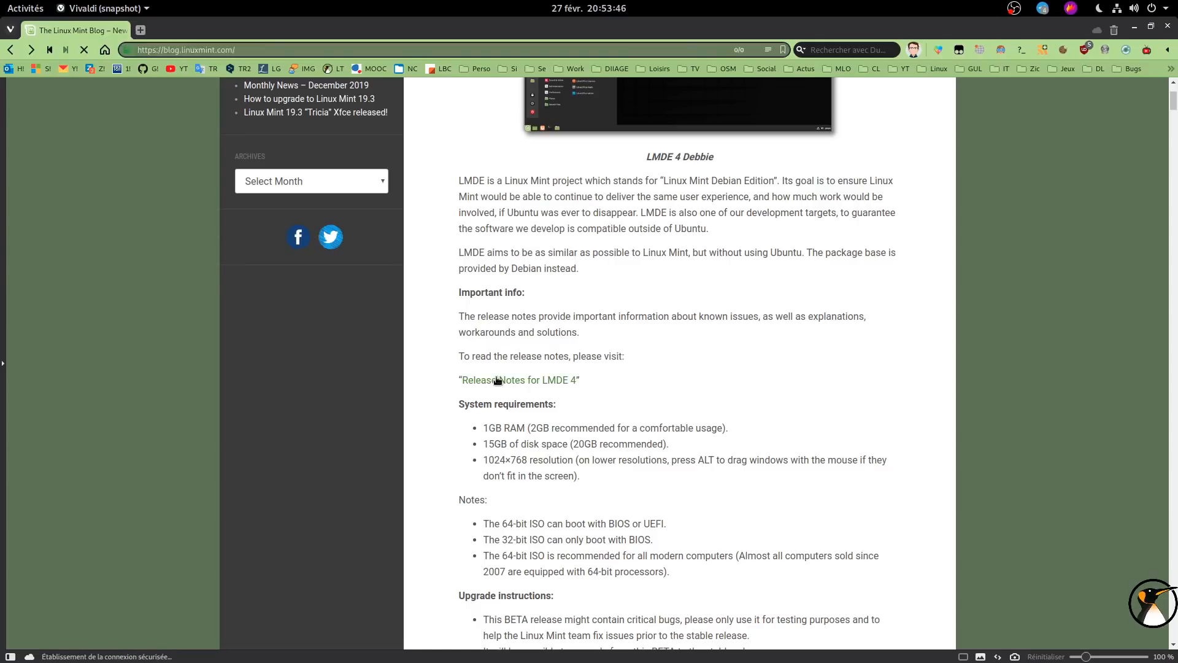
Step: Look through the LMDE 4 release notes, including the introduction, known issues and tips
{"action": "scroll", "coordinate": [534, 233], "scroll_direction": "down", "scroll_amount": 4}
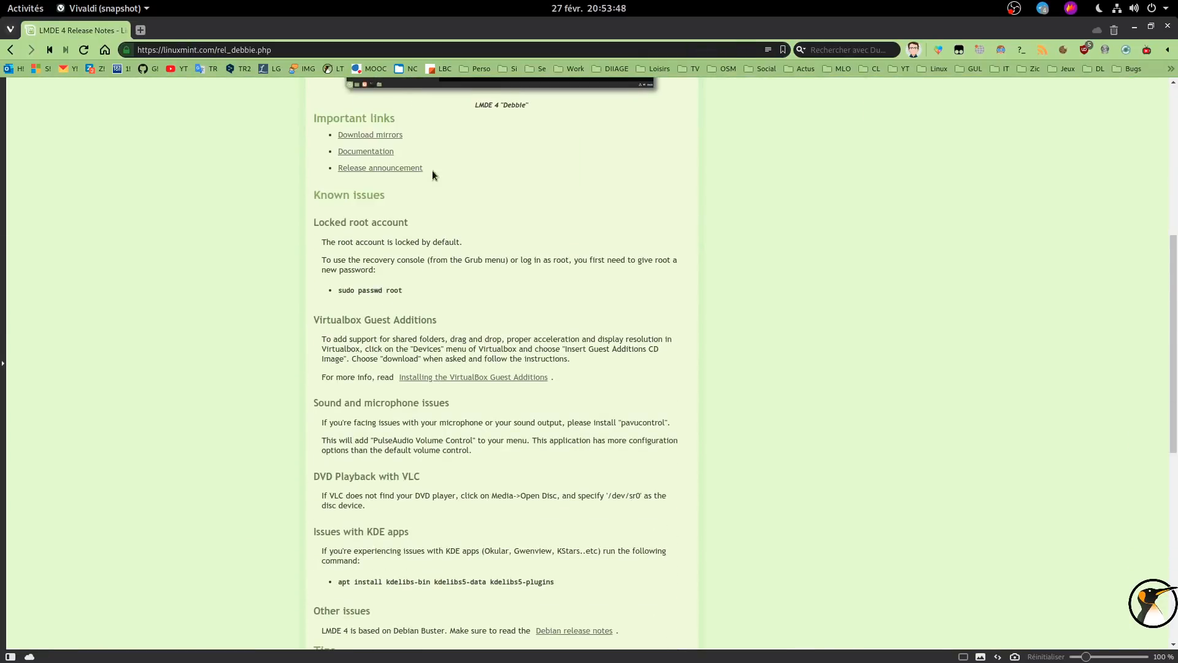
{"action": "scroll", "coordinate": [427, 151], "scroll_direction": "up", "scroll_amount": 6}
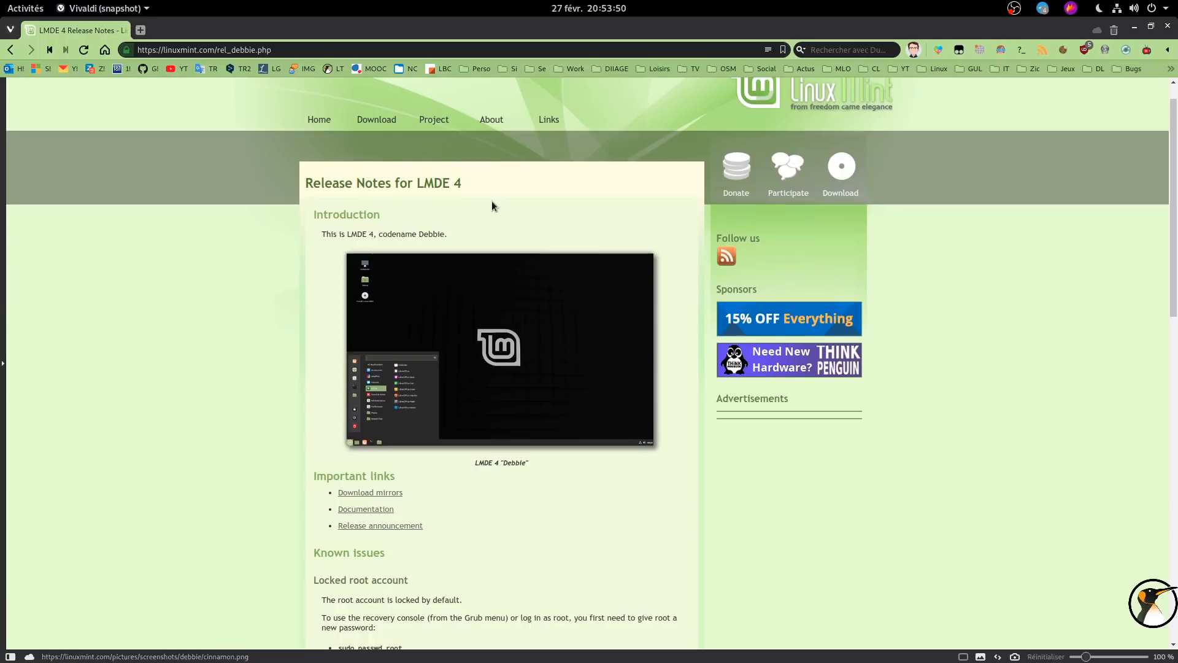
{"action": "scroll", "coordinate": [485, 209], "scroll_direction": "down", "scroll_amount": 7}
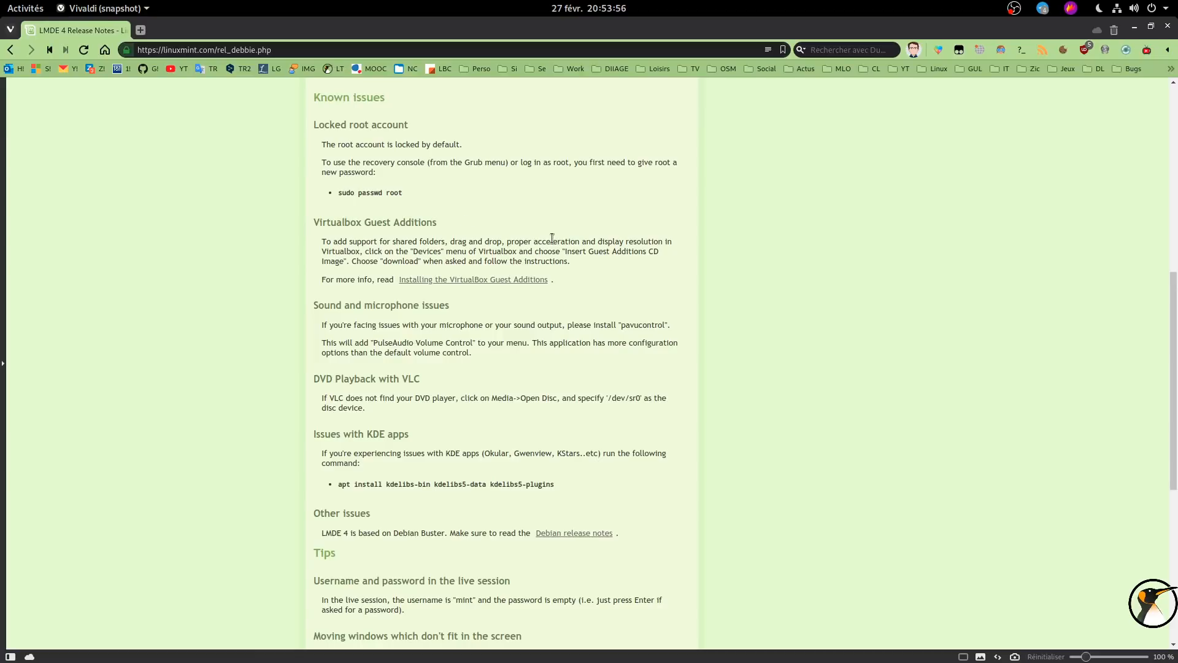
{"action": "scroll", "coordinate": [536, 258], "scroll_direction": "down", "scroll_amount": 5}
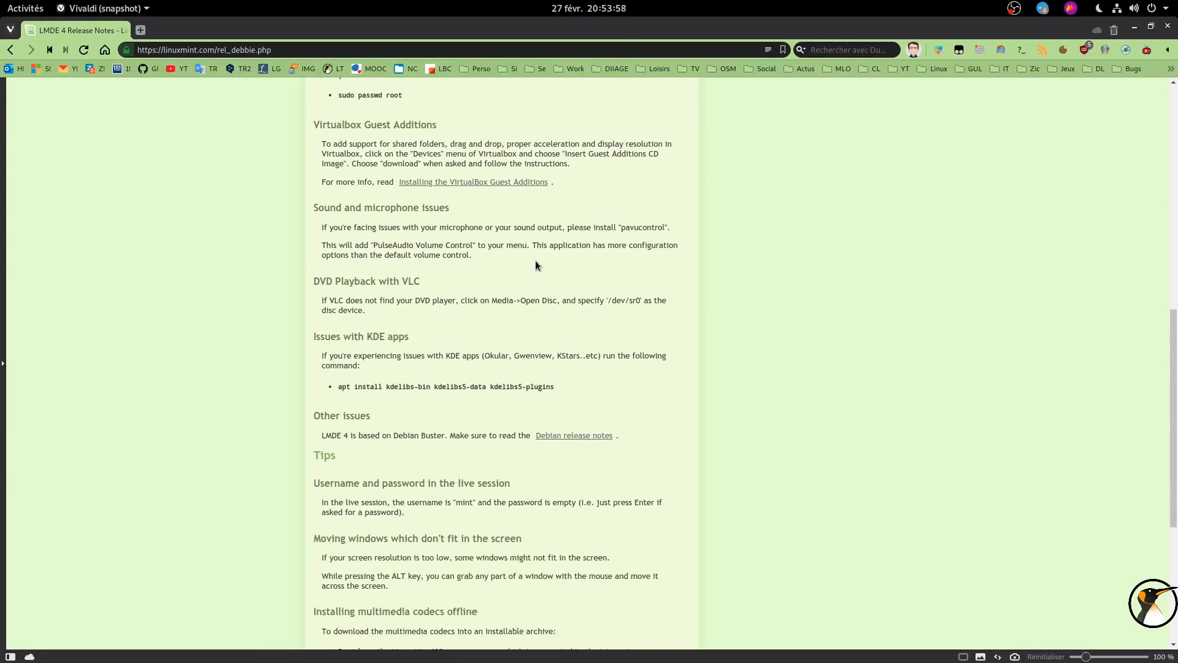
Step: Switch to VirtualBox, insert lmde-4-cinnamon-64bit-beta.iso into the optical drive of the Video1 machine and start it
{"action": "left_click", "coordinate": [1135, 27]}
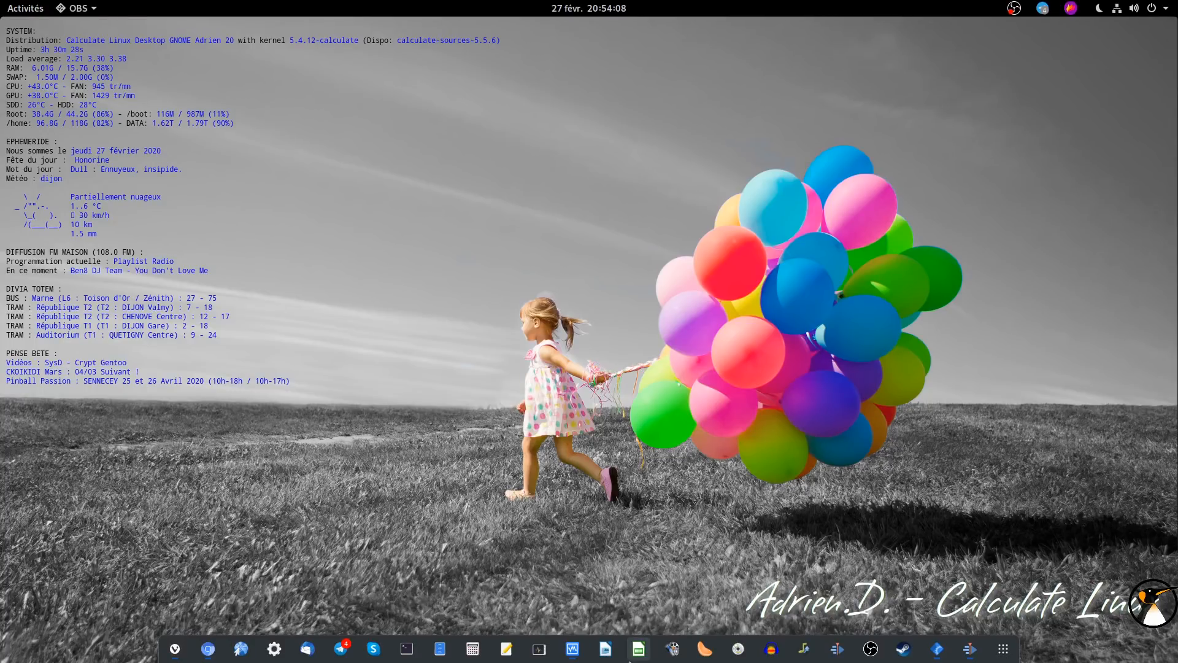
{"action": "left_click", "coordinate": [572, 652]}
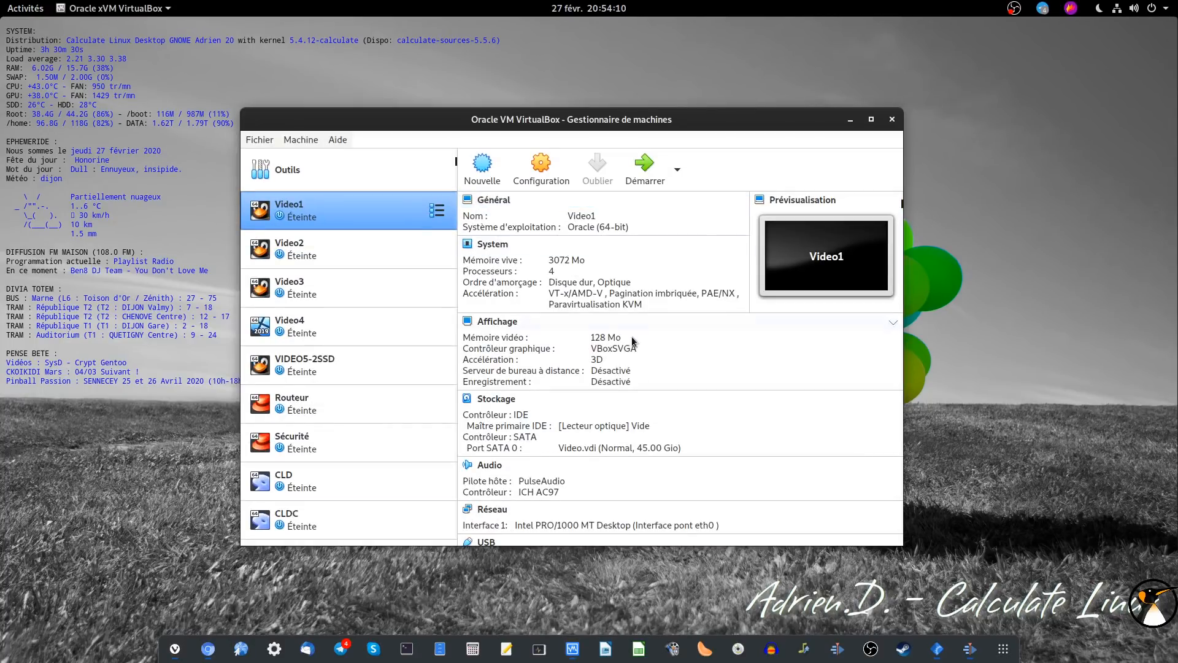
{"action": "left_click", "coordinate": [639, 432]}
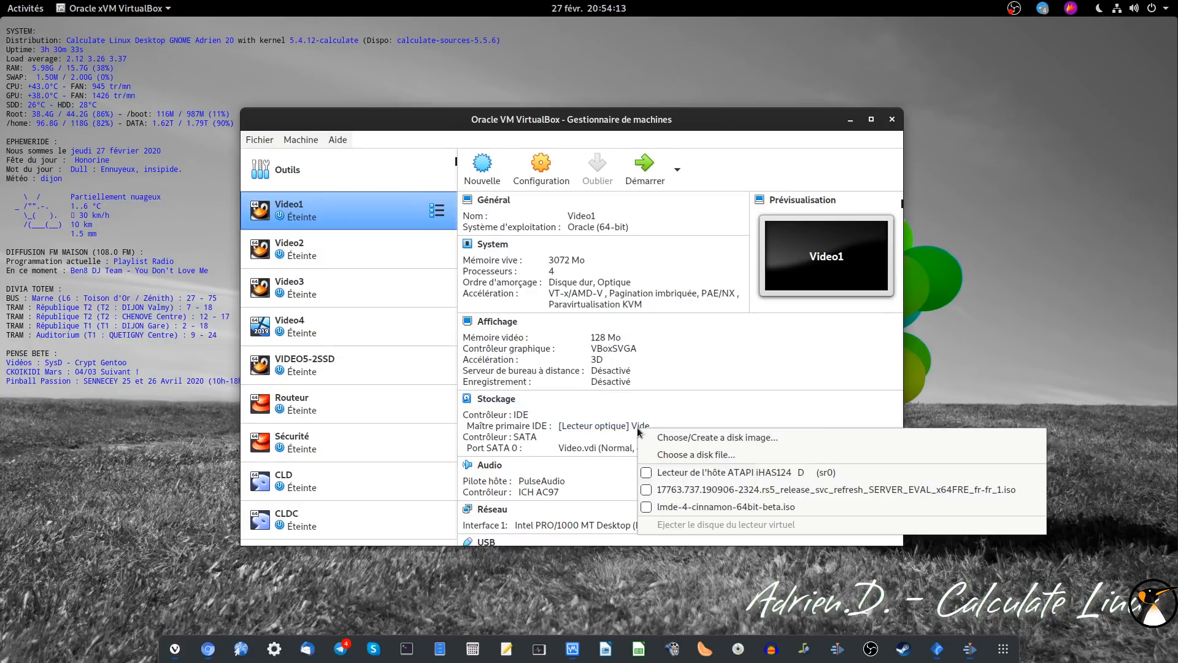
{"action": "left_click", "coordinate": [702, 507]}
{"action": "left_click", "coordinate": [644, 169]}
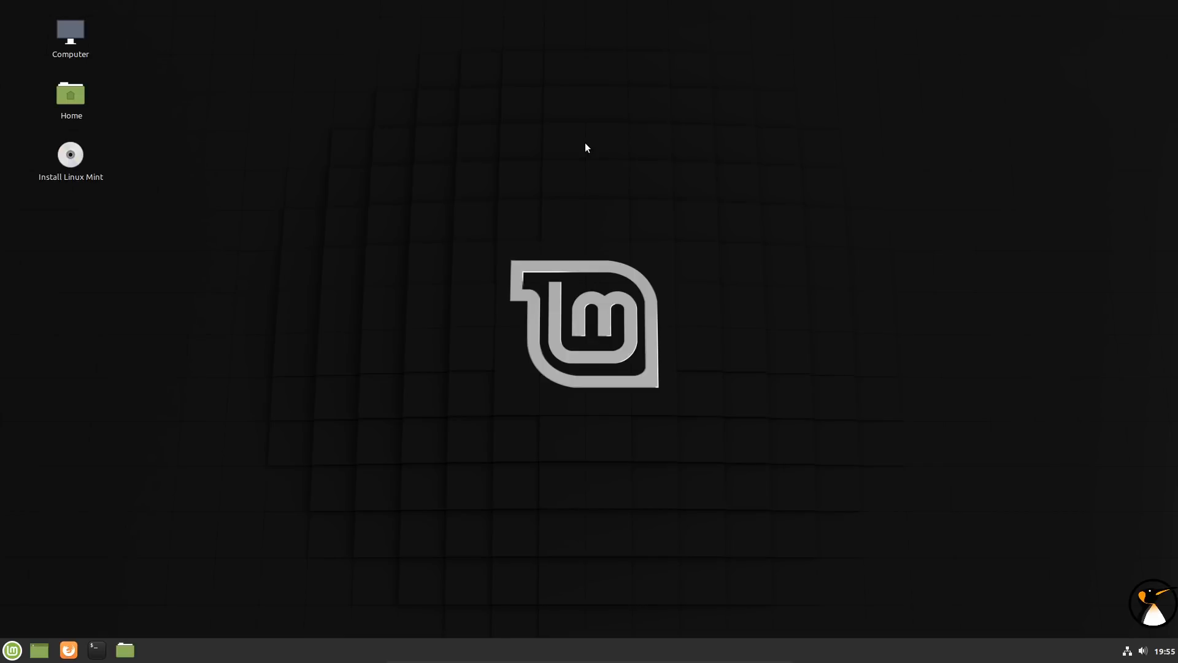
Step: Open the Linux Mint installer on the live desktop, then move and enlarge its window
{"action": "left_click_drag", "start_coordinate": [591, 128], "coordinate": [593, 72]}
{"action": "left_click_drag", "start_coordinate": [821, 500], "coordinate": [905, 570]}
{"action": "left_click_drag", "start_coordinate": [602, 71], "coordinate": [573, 52]}
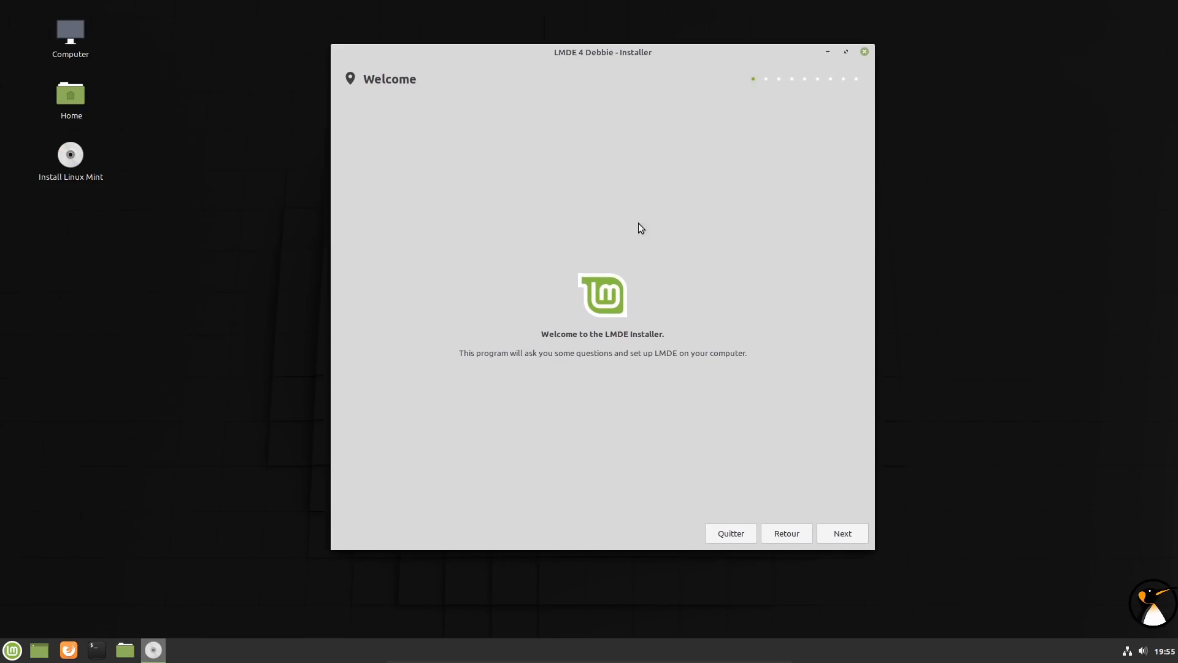
Step: Accept French (France) as the language, Europe/Paris as the time zone and the French keyboard layout in the installer
{"action": "left_click", "coordinate": [841, 537]}
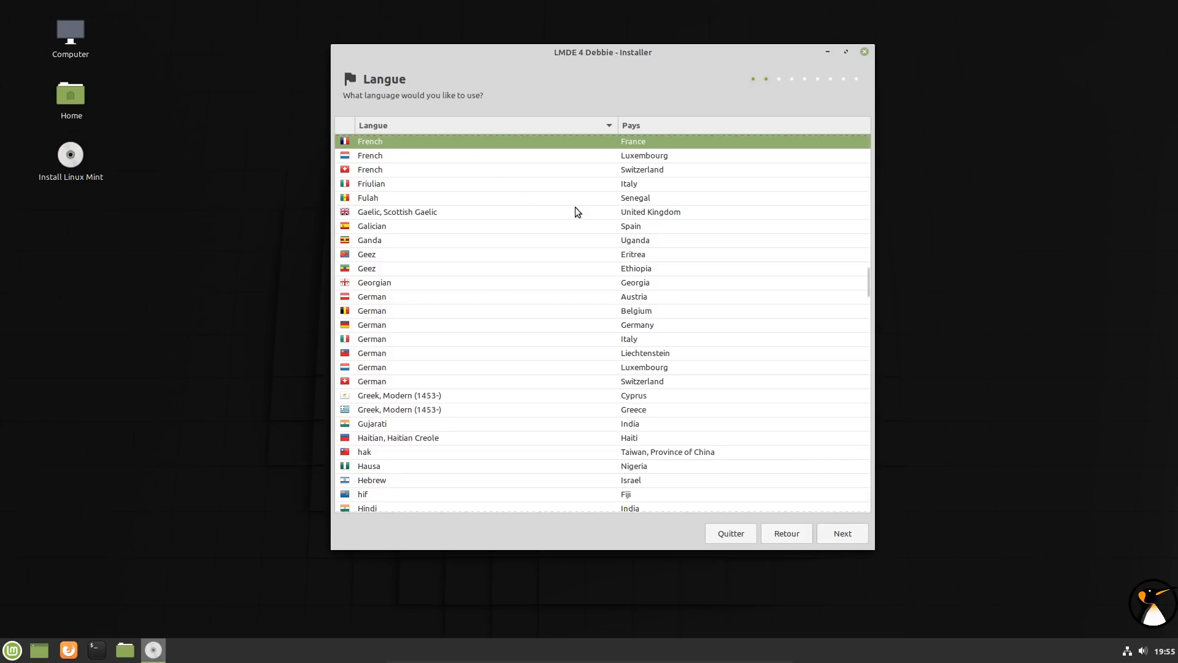
{"action": "left_click", "coordinate": [848, 536]}
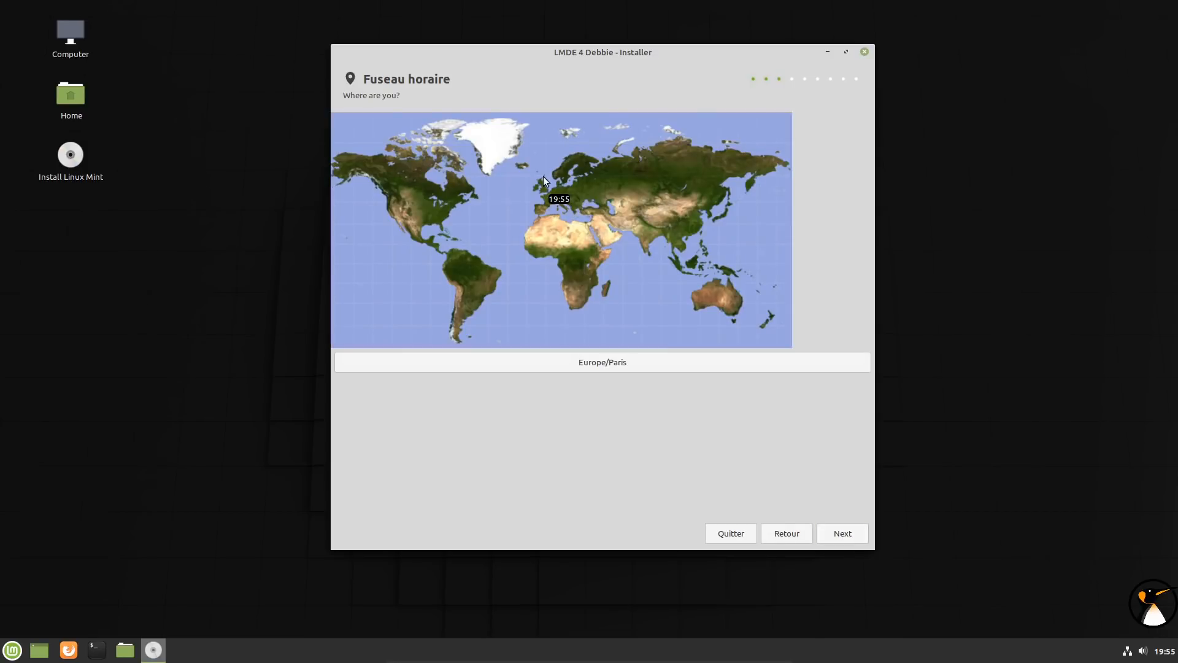
{"action": "left_click", "coordinate": [833, 533]}
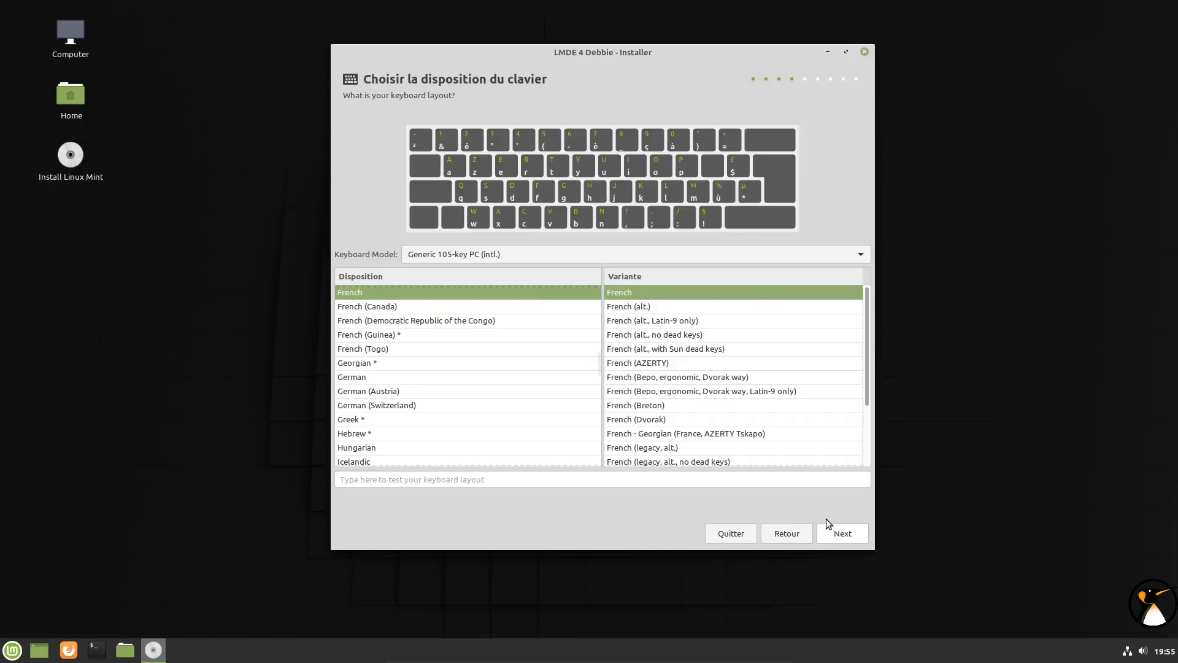
{"action": "left_click", "coordinate": [841, 526]}
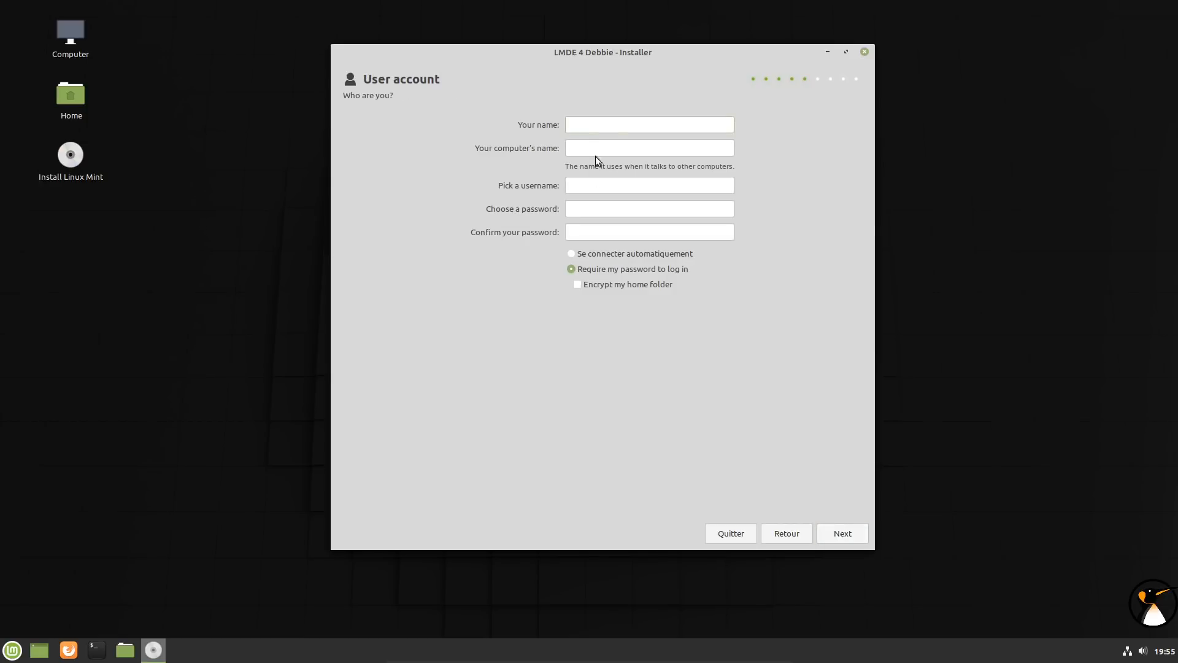
Step: Fill in the user account with the user's name, computer name lmde and the confirmed account password, and enable home folder encryption
{"action": "type", "text": "Adrien"}
{"action": "key", "text": "Tab"}
{"action": "type", "text": "lmde"}
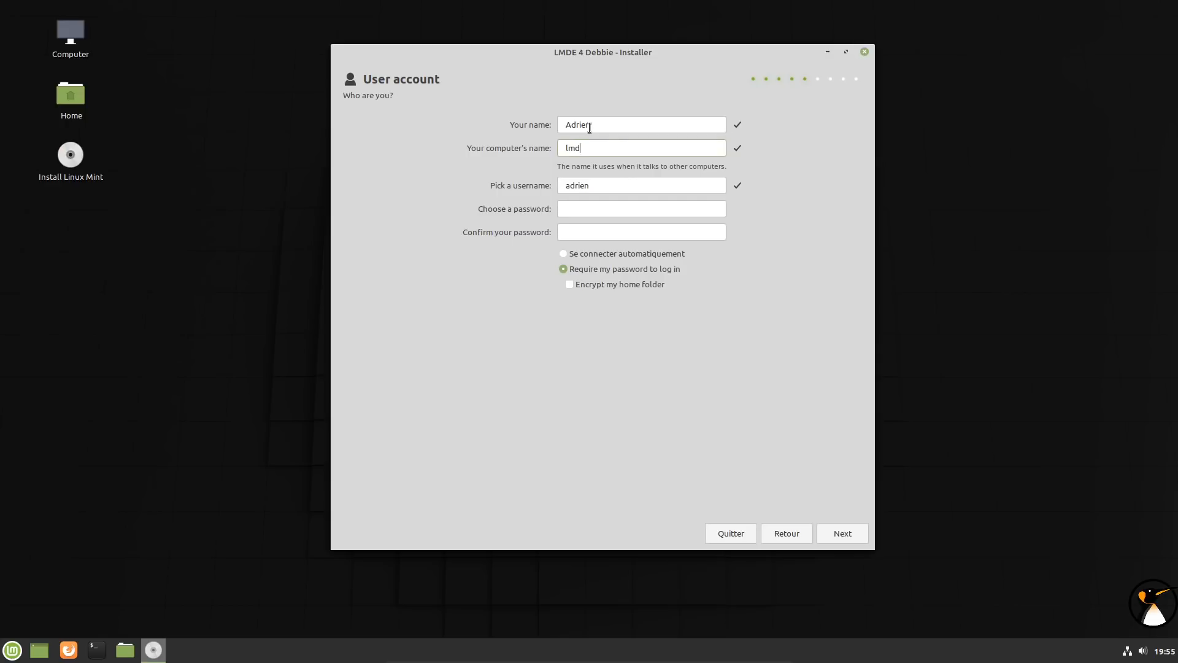
{"action": "key", "text": "Tab"}
{"action": "key", "text": "Tab"}
{"action": "type", "text": "a"}
{"action": "key", "text": "Tab"}
{"action": "type", "text": "a"}
{"action": "left_click", "coordinate": [612, 287]}
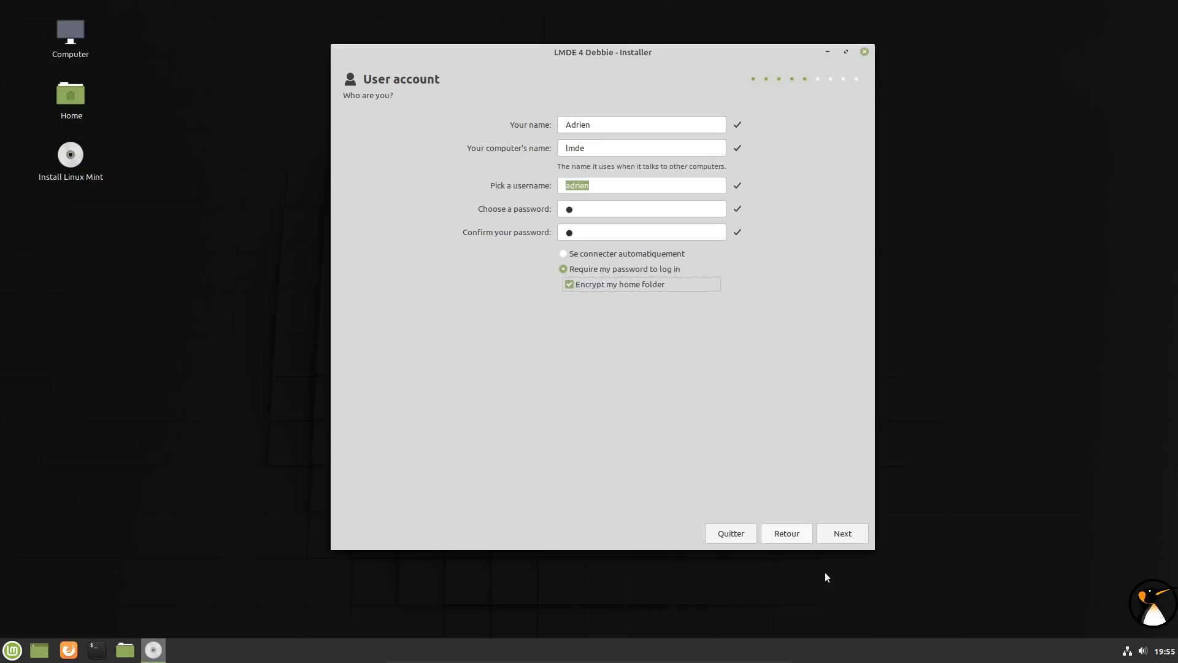
{"action": "left_click", "coordinate": [843, 535]}
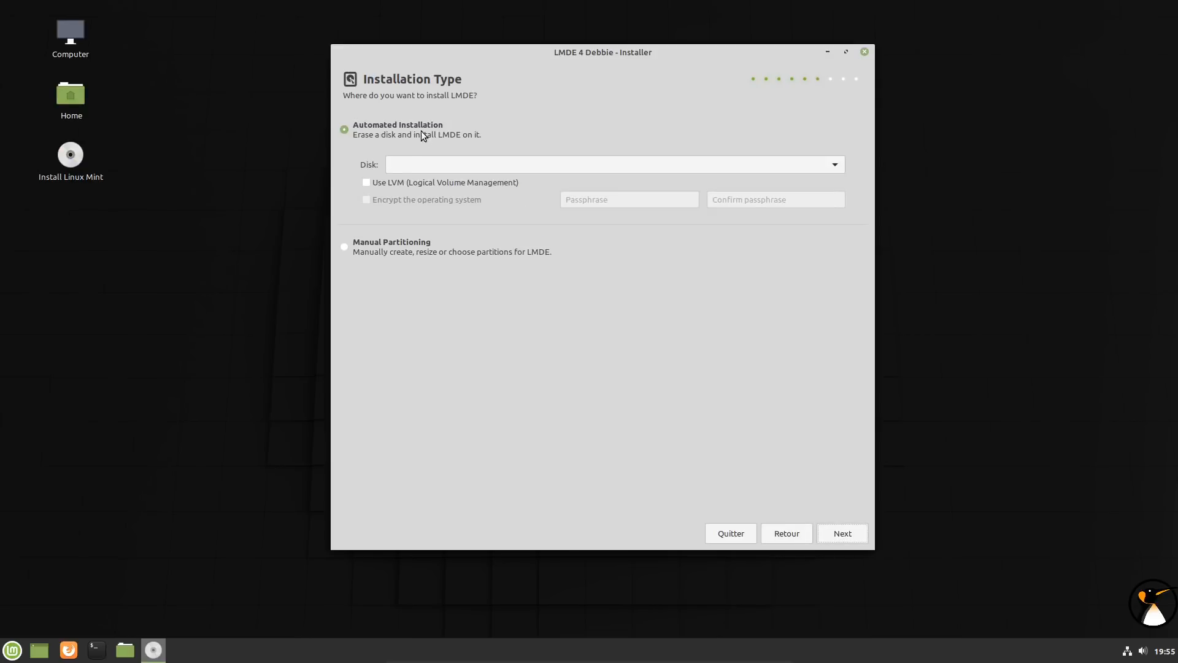
Step: Choose automated installation on VBOX_HARDDISK (48 Go) (/dev/sda) with LVM and without operating system encryption
{"action": "left_click", "coordinate": [392, 250]}
{"action": "left_click", "coordinate": [396, 135]}
{"action": "left_click", "coordinate": [823, 165]}
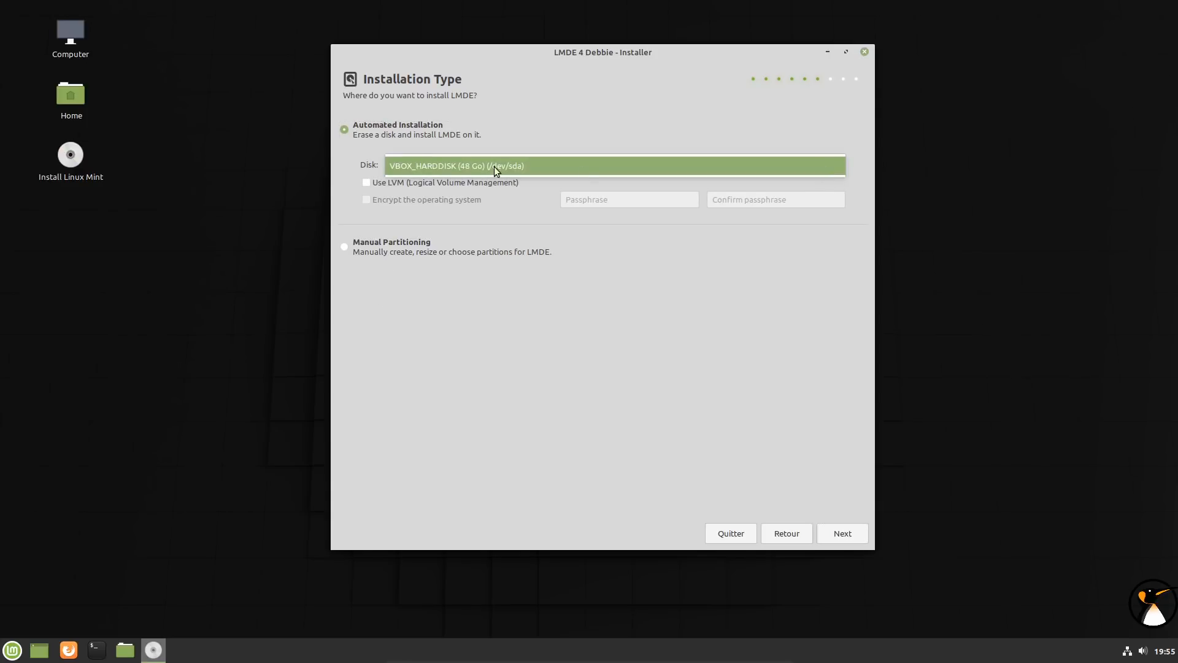
{"action": "left_click", "coordinate": [469, 165]}
{"action": "left_click", "coordinate": [464, 182]}
{"action": "left_click", "coordinate": [451, 199]}
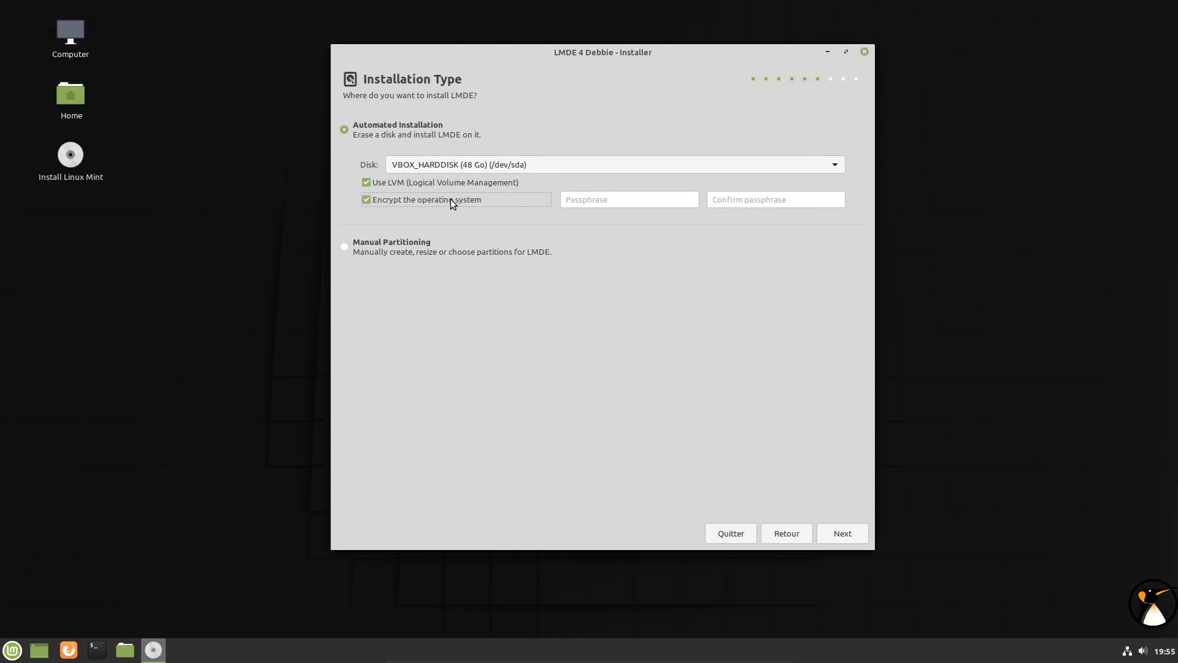
{"action": "left_click", "coordinate": [454, 202]}
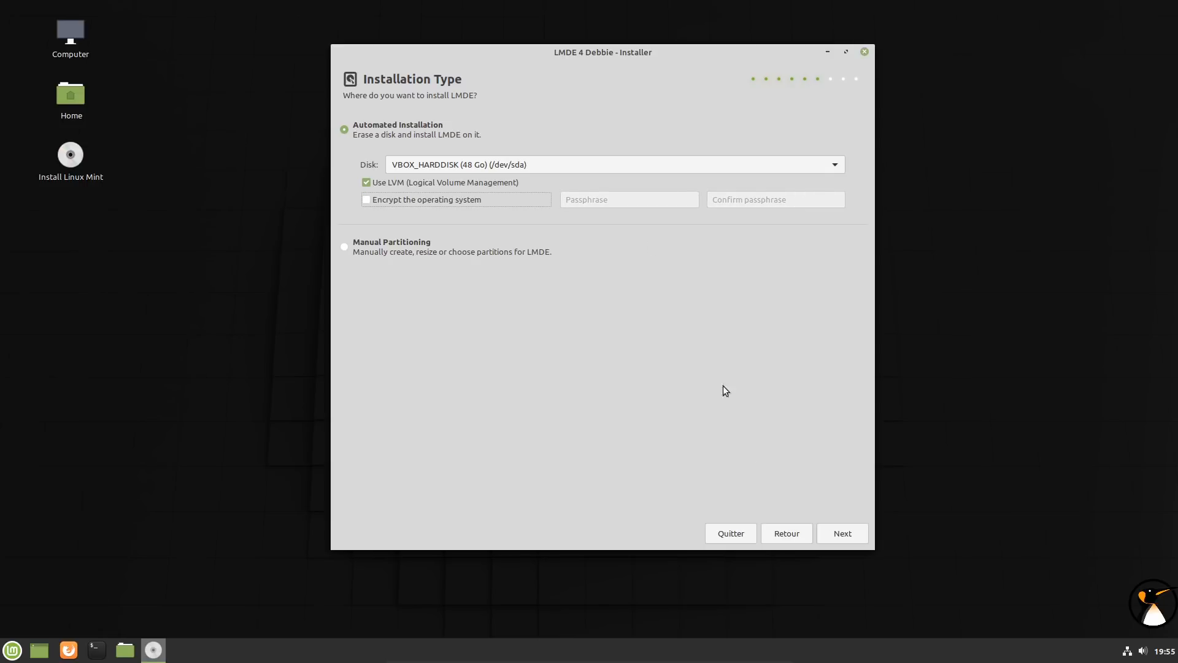
Step: Confirm erasing the disk and start the installation with the GRUB boot menu on /dev/sda
{"action": "left_click", "coordinate": [840, 535]}
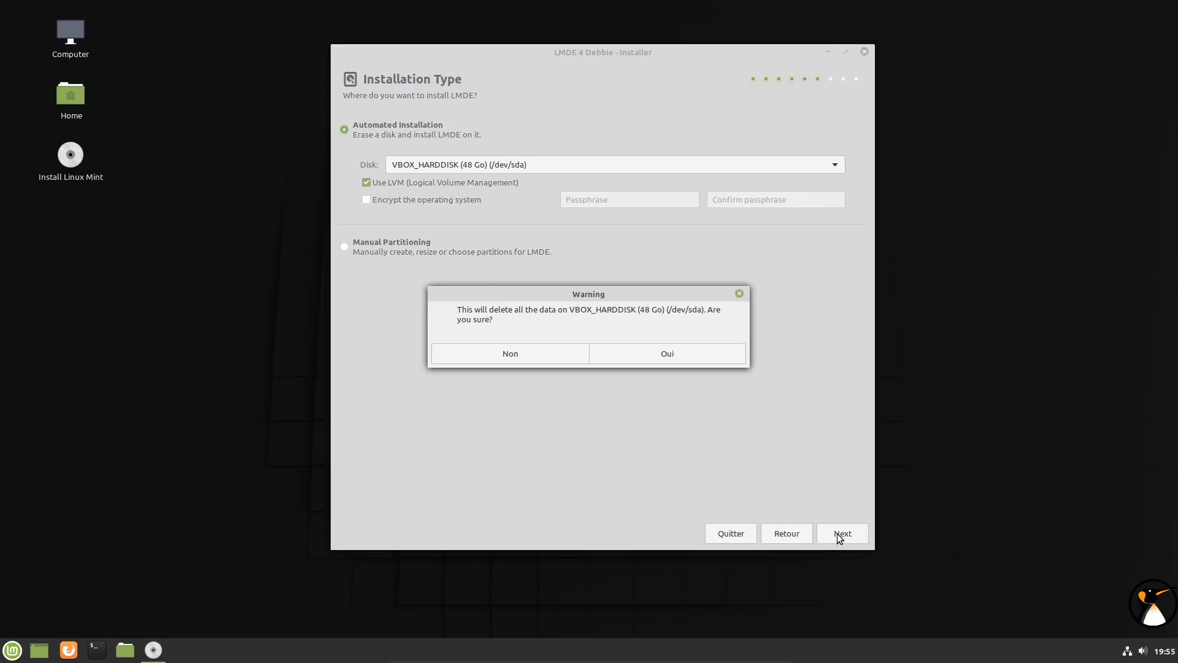
{"action": "left_click", "coordinate": [711, 355]}
{"action": "left_click", "coordinate": [711, 354]}
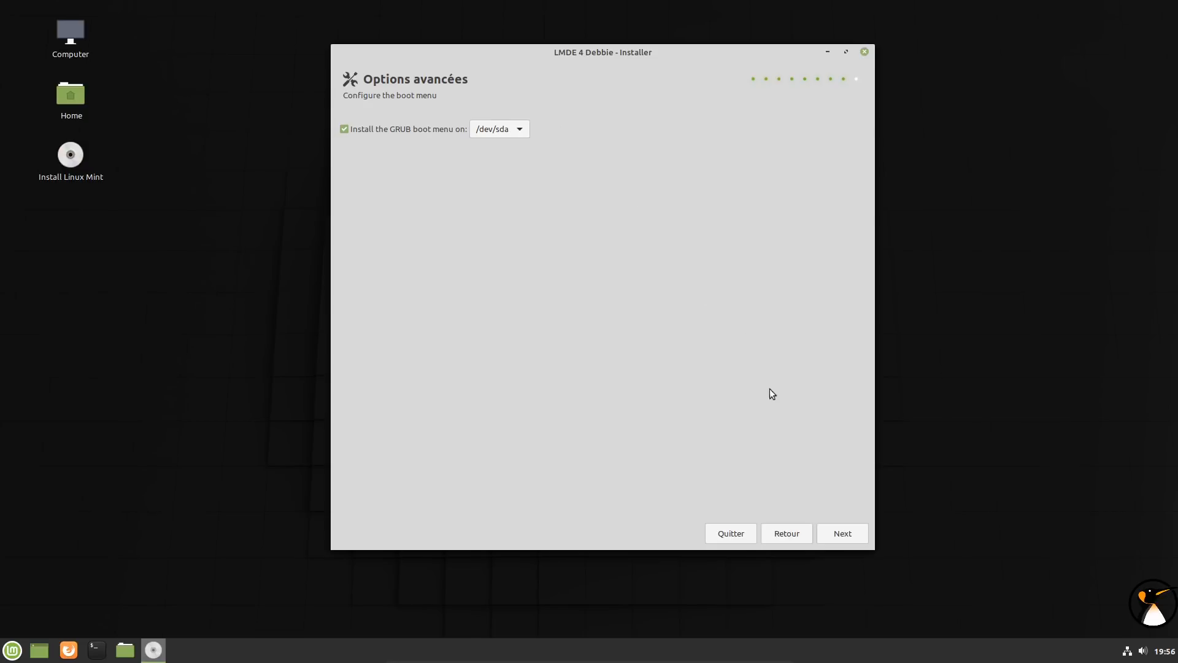
{"action": "left_click", "coordinate": [837, 534]}
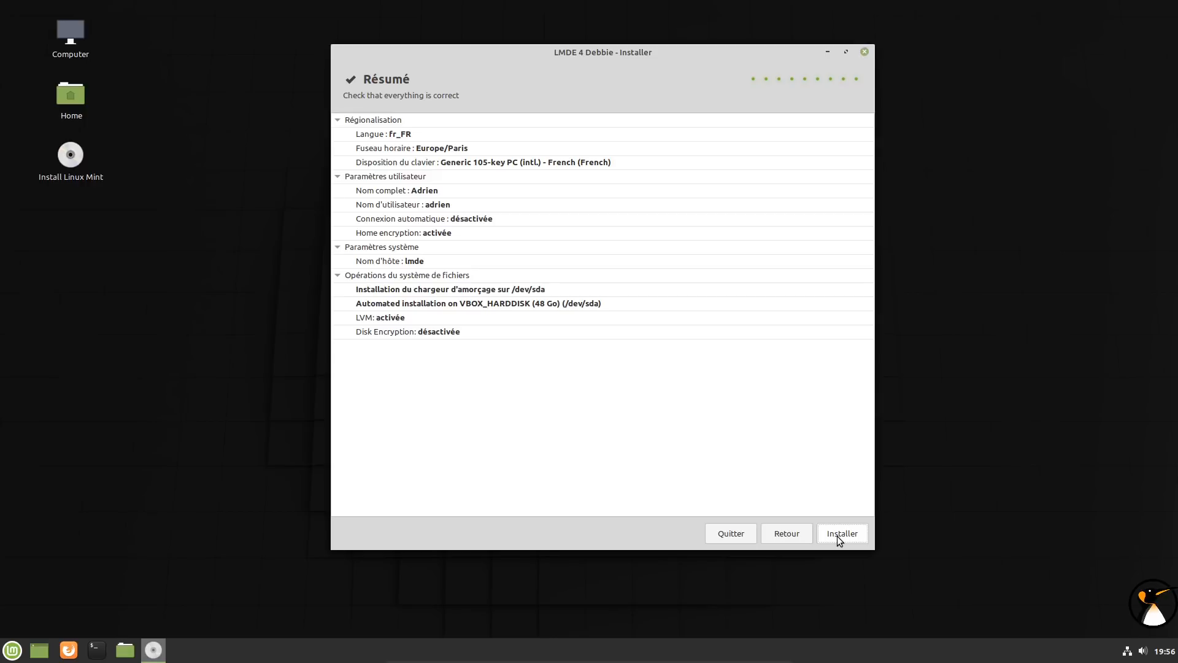
{"action": "left_click", "coordinate": [838, 537]}
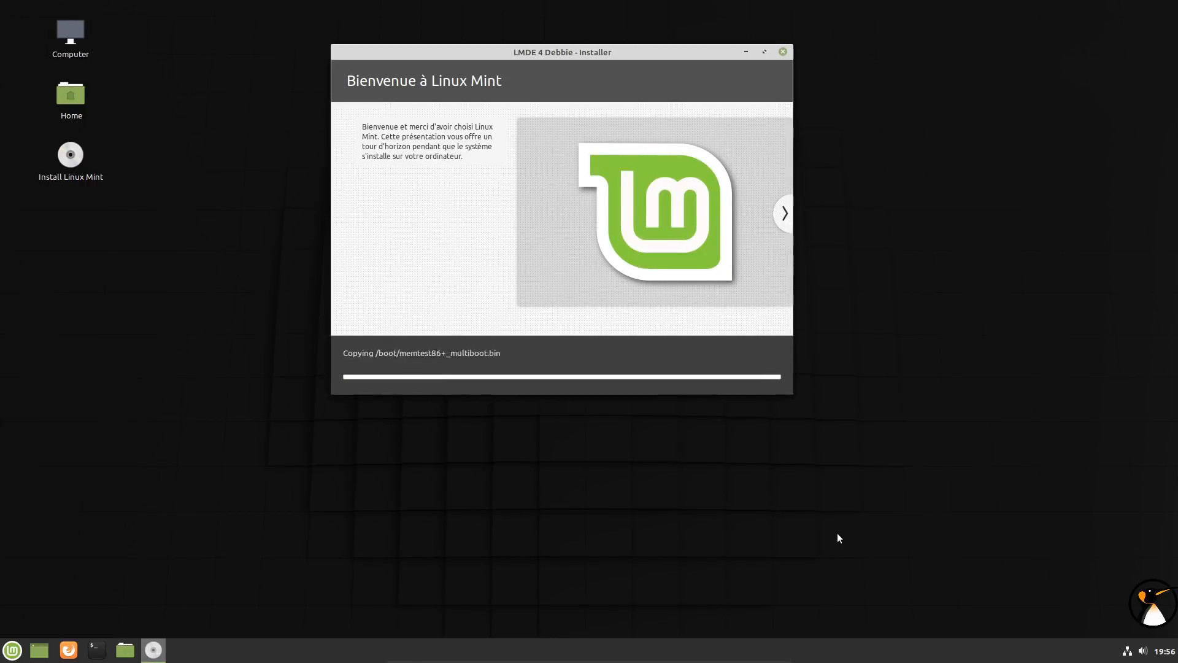
Step: Browse through the installer's presentation slides while the system files are being copied
{"action": "left_click", "coordinate": [781, 214]}
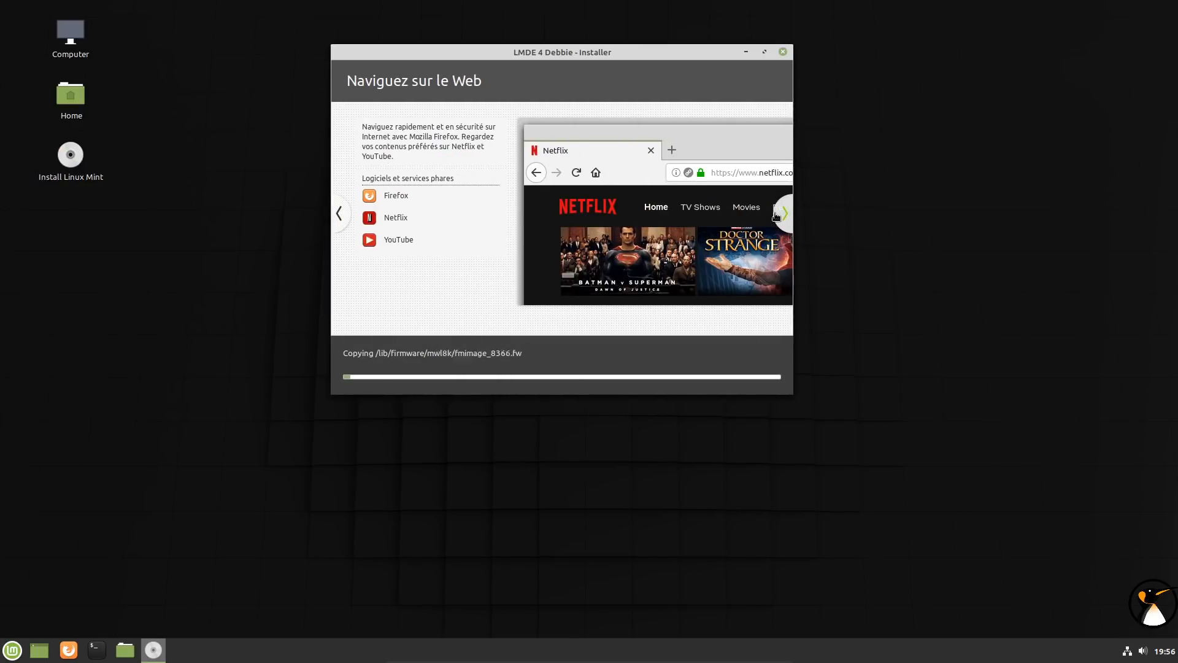
{"action": "left_click", "coordinate": [777, 214]}
{"action": "left_click", "coordinate": [776, 215]}
{"action": "left_click", "coordinate": [776, 215]}
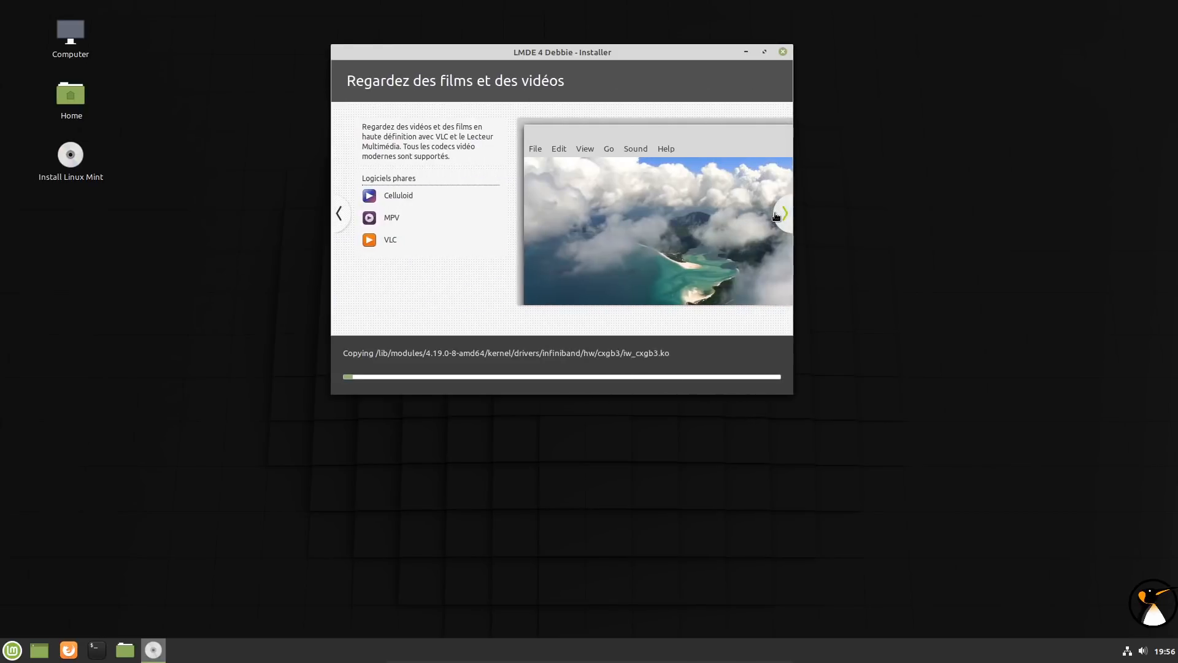
{"action": "left_click", "coordinate": [777, 215]}
{"action": "left_click", "coordinate": [776, 215]}
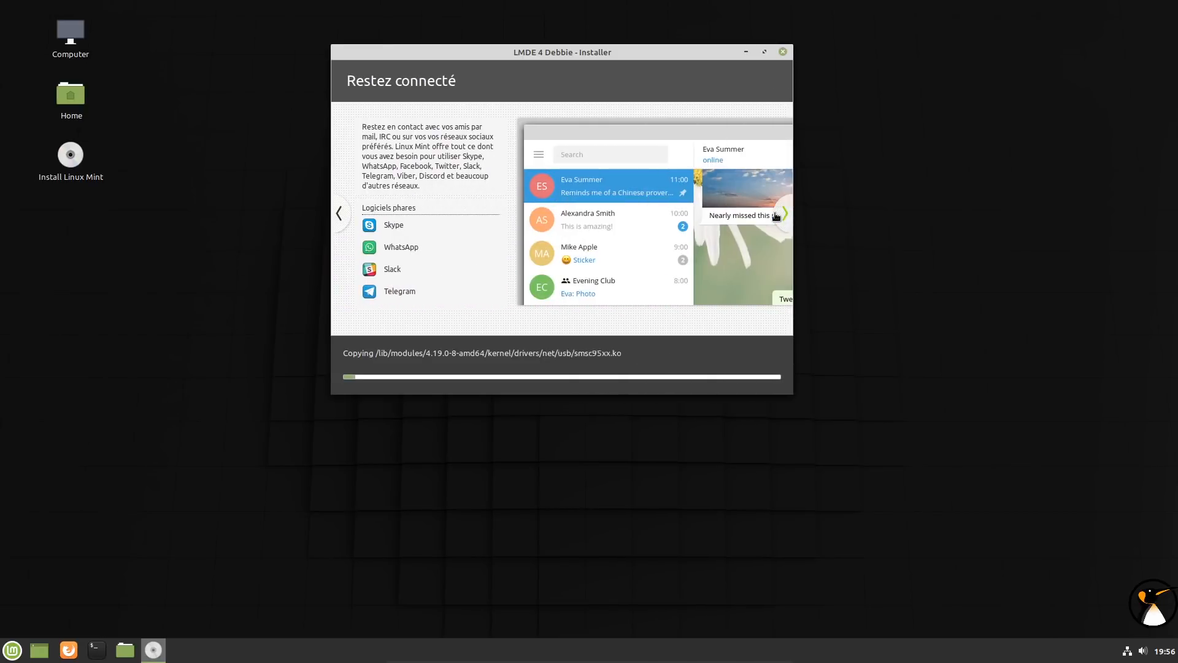
{"action": "left_click", "coordinate": [776, 215]}
{"action": "left_click", "coordinate": [776, 215]}
{"action": "left_click", "coordinate": [777, 215]}
{"action": "left_click", "coordinate": [777, 215]}
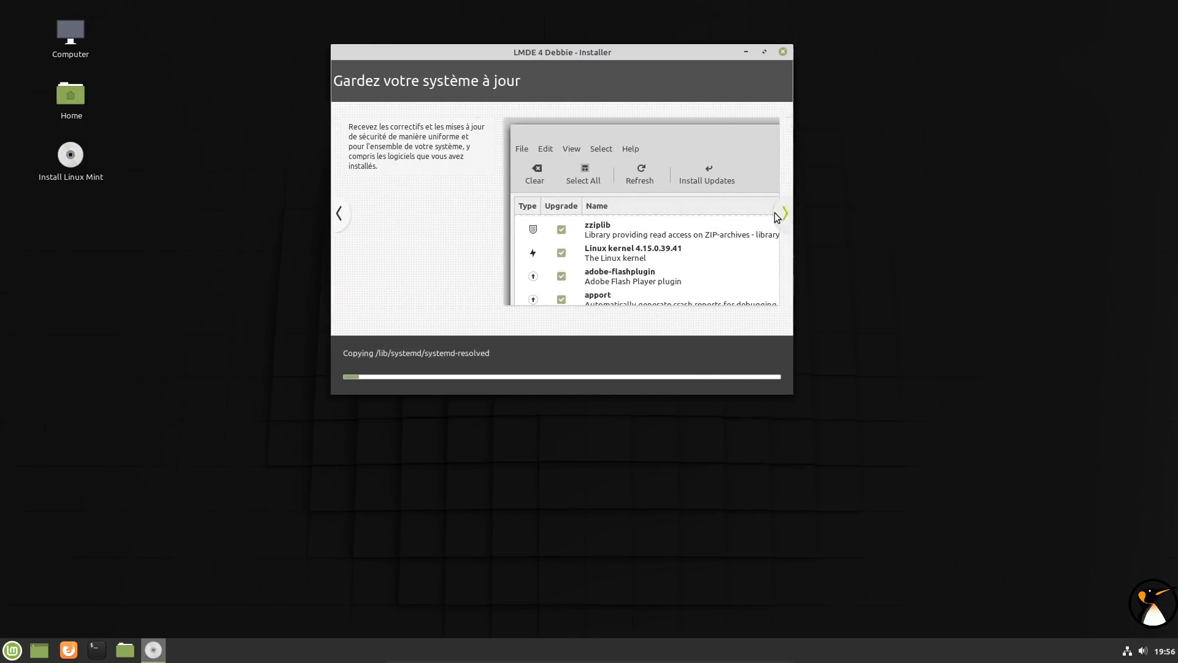
{"action": "left_click", "coordinate": [778, 215]}
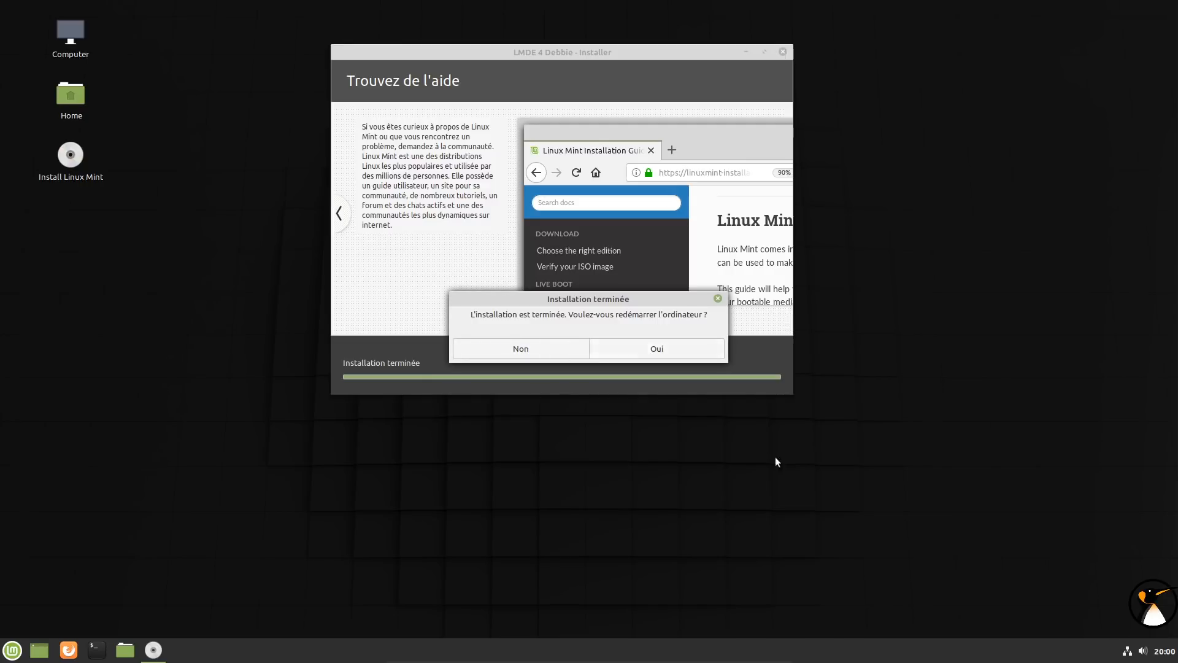
Step: Restart the computer from the completed installation and boot LMDE 4 Debbie
{"action": "left_click", "coordinate": [1164, 650]}
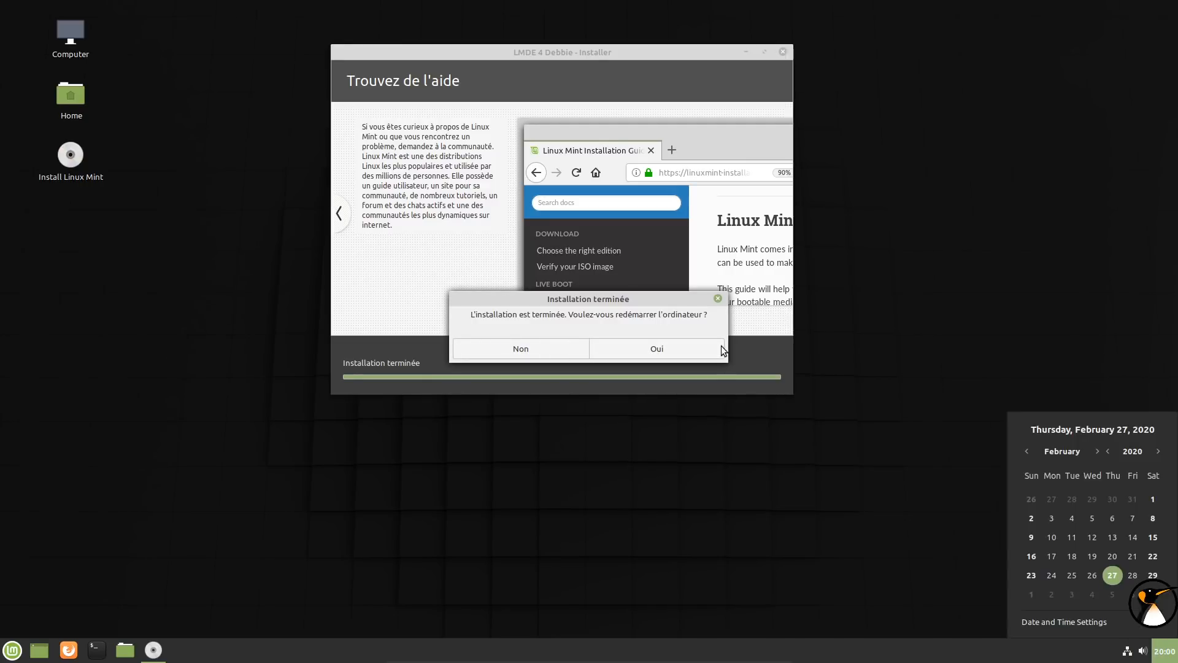
{"action": "left_click", "coordinate": [1033, 318]}
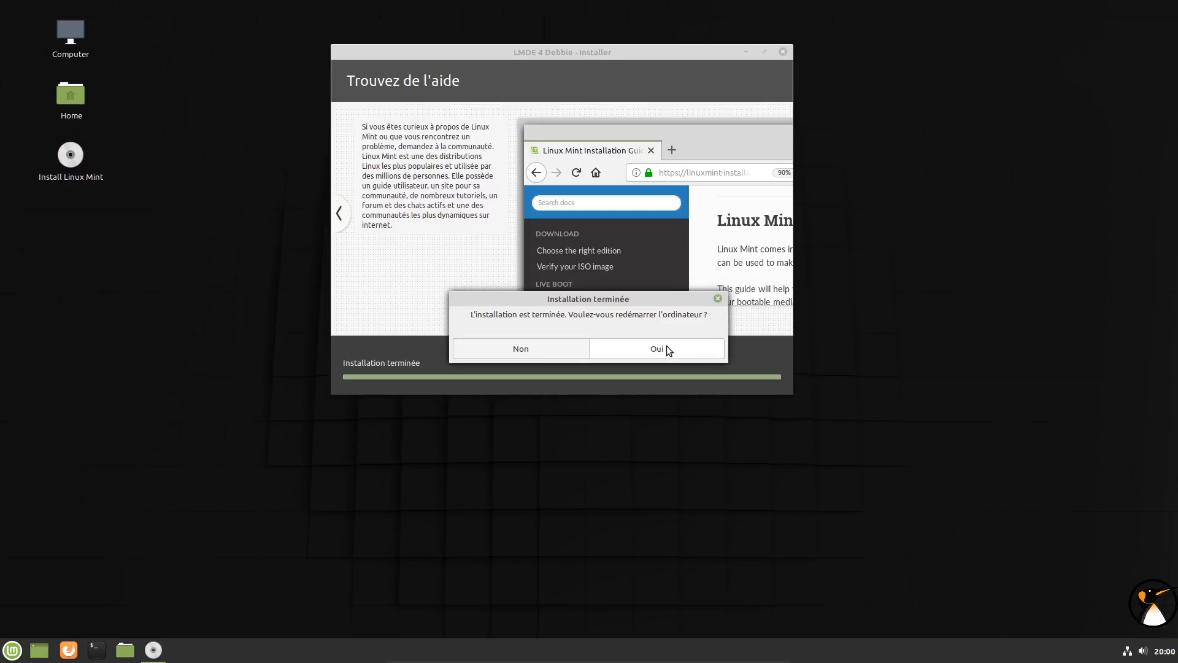
{"action": "left_click", "coordinate": [666, 345]}
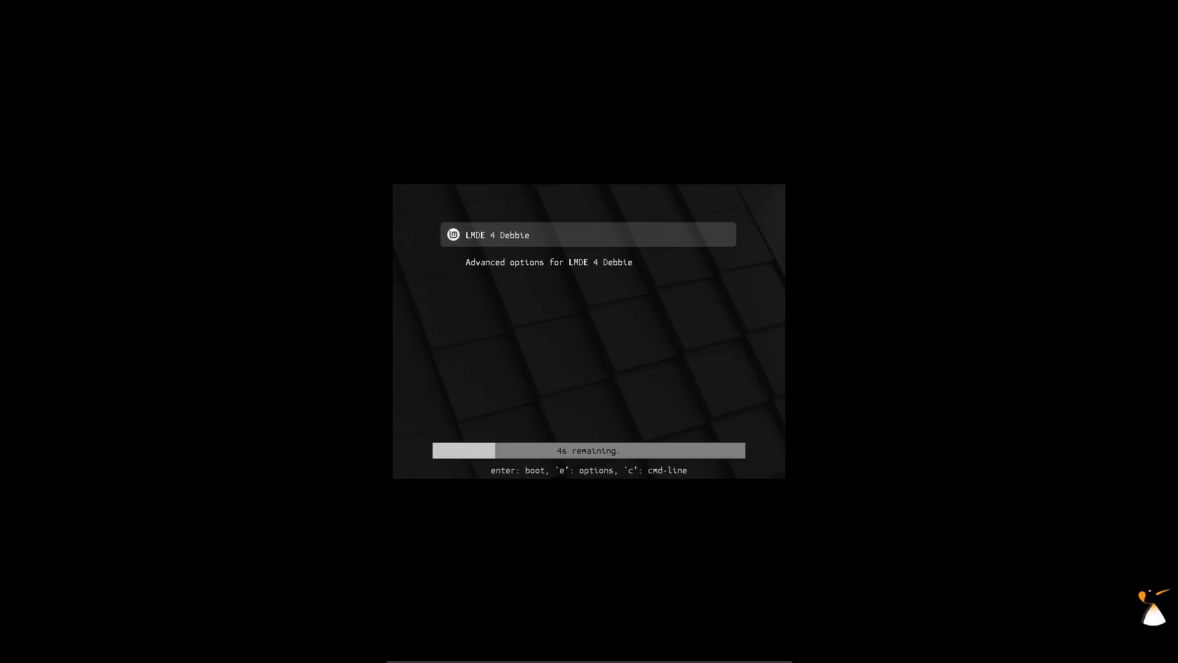
{"action": "key", "text": "Return"}
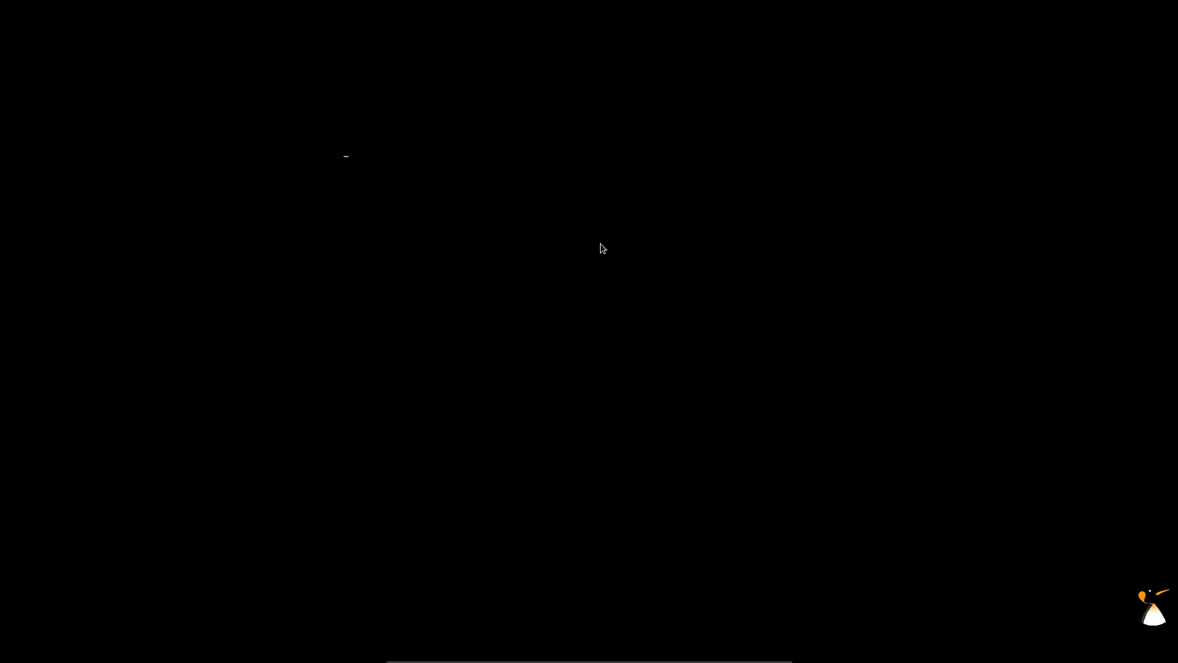
Step: Leave full screen, power off the unresponsive Video1 virtual machine, and start it again to boot the installed system
{"action": "key", "text": "ctrl+f"}
{"action": "left_click", "coordinate": [709, 79]}
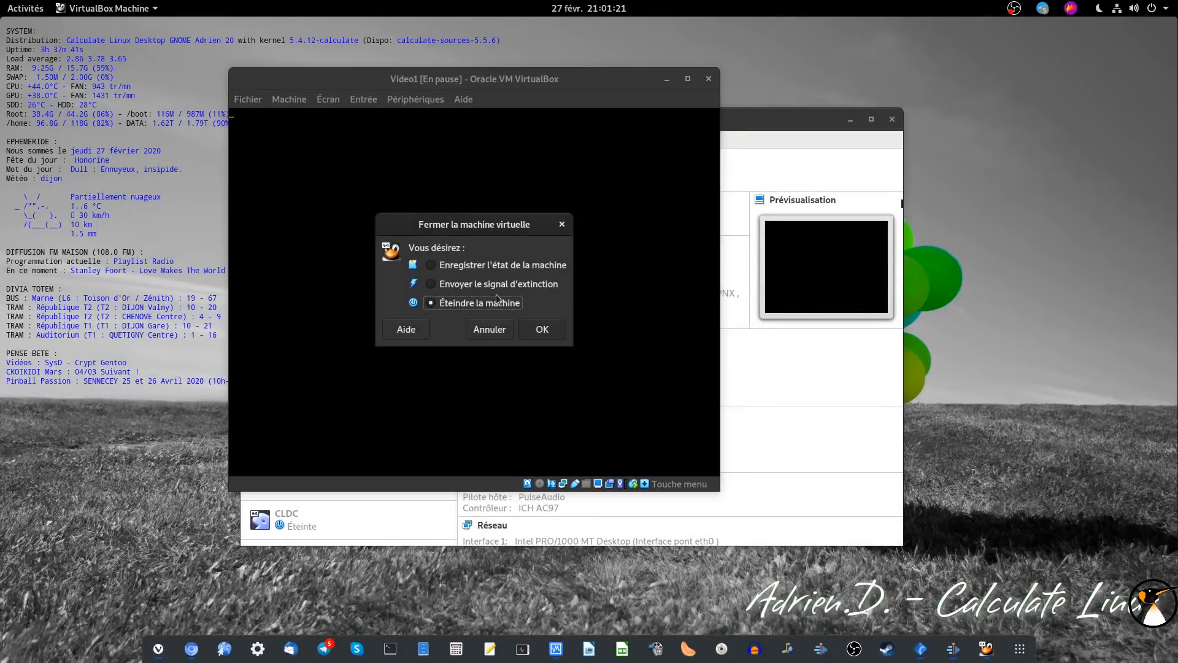
{"action": "left_click", "coordinate": [540, 329]}
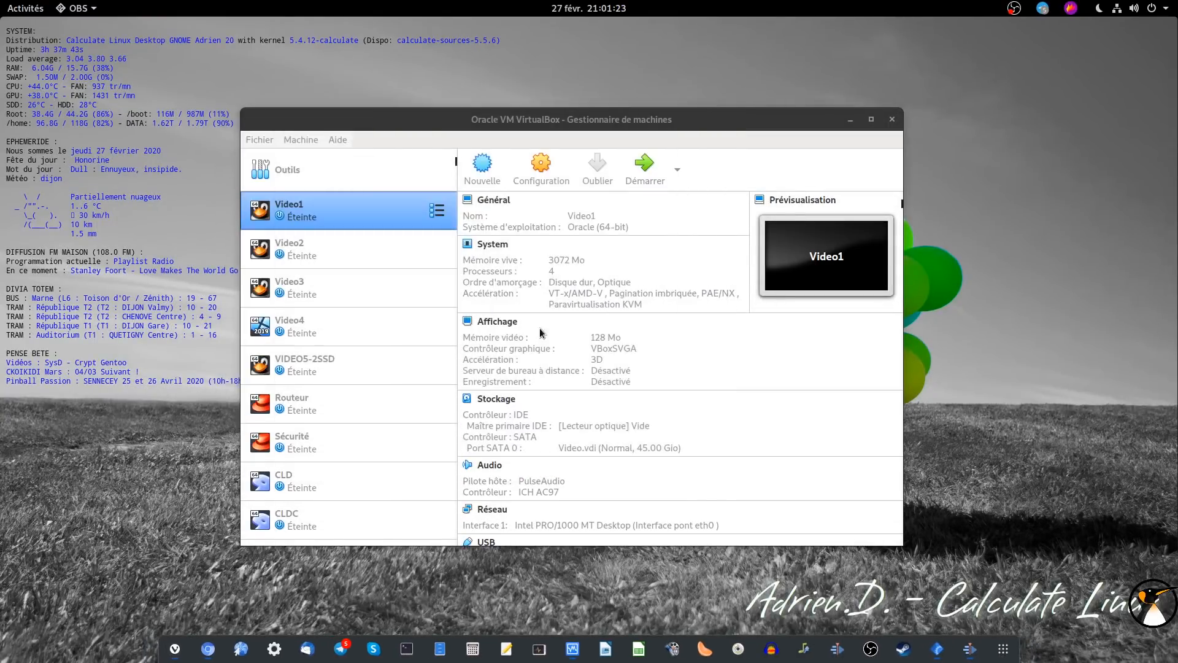
{"action": "left_click", "coordinate": [644, 162]}
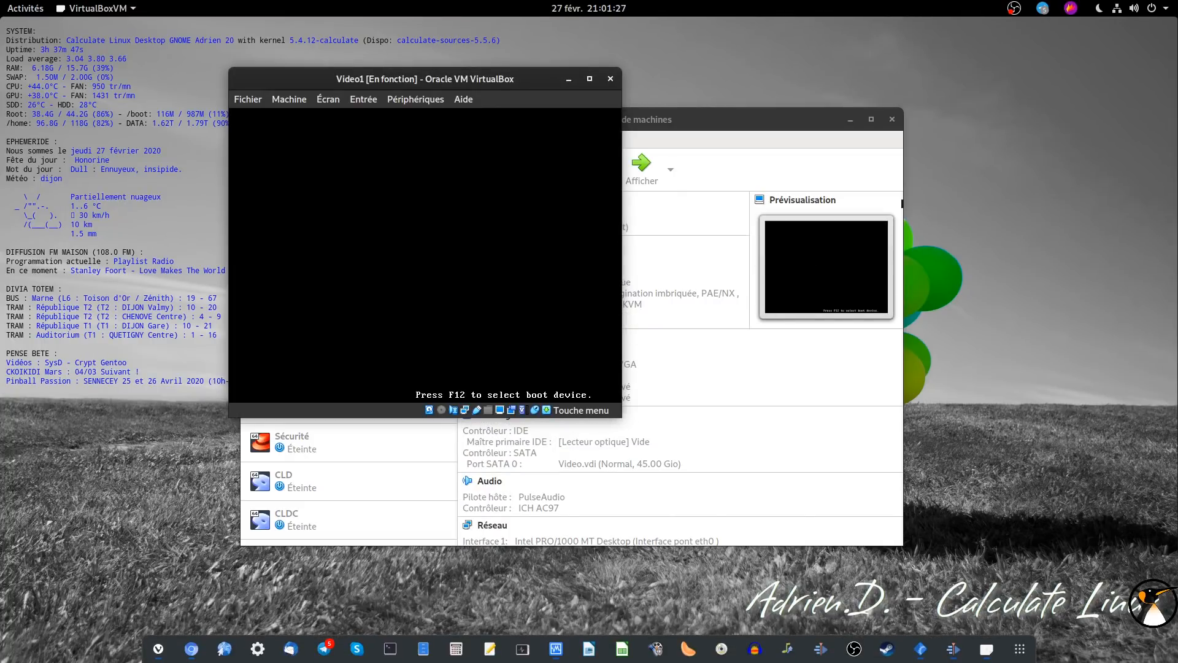
{"action": "key", "text": "Return"}
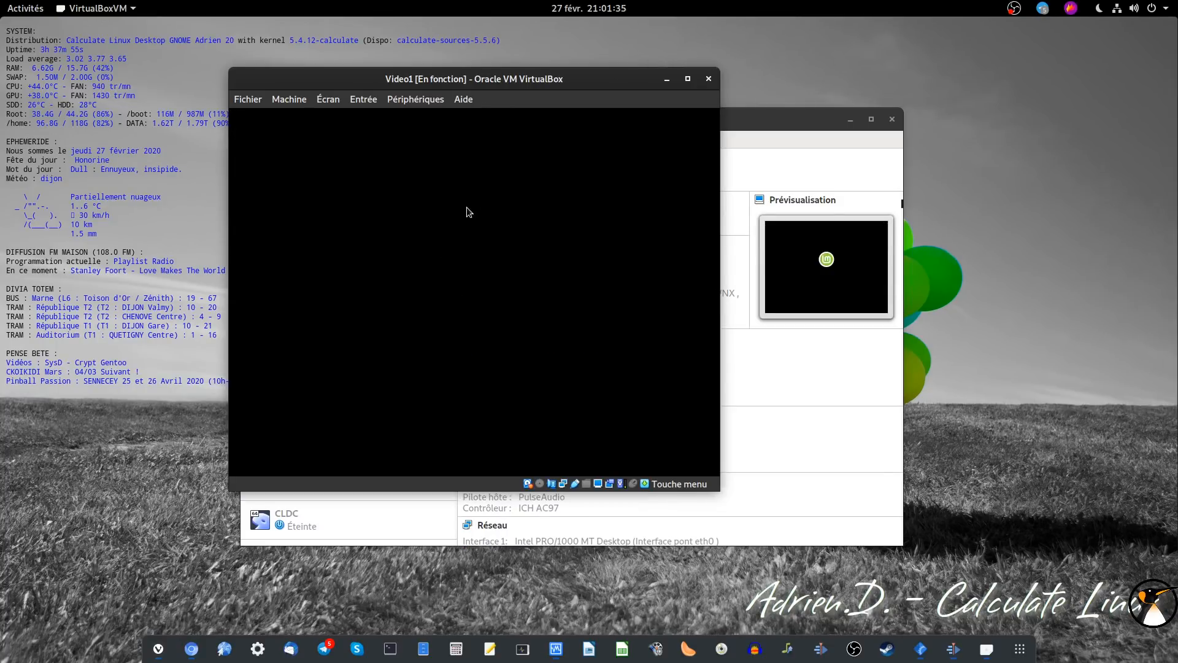
Step: Minimize the virtual machine manager, show the Video1 machine in full screen and log in with the account password
{"action": "left_click", "coordinate": [849, 120]}
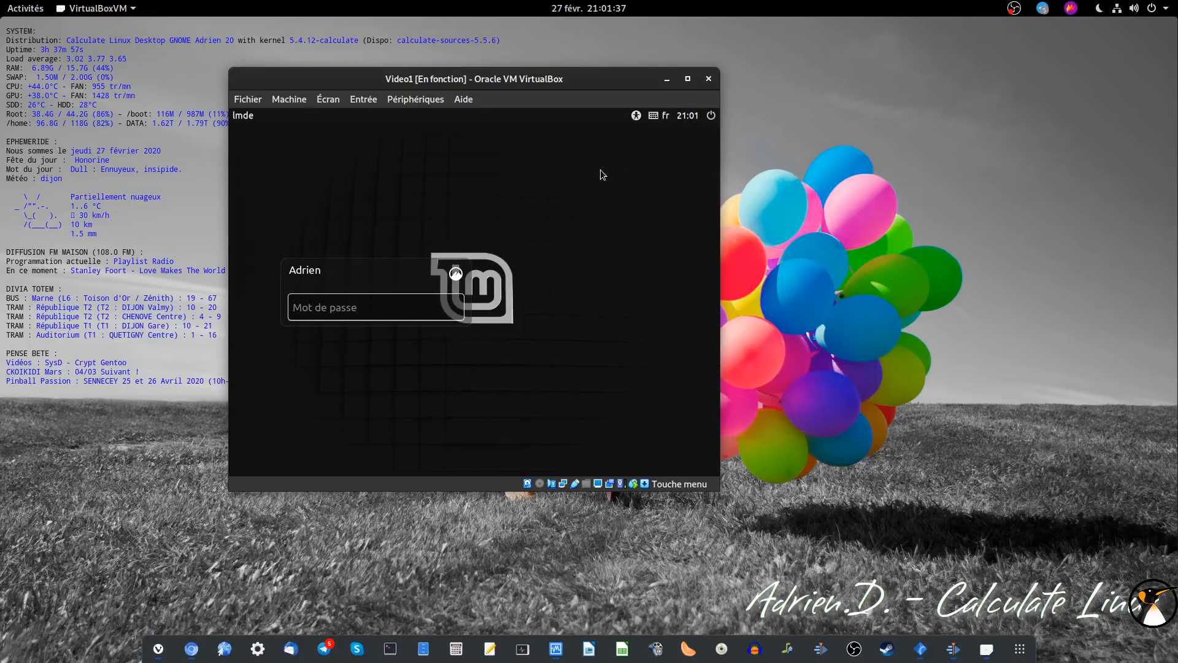
{"action": "key", "text": "Control_R+f"}
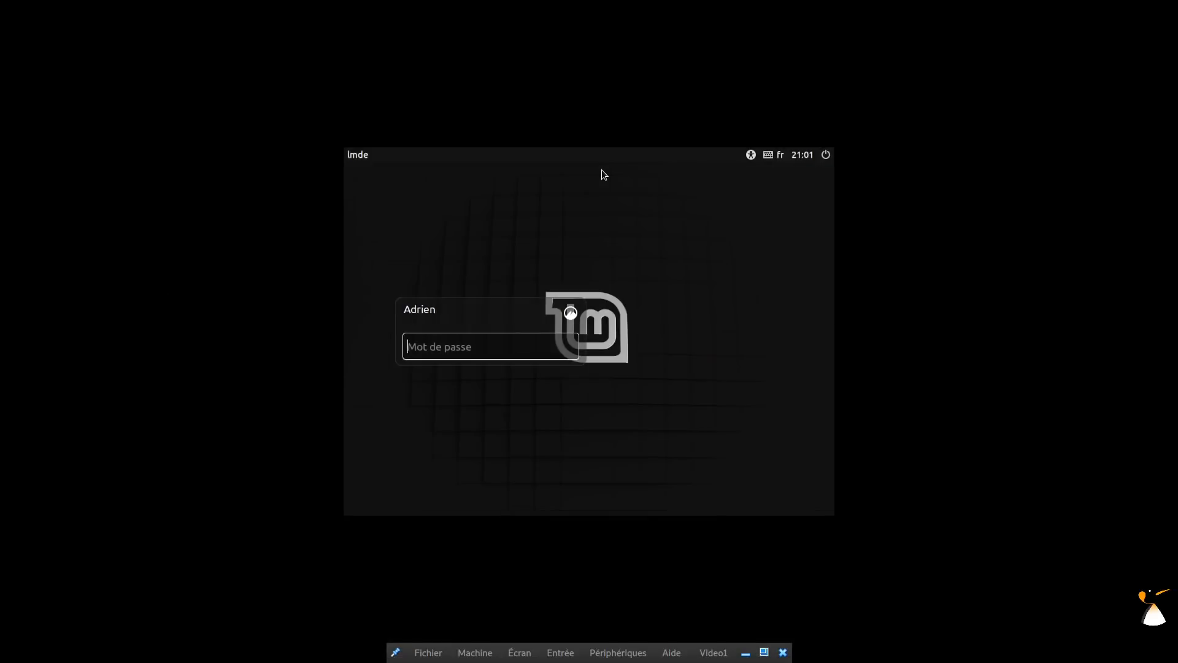
{"action": "type", "text": "•"}
{"action": "key", "text": "Return"}
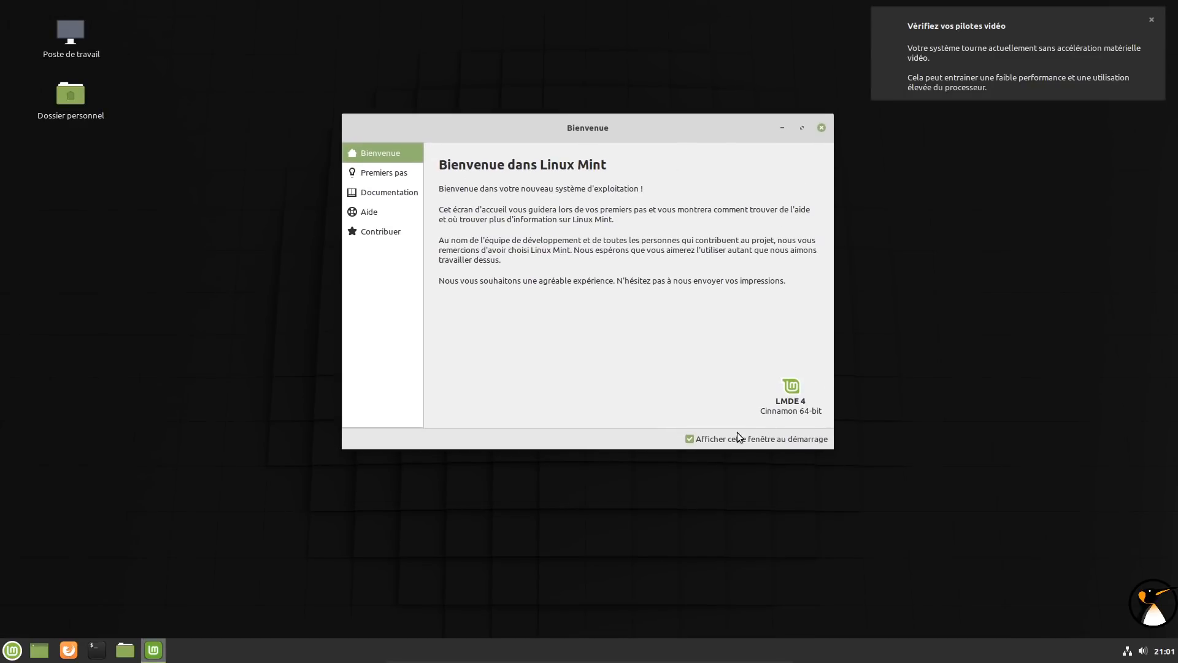
Step: Show the welcome window's Premiers pas section enlarged, disable showing the window at startup, and dismiss the video driver notification
{"action": "left_click", "coordinate": [371, 170]}
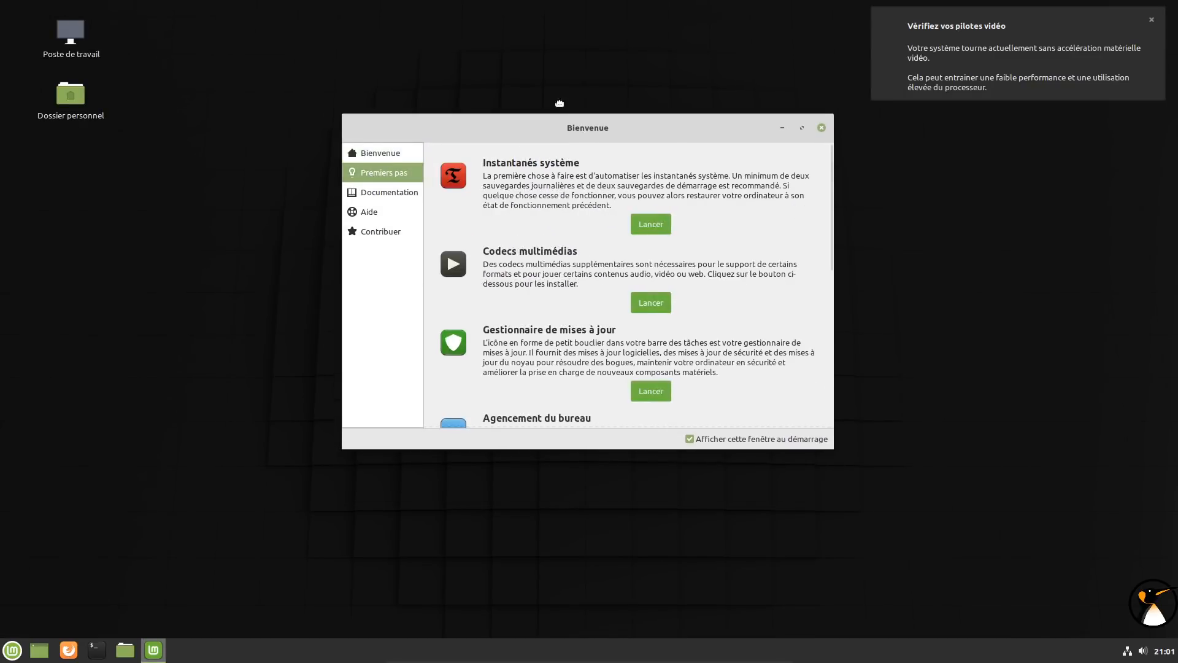
{"action": "left_click_drag", "start_coordinate": [748, 372], "coordinate": [966, 564]}
{"action": "left_click", "coordinate": [822, 554]}
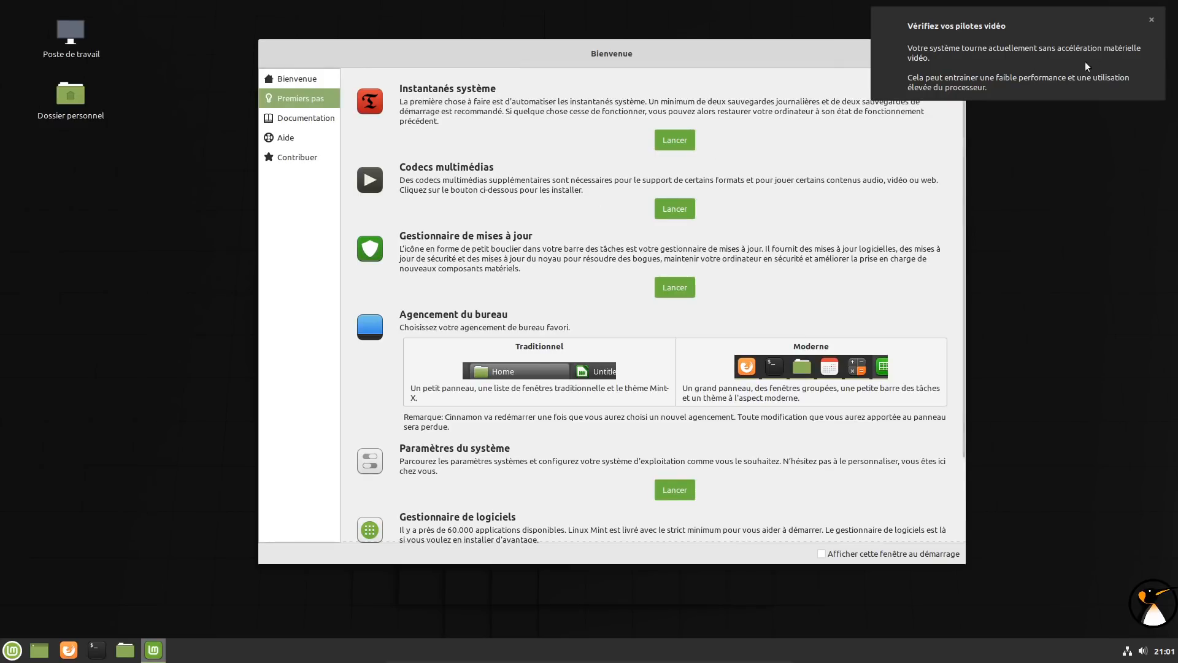
{"action": "left_click", "coordinate": [1151, 20]}
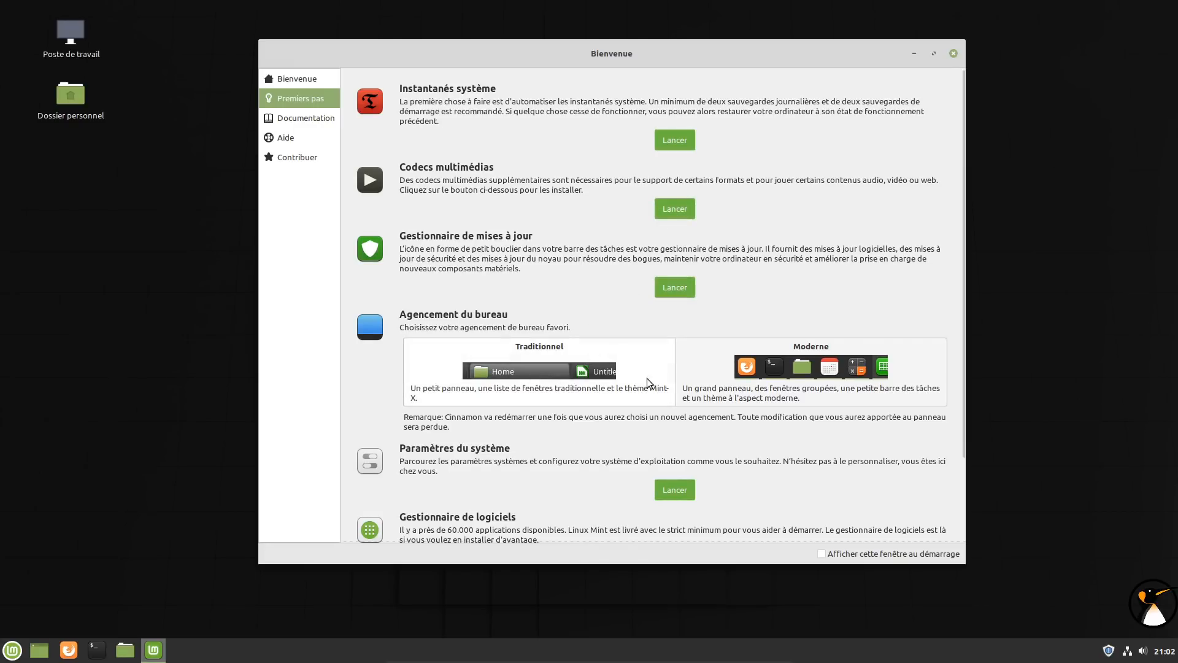
Step: Try the Traditionnel desktop layout, look at its application menu, and switch back to the Moderne layout
{"action": "left_click", "coordinate": [586, 369]}
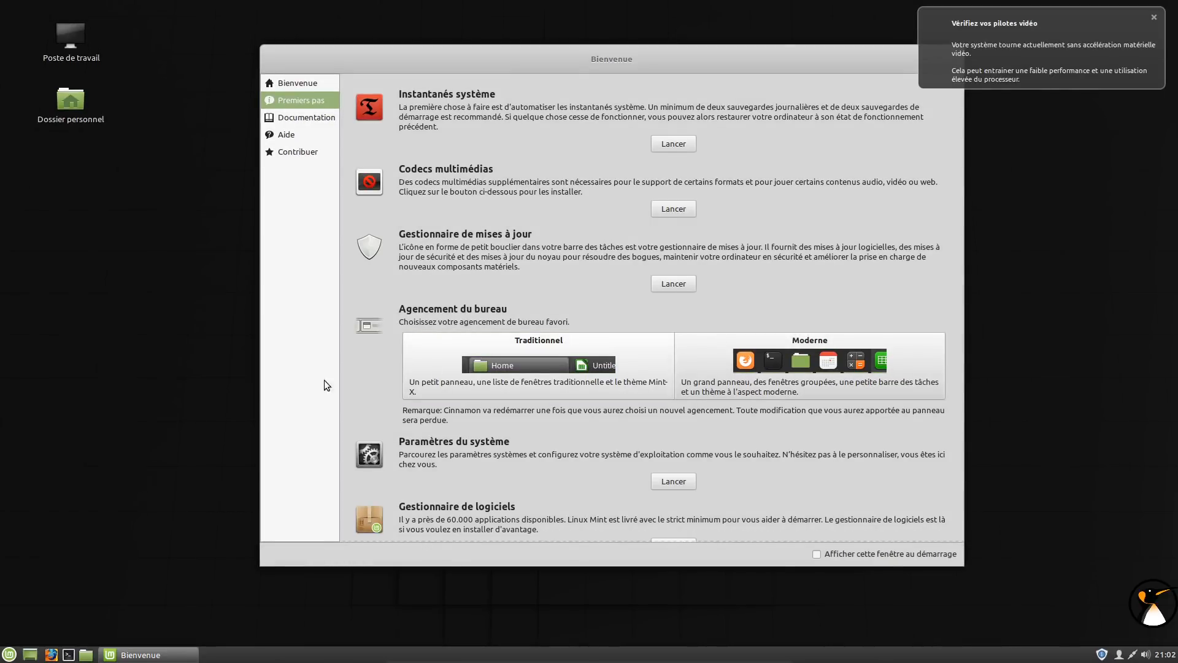
{"action": "left_click", "coordinate": [5, 656]}
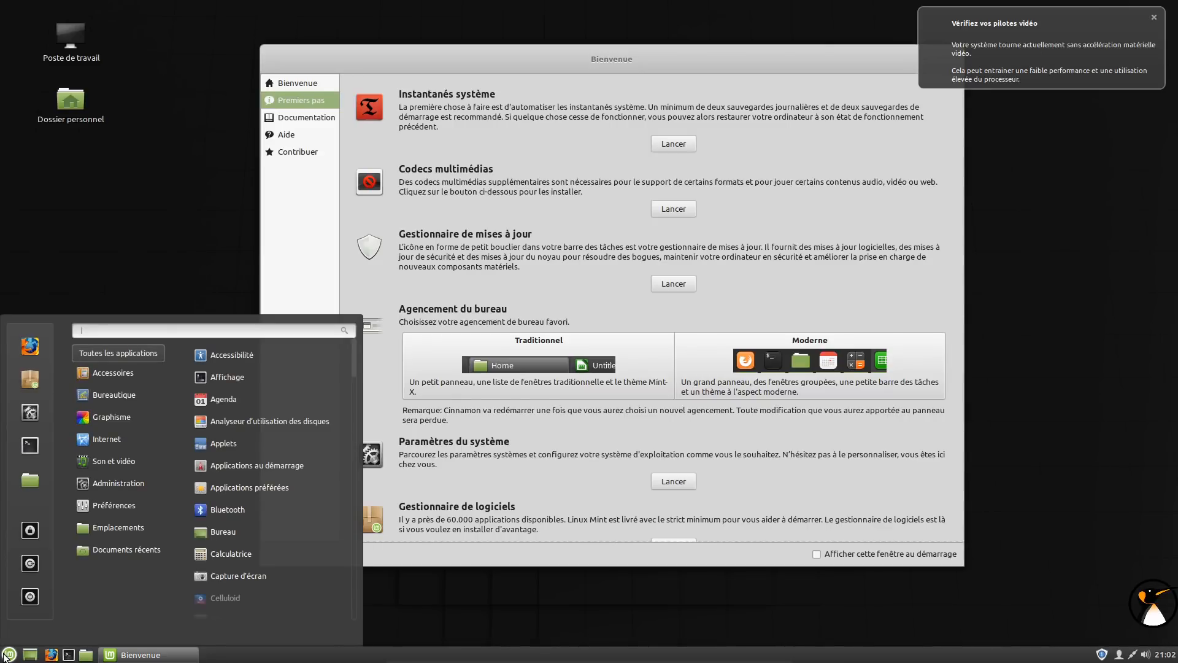
{"action": "left_click", "coordinate": [5, 655]}
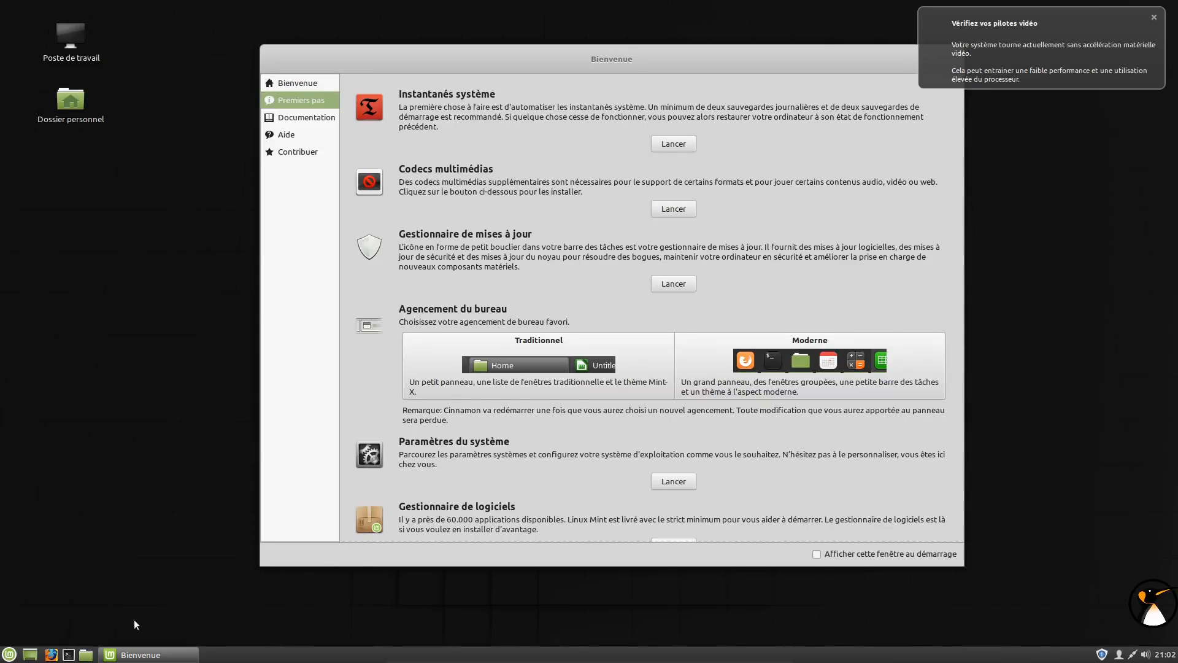
{"action": "left_click", "coordinate": [811, 340]}
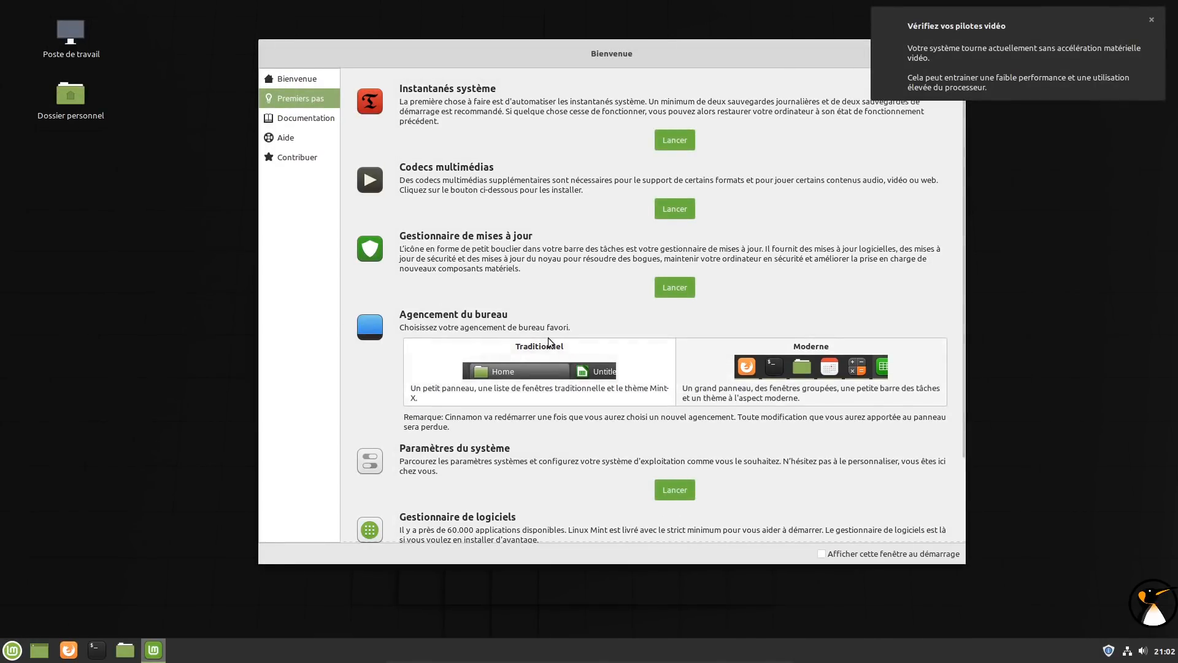
Step: Review the remaining Premiers pas entries and the Documentation, Aide and Contribuer sections, dismiss the driver notification, and close the welcome window
{"action": "scroll", "coordinate": [550, 345], "scroll_direction": "down", "scroll_amount": 3}
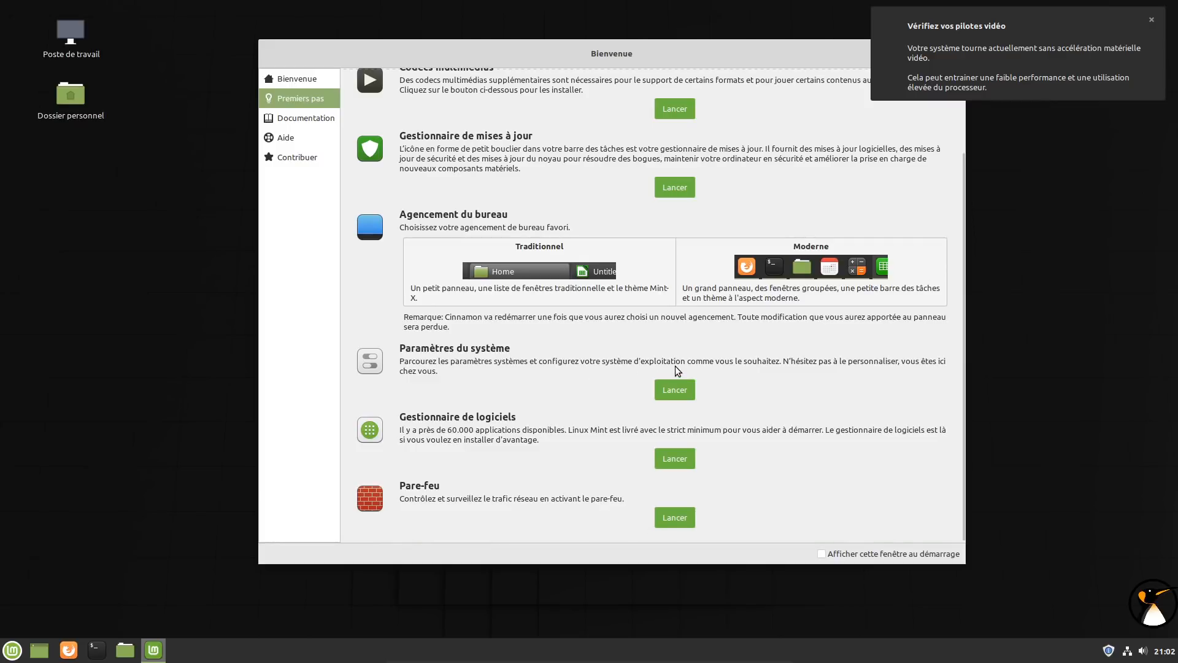
{"action": "left_click", "coordinate": [1151, 22]}
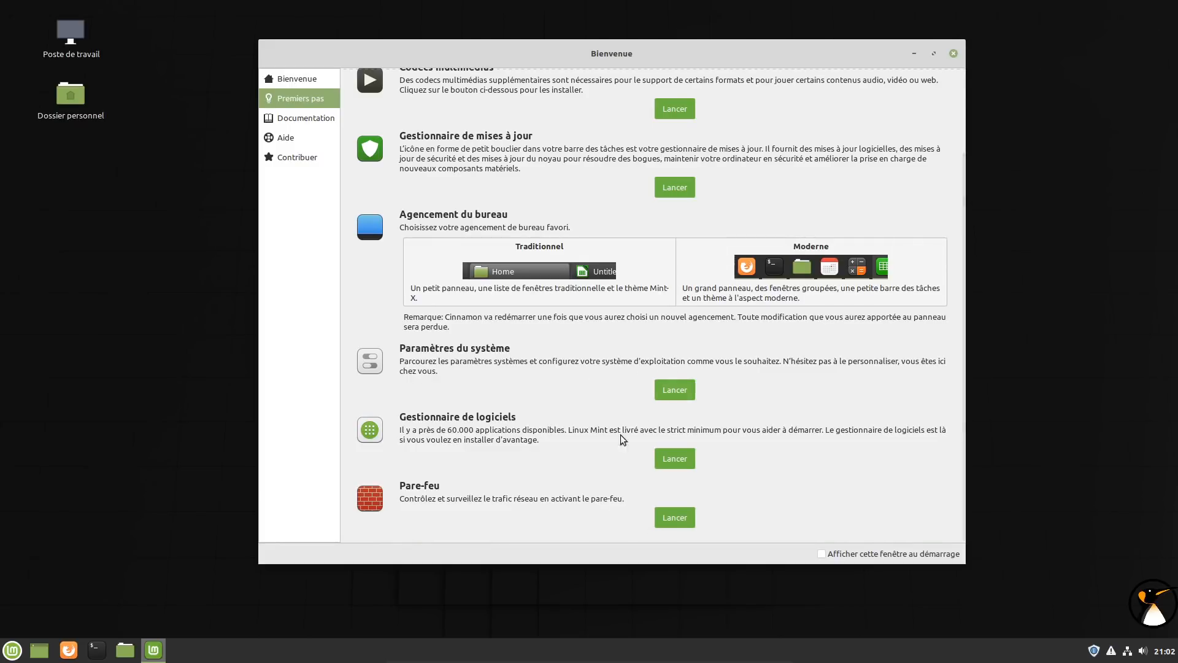
{"action": "left_click", "coordinate": [310, 119]}
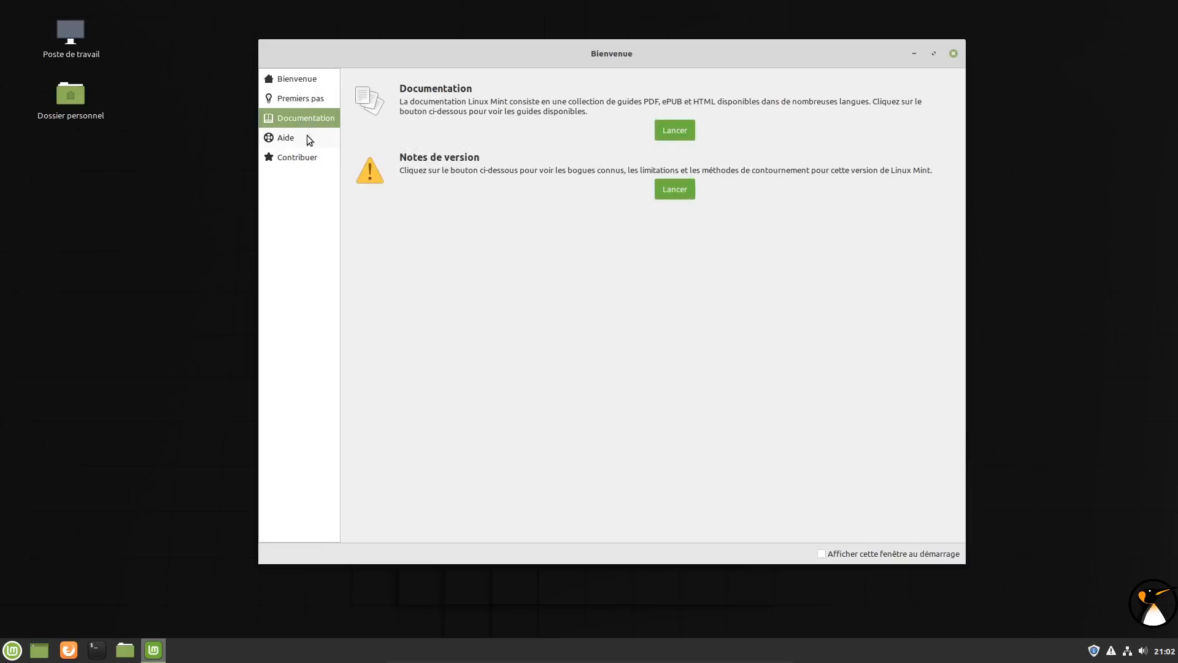
{"action": "left_click", "coordinate": [307, 139]}
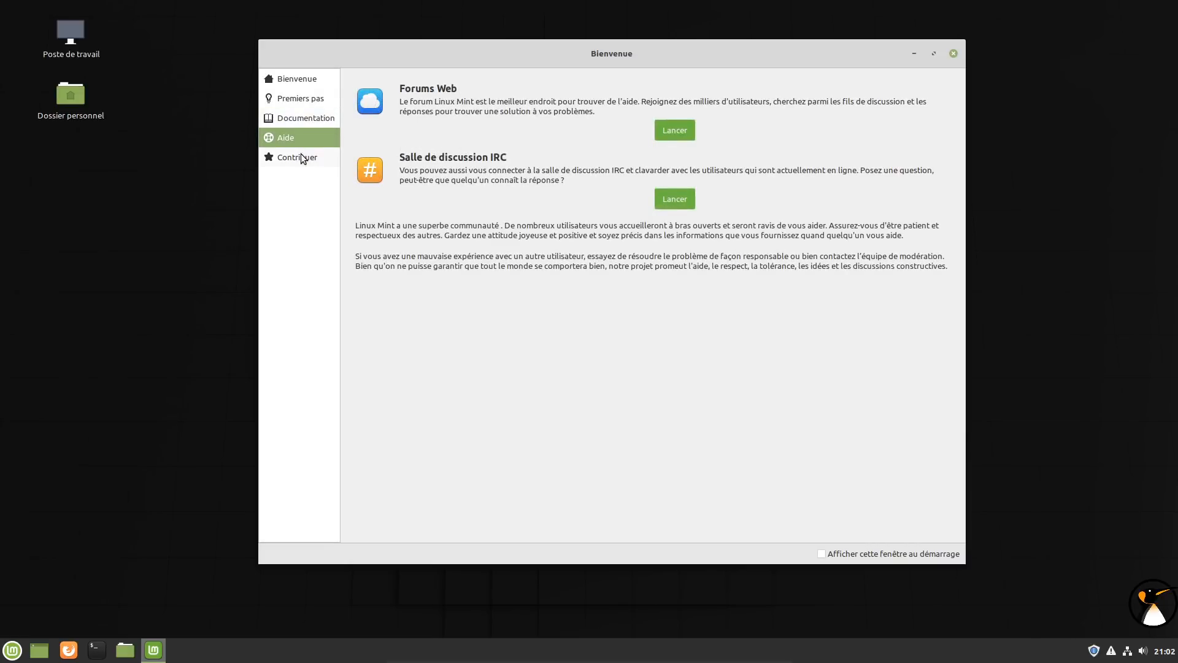
{"action": "left_click", "coordinate": [302, 158]}
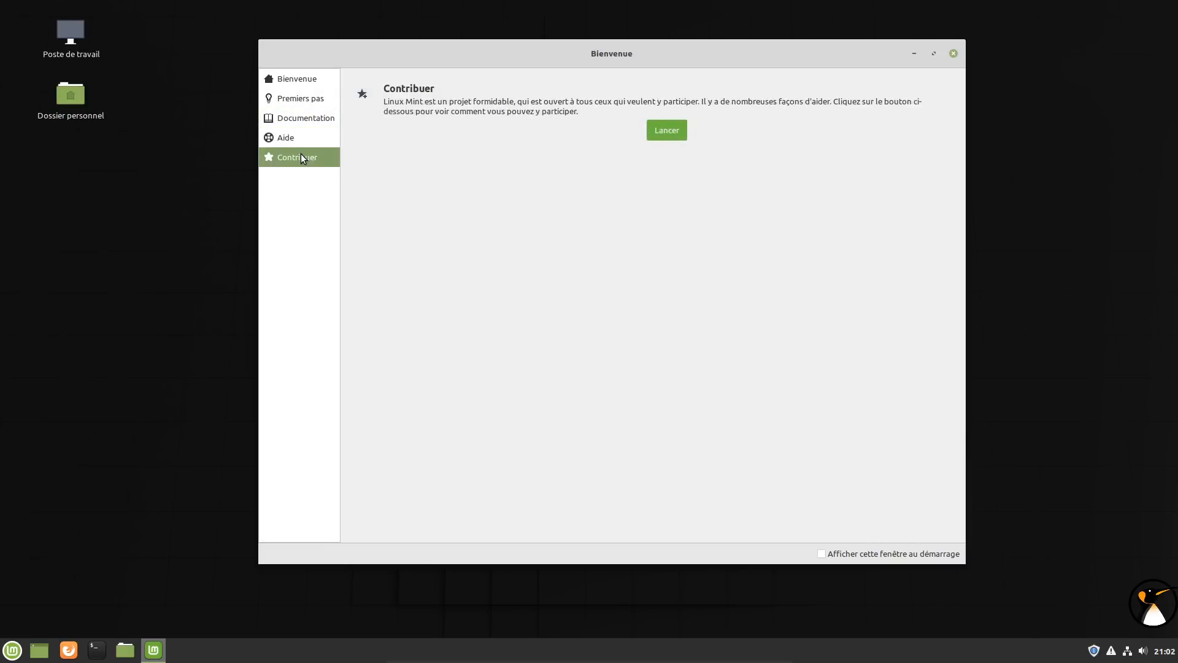
{"action": "left_click", "coordinate": [953, 54]}
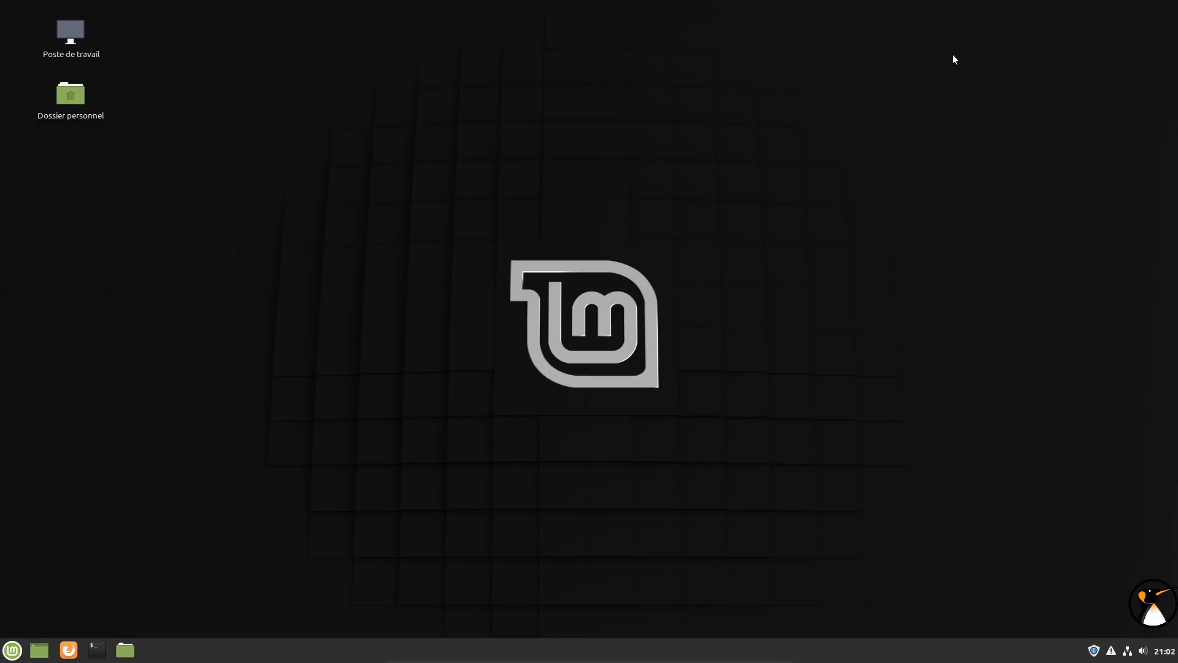
Step: Run uname -a in a terminal with enlarged text, highlight the kernel version in the output, and close the terminal
{"action": "left_click", "coordinate": [96, 650]}
{"action": "key", "text": "ctrl+plus"}
{"action": "key", "text": "ctrl+plus"}
{"action": "key", "text": "ctrl+plus"}
{"action": "key", "text": "ctrl+plus"}
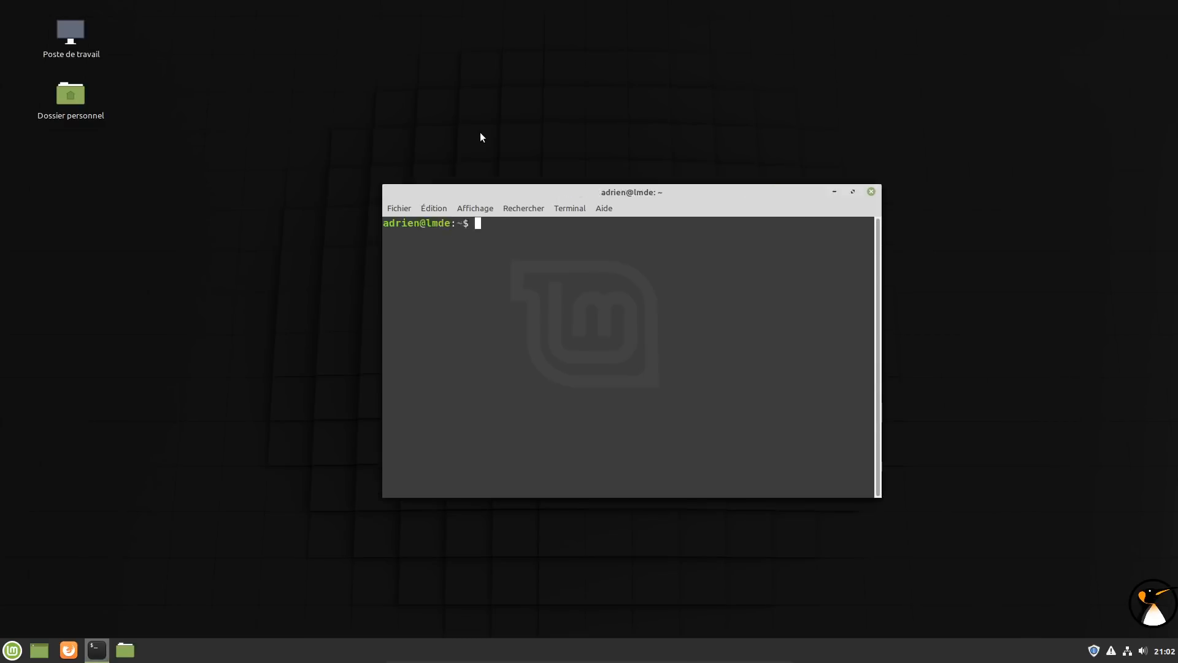
{"action": "left_click_drag", "start_coordinate": [480, 131], "coordinate": [379, 43]}
{"action": "type", "text": "uname -a"}
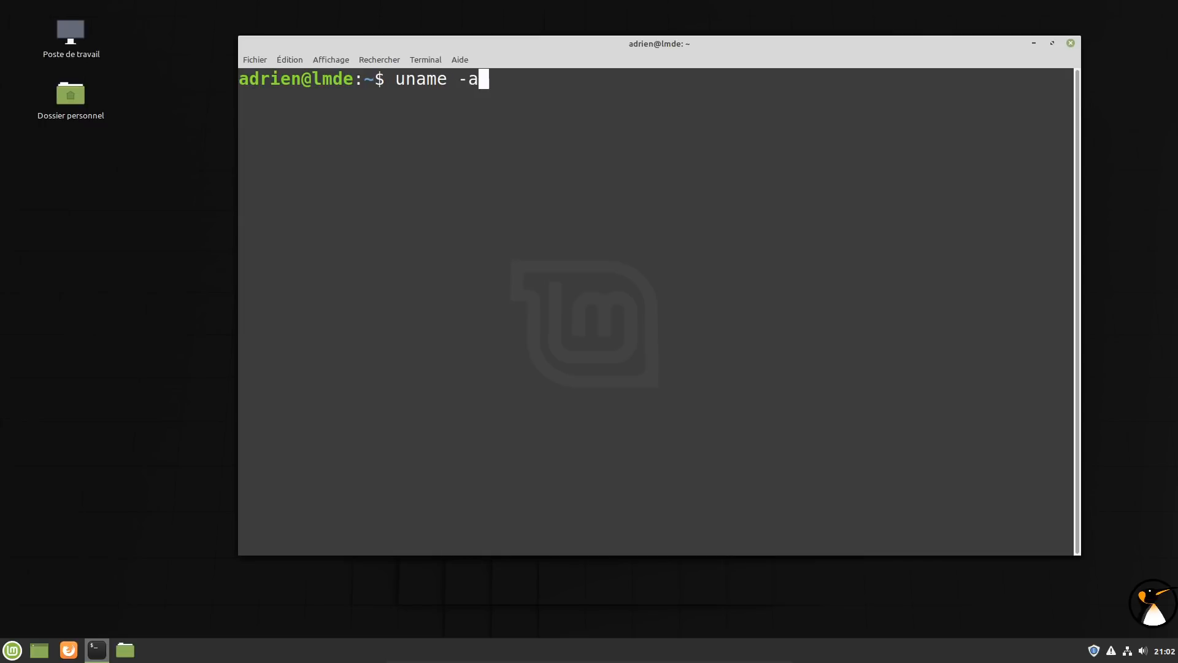
{"action": "key", "text": "Return"}
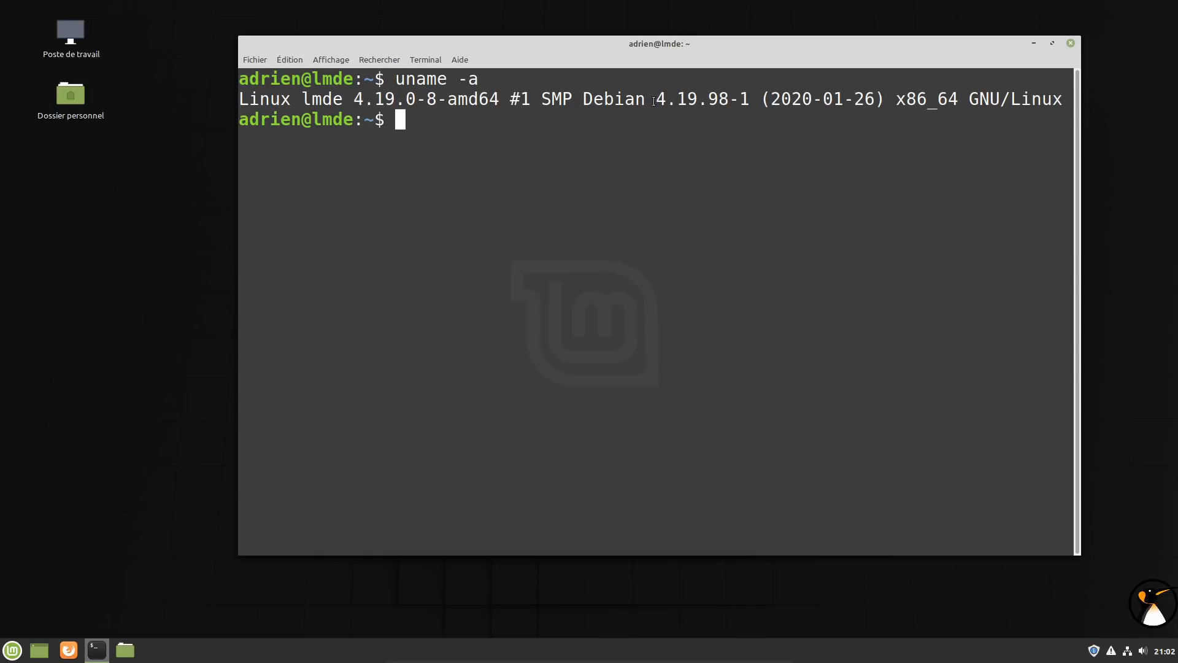
{"action": "left_click_drag", "start_coordinate": [656, 97], "coordinate": [728, 96]}
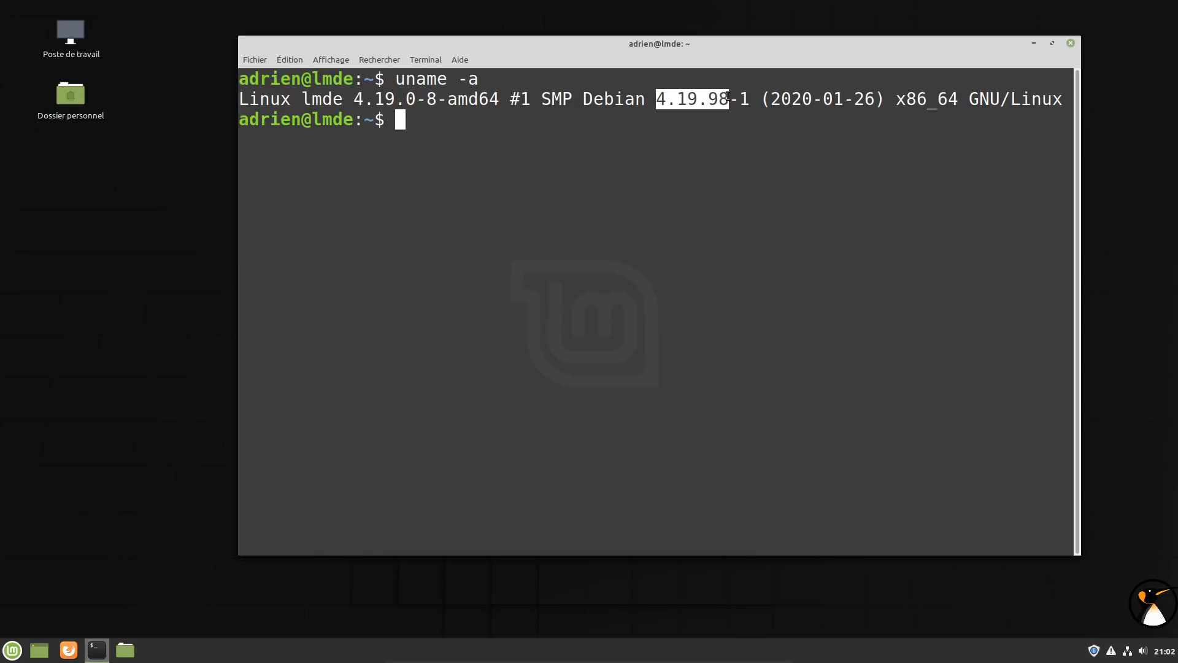
{"action": "left_click", "coordinate": [1070, 44]}
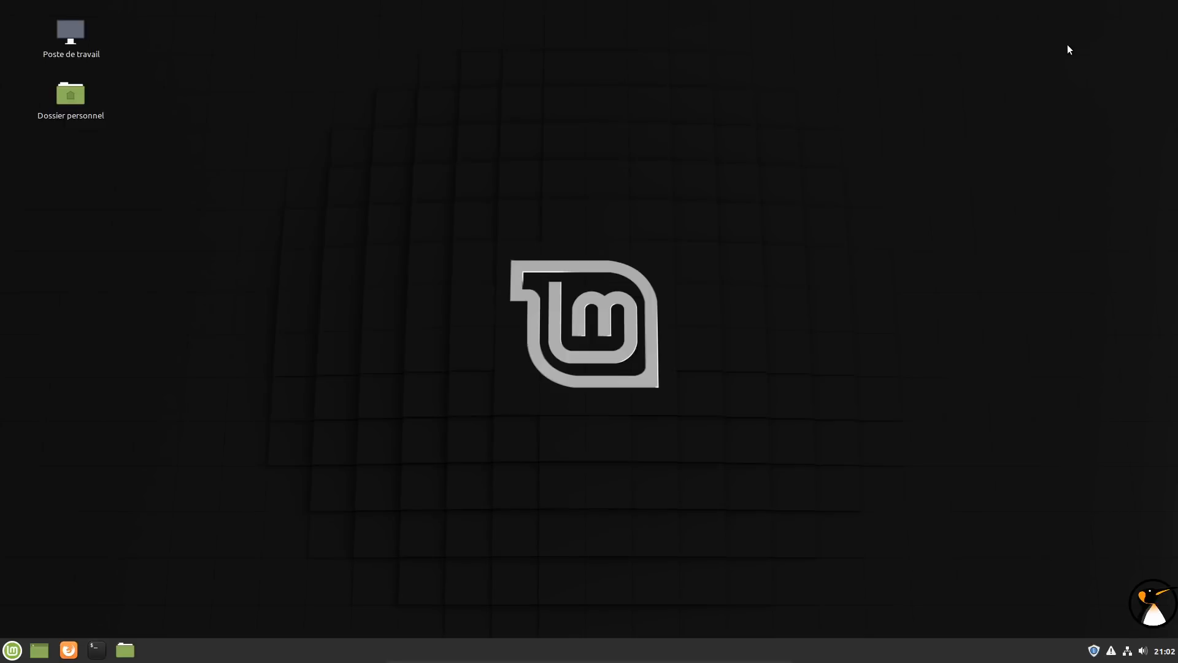
Step: Open the update manager, accept its introduction and the local mirror suggestion, and authenticate with the account password to open Sources de logiciels
{"action": "left_click", "coordinate": [1111, 653]}
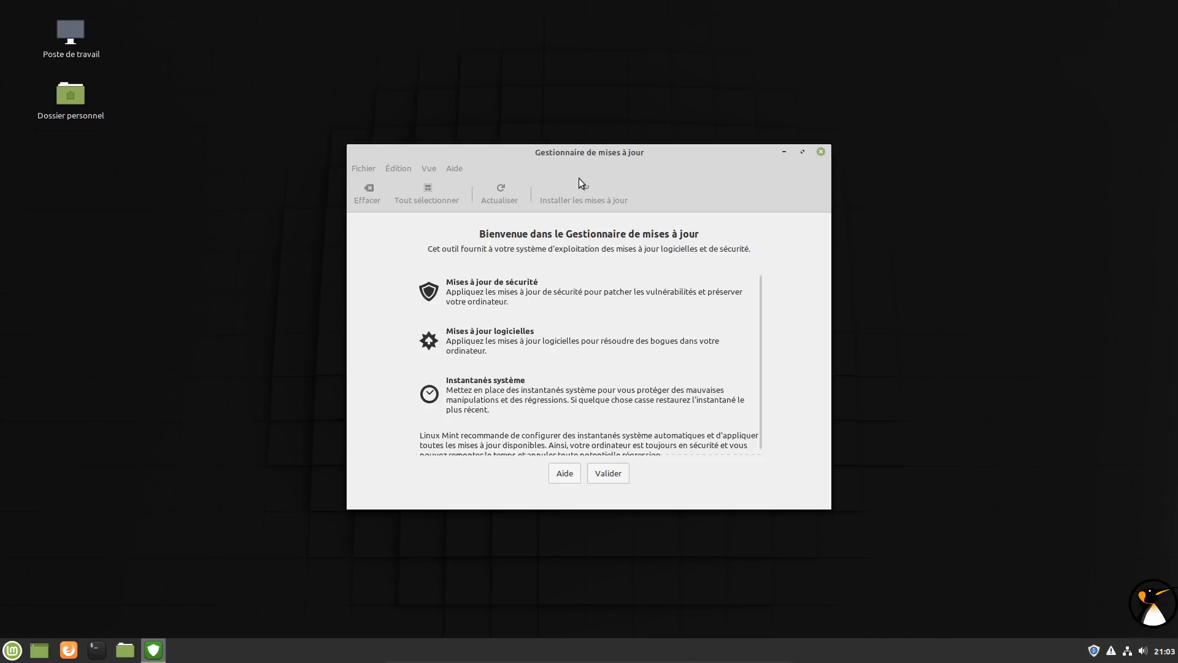
{"action": "left_click", "coordinate": [607, 473]}
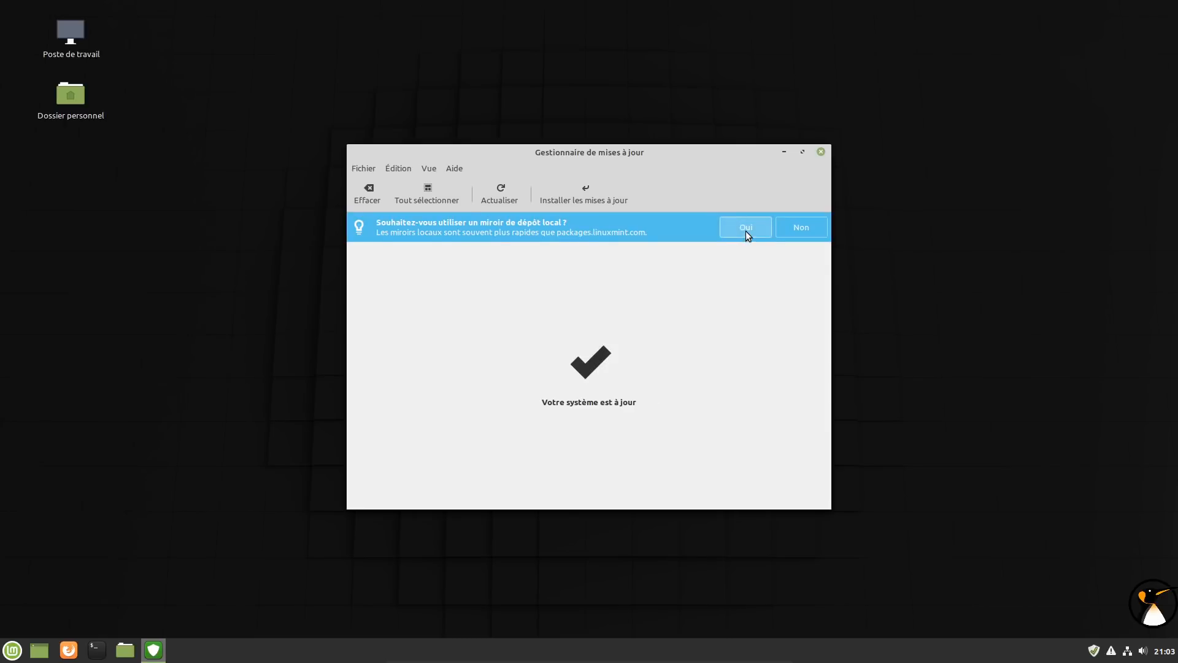
{"action": "left_click", "coordinate": [746, 228]}
{"action": "type", "text": "••"}
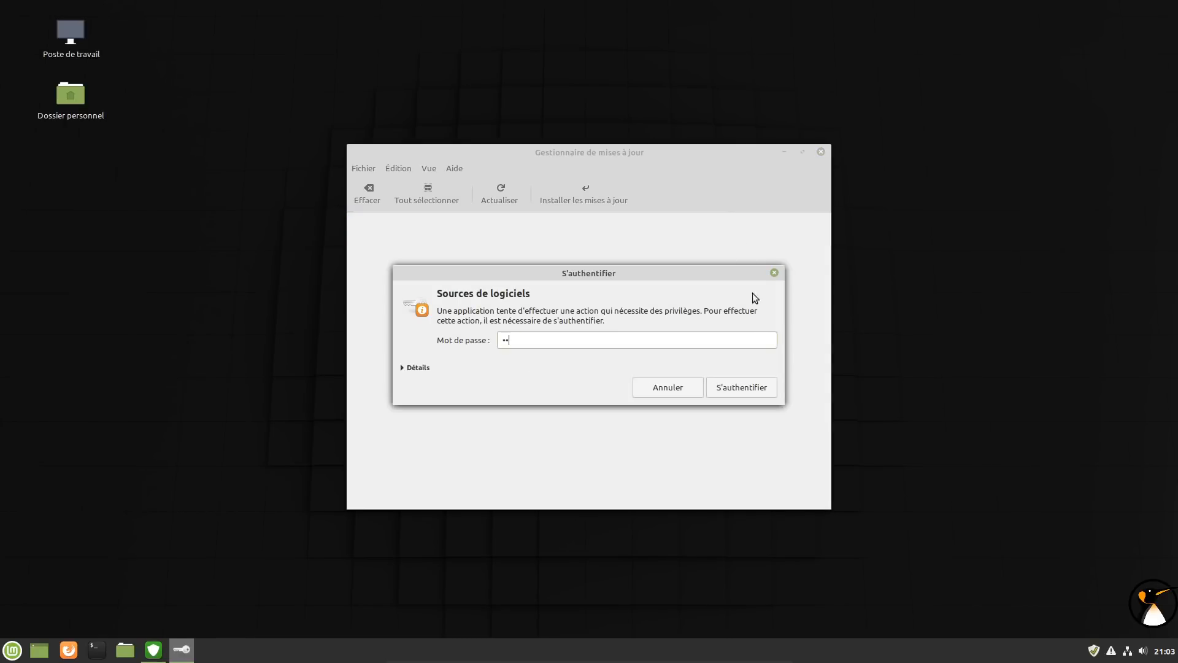
{"action": "left_click", "coordinate": [752, 383]}
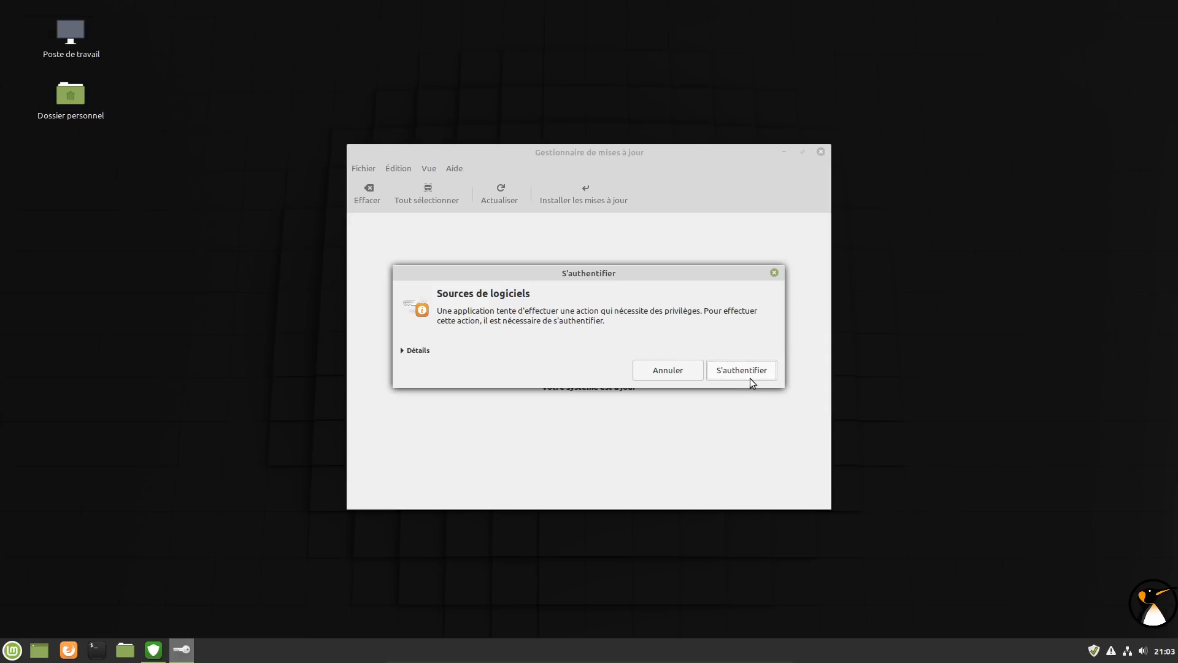
{"action": "type", "text": "•"}
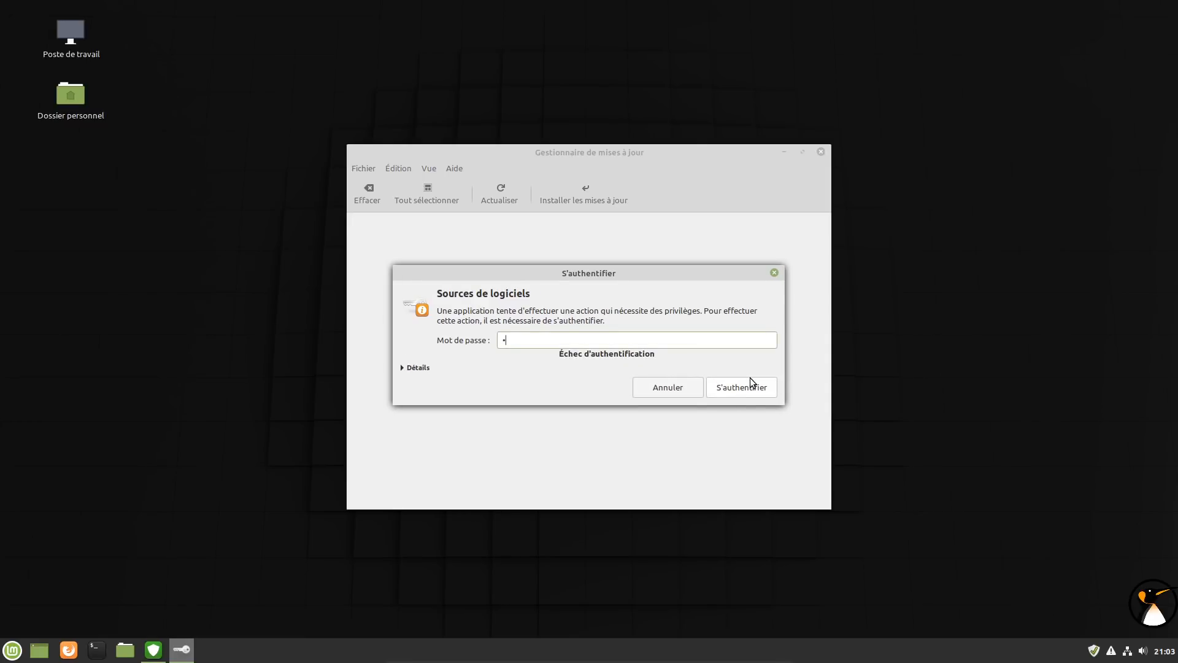
{"action": "left_click", "coordinate": [747, 389]}
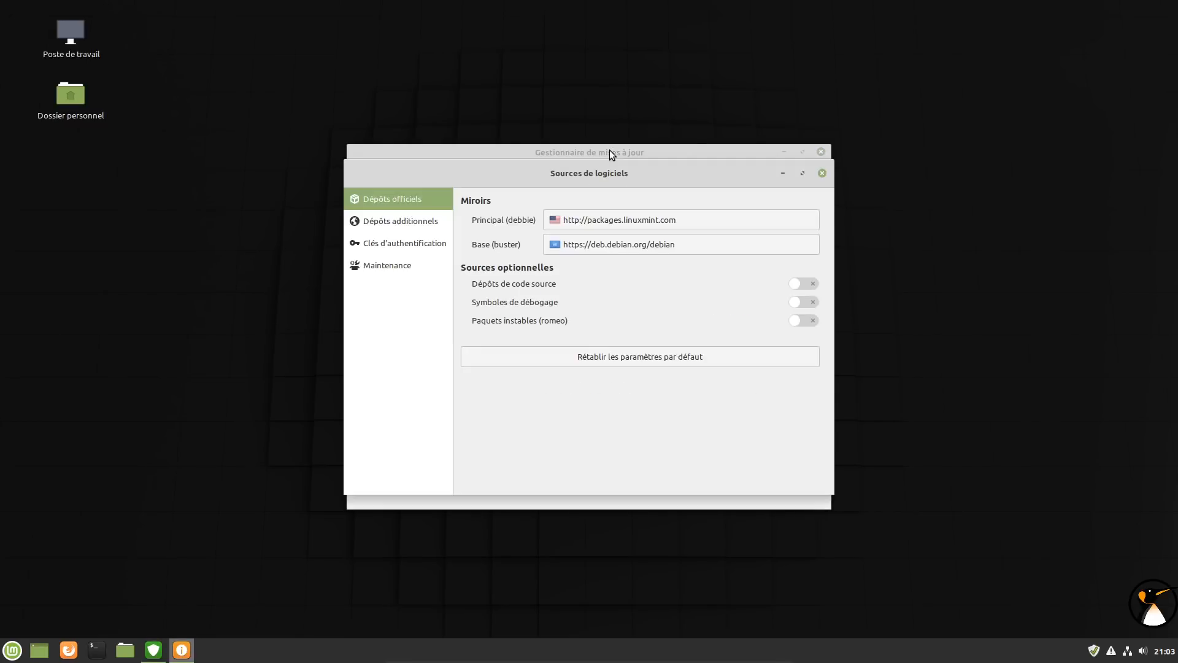
{"action": "left_click", "coordinate": [664, 216]}
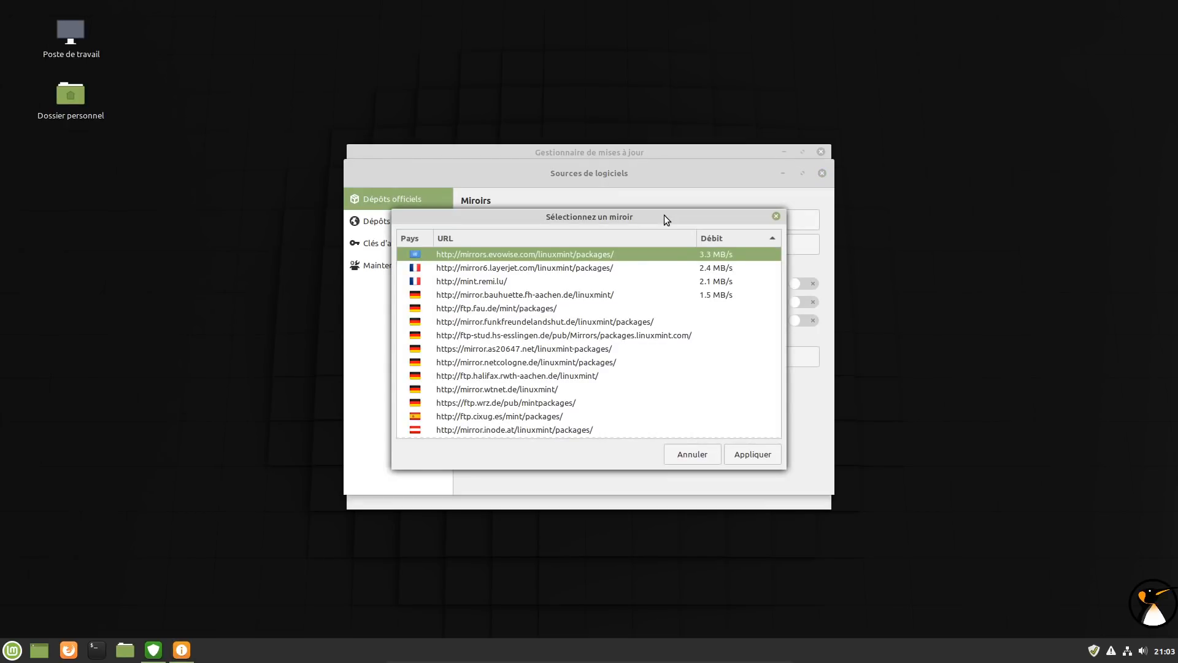
{"action": "left_click_drag", "start_coordinate": [627, 214], "coordinate": [641, 238]}
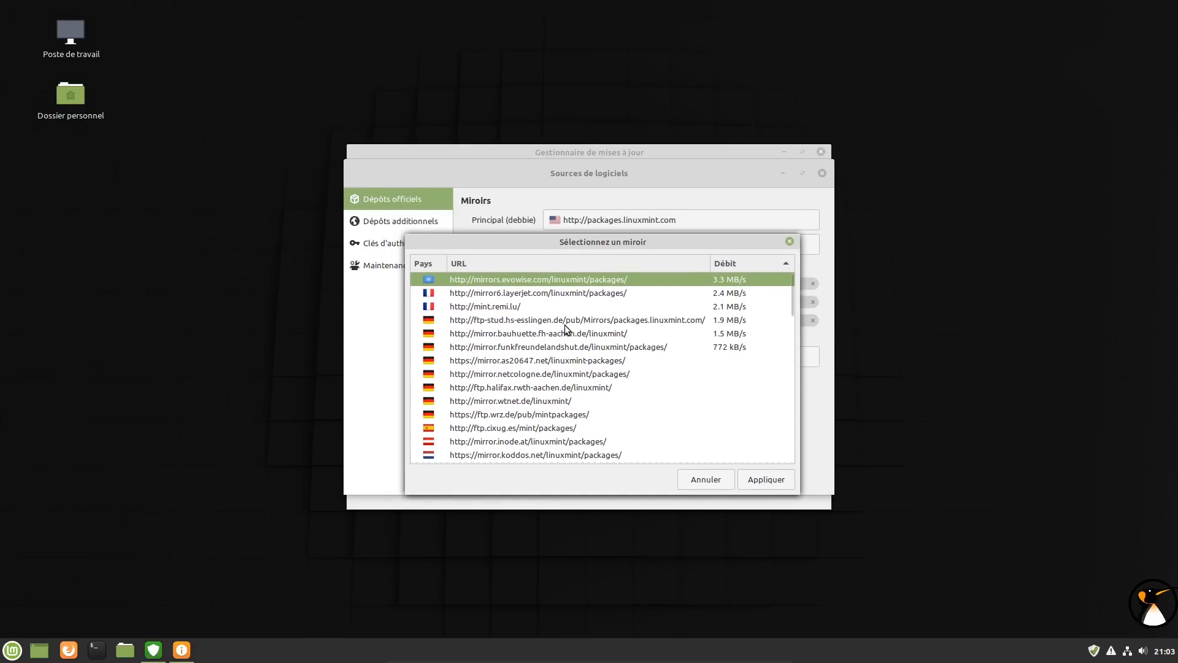
{"action": "left_click", "coordinate": [562, 322]}
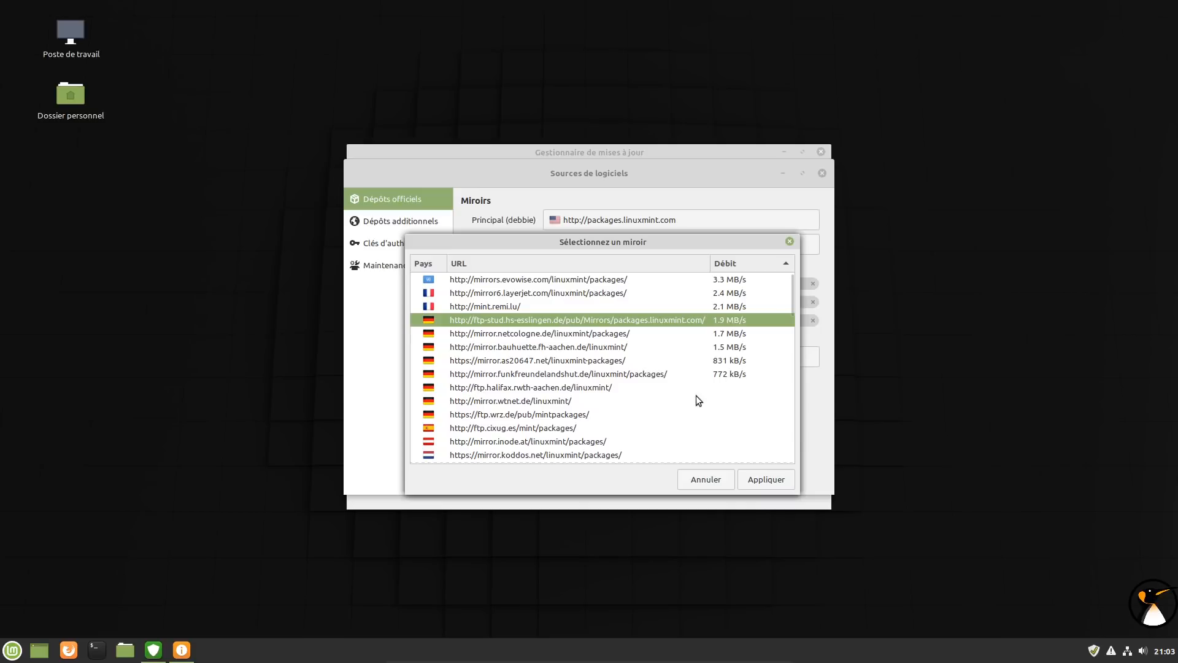
{"action": "left_click", "coordinate": [599, 281]}
{"action": "left_click", "coordinate": [767, 480]}
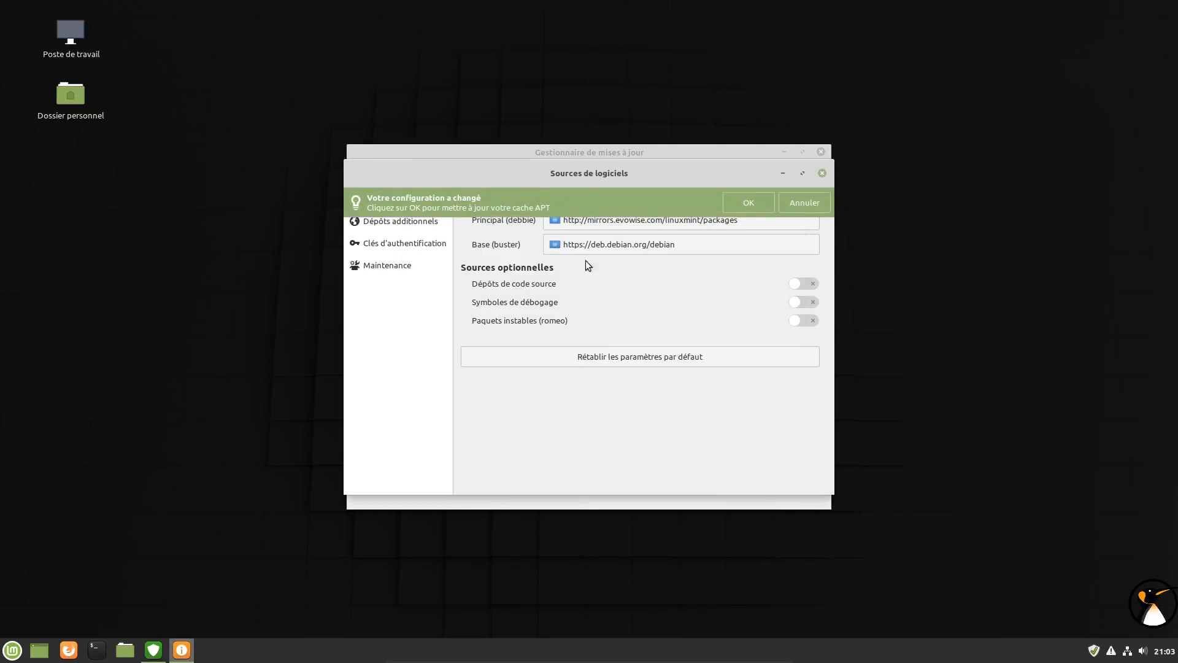
{"action": "left_click", "coordinate": [616, 247]}
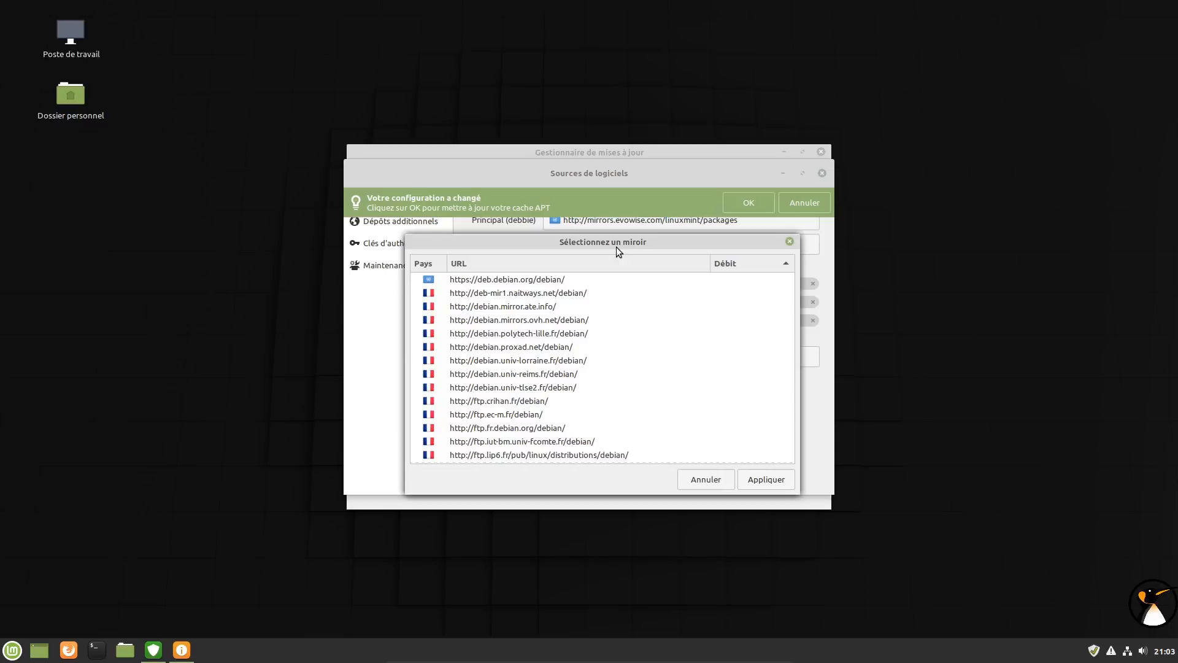
{"action": "left_click_drag", "start_coordinate": [608, 239], "coordinate": [553, 93]}
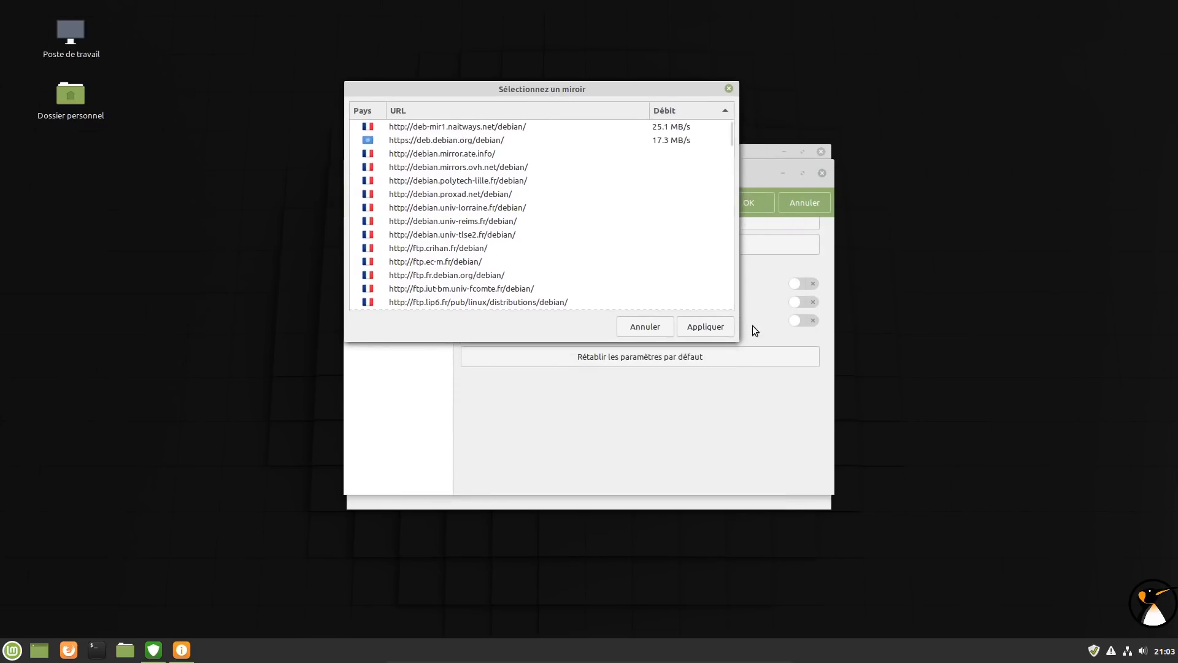
{"action": "left_click_drag", "start_coordinate": [741, 343], "coordinate": [892, 514]}
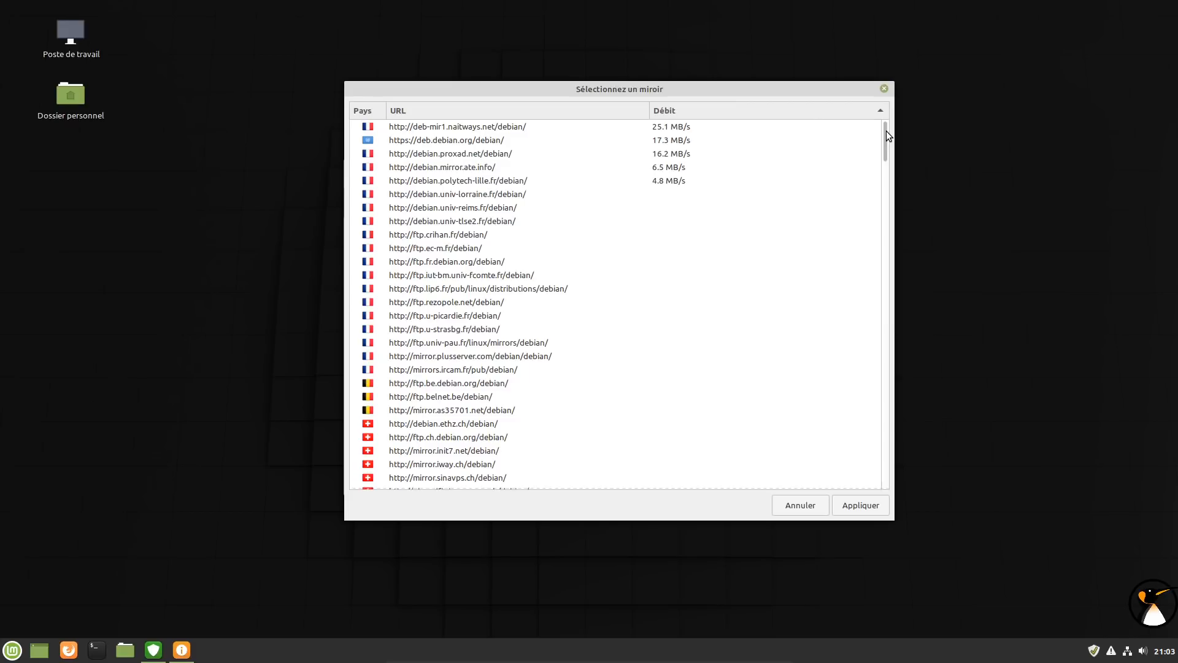
{"action": "left_click_drag", "start_coordinate": [886, 130], "coordinate": [885, 177]}
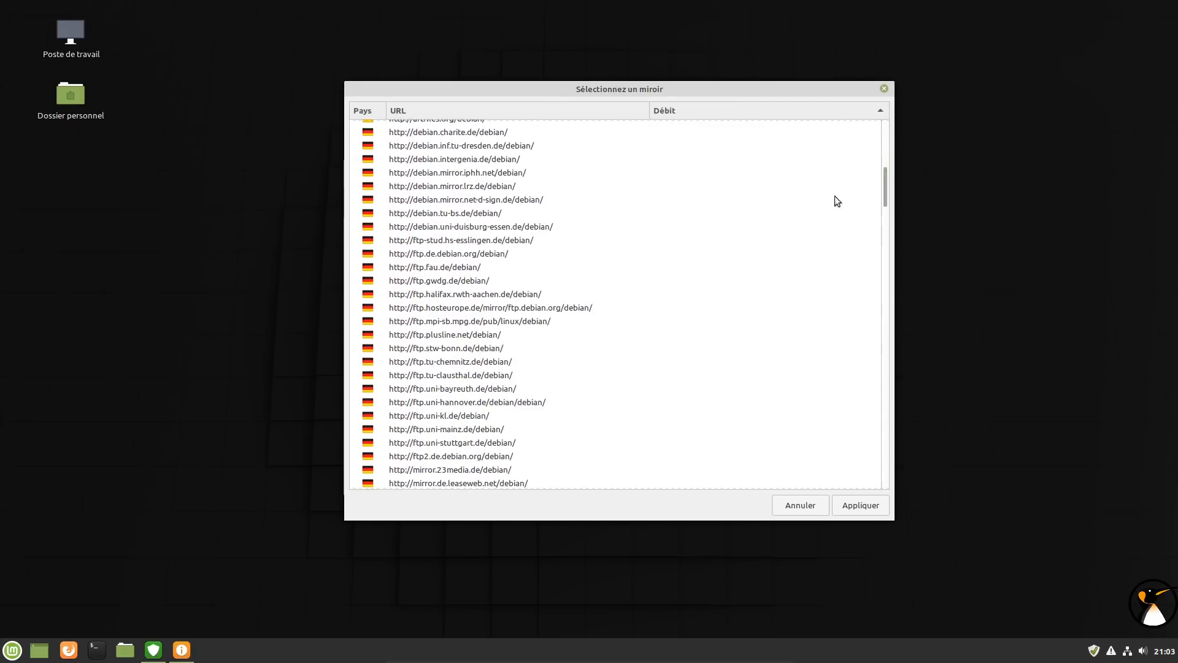
{"action": "left_click", "coordinate": [500, 242]}
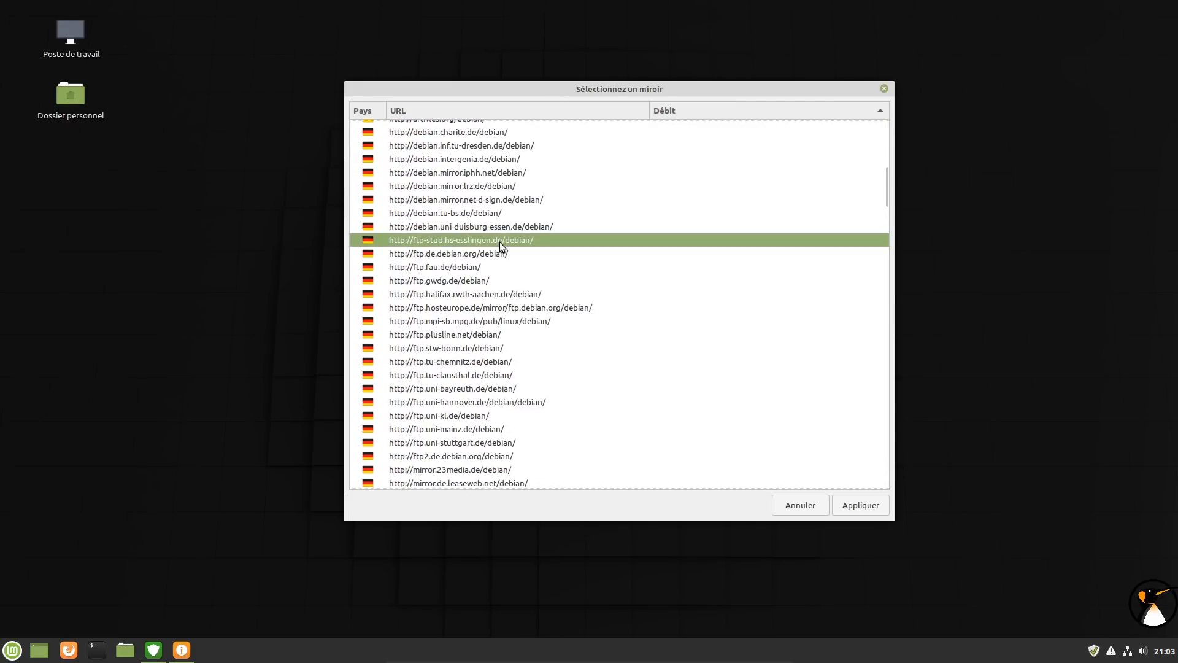
{"action": "left_click", "coordinate": [846, 511]}
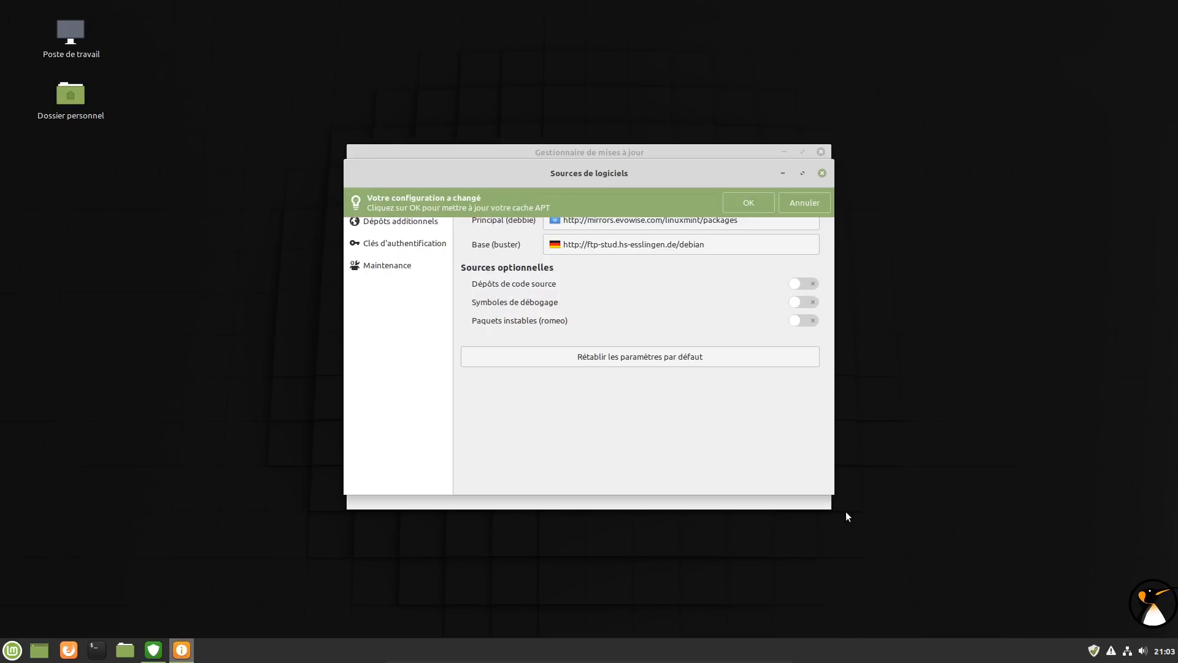
{"action": "left_click", "coordinate": [755, 203]}
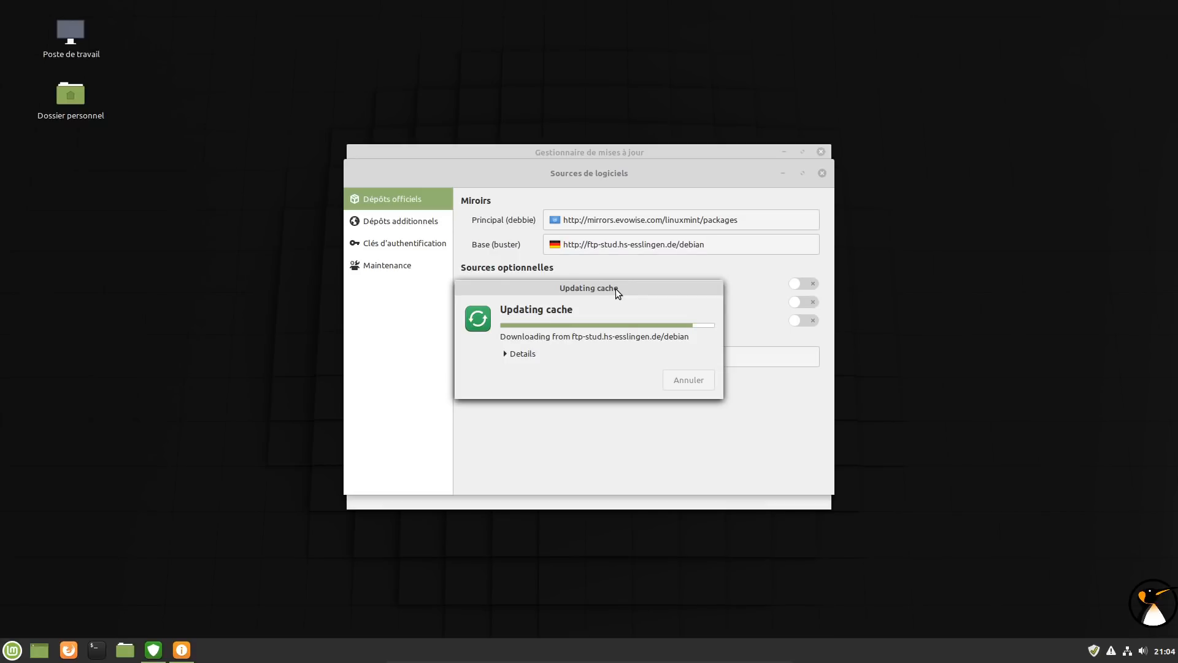
{"action": "left_click_drag", "start_coordinate": [616, 289], "coordinate": [633, 434]}
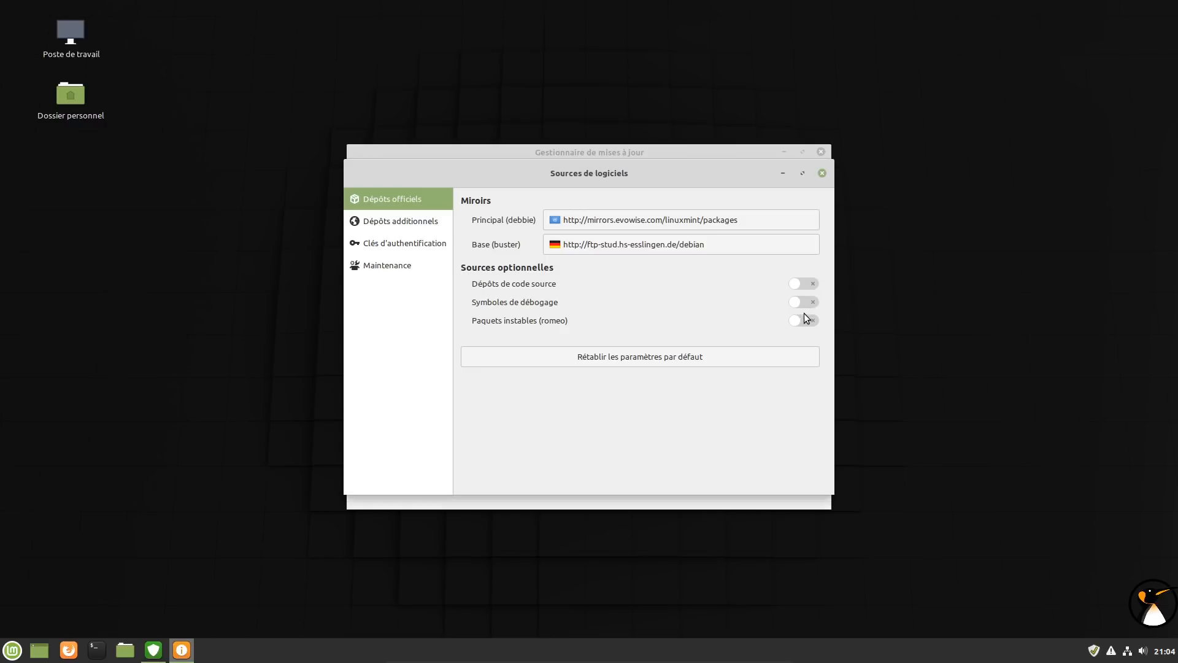
Step: Review the additional repositories, authentication keys and maintenance options in Sources de logiciels, then close it
{"action": "left_click", "coordinate": [389, 224]}
{"action": "left_click", "coordinate": [588, 474]}
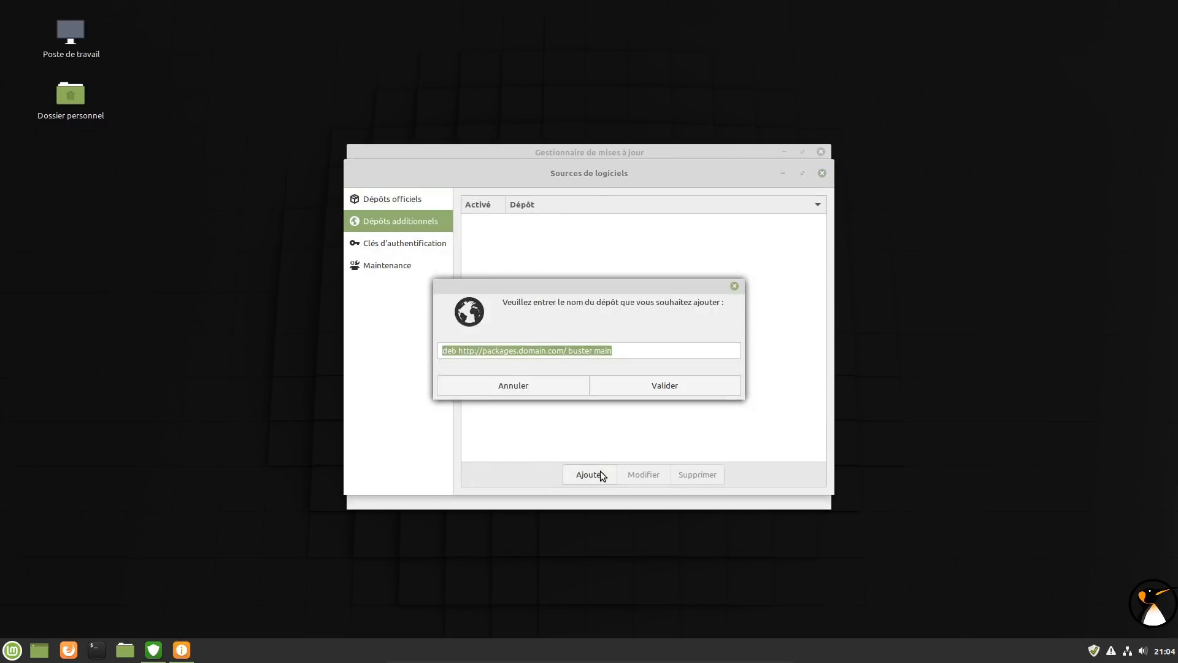
{"action": "left_click", "coordinate": [555, 385]}
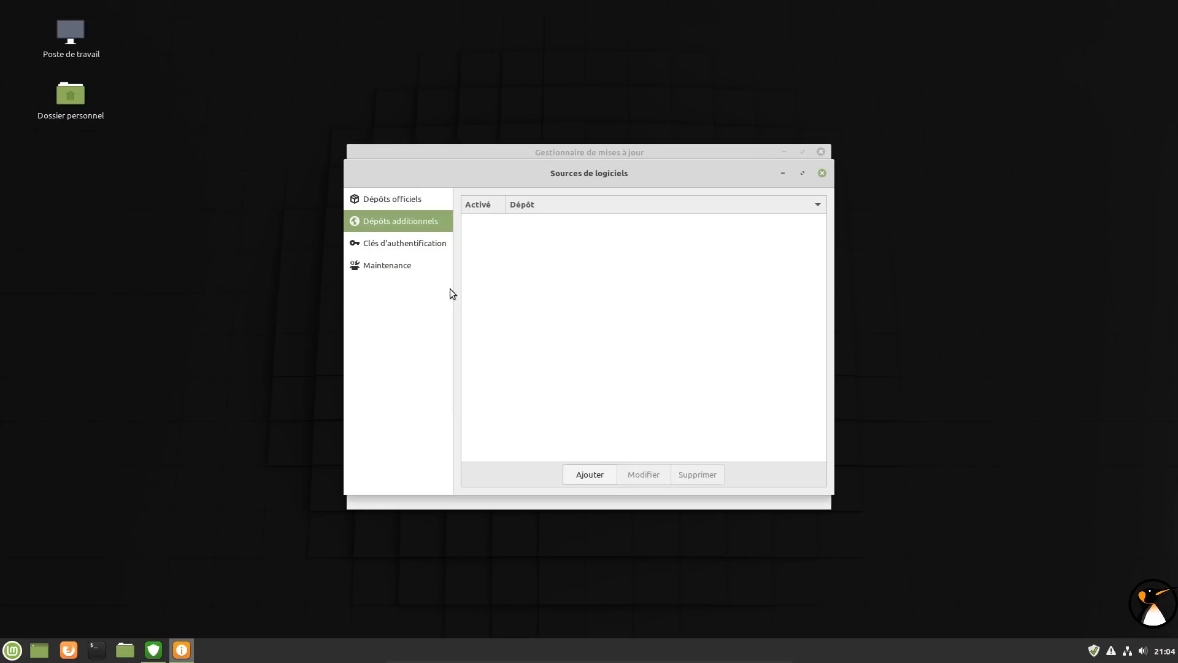
{"action": "left_click", "coordinate": [407, 245]}
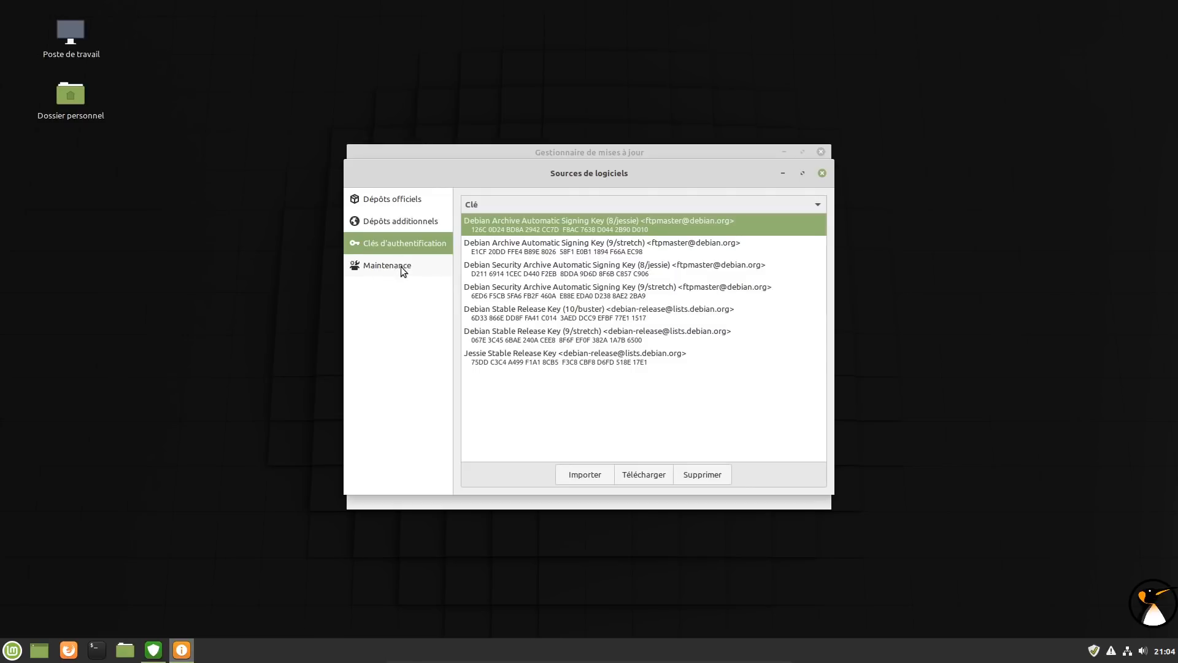
{"action": "left_click", "coordinate": [401, 266]}
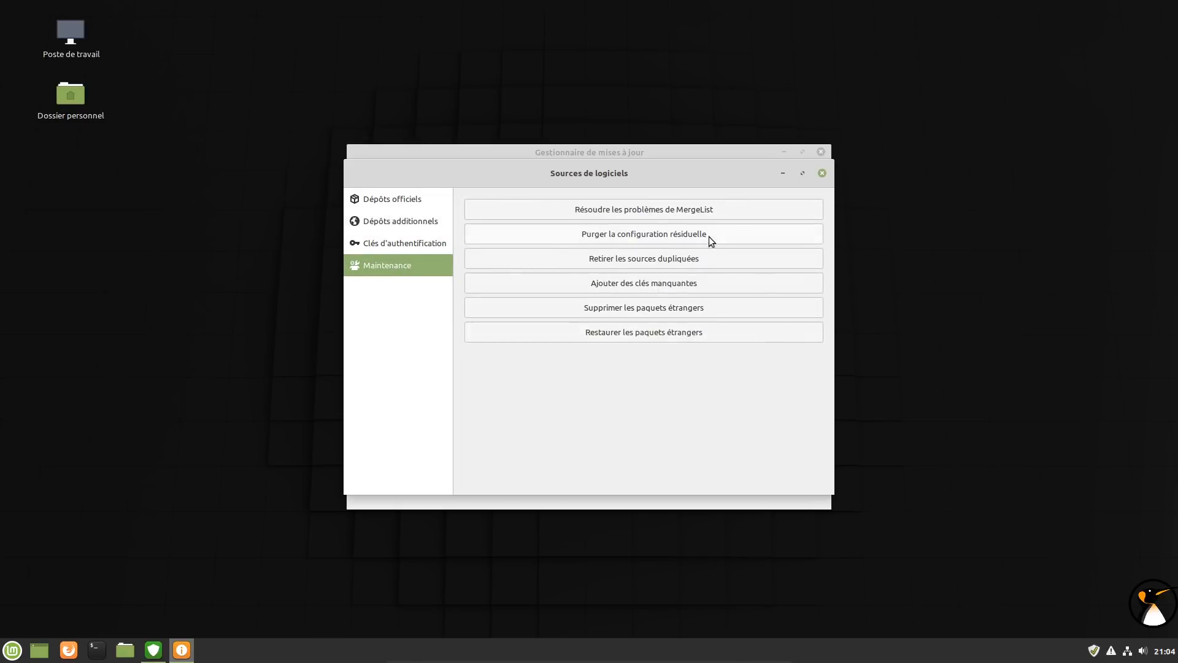
{"action": "left_click", "coordinate": [823, 174]}
{"action": "left_click_drag", "start_coordinate": [663, 163], "coordinate": [656, 97]}
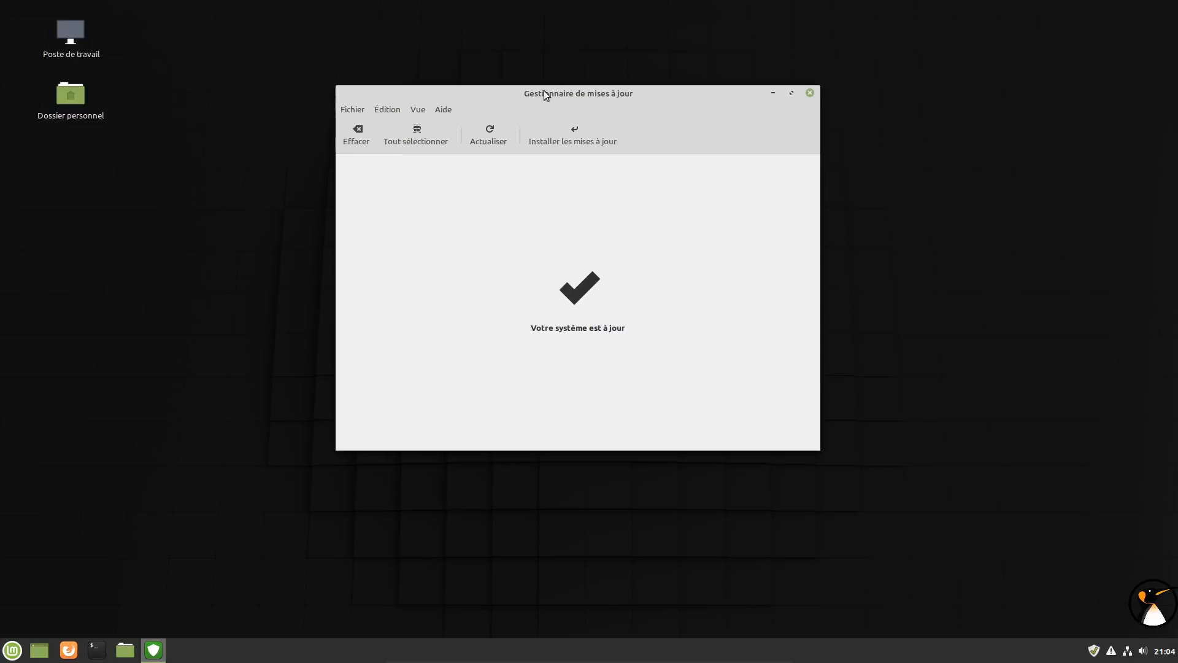
Step: Examine the Options, Liste noire and Automatisation settings in the update manager's preferences, then close them
{"action": "left_click", "coordinate": [387, 109]}
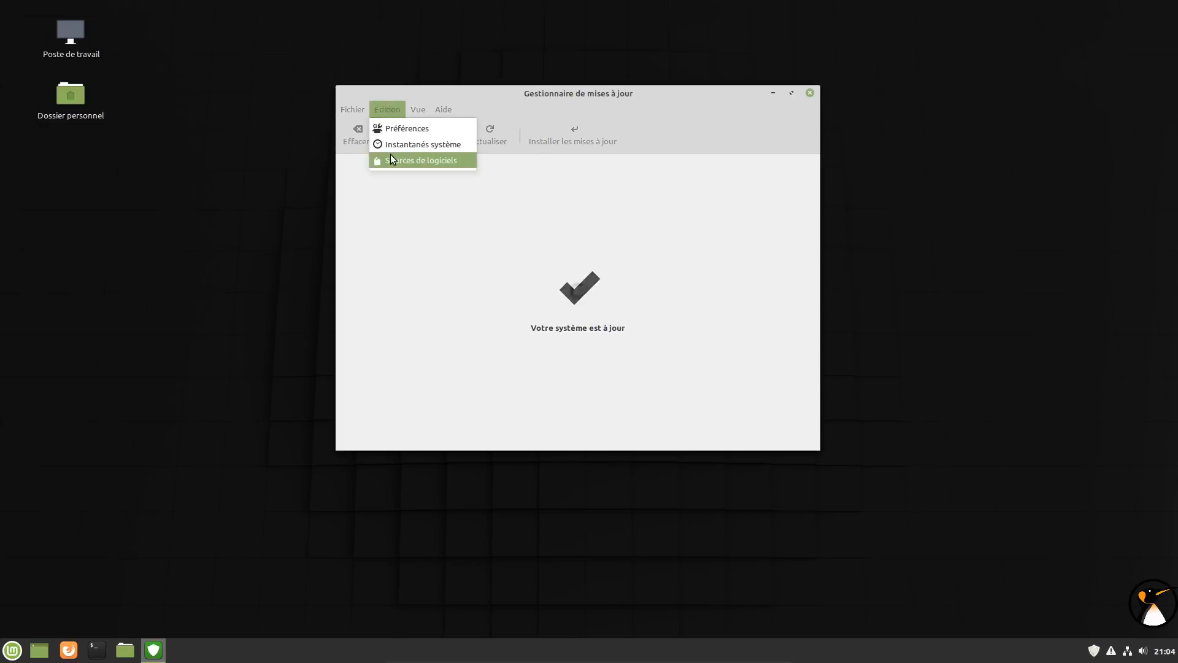
{"action": "left_click", "coordinate": [391, 158]}
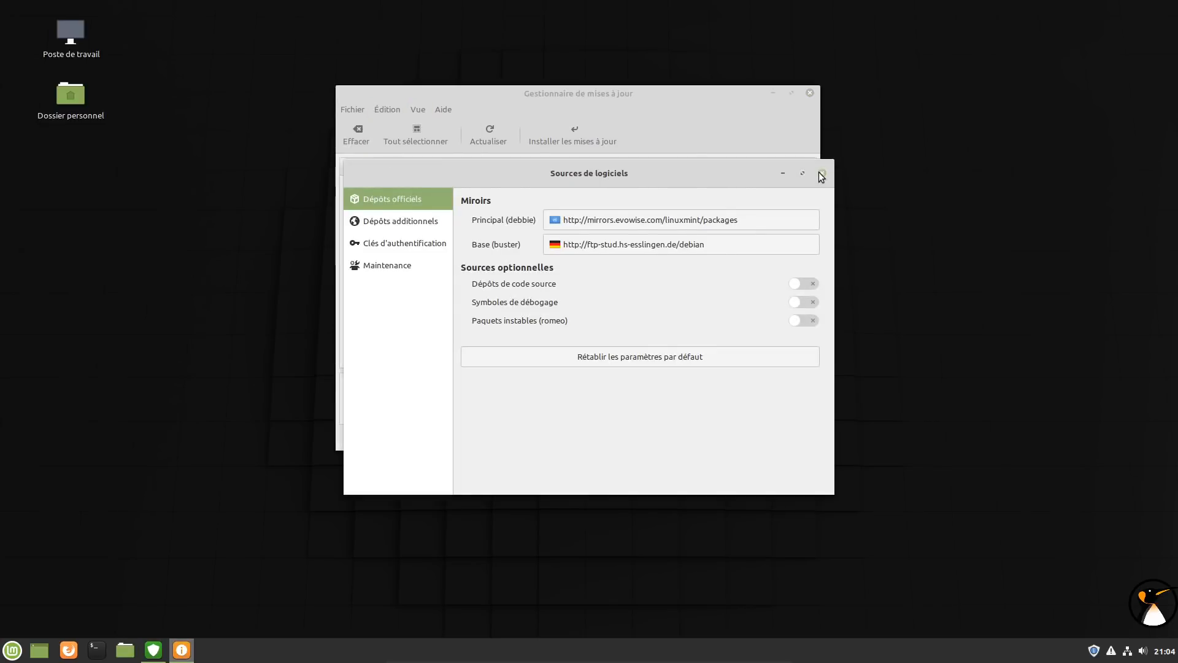
{"action": "left_click", "coordinate": [387, 109]}
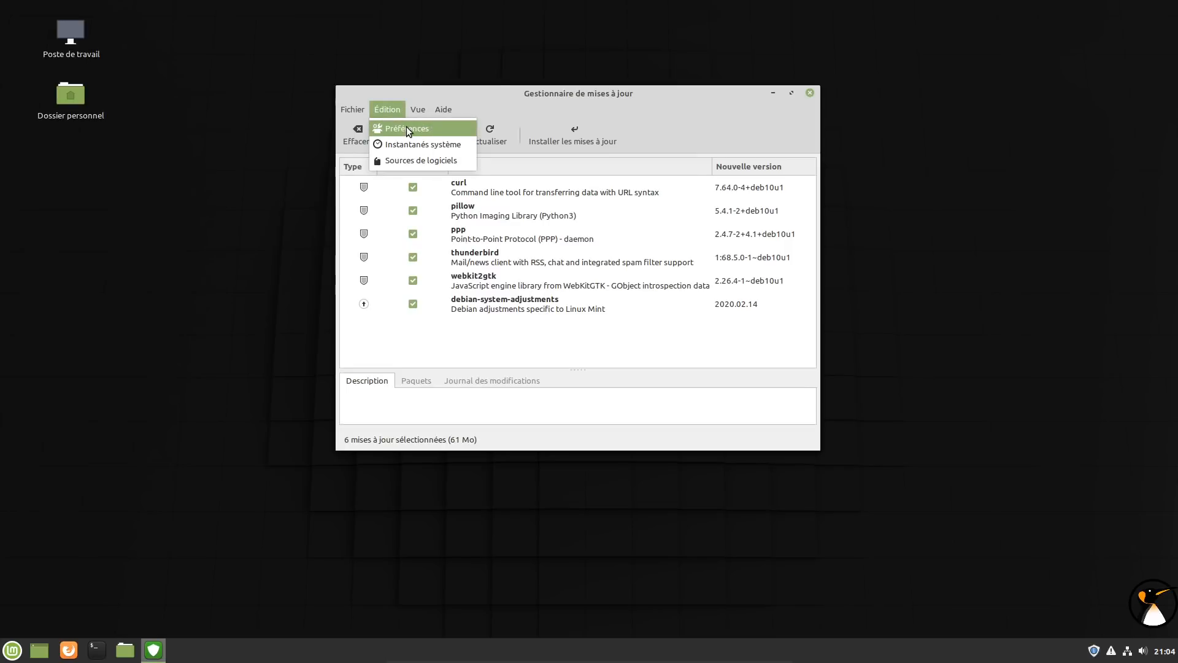
{"action": "left_click", "coordinate": [406, 130]}
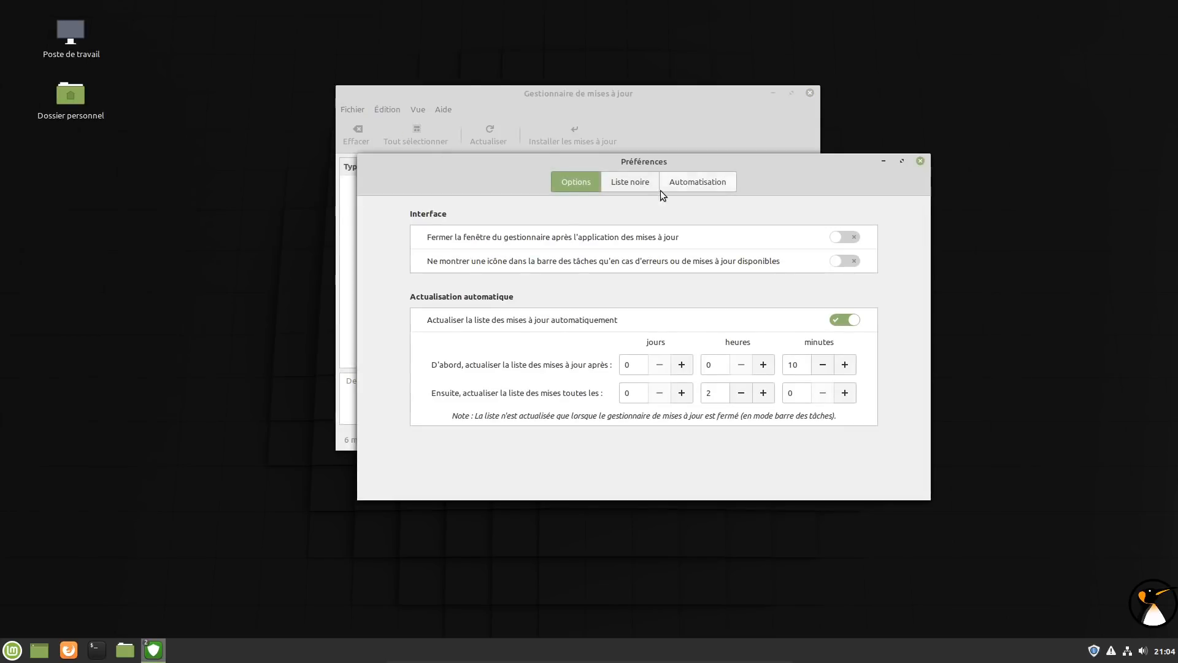
{"action": "left_click", "coordinate": [641, 186]}
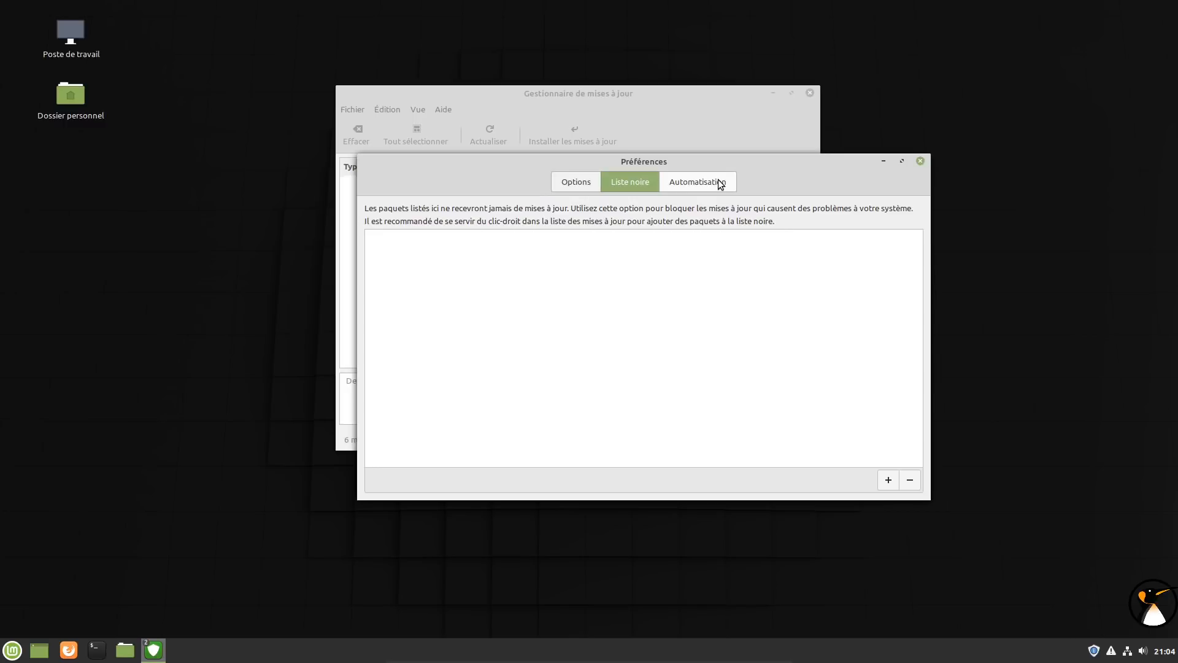
{"action": "left_click", "coordinate": [722, 185]}
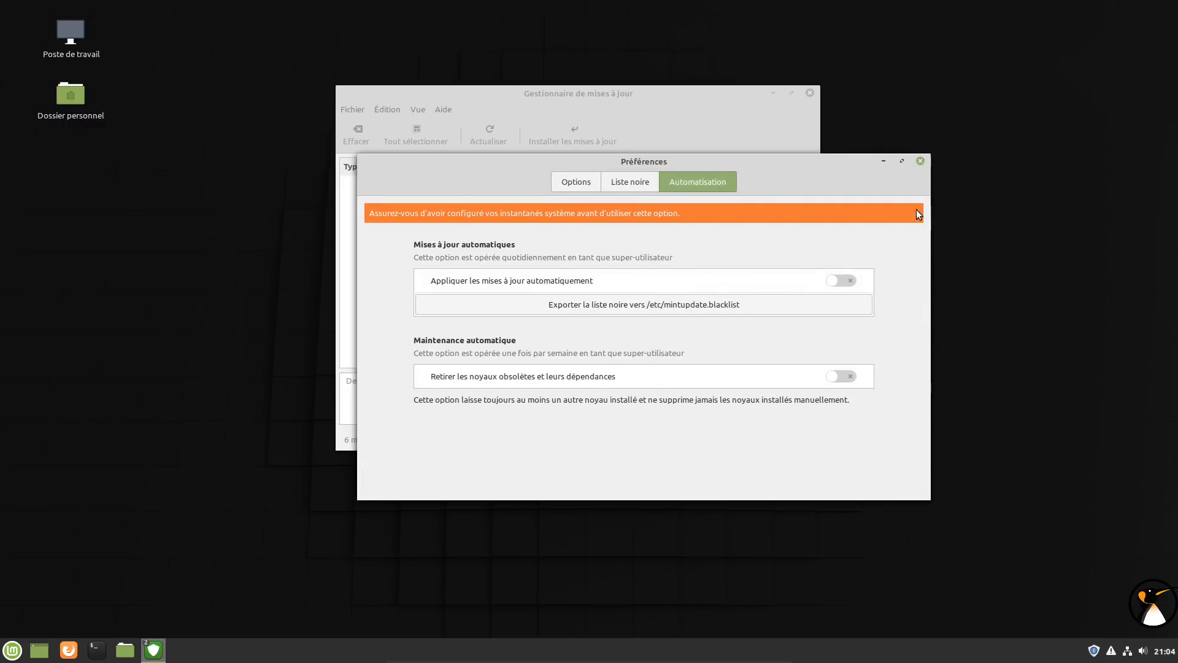
{"action": "left_click", "coordinate": [919, 161]}
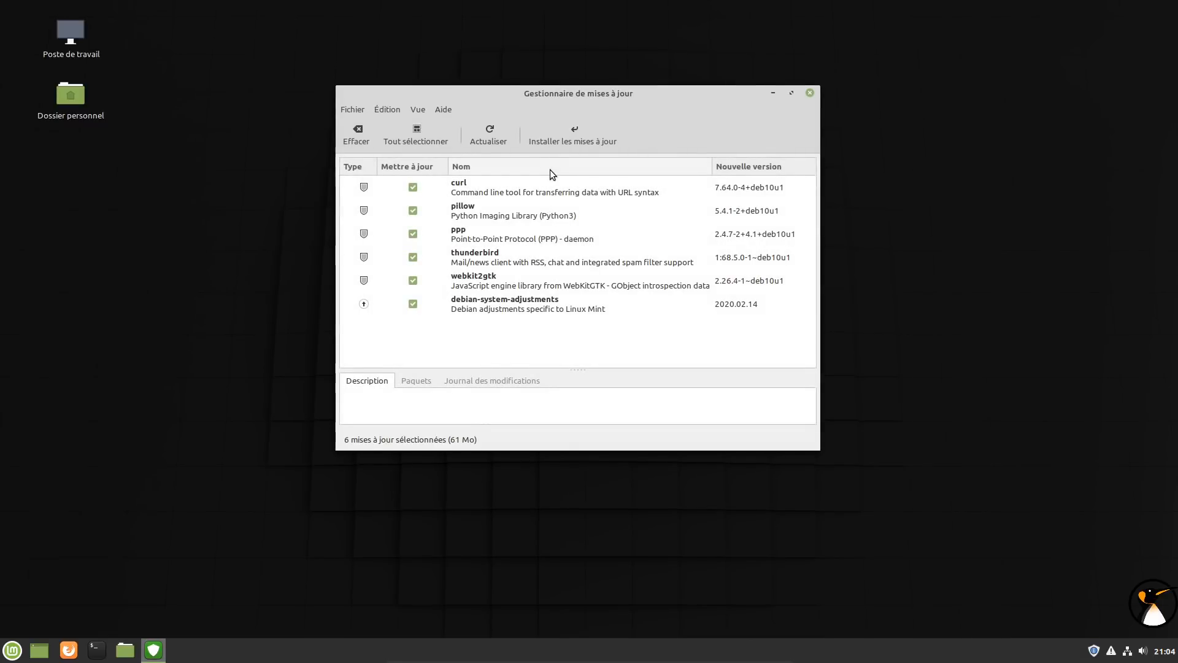
Step: Show the Origine column in the update list and enlarge the update manager window to fit it
{"action": "left_click", "coordinate": [386, 113]}
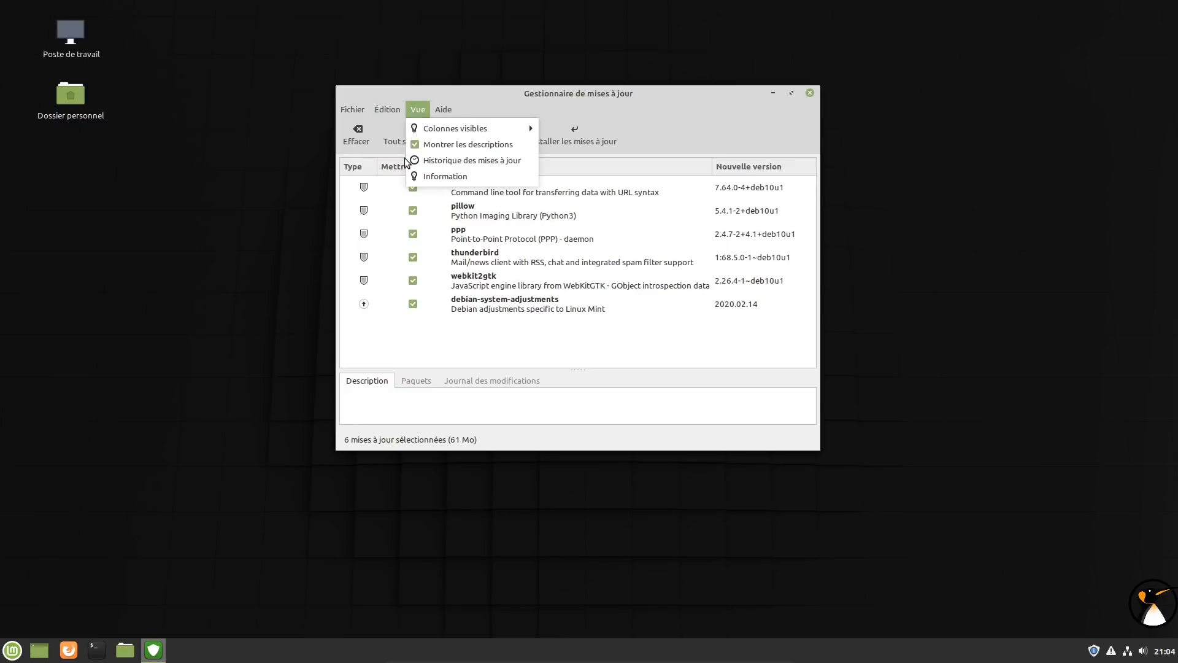
{"action": "mouse_move", "coordinate": [363, 111]}
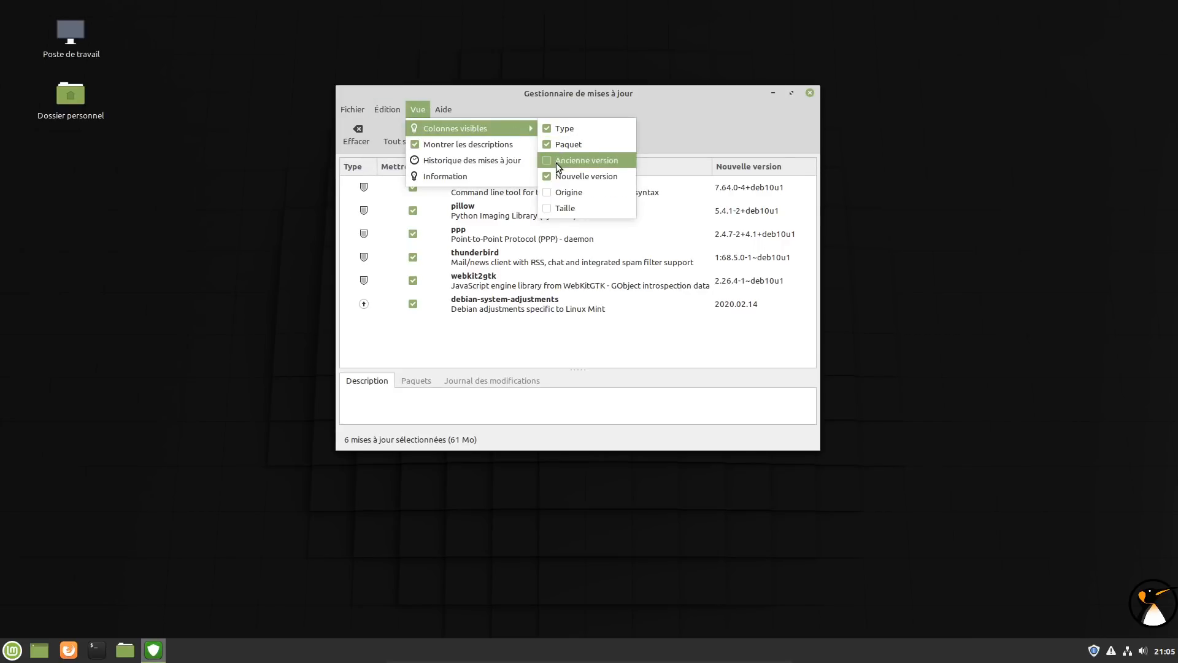
{"action": "left_click", "coordinate": [558, 192]}
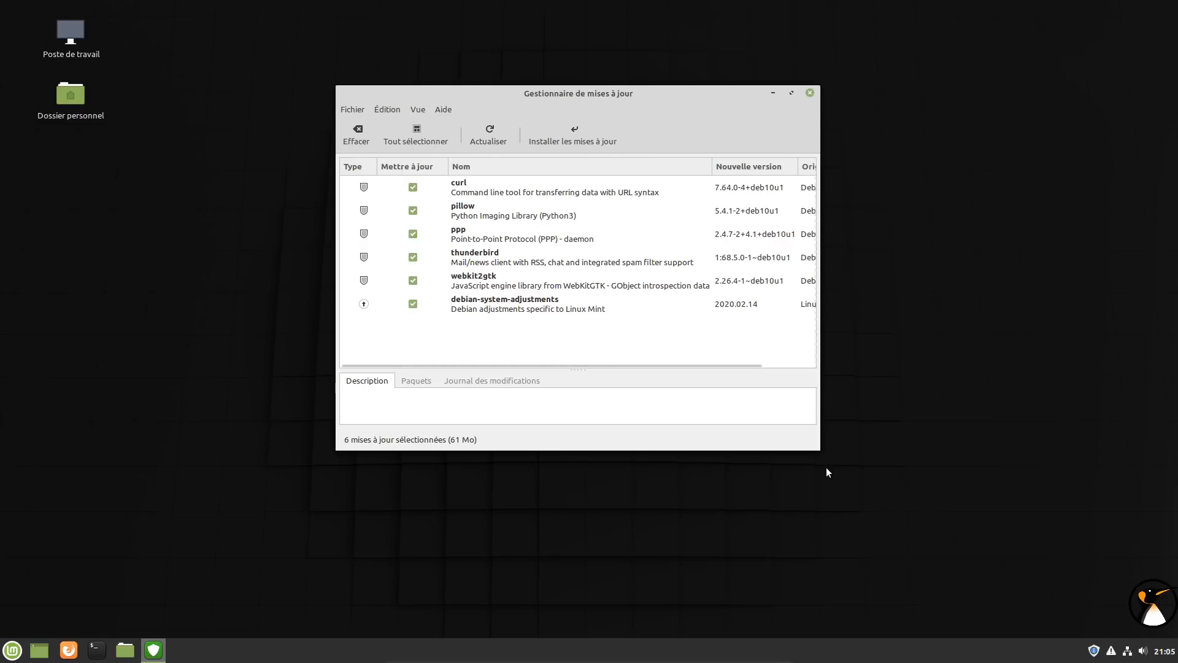
{"action": "left_click_drag", "start_coordinate": [818, 452], "coordinate": [953, 519]}
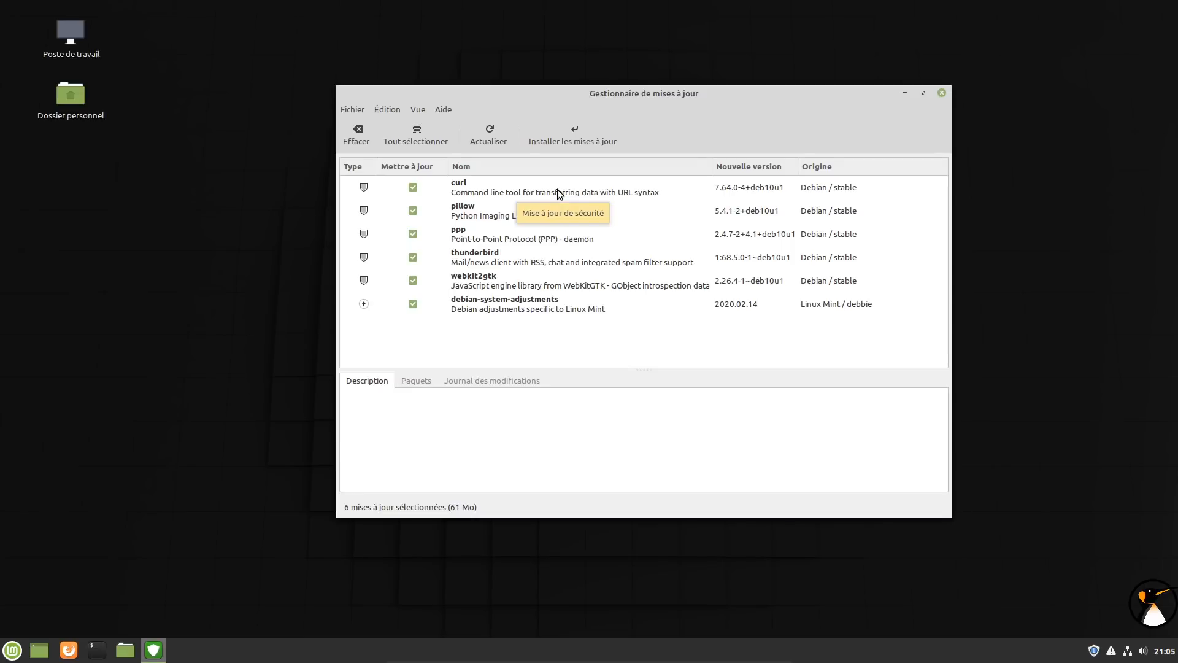
Step: Install all the selected updates, authenticating with the account password, and close the update manager
{"action": "left_click", "coordinate": [563, 143]}
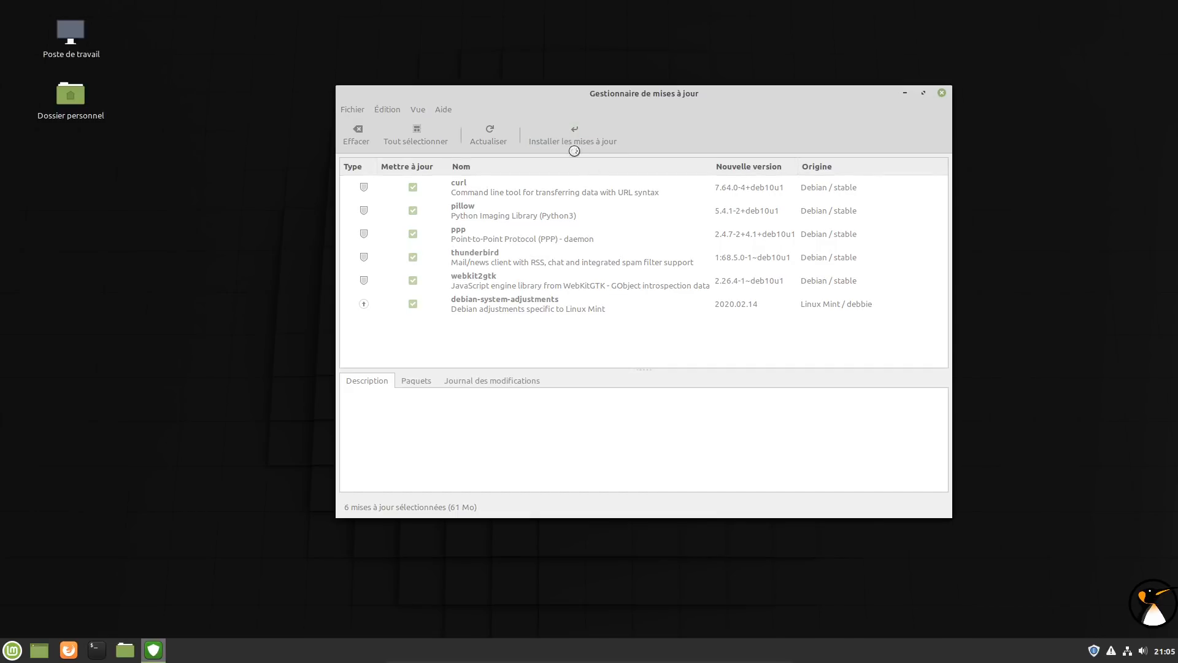
{"action": "type", "text": "•"}
{"action": "left_click", "coordinate": [741, 385]}
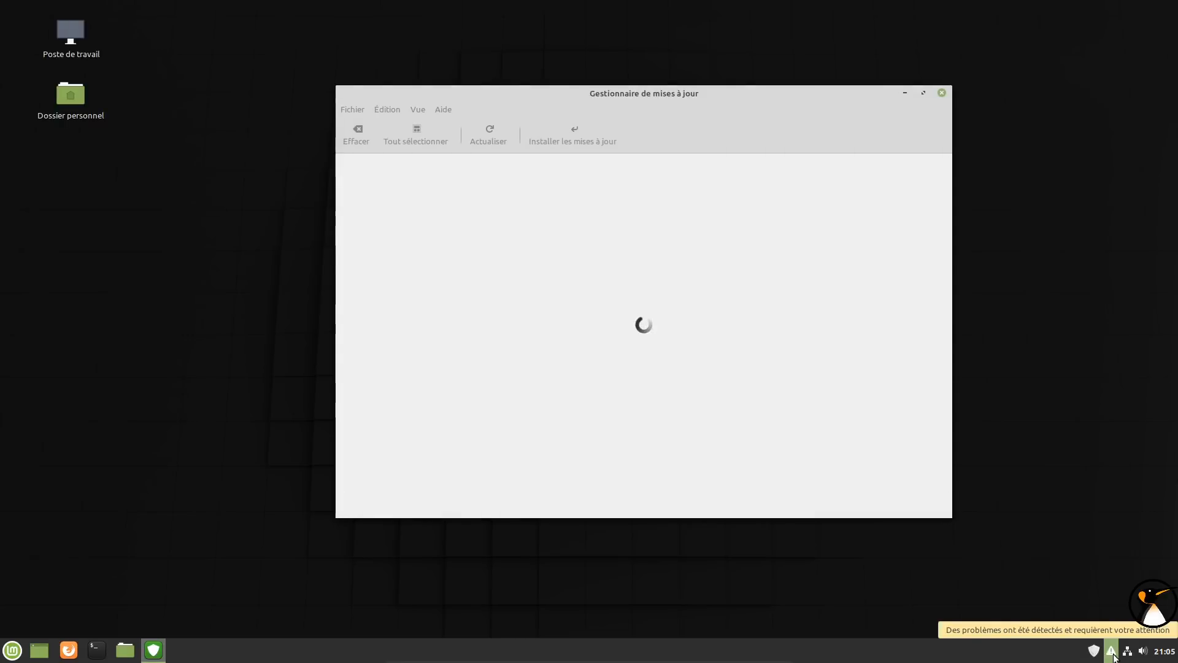
{"action": "left_click", "coordinate": [942, 93]}
Step: Open Rapports système from the detected-problems warning and ignore the system restore utility (Timeshift) issue
{"action": "left_click", "coordinate": [1110, 650]}
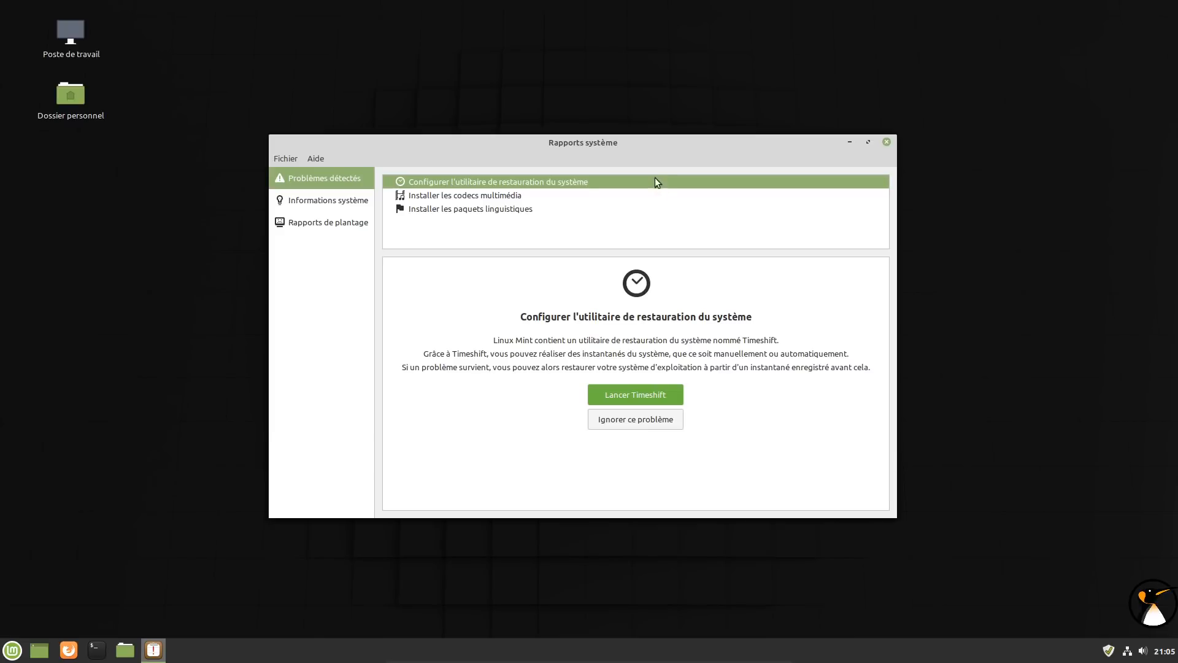
{"action": "left_click_drag", "start_coordinate": [656, 135], "coordinate": [655, 53]}
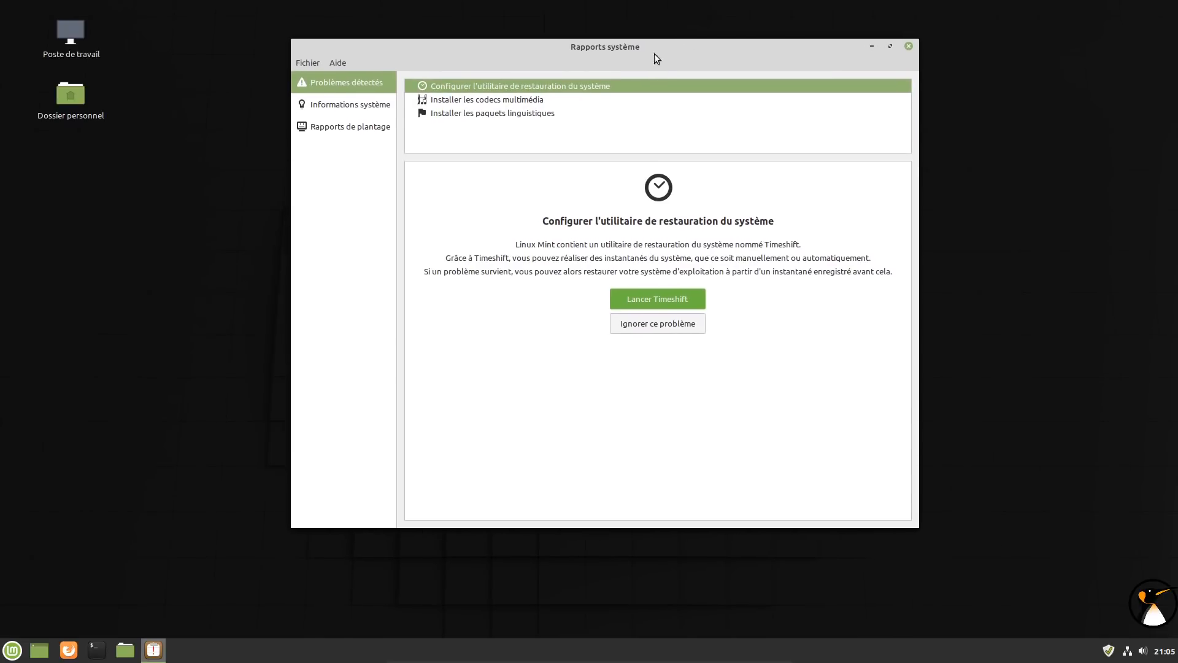
{"action": "left_click", "coordinate": [675, 327]}
{"action": "left_click", "coordinate": [662, 330]}
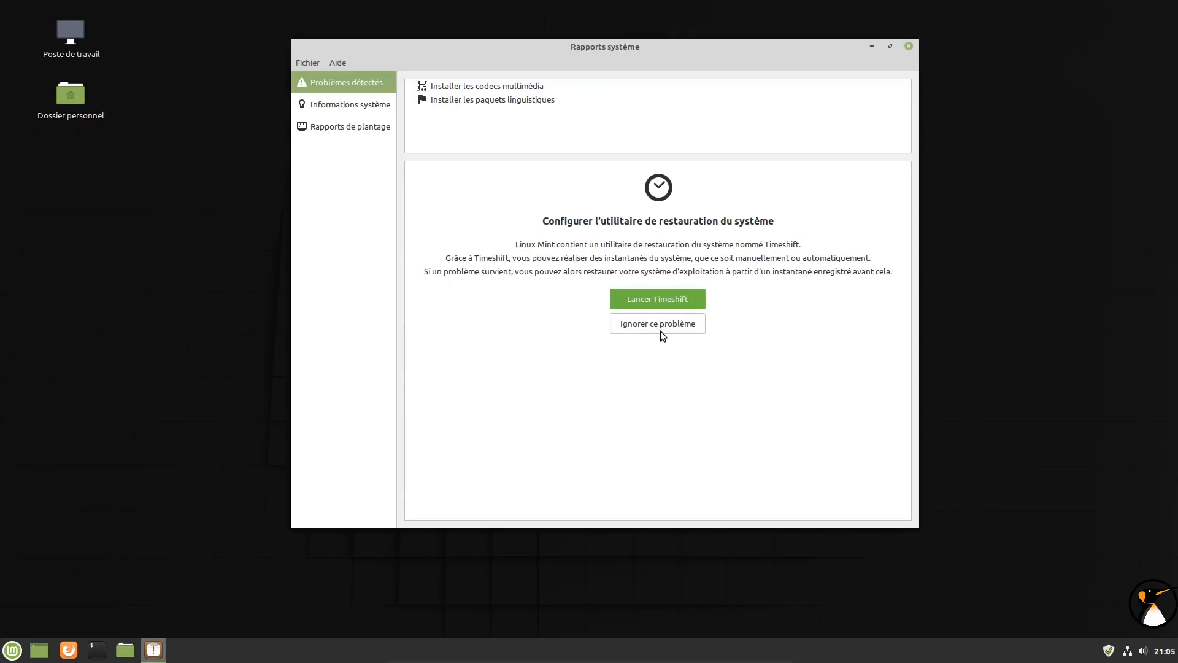
Step: Start installing the multimedia codecs from the detected problems and enlarge and reposition the dialog listing the additional packages
{"action": "left_click", "coordinate": [501, 86]}
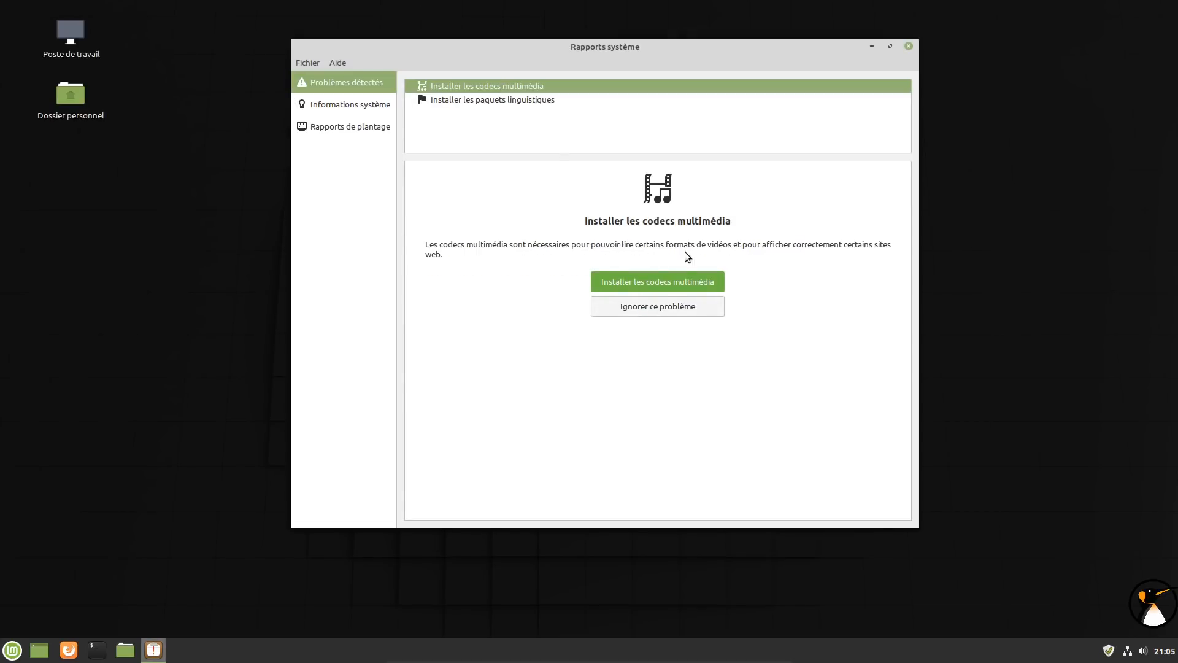
{"action": "left_click", "coordinate": [680, 283]}
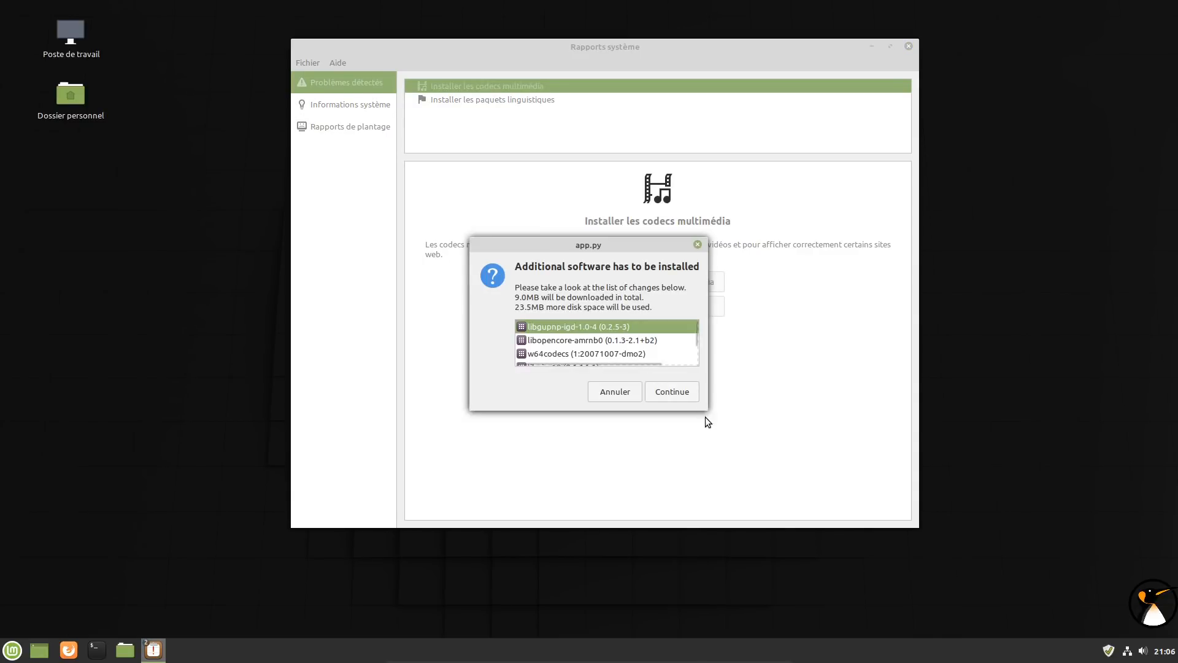
{"action": "left_click_drag", "start_coordinate": [706, 409], "coordinate": [907, 576]}
{"action": "left_click_drag", "start_coordinate": [637, 249], "coordinate": [572, 120]}
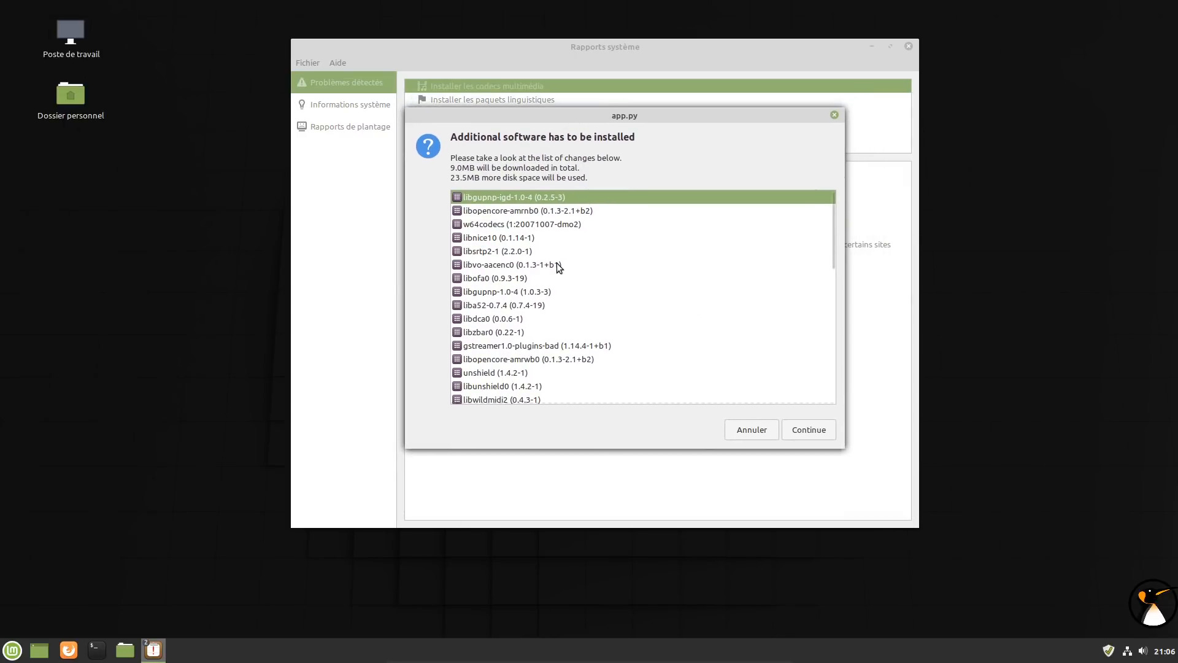
Step: Review the listed codec packages, including the GStreamer plugins and libdvdcss2, and confirm the installation with the account password
{"action": "left_click", "coordinate": [564, 346]}
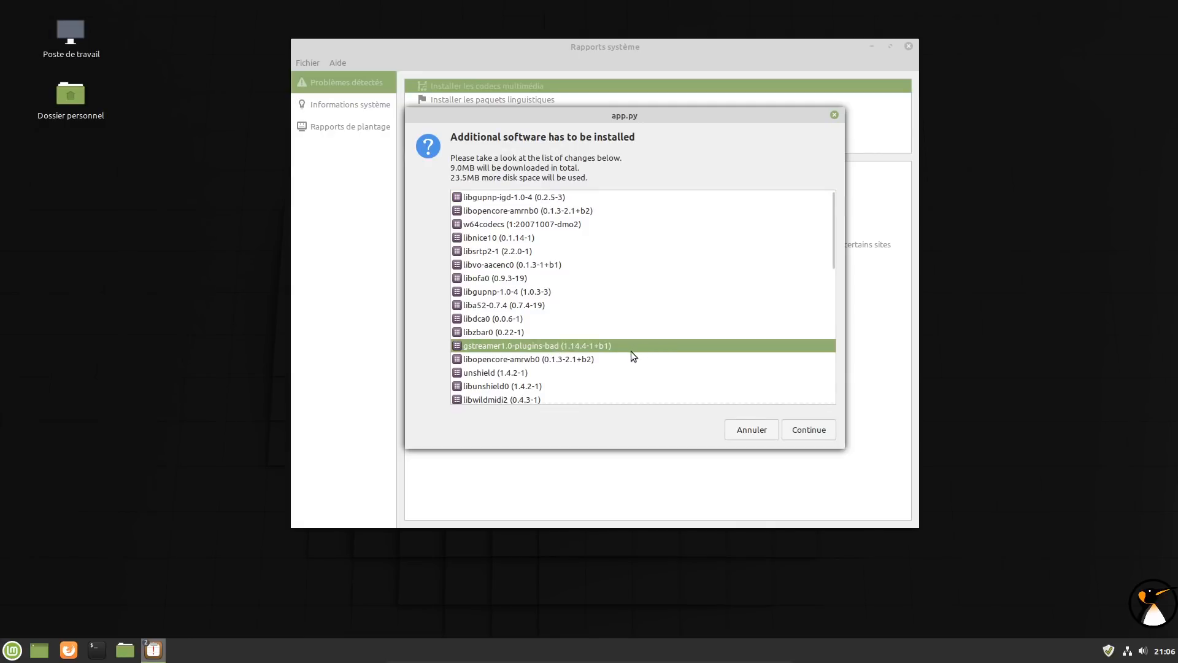
{"action": "scroll", "coordinate": [618, 352], "scroll_direction": "down", "scroll_amount": 5}
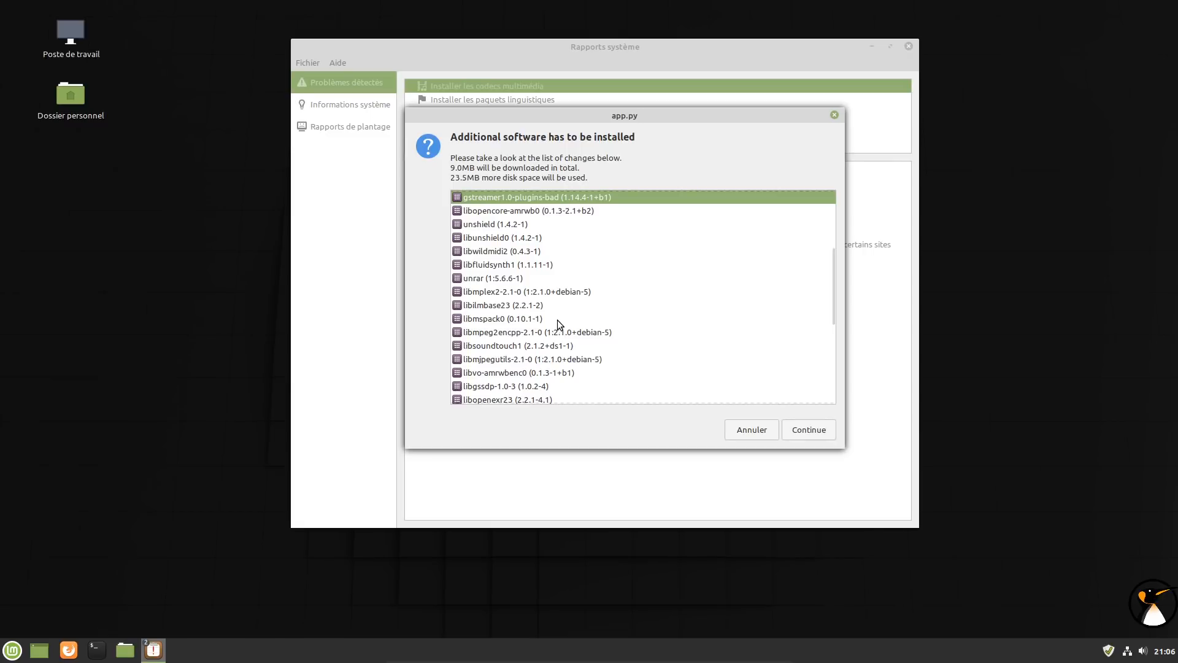
{"action": "scroll", "coordinate": [566, 342], "scroll_direction": "down", "scroll_amount": 4}
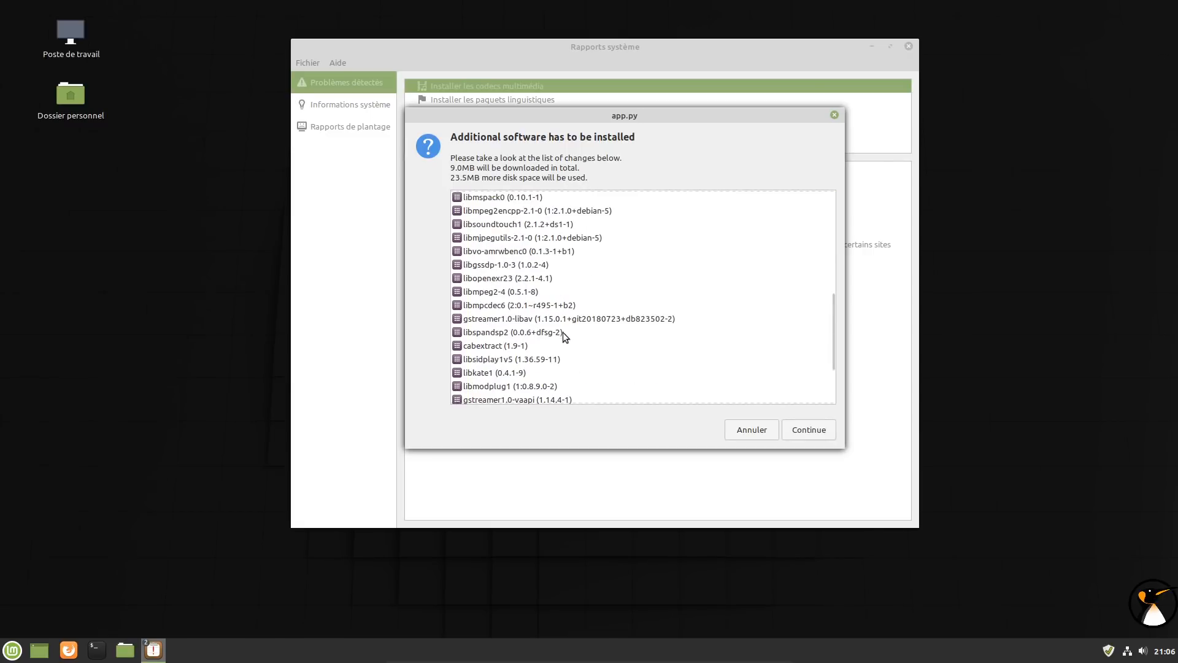
{"action": "left_click", "coordinate": [606, 319]}
{"action": "scroll", "coordinate": [607, 325], "scroll_direction": "down", "scroll_amount": 3}
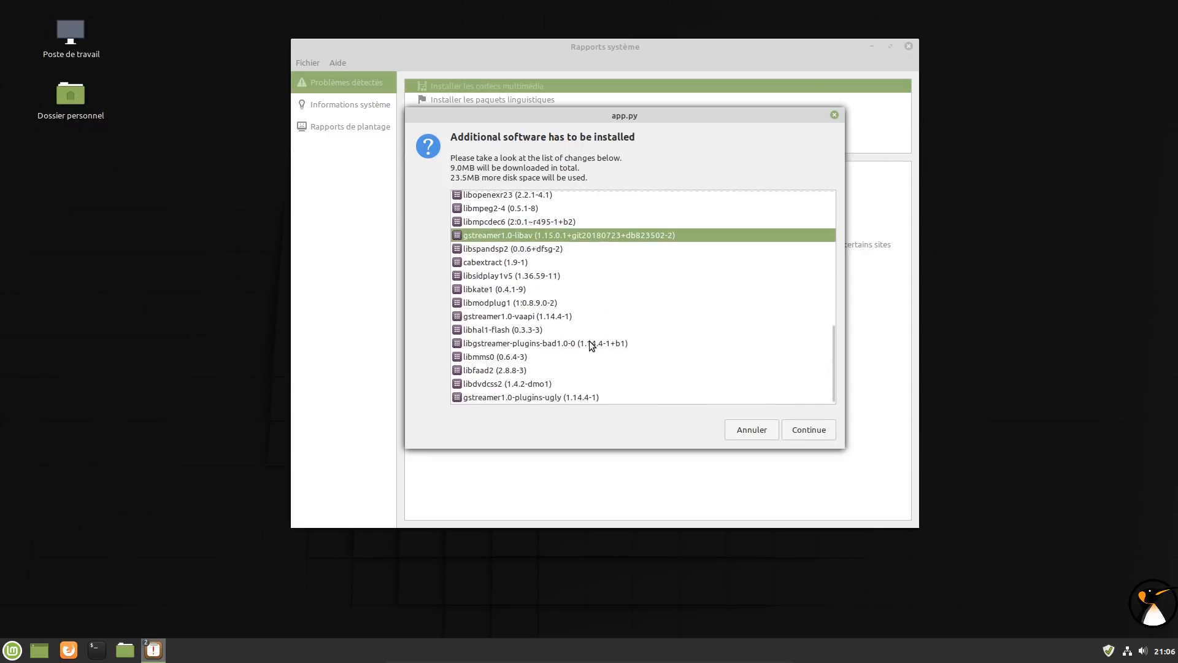
{"action": "left_click", "coordinate": [588, 347]}
{"action": "left_click", "coordinate": [568, 400]}
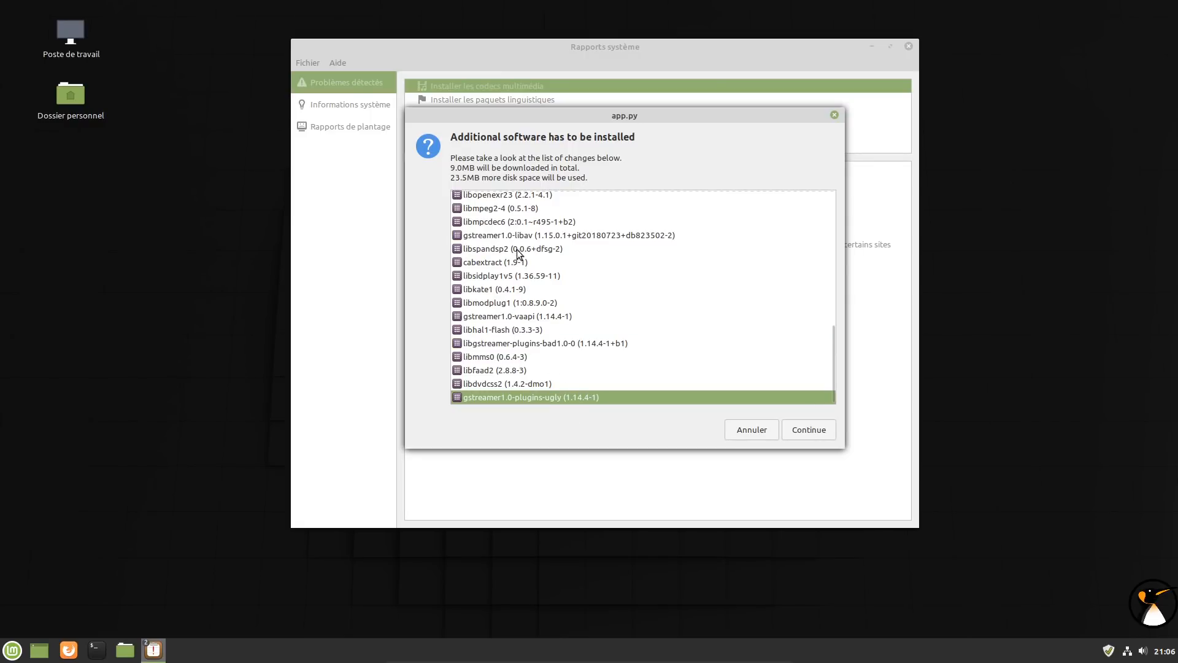
{"action": "left_click", "coordinate": [644, 385]}
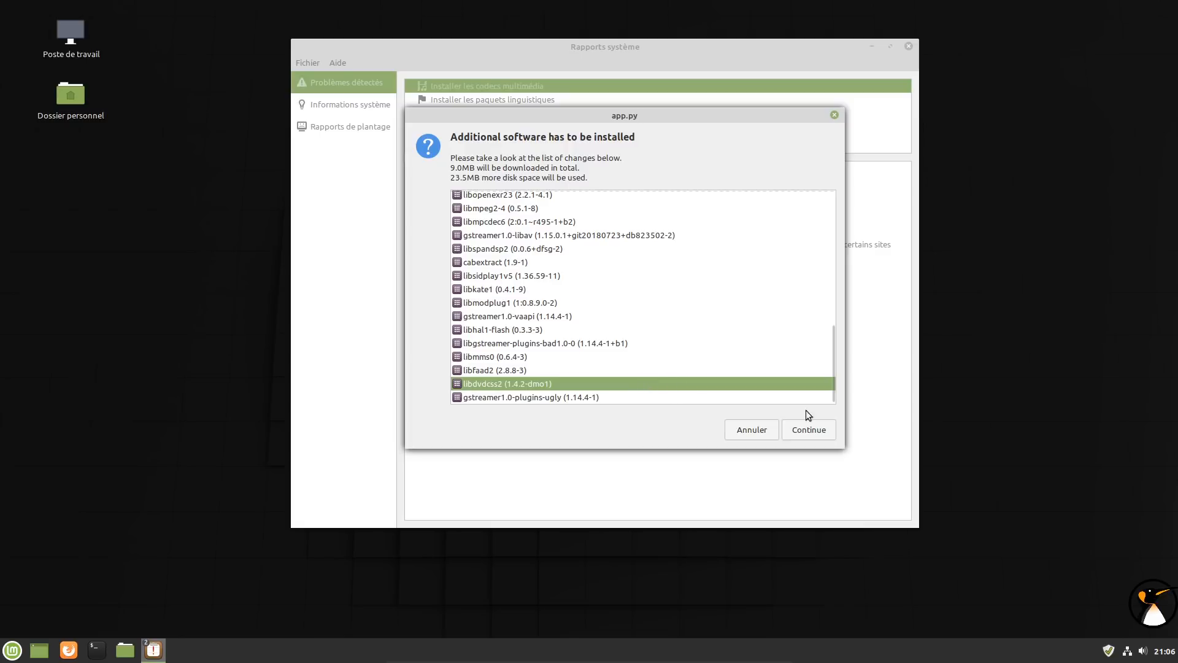
{"action": "left_click", "coordinate": [806, 435]}
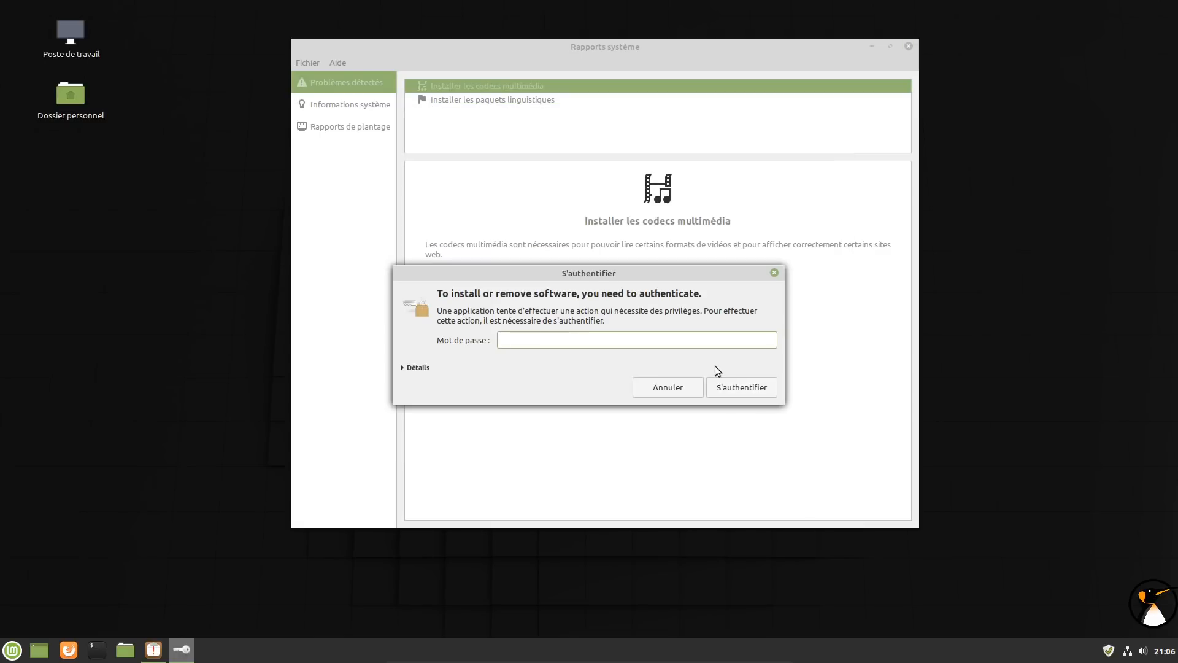
{"action": "left_click", "coordinate": [737, 385]}
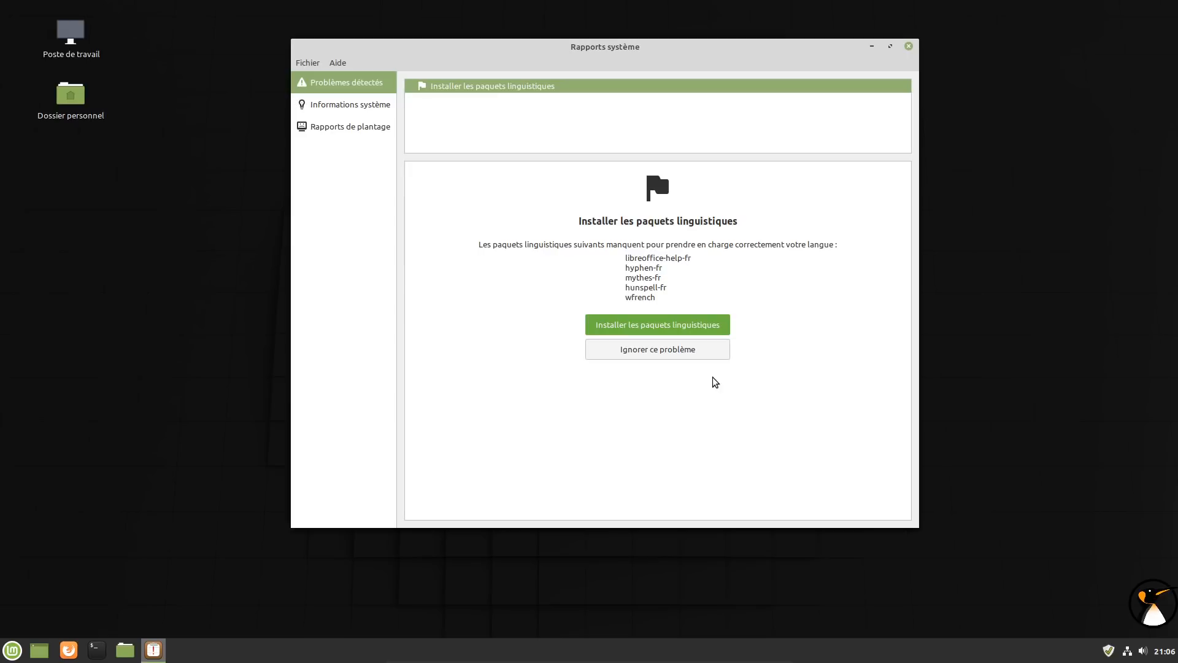
Step: Install the missing French language packages, accepting the additional software
{"action": "left_click", "coordinate": [650, 325]}
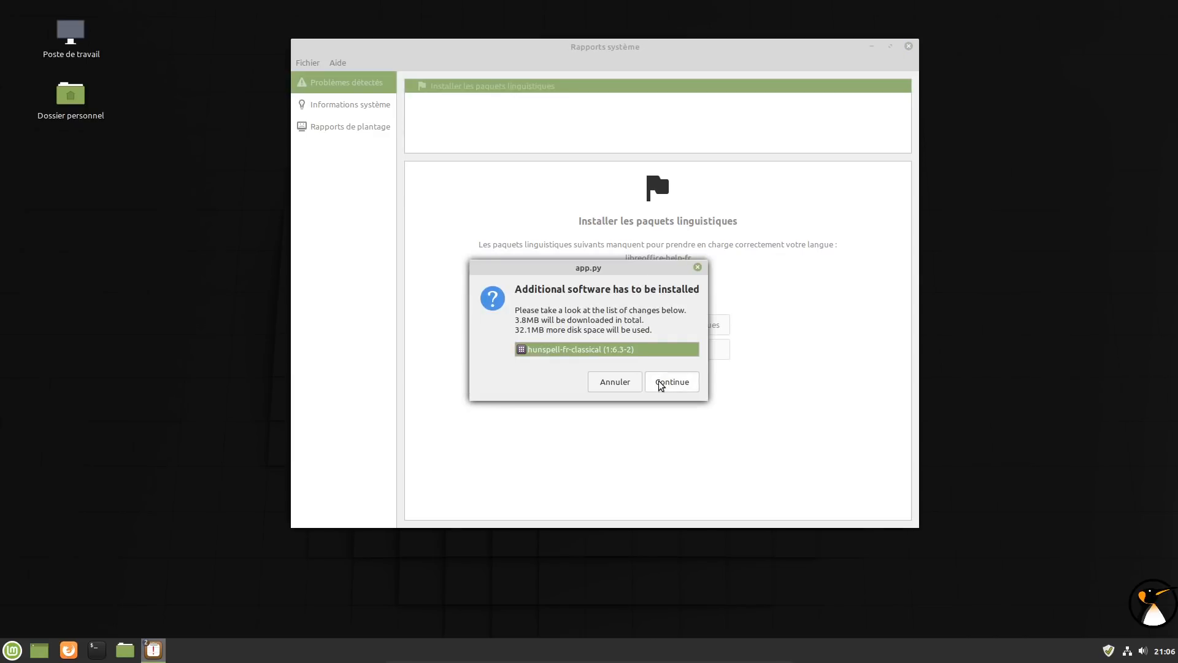
{"action": "left_click", "coordinate": [661, 385]}
{"action": "left_click_drag", "start_coordinate": [650, 282], "coordinate": [664, 337]}
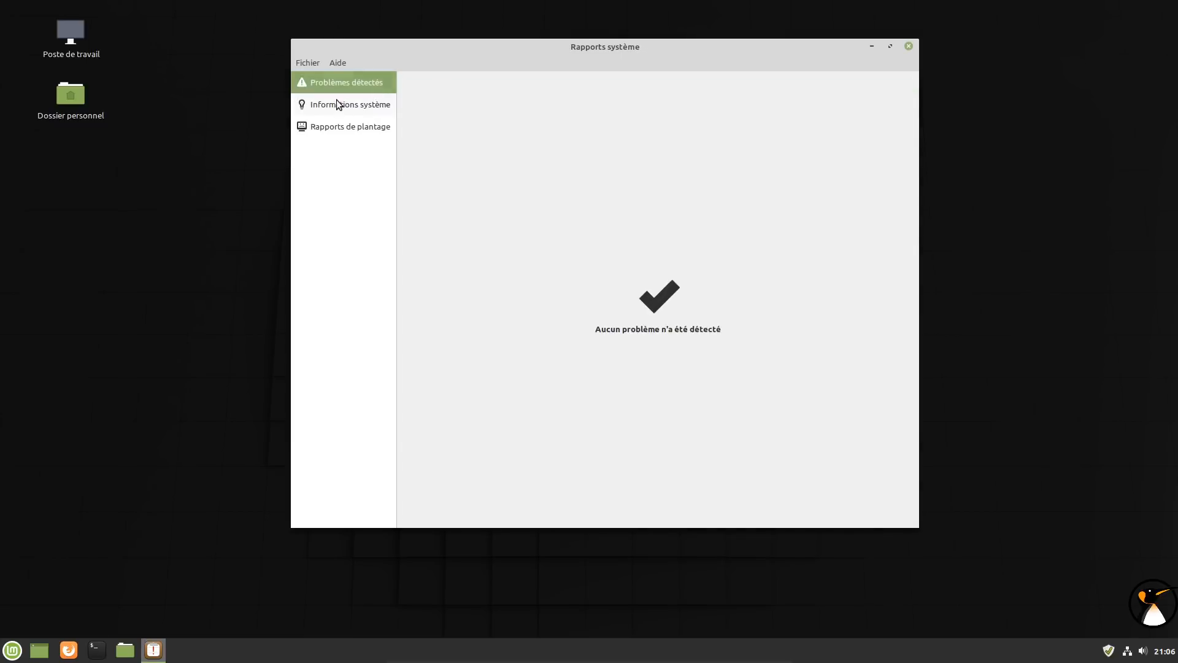
Step: Examine the kernel, Cinnamon version and Debian base in the system information report with the window maximized
{"action": "left_click", "coordinate": [337, 105]}
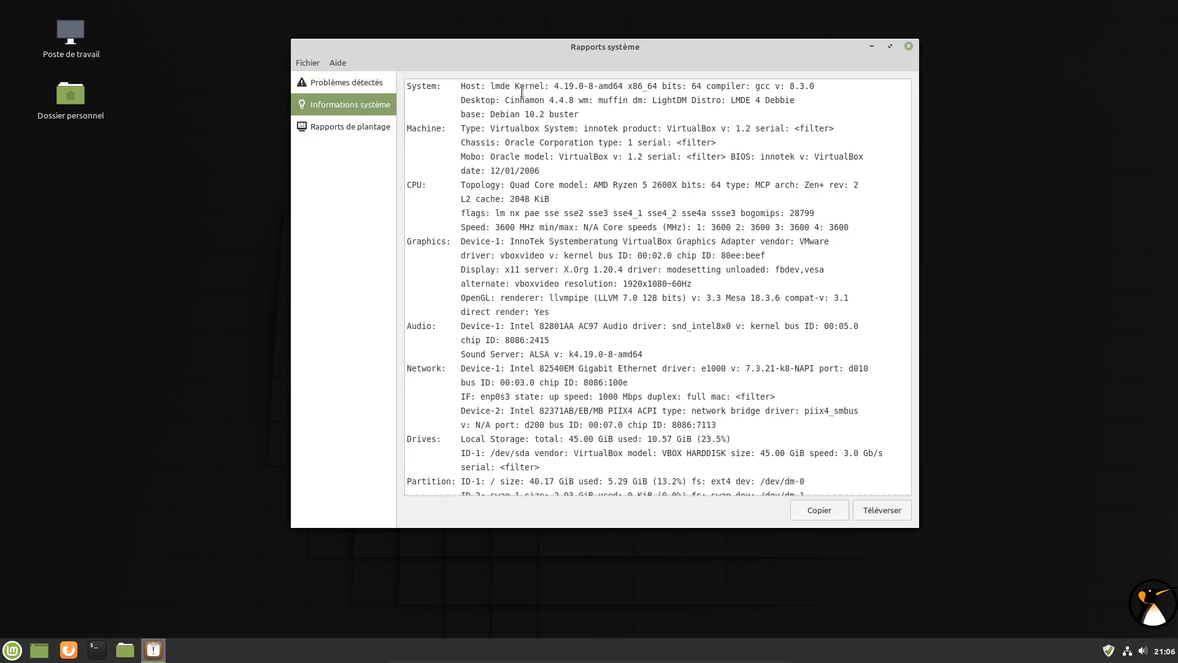
{"action": "left_click", "coordinate": [890, 46]}
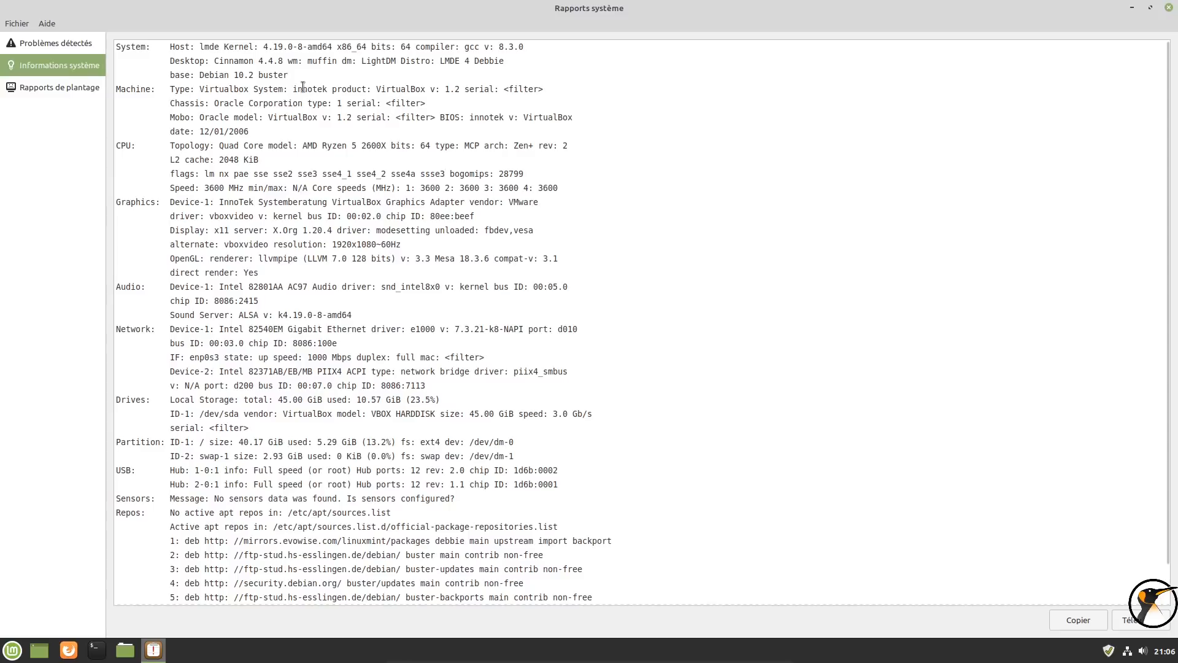
{"action": "left_click_drag", "start_coordinate": [263, 47], "coordinate": [334, 44]}
{"action": "left_click", "coordinate": [262, 65]}
{"action": "left_click_drag", "start_coordinate": [259, 64], "coordinate": [295, 62]}
{"action": "left_click", "coordinate": [294, 62]}
{"action": "left_click_drag", "start_coordinate": [198, 74], "coordinate": [335, 73]}
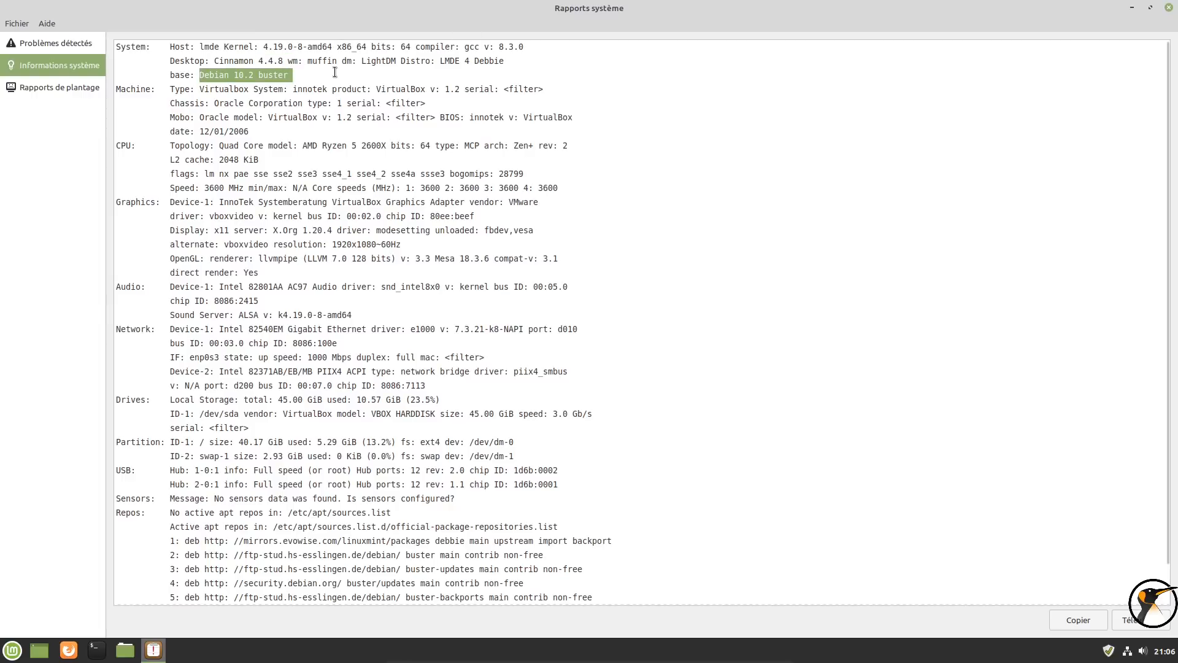
Step: Restore the Rapports système window to its normal size, view the crash reports and close it
{"action": "left_click", "coordinate": [1150, 9]}
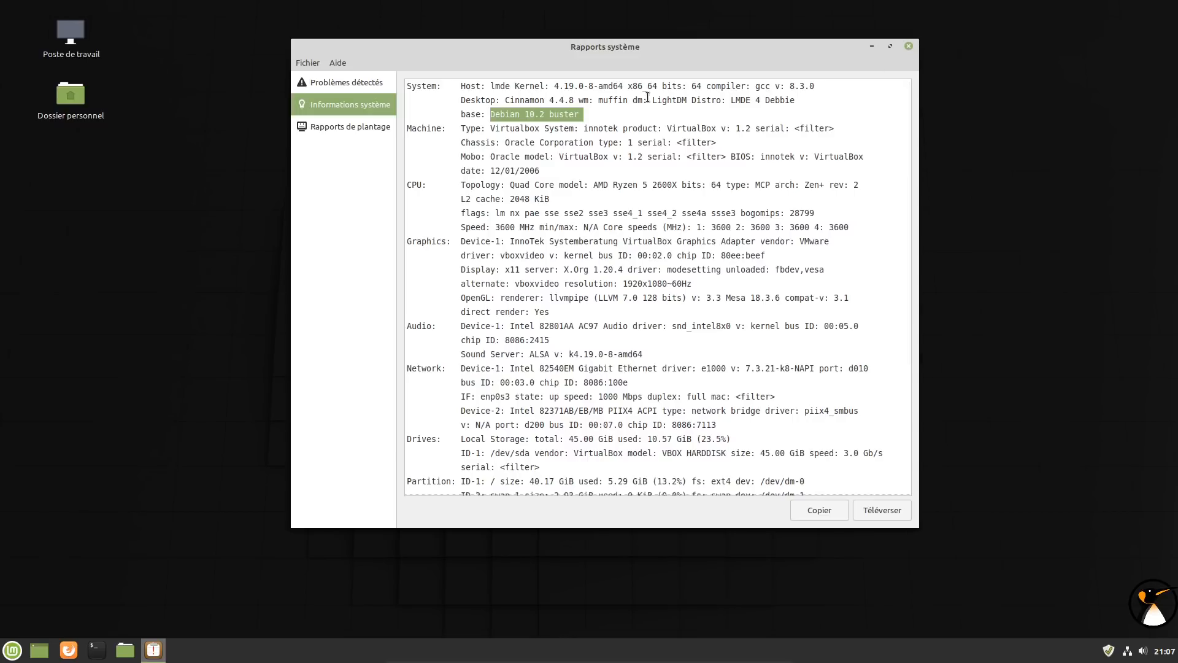
{"action": "left_click", "coordinate": [327, 124]}
{"action": "left_click", "coordinate": [909, 46]}
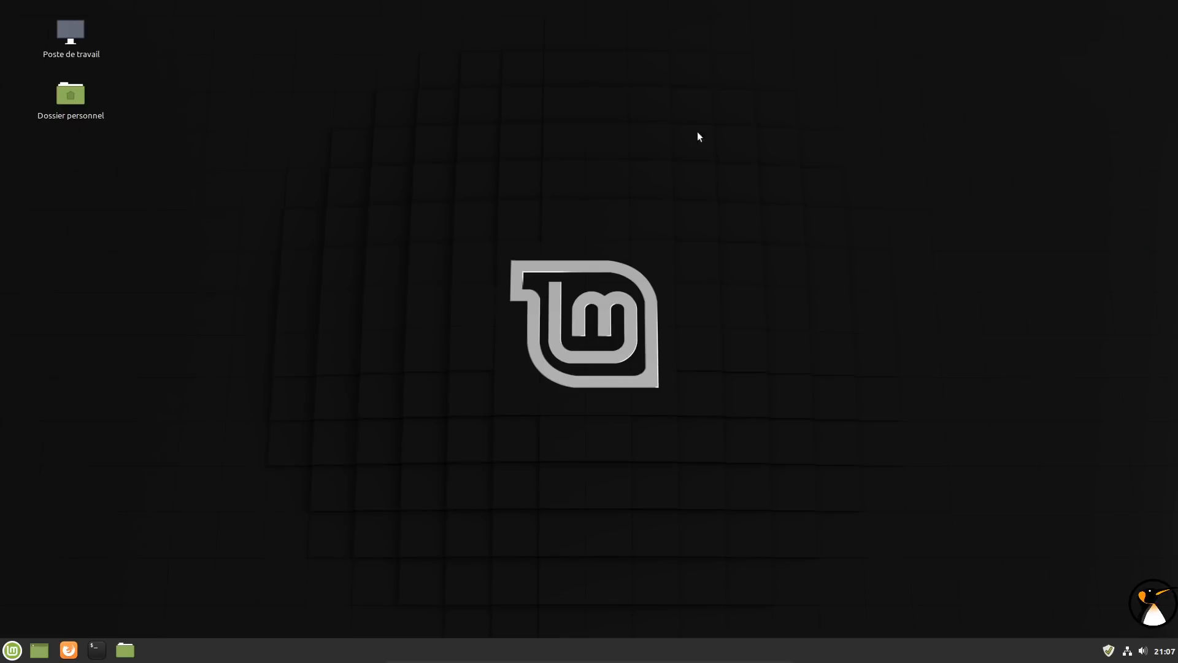
Step: Open Paramètres système, examine the hardware section's Information système page and return to the settings overview
{"action": "left_click", "coordinate": [13, 650]}
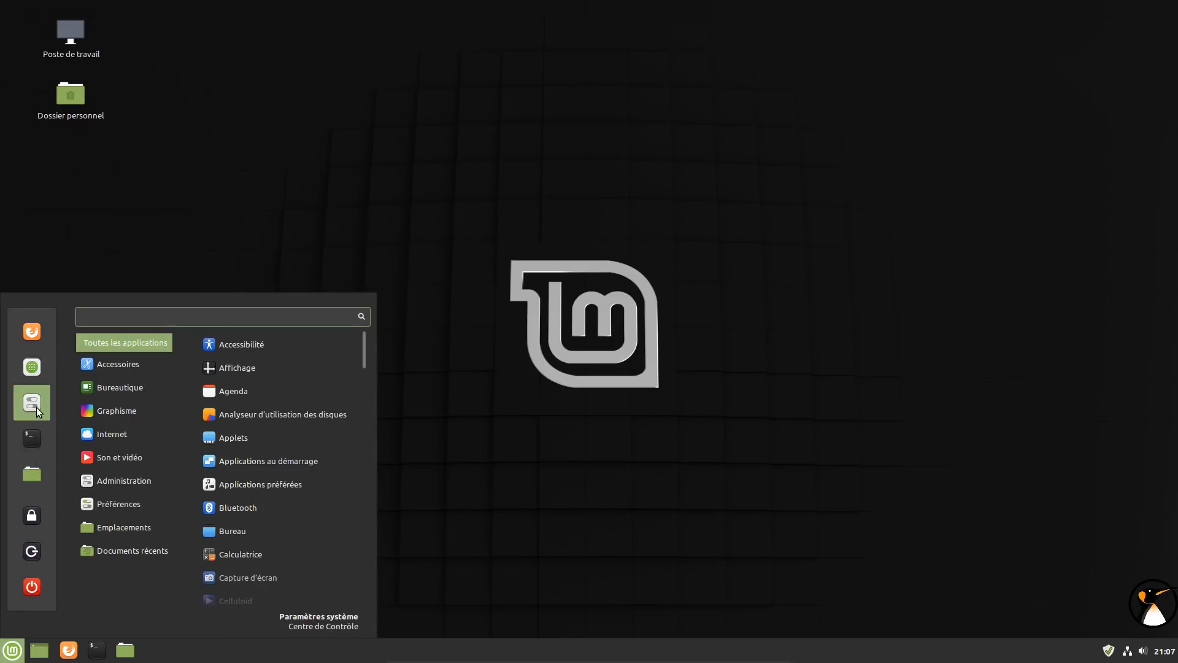
{"action": "left_click", "coordinate": [35, 407]}
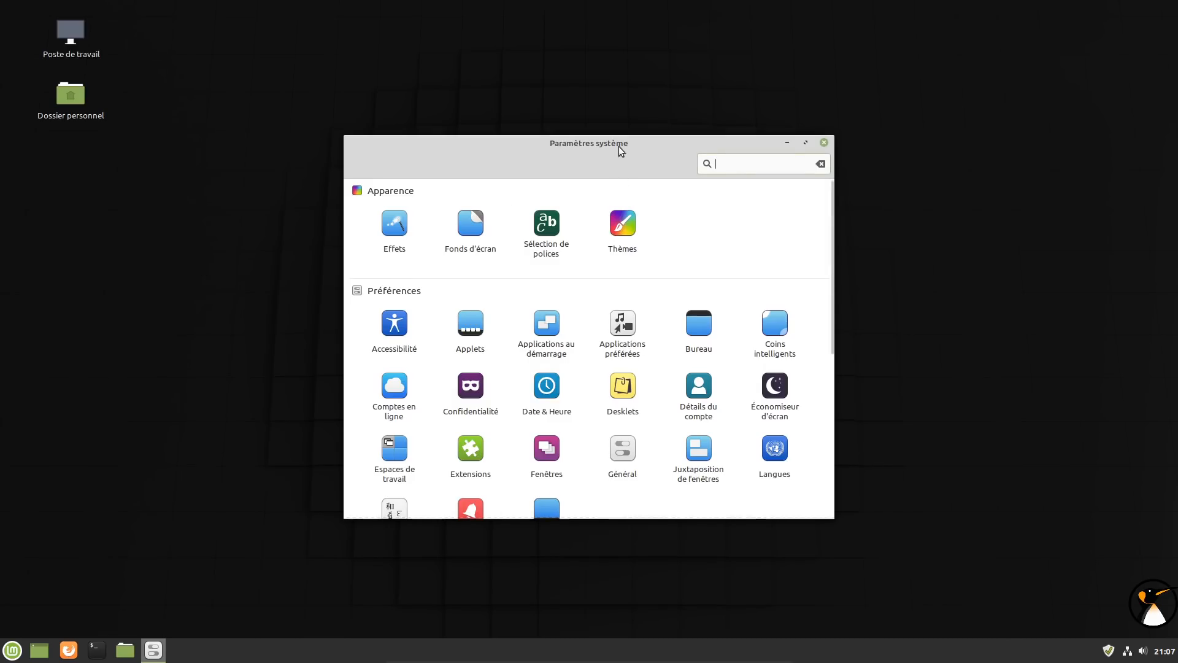
{"action": "left_click_drag", "start_coordinate": [619, 146], "coordinate": [579, 67]}
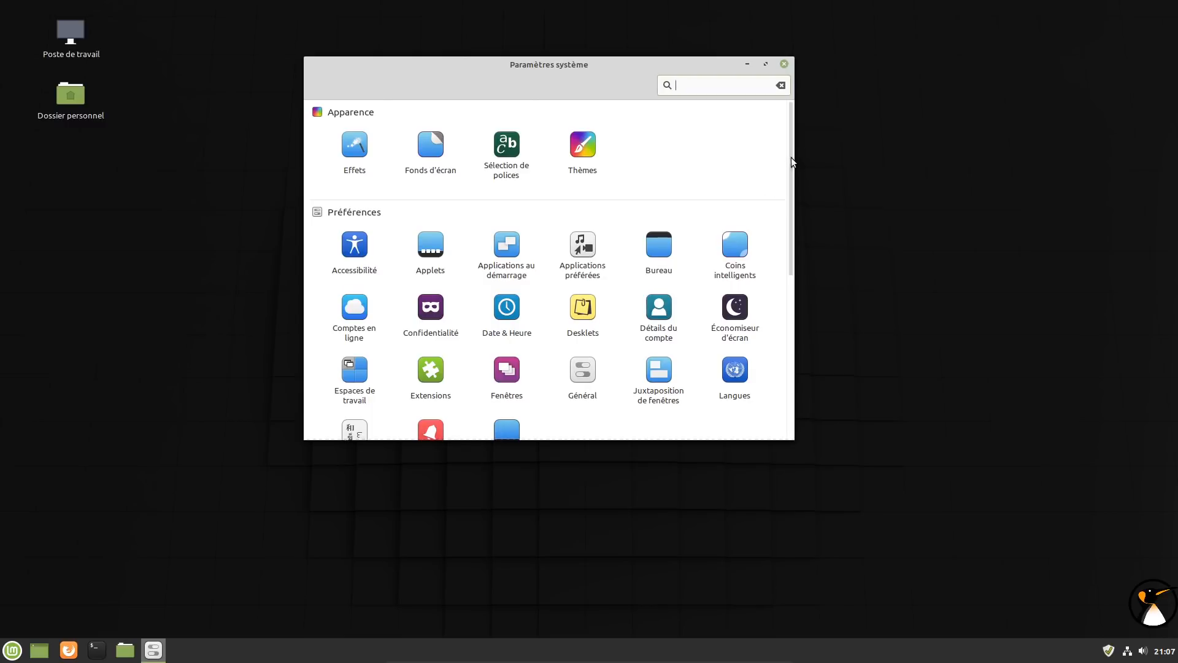
{"action": "left_click_drag", "start_coordinate": [790, 157], "coordinate": [764, 295]}
{"action": "left_click", "coordinate": [439, 340]}
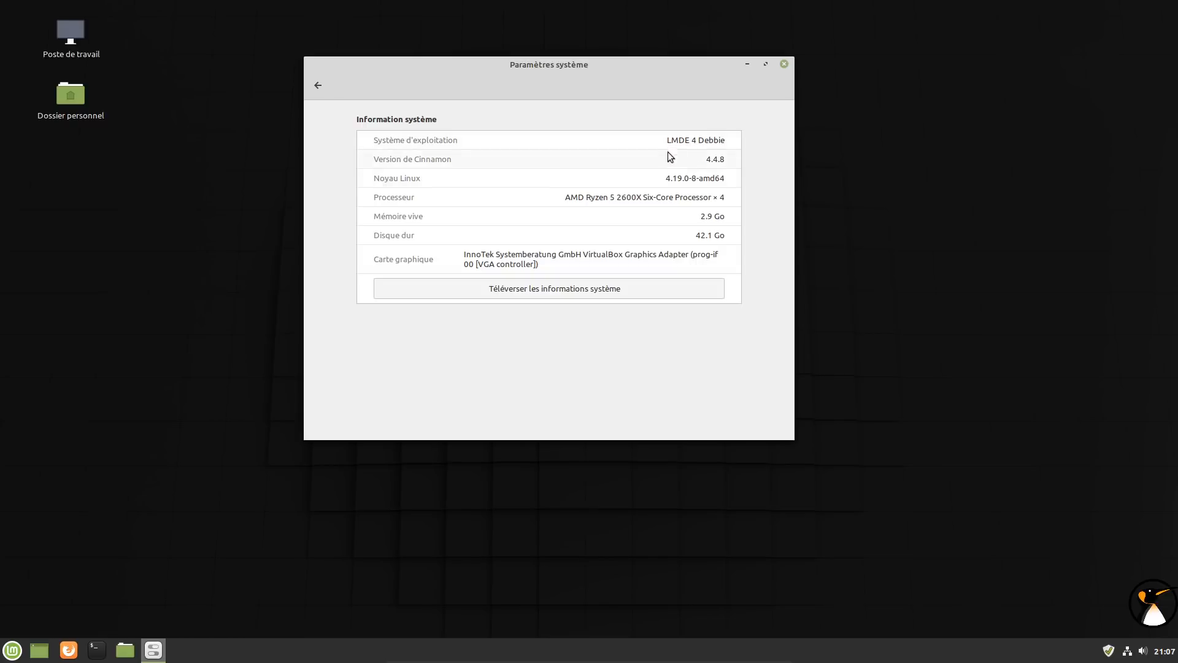
{"action": "left_click", "coordinate": [317, 86]}
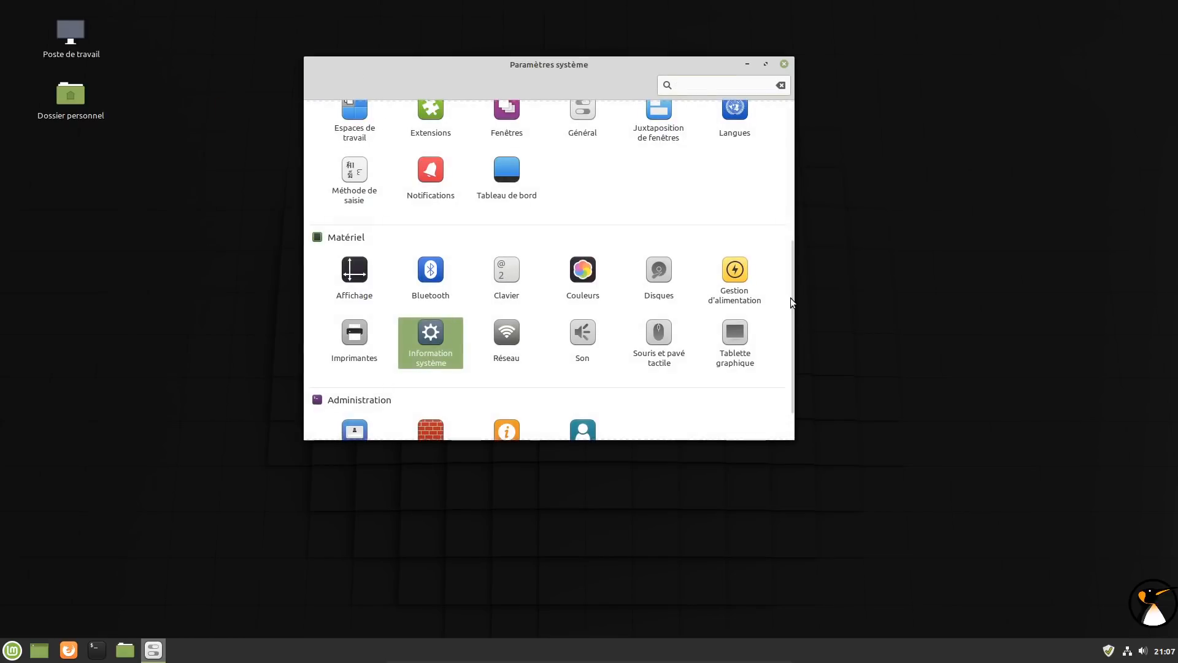
Step: Open the Thèmes settings, enlarge the window and set the window borders to Mint-Y-Dark
{"action": "scroll", "coordinate": [796, 305], "scroll_direction": "down", "scroll_amount": 1}
{"action": "left_click_drag", "start_coordinate": [794, 301], "coordinate": [802, 130]}
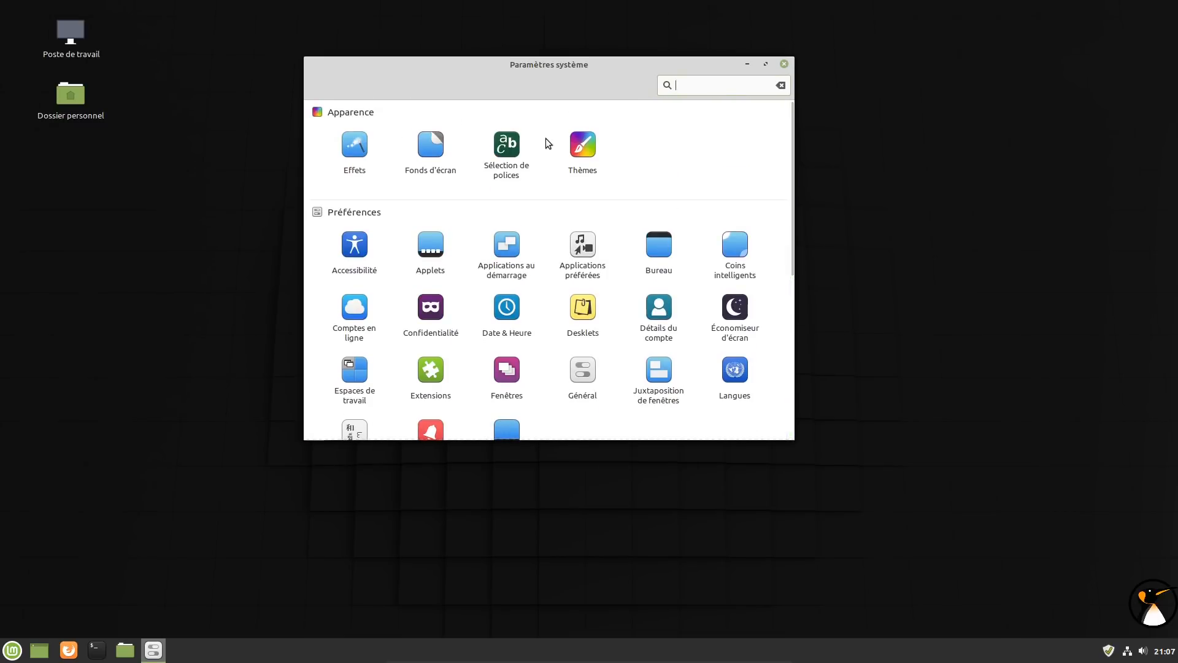
{"action": "left_click", "coordinate": [575, 151]}
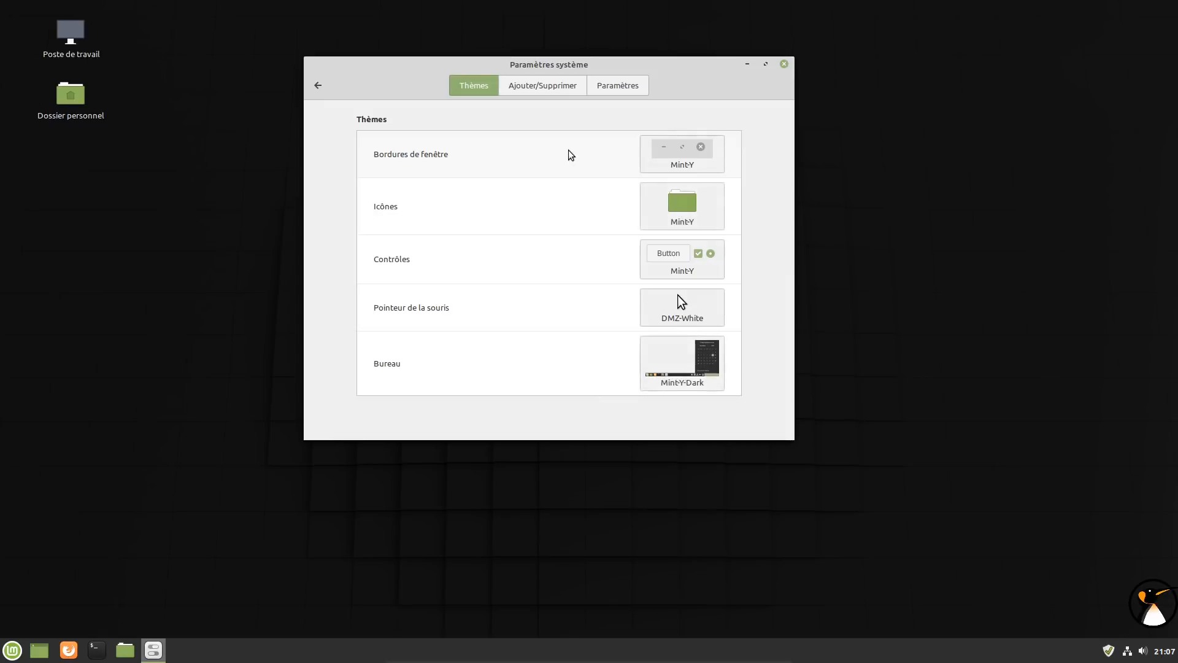
{"action": "left_click_drag", "start_coordinate": [793, 438], "coordinate": [939, 545]}
{"action": "left_click", "coordinate": [827, 154]}
{"action": "left_click", "coordinate": [1039, 162]}
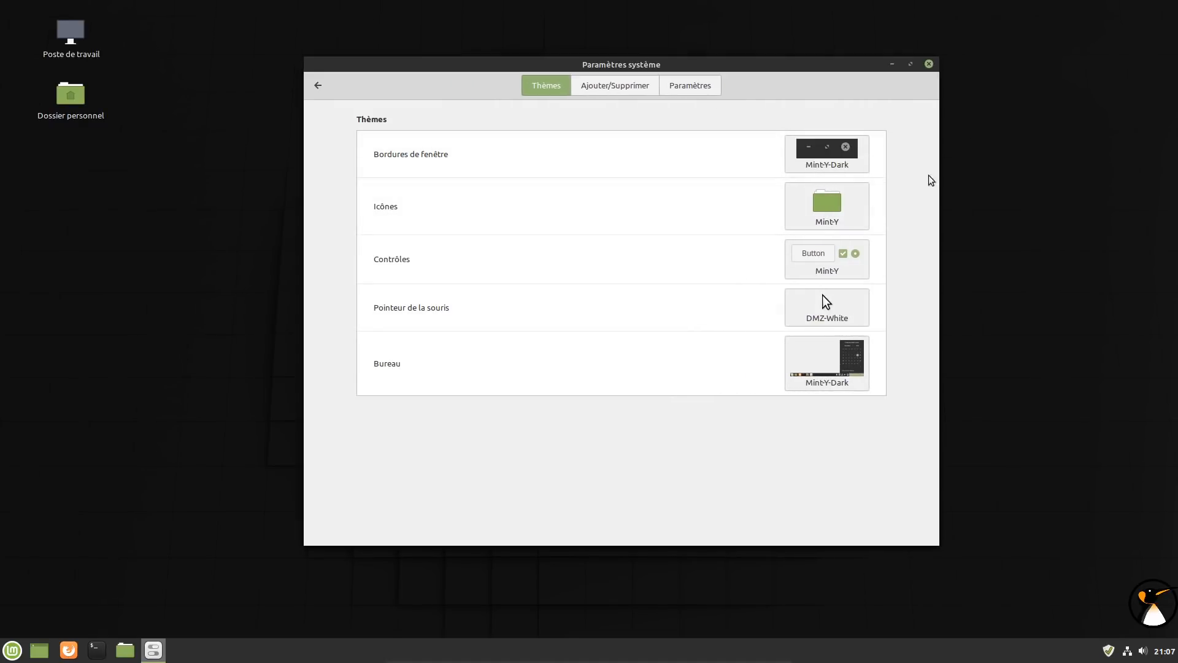
Step: Try the Mint-Y-Aqua icon theme, then set the icons to Mint-Y-Dark-Aqua
{"action": "left_click", "coordinate": [829, 213]}
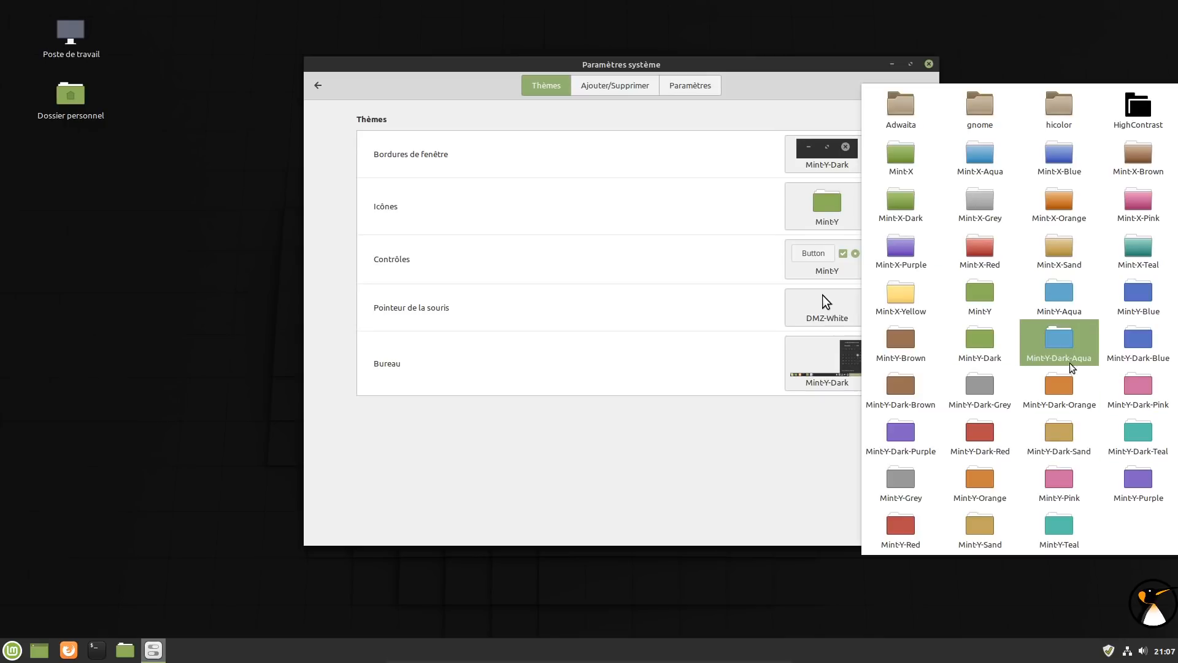
{"action": "left_click", "coordinate": [1065, 303]}
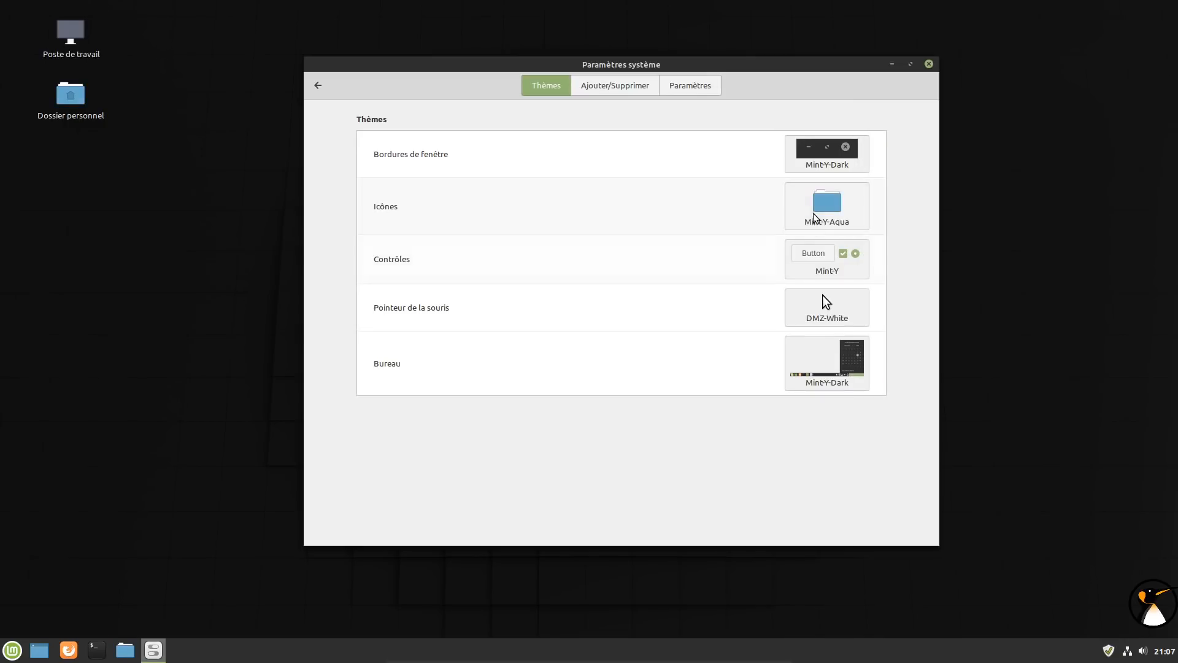
{"action": "left_click", "coordinate": [847, 221]}
{"action": "left_click", "coordinate": [1057, 340]}
Step: Set the controls theme to Mint-Y-Darker-Aqua and the desktop theme to Mint-Y-Dark-Aqua
{"action": "left_click", "coordinate": [824, 263]}
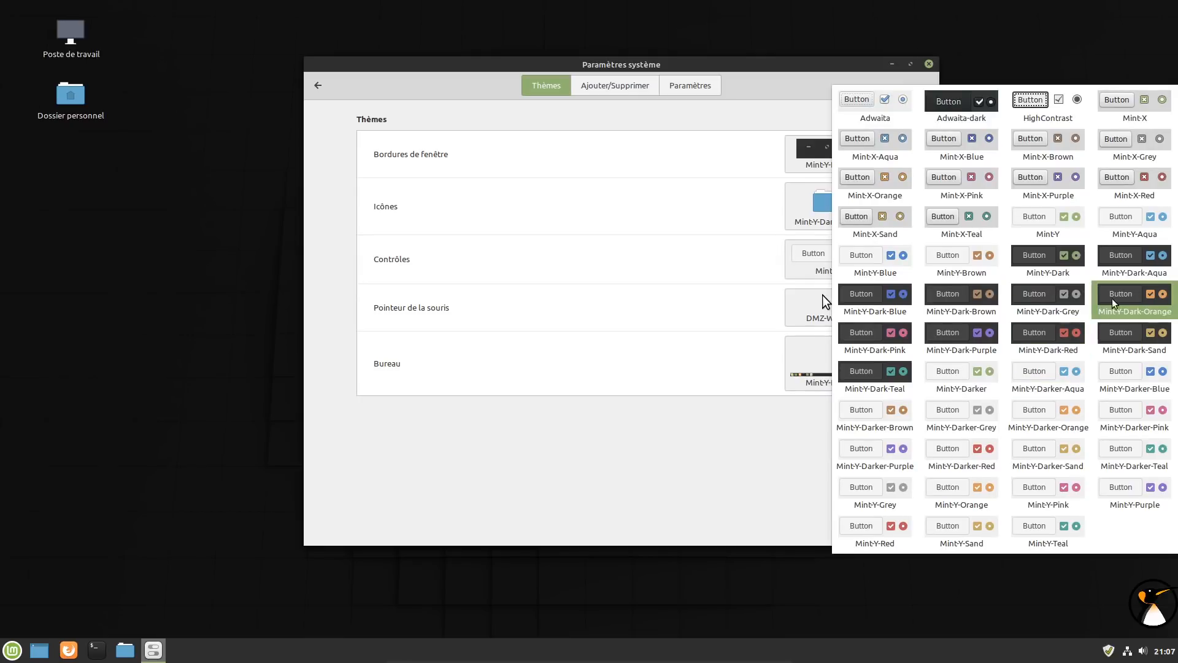
{"action": "left_click", "coordinate": [1077, 382]}
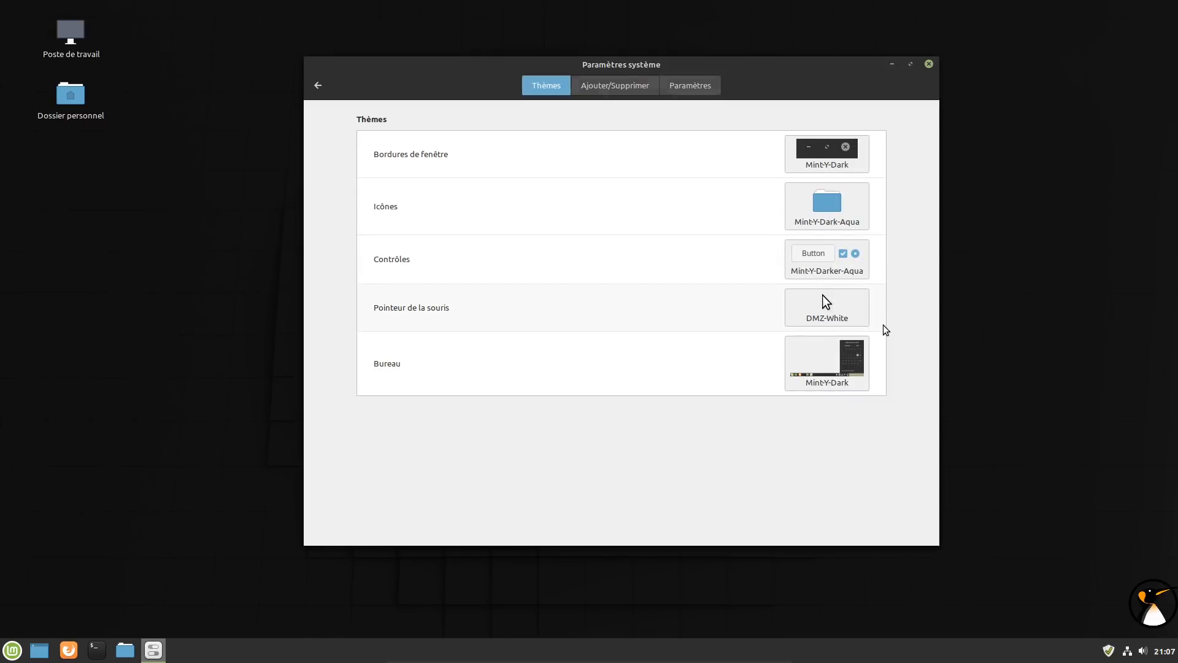
{"action": "left_click", "coordinate": [827, 362]}
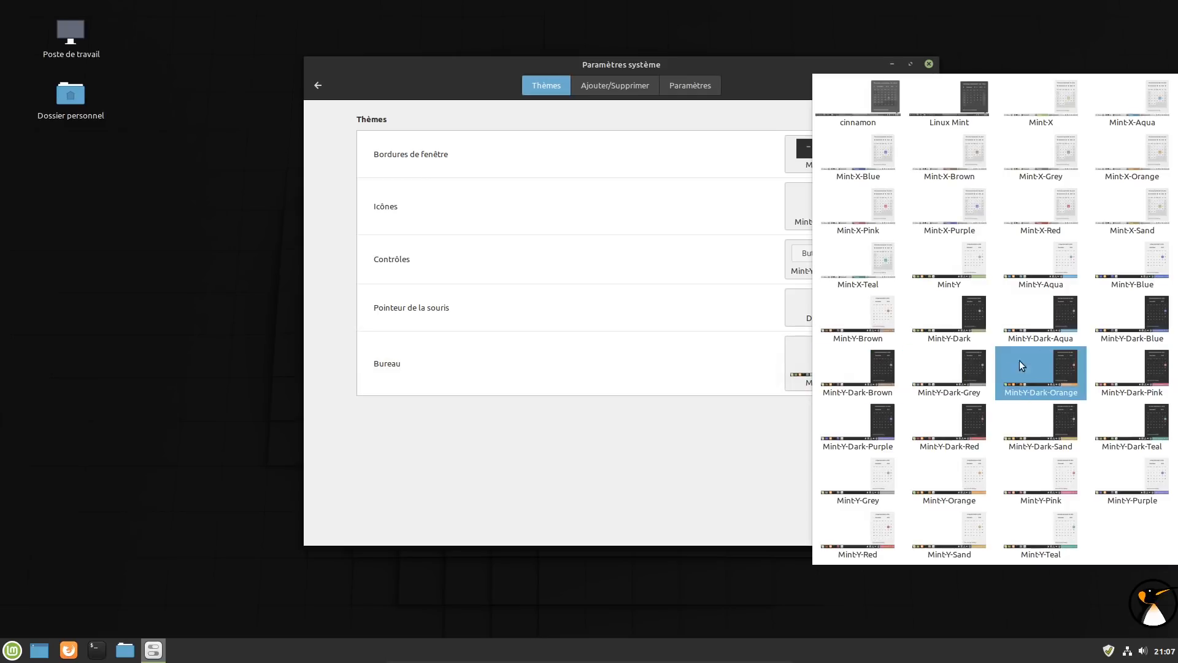
{"action": "left_click", "coordinate": [1048, 325]}
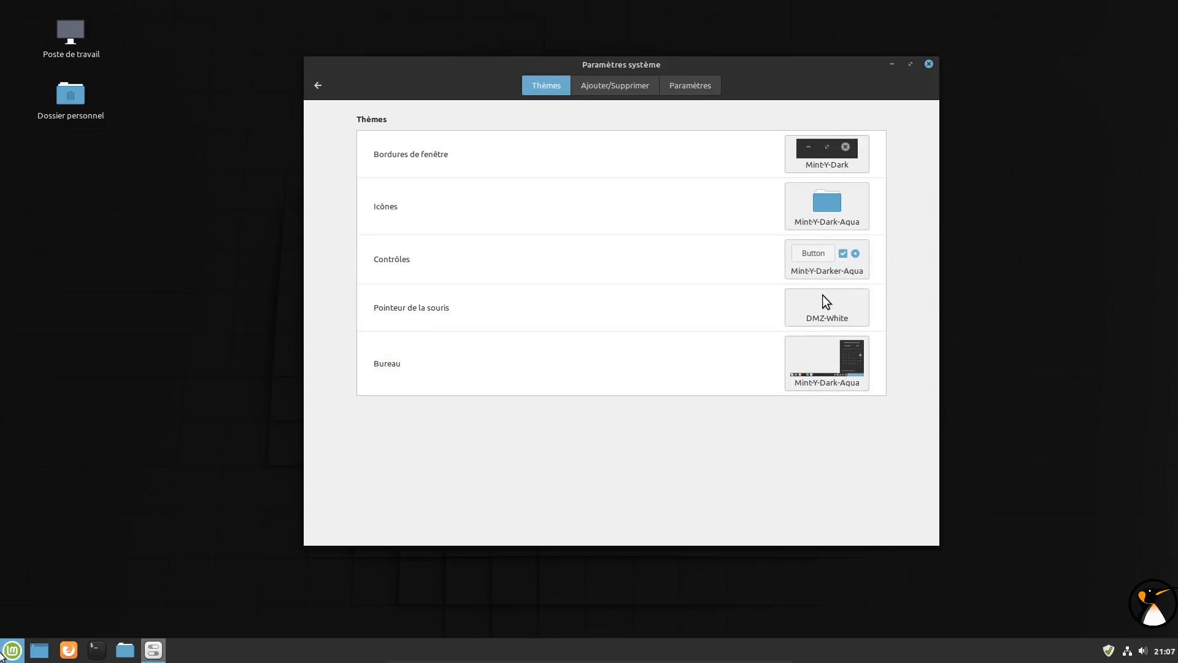
Step: Check the applications menu in the new theme and view the theme settings' Ajouter/Supprimer and Paramètres pages
{"action": "left_click", "coordinate": [12, 650]}
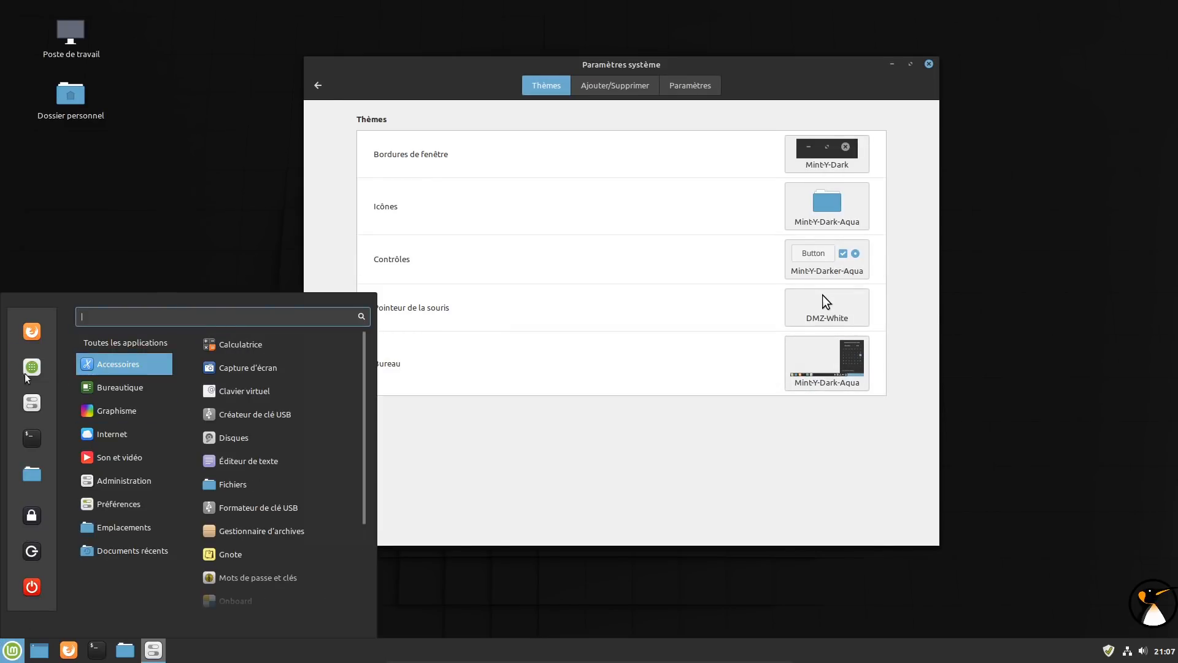
{"action": "left_click", "coordinate": [451, 75]}
{"action": "left_click", "coordinate": [630, 90]}
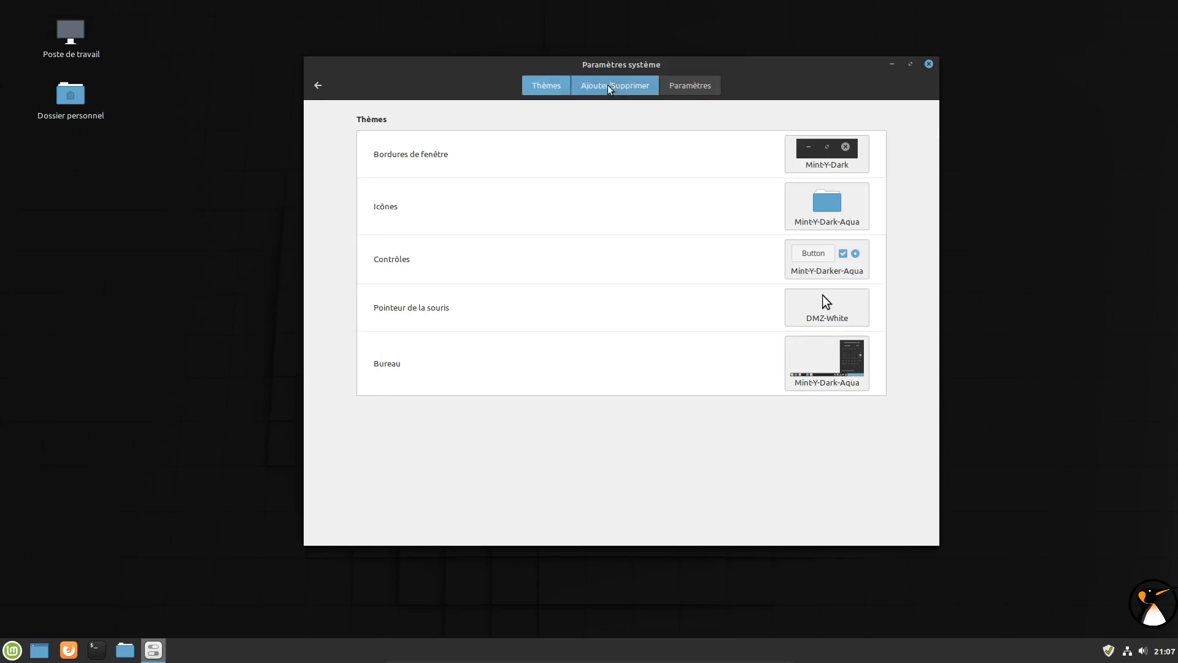
{"action": "left_click", "coordinate": [673, 87]}
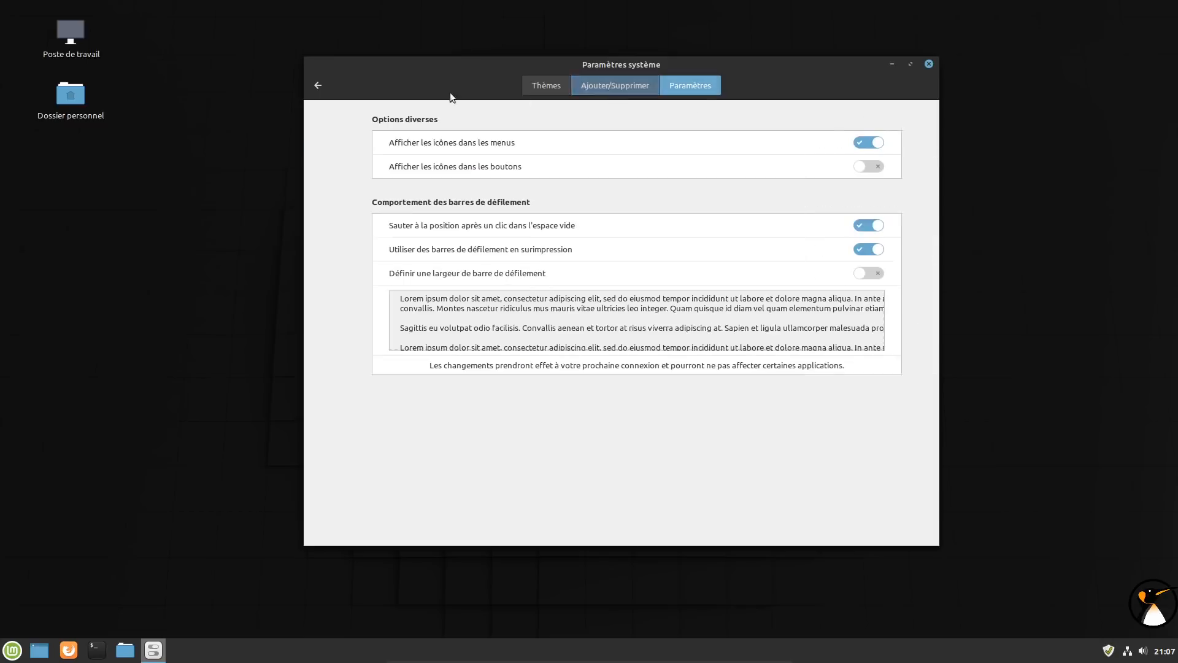
Step: Open the Fonds d'écran settings, enlarge the window and browse the Tara, Tessa and Tina wallpaper collections
{"action": "left_click", "coordinate": [317, 86]}
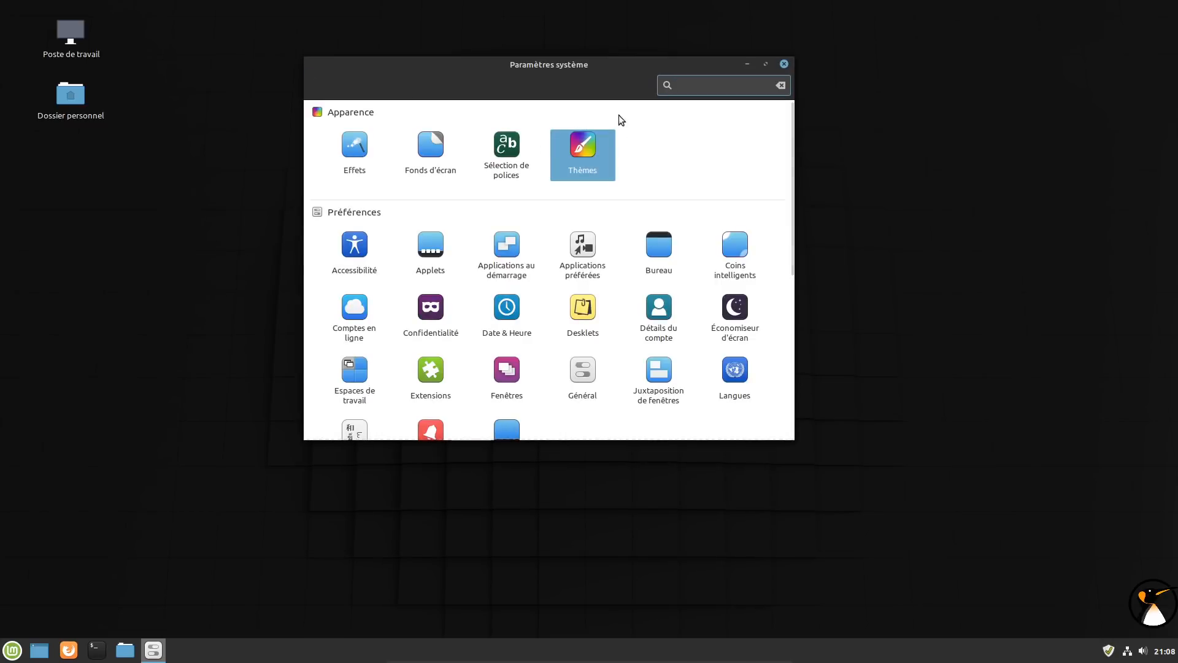
{"action": "left_click", "coordinate": [443, 149]}
{"action": "left_click_drag", "start_coordinate": [796, 447], "coordinate": [943, 539]}
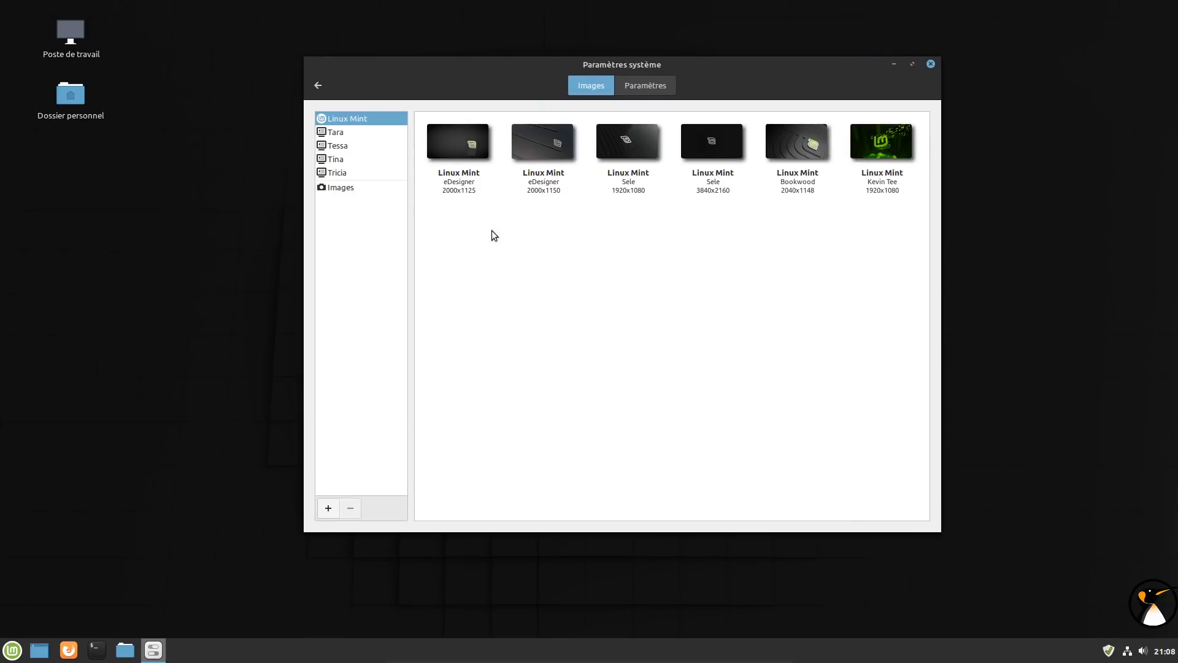
{"action": "left_click", "coordinate": [341, 132]}
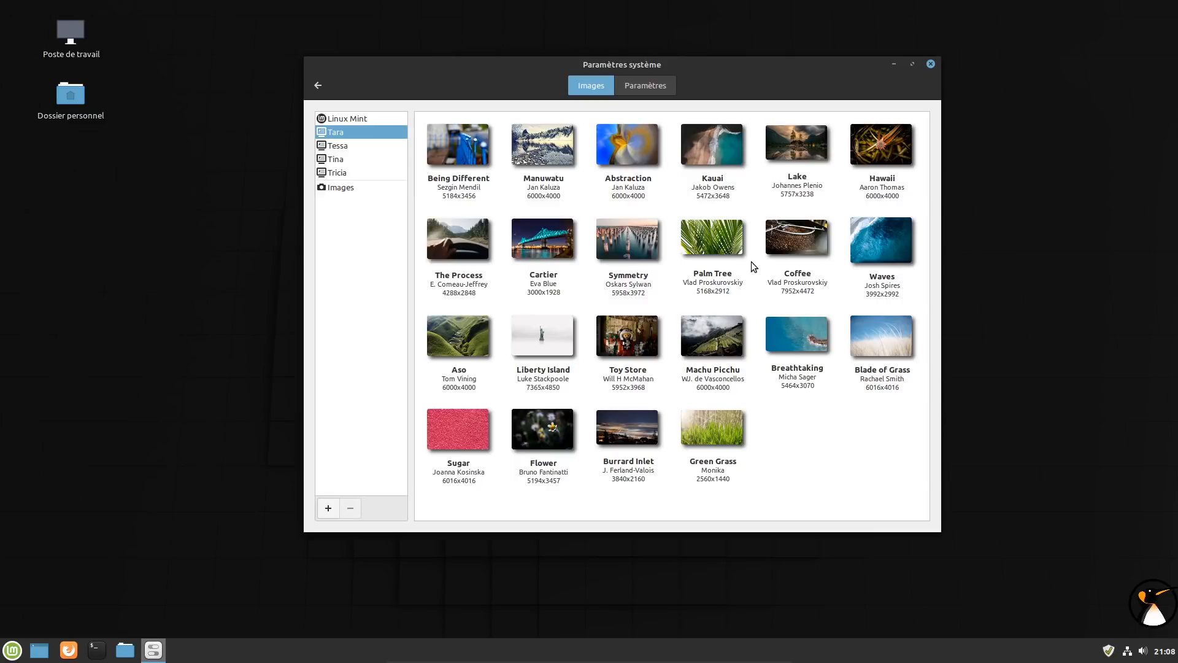
{"action": "left_click", "coordinate": [366, 149]}
{"action": "left_click", "coordinate": [354, 159]}
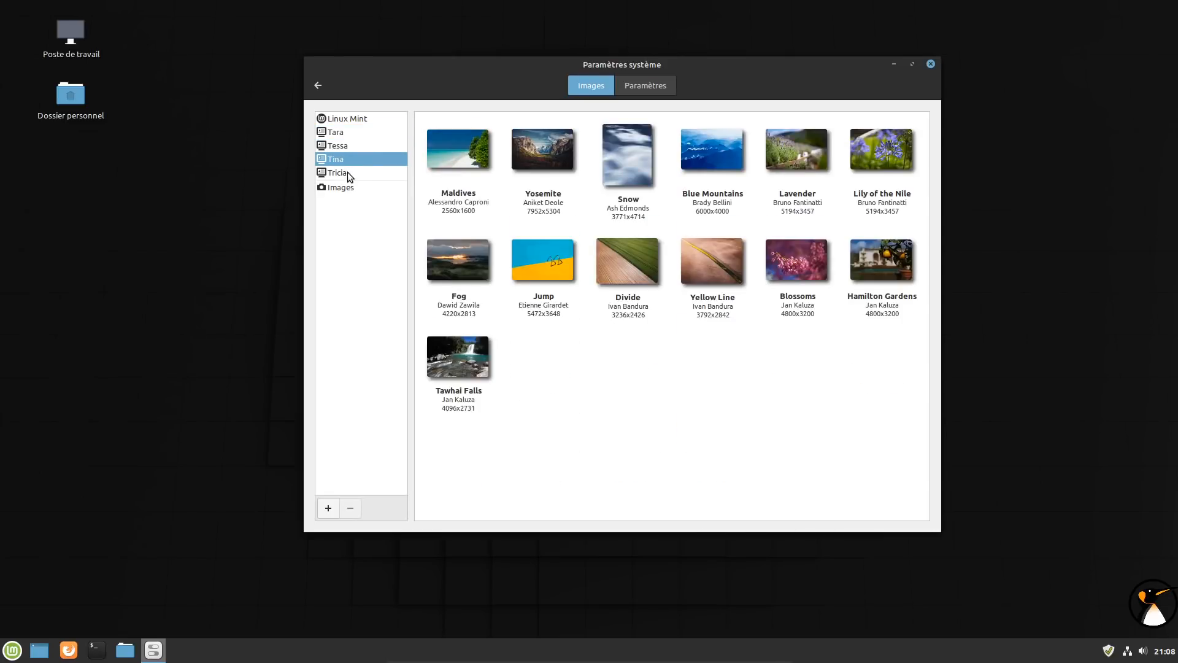
Step: Set the desktop background to Burning Coal from the Tricia collection and close the system settings
{"action": "left_click", "coordinate": [348, 173]}
{"action": "mouse_move", "coordinate": [562, 72]}
{"action": "left_mouse_down"}
{"action": "mouse_move", "coordinate": [605, 538]}
{"action": "mouse_move", "coordinate": [571, 163]}
{"action": "mouse_move", "coordinate": [584, 49]}
{"action": "mouse_move", "coordinate": [582, 63]}
{"action": "left_mouse_up"}
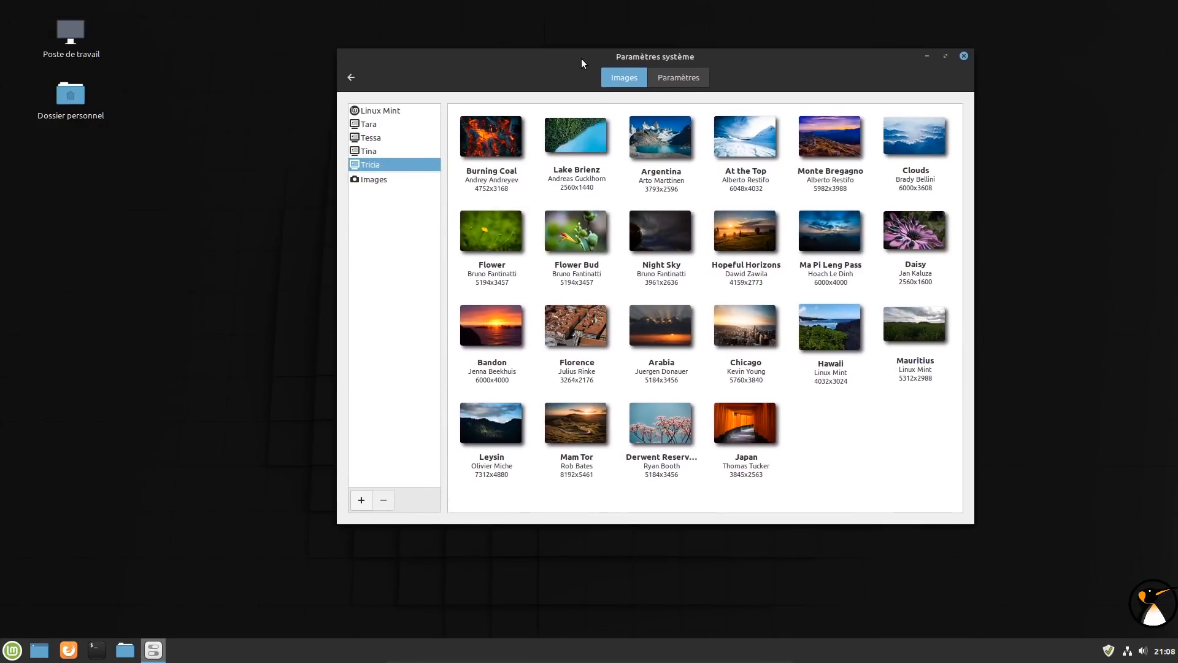
{"action": "left_click", "coordinate": [506, 152]}
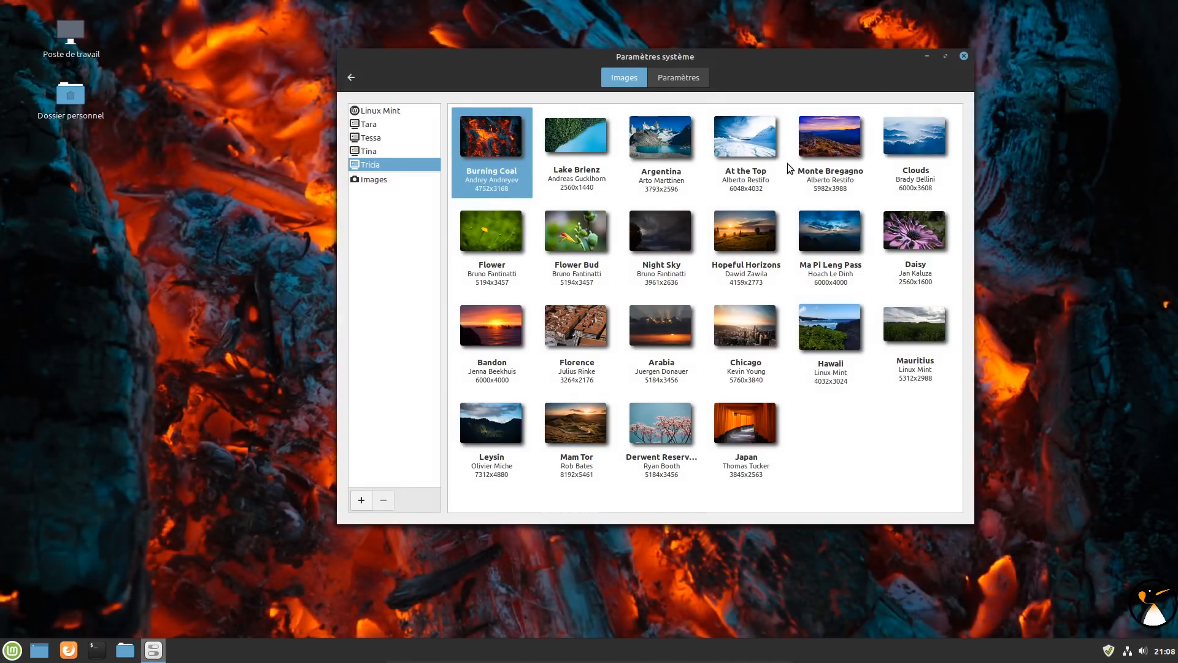
{"action": "left_click", "coordinate": [965, 57]}
Step: Browse the Bureautique and Accessoires applications, then open the Fichiers file manager and move its window toward the desktop's upper right area
{"action": "left_click", "coordinate": [13, 650]}
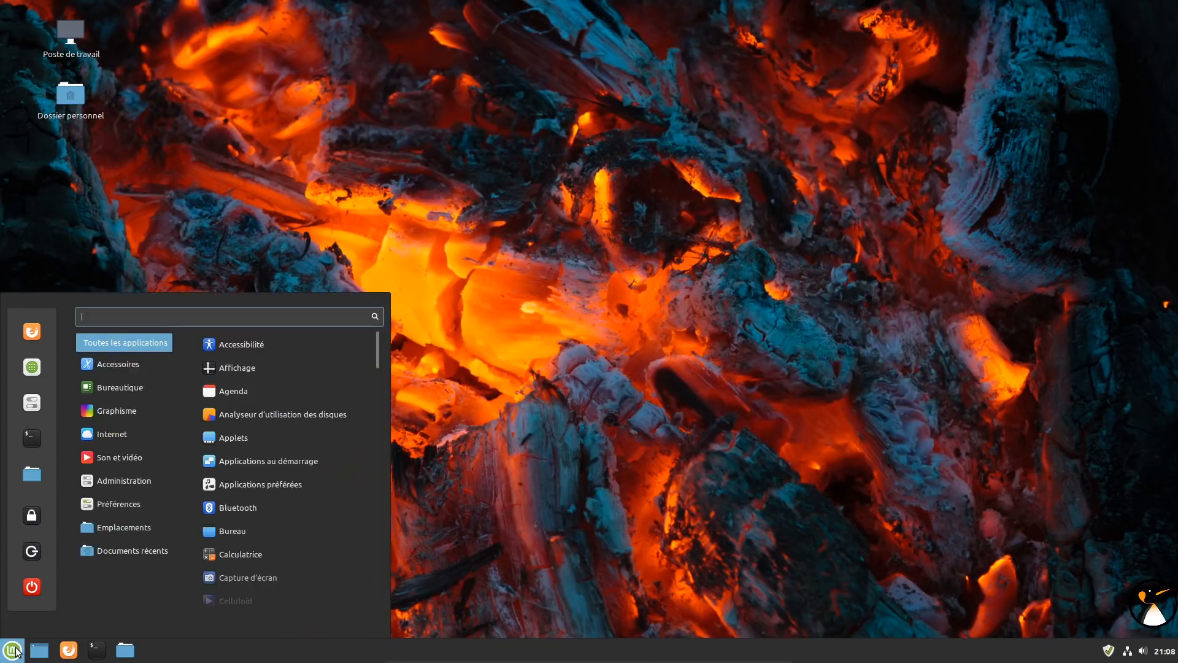
{"action": "mouse_move", "coordinate": [132, 396]}
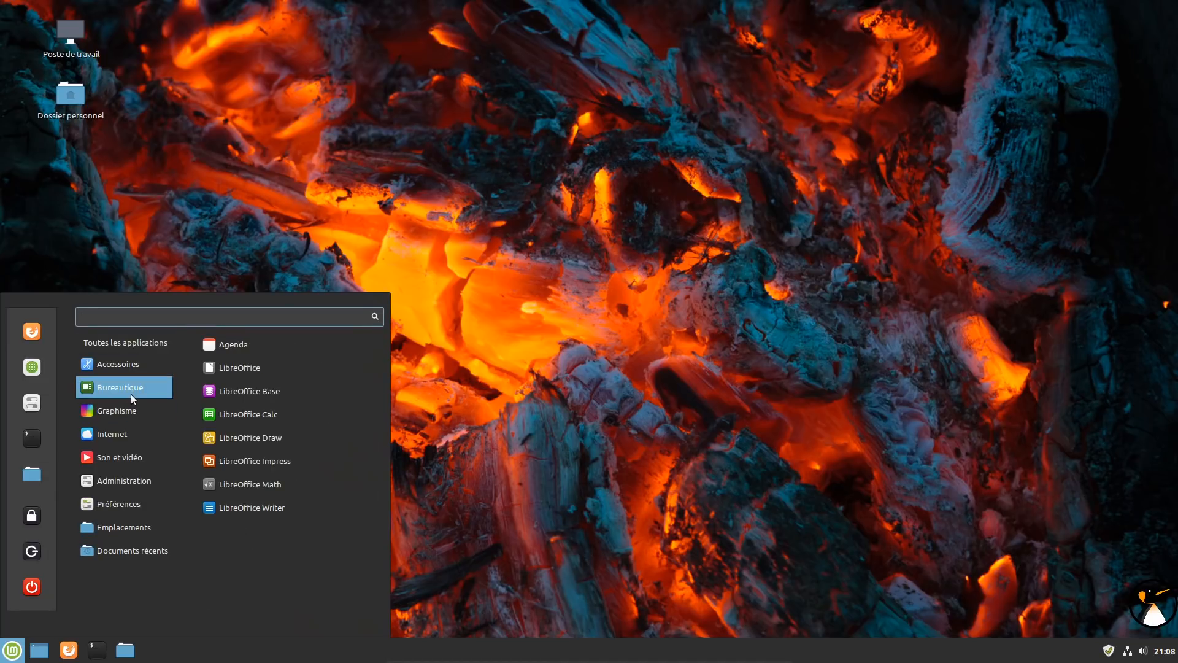
{"action": "mouse_move", "coordinate": [136, 361]}
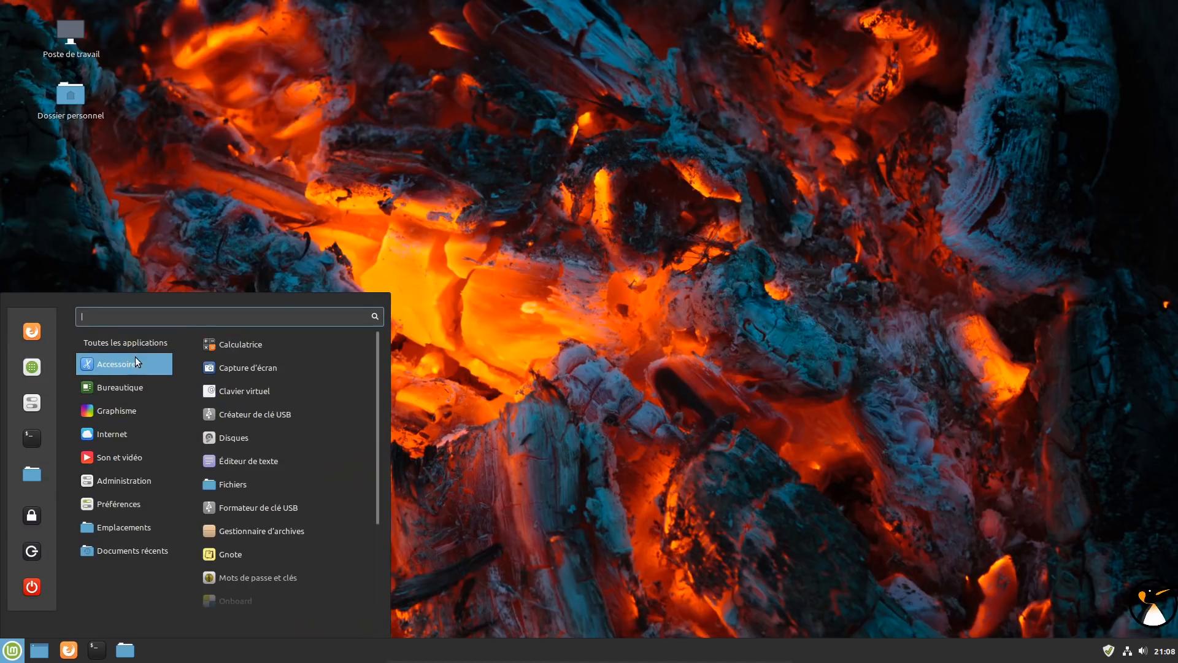
{"action": "scroll", "coordinate": [278, 451], "scroll_direction": "down", "scroll_amount": 1}
{"action": "scroll", "coordinate": [281, 457], "scroll_direction": "down", "scroll_amount": 3}
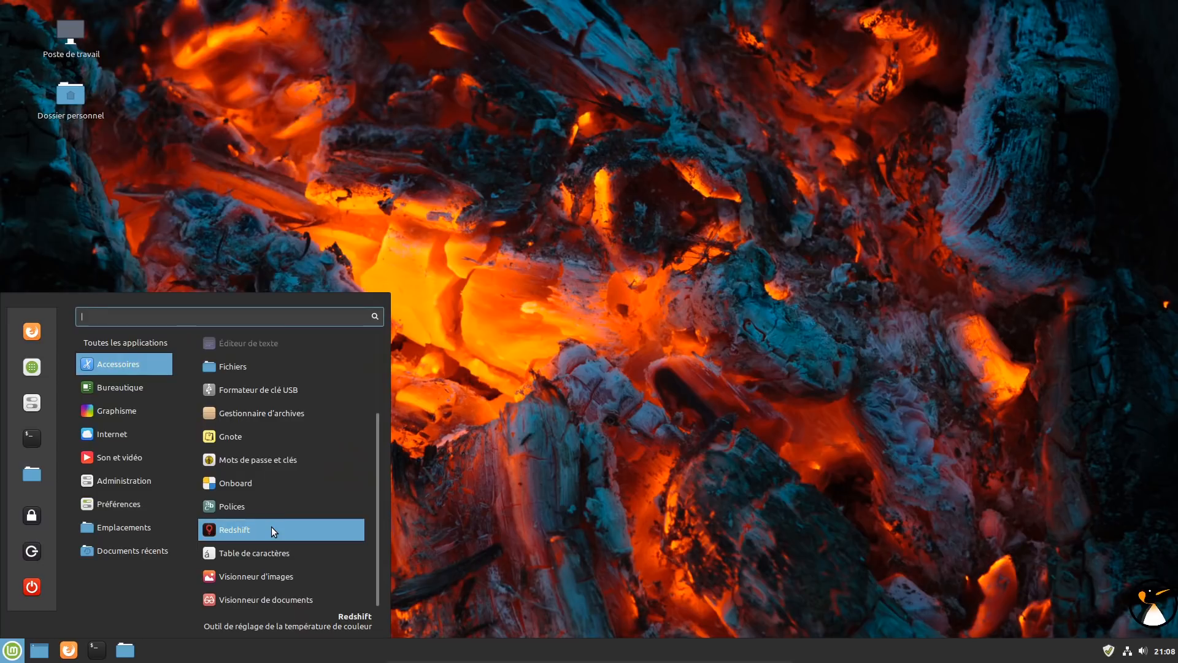
{"action": "scroll", "coordinate": [260, 387], "scroll_direction": "up", "scroll_amount": 3}
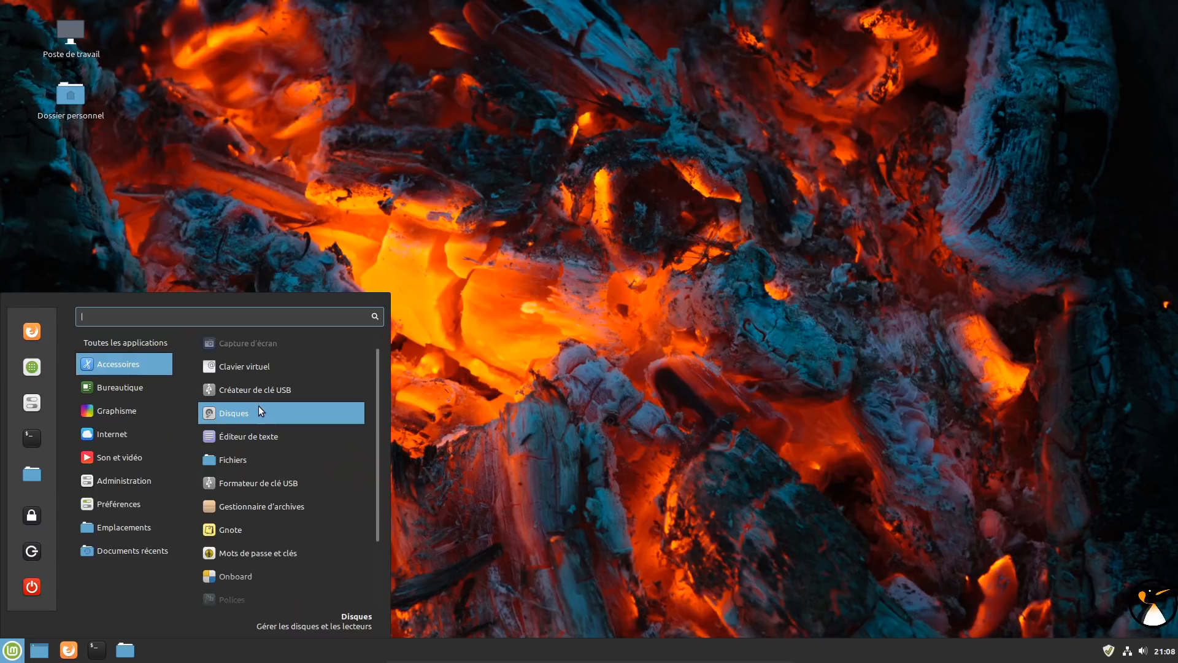
{"action": "left_click", "coordinate": [254, 455]}
{"action": "left_click_drag", "start_coordinate": [586, 171], "coordinate": [855, 50]}
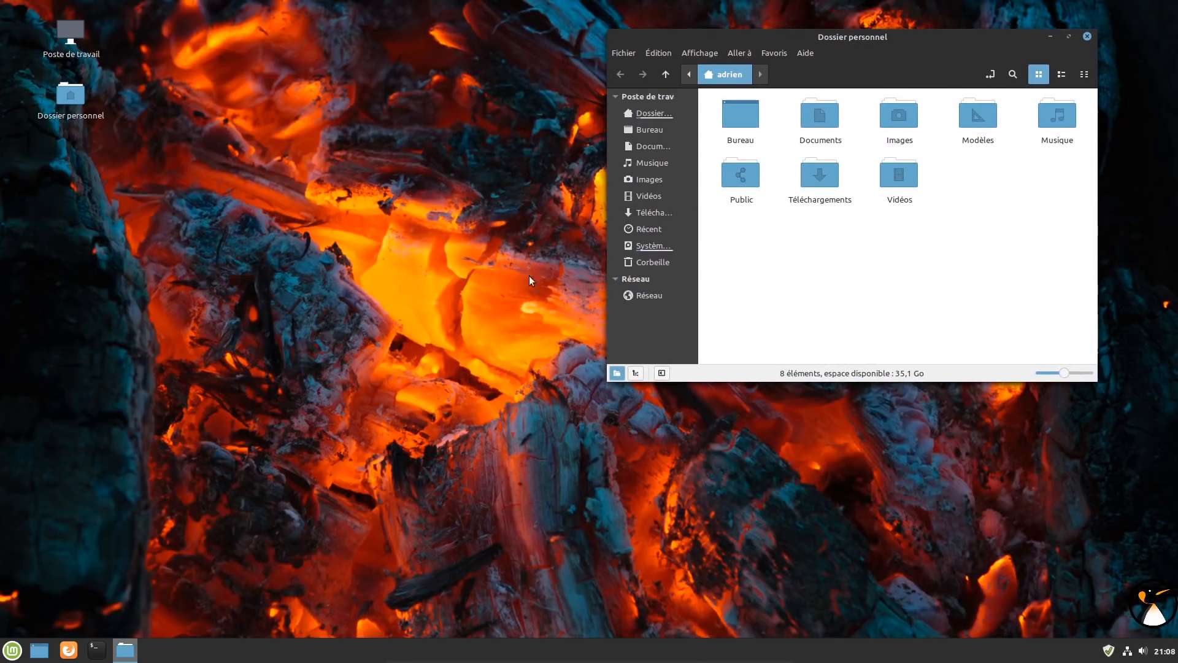
Step: Launch LibreOffice Impress and start a presentation from the Plans bleus template
{"action": "left_click", "coordinate": [9, 654]}
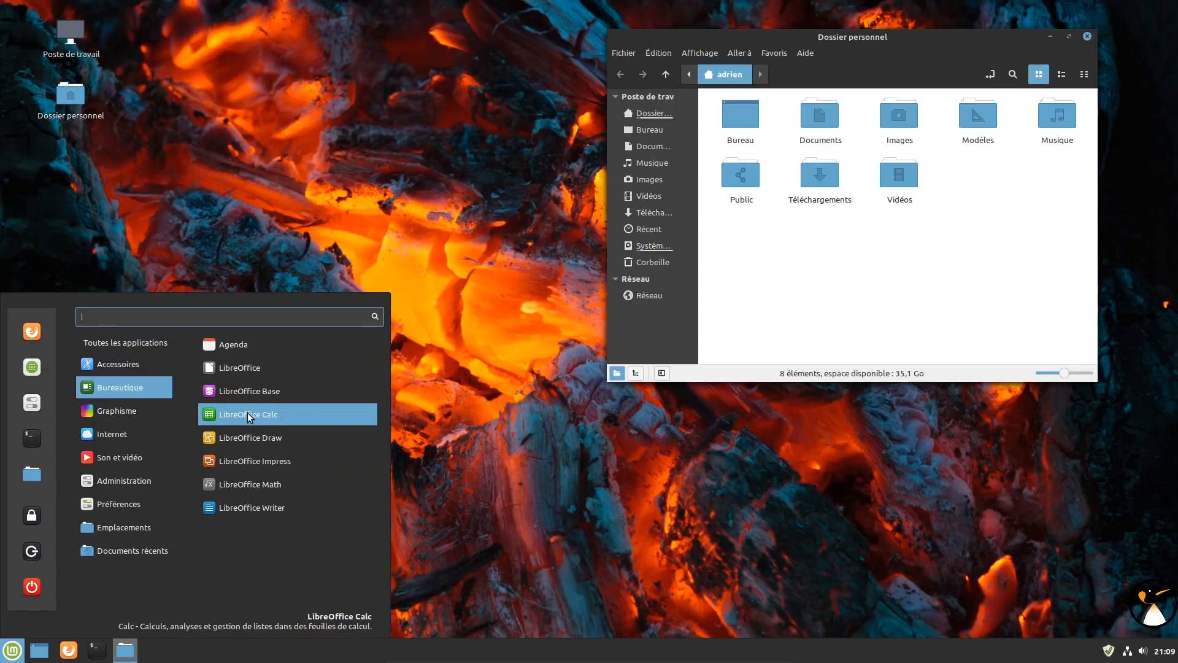
{"action": "left_click", "coordinate": [260, 481]}
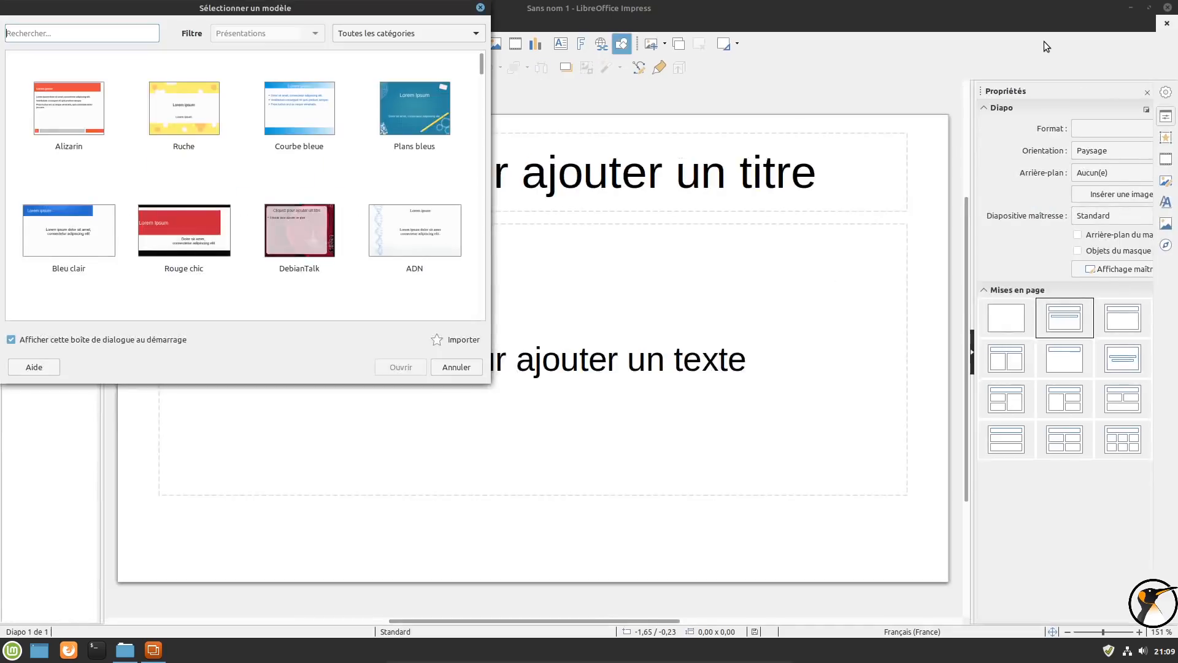
{"action": "left_click", "coordinate": [385, 114]}
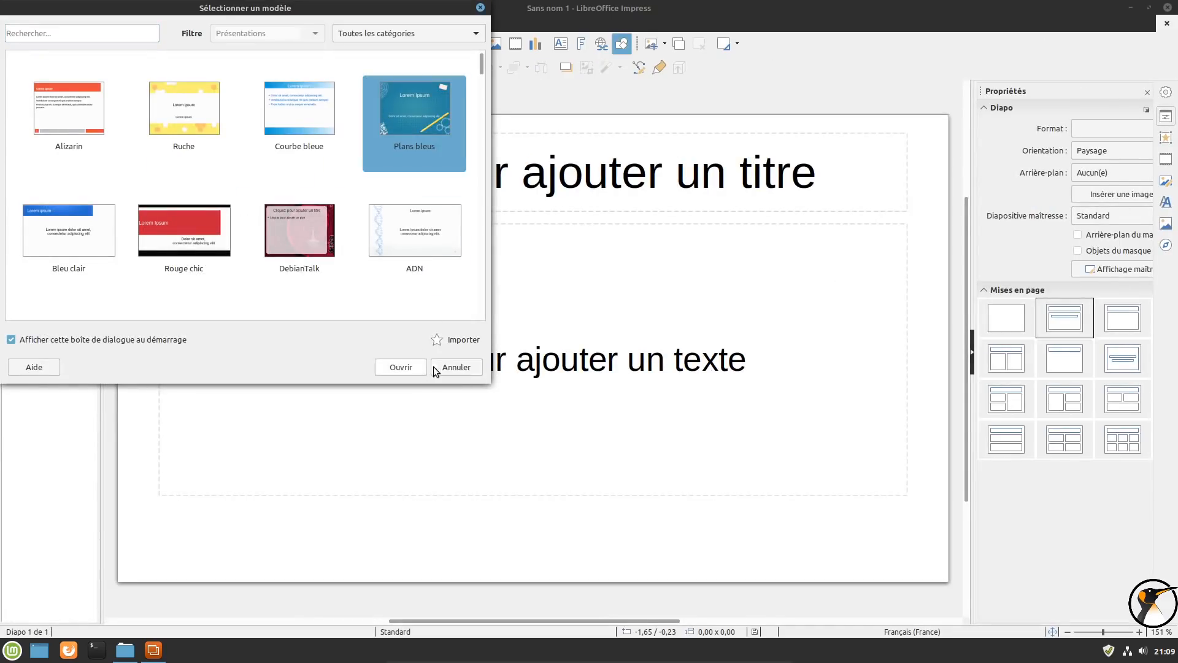
{"action": "left_click", "coordinate": [422, 369]}
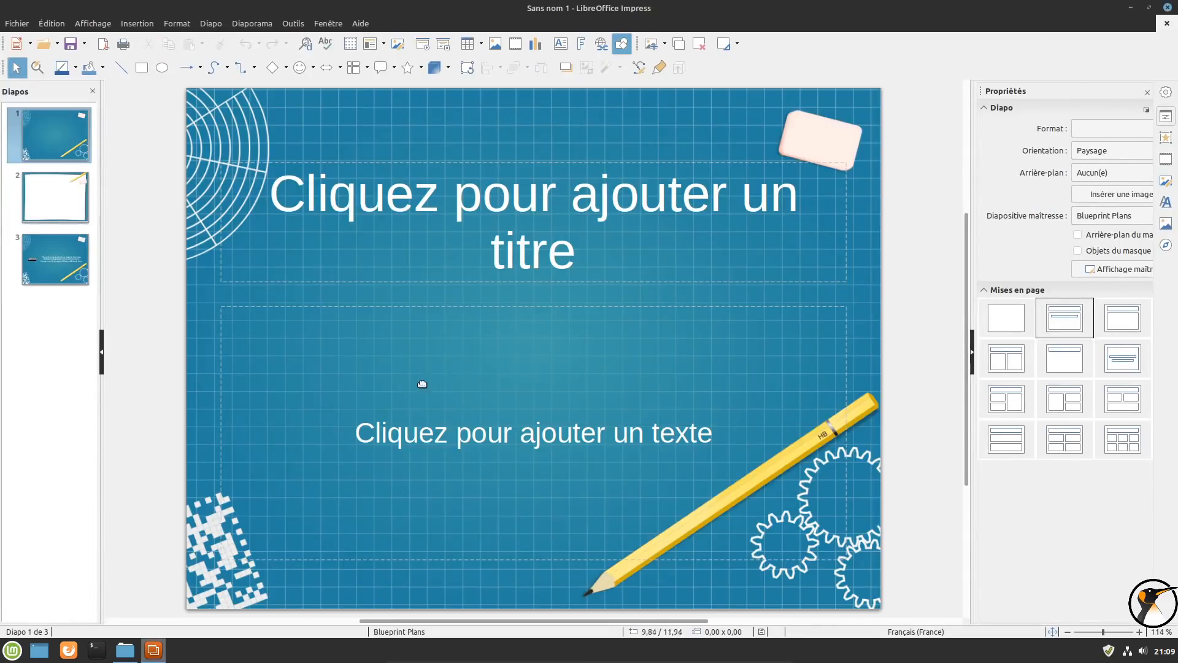
Step: Check the LibreOffice version in its about information, then close Impress
{"action": "left_click", "coordinate": [360, 25]}
{"action": "left_click", "coordinate": [395, 180]}
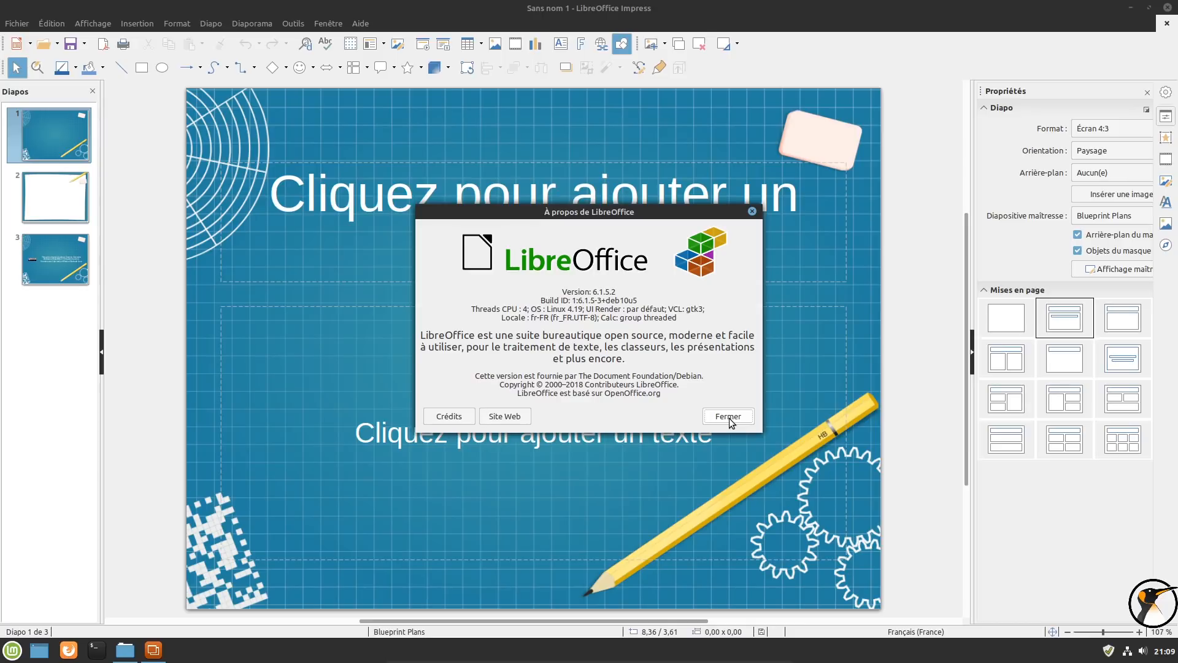
{"action": "left_click", "coordinate": [730, 418]}
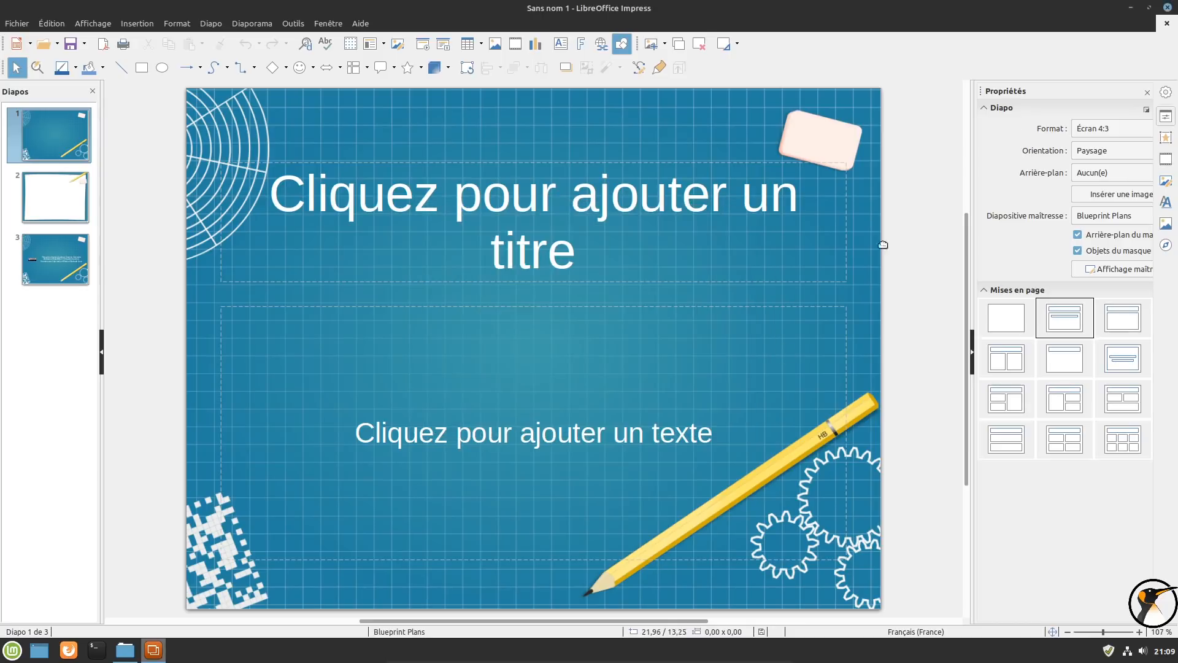
{"action": "left_click", "coordinate": [1167, 8]}
Step: Launch Firefox from the Internet applications and minimise the file manager window
{"action": "left_click", "coordinate": [13, 650]}
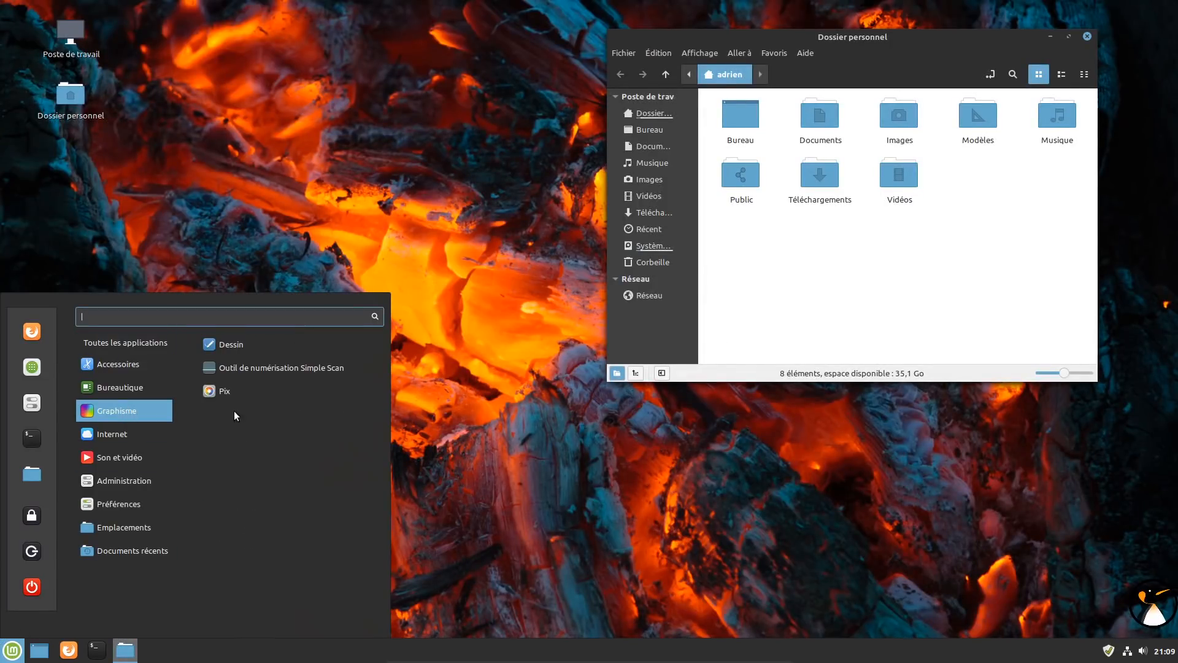
{"action": "mouse_move", "coordinate": [159, 438]}
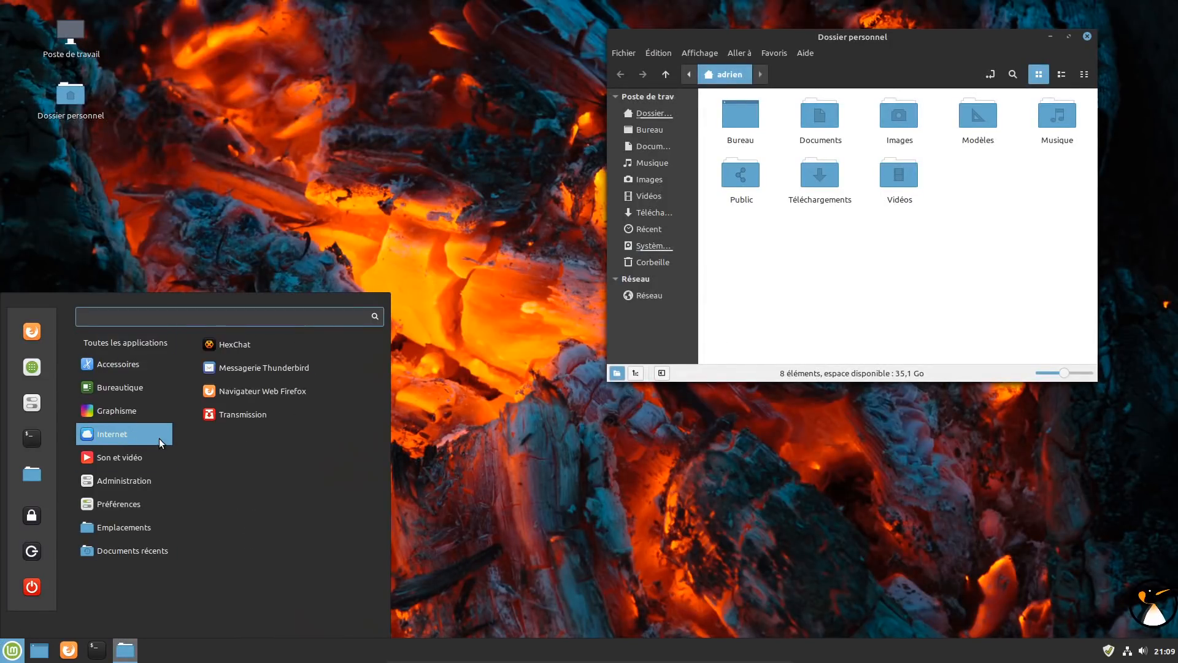
{"action": "left_click", "coordinate": [296, 393]}
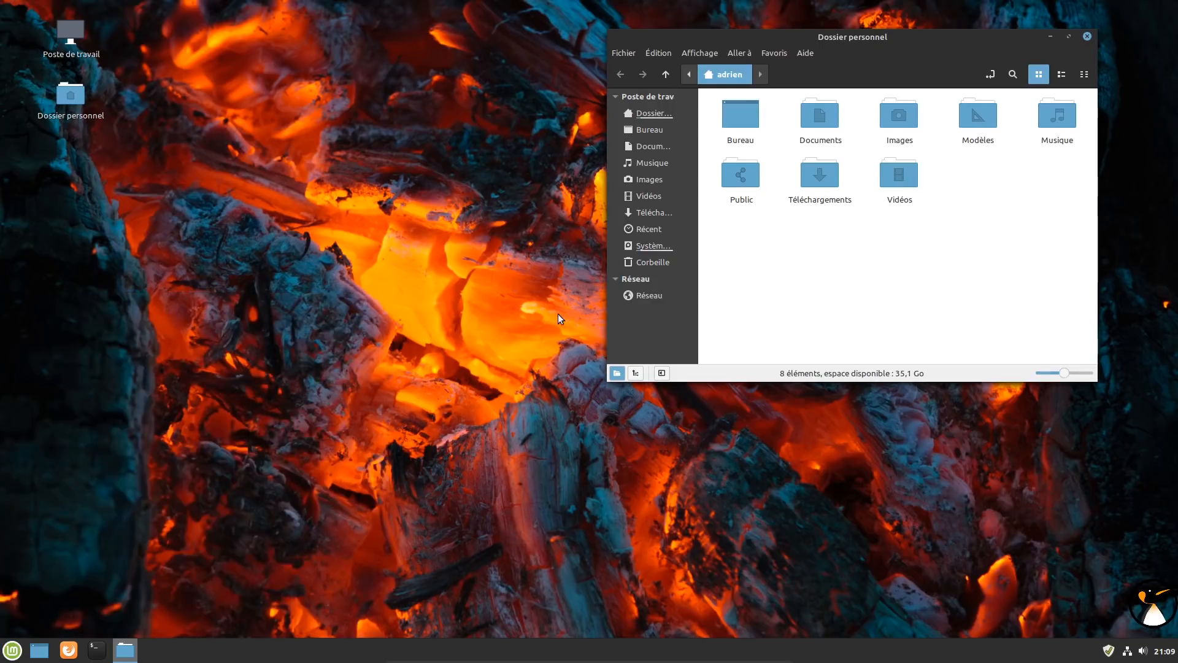
{"action": "left_click", "coordinate": [1047, 34]}
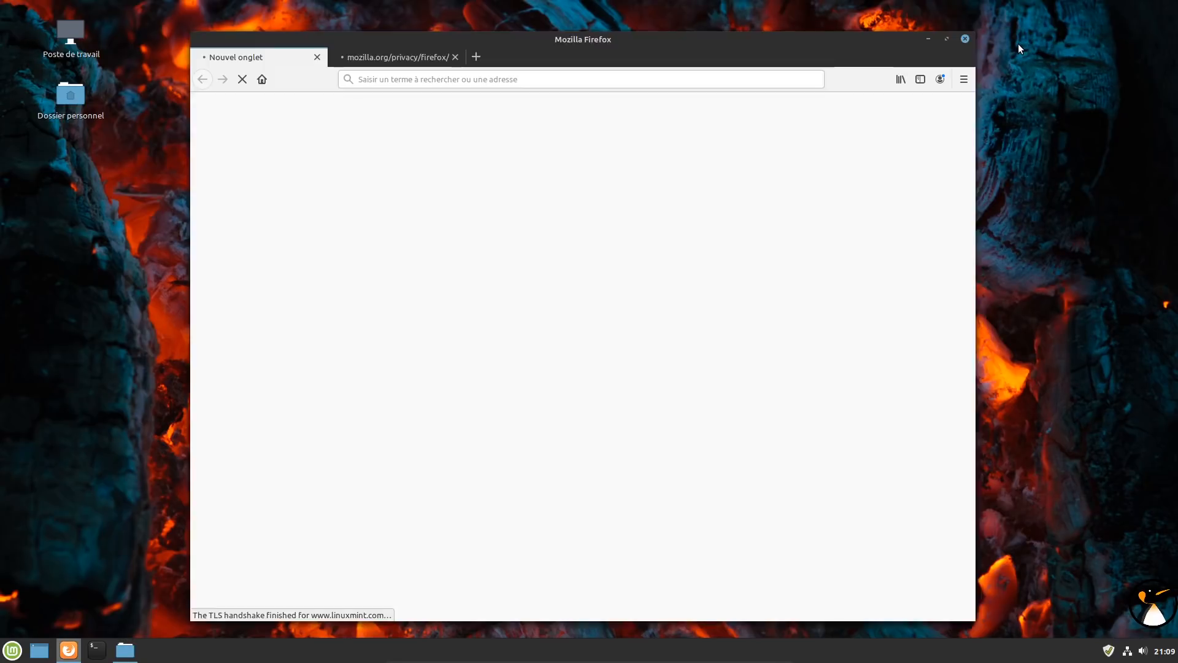
Step: Check the Firefox version in its about information and close that window
{"action": "left_click", "coordinate": [963, 79]}
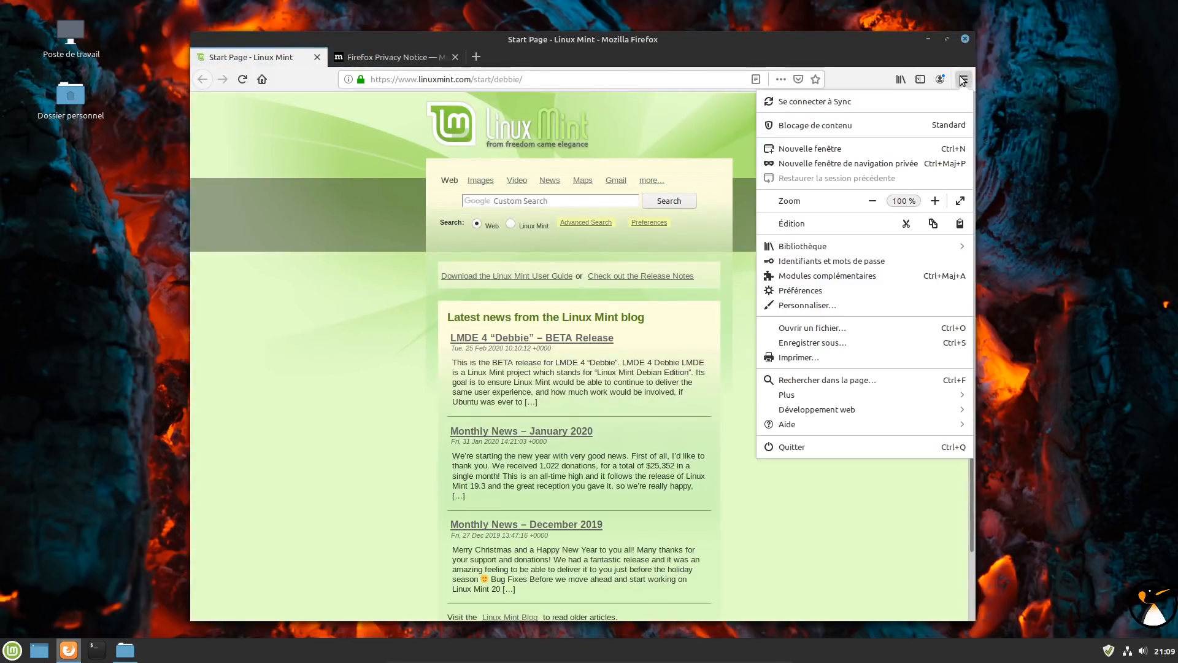
{"action": "left_click", "coordinate": [872, 428]}
{"action": "left_click", "coordinate": [814, 232]}
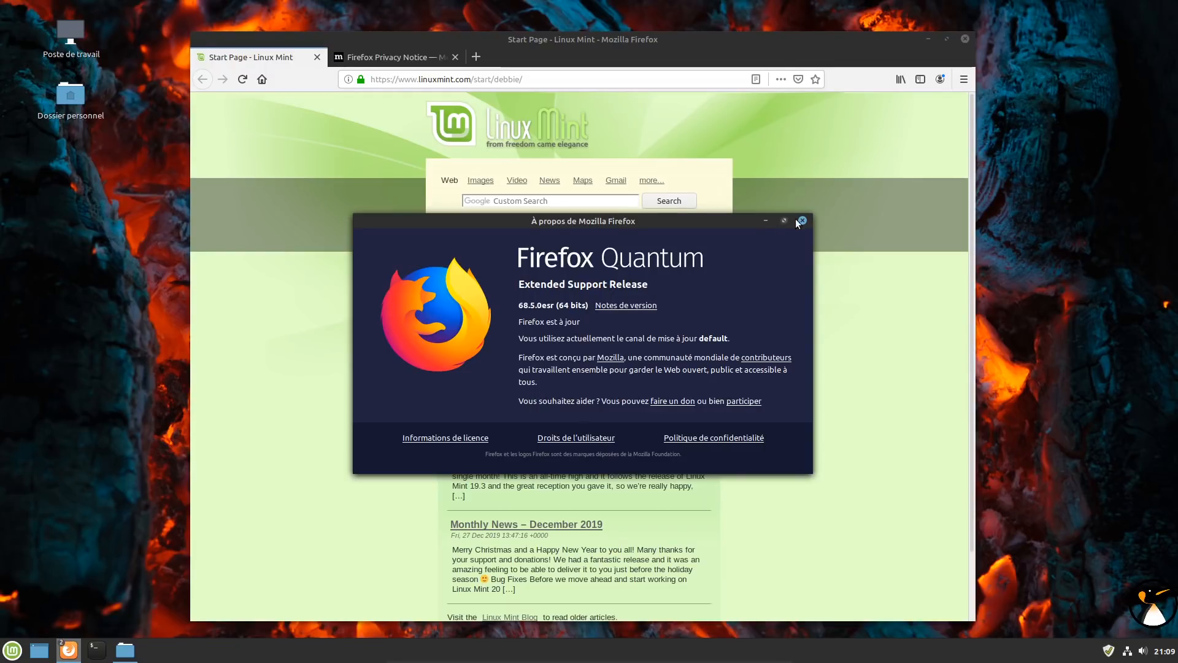
{"action": "left_click", "coordinate": [802, 221]}
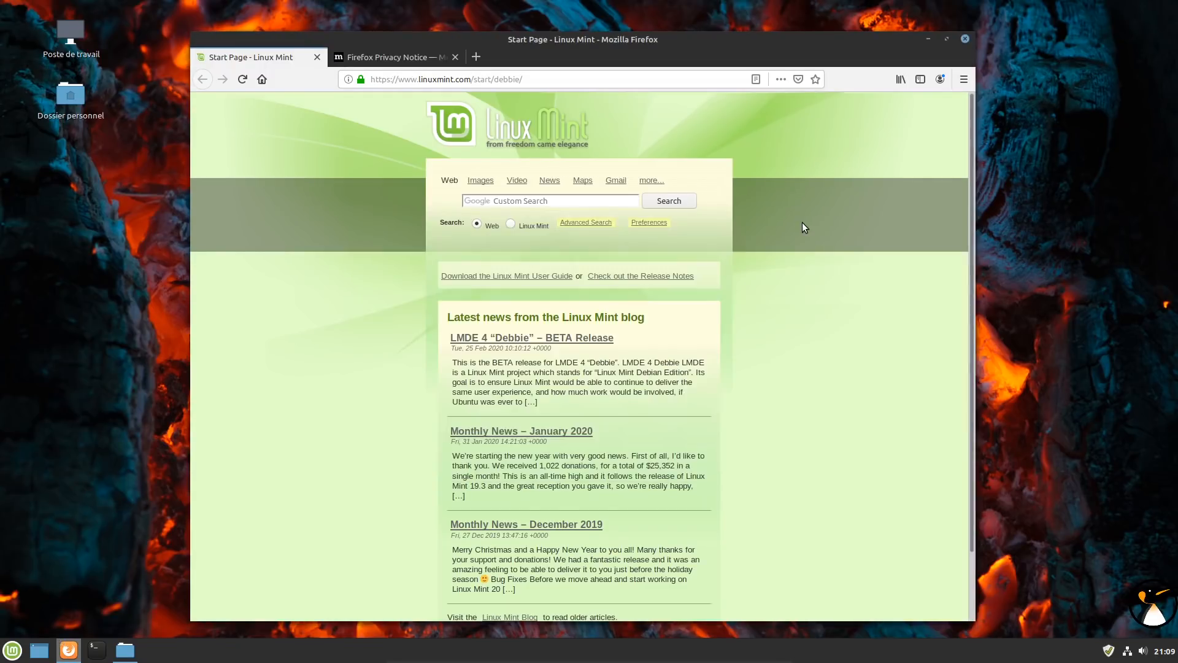
{"action": "left_click", "coordinate": [963, 79]}
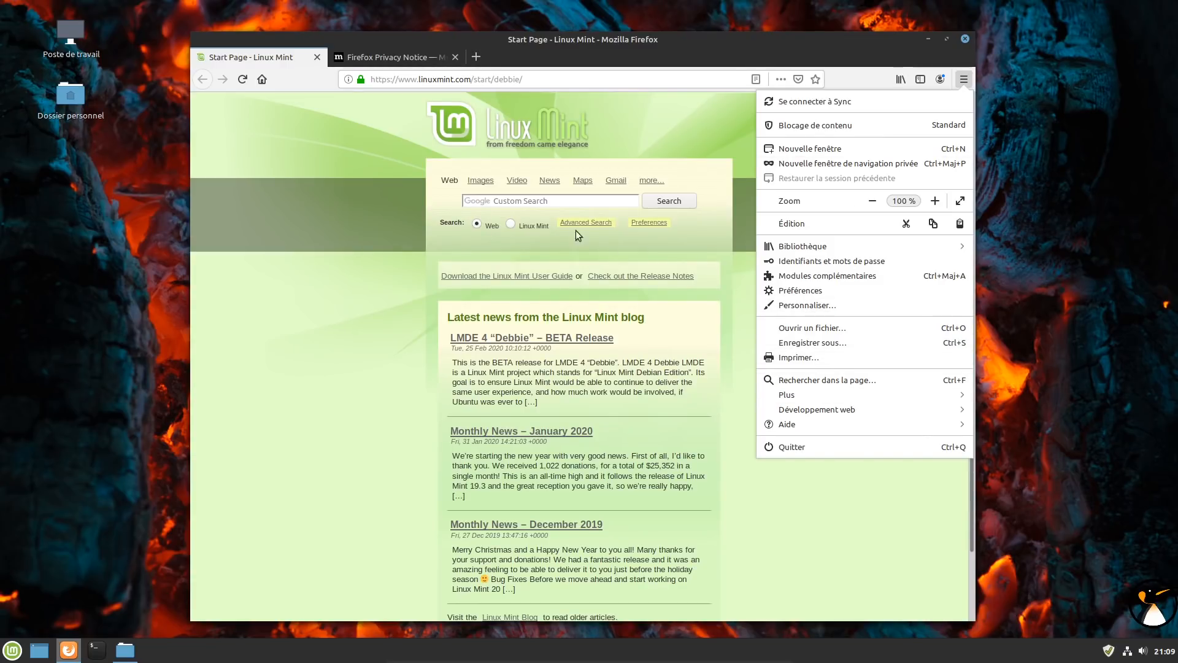
{"action": "left_click", "coordinate": [609, 213]}
{"action": "left_click", "coordinate": [570, 79]}
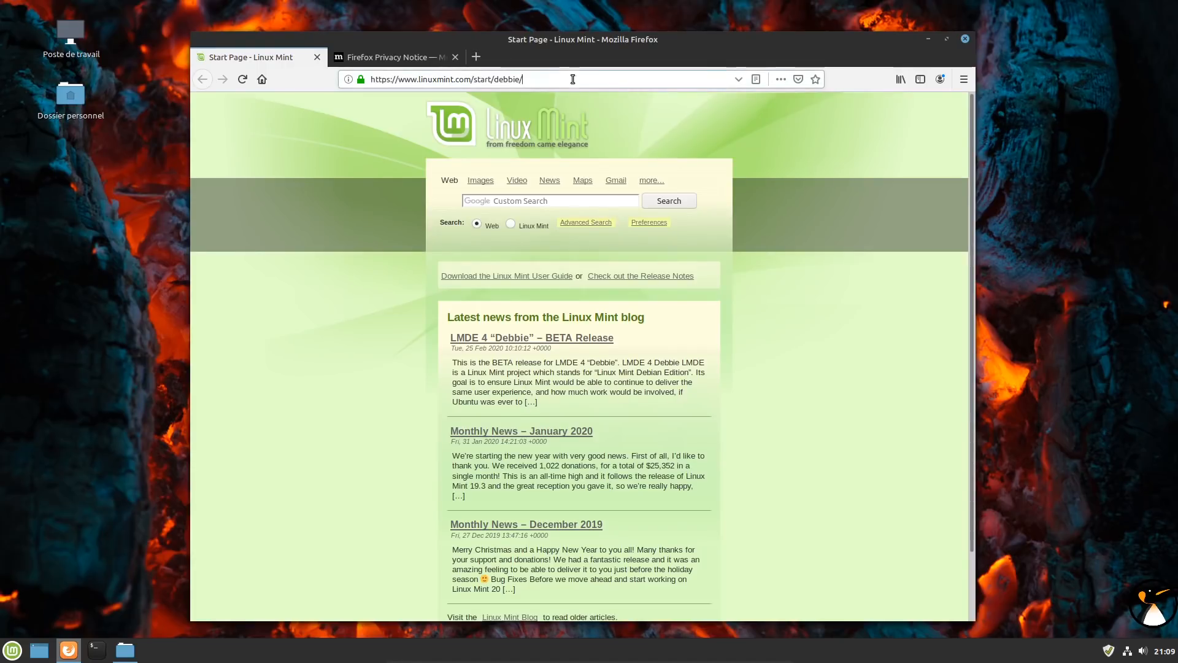
Step: Open Firefox's Recherche preferences and set the default search engine to DuckDuckGo
{"action": "left_click", "coordinate": [963, 80]}
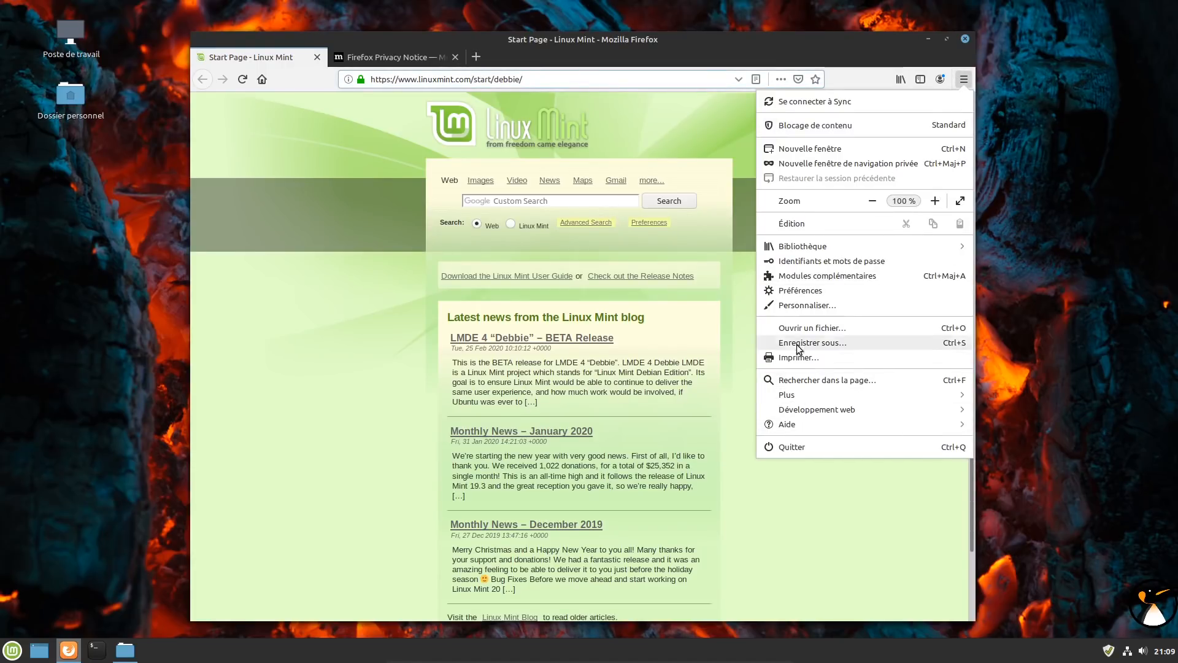
{"action": "left_click", "coordinate": [791, 292]}
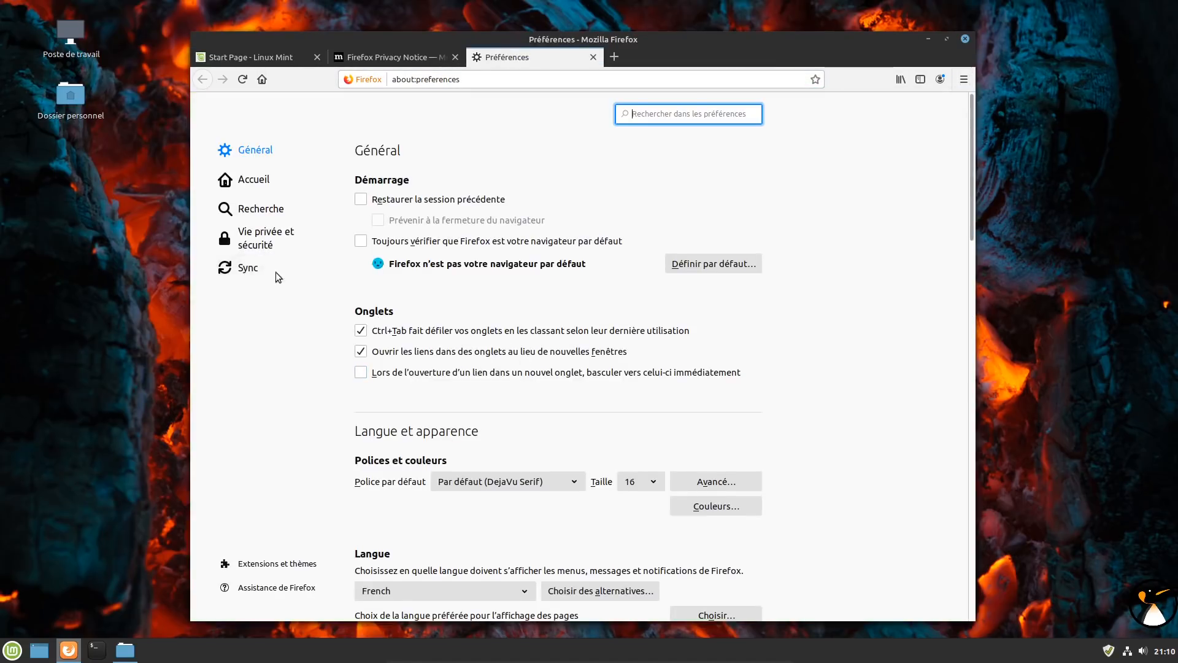
{"action": "scroll", "coordinate": [274, 245], "scroll_direction": "down", "scroll_amount": 1}
{"action": "left_click", "coordinate": [260, 209]}
{"action": "scroll", "coordinate": [416, 349], "scroll_direction": "down", "scroll_amount": 2}
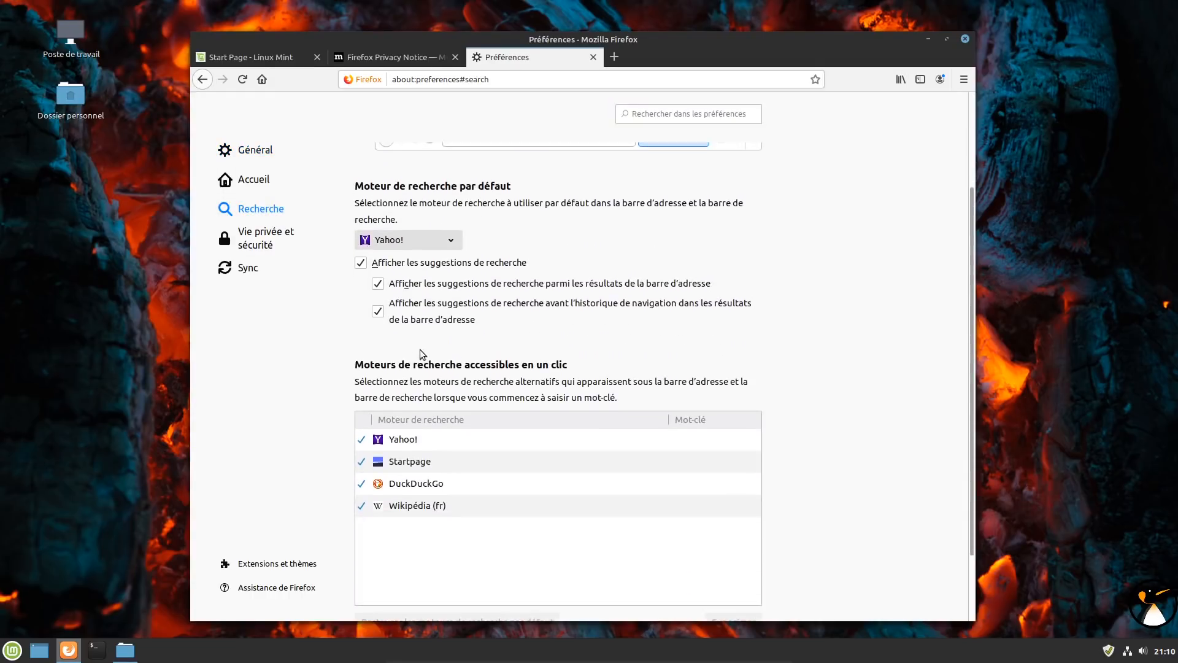
{"action": "left_click", "coordinate": [415, 244]}
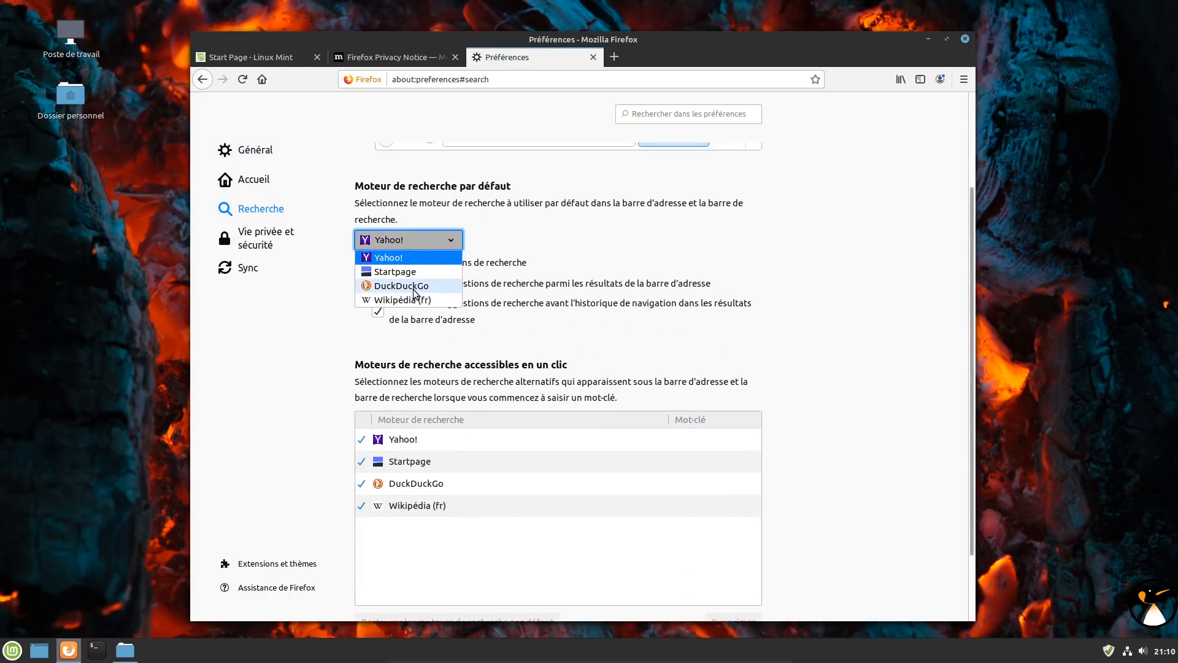
{"action": "left_click", "coordinate": [413, 286]}
Step: Open Linux Mint's page for discovering other search engines and choose Google among the other engines
{"action": "scroll", "coordinate": [423, 244], "scroll_direction": "down", "scroll_amount": 2}
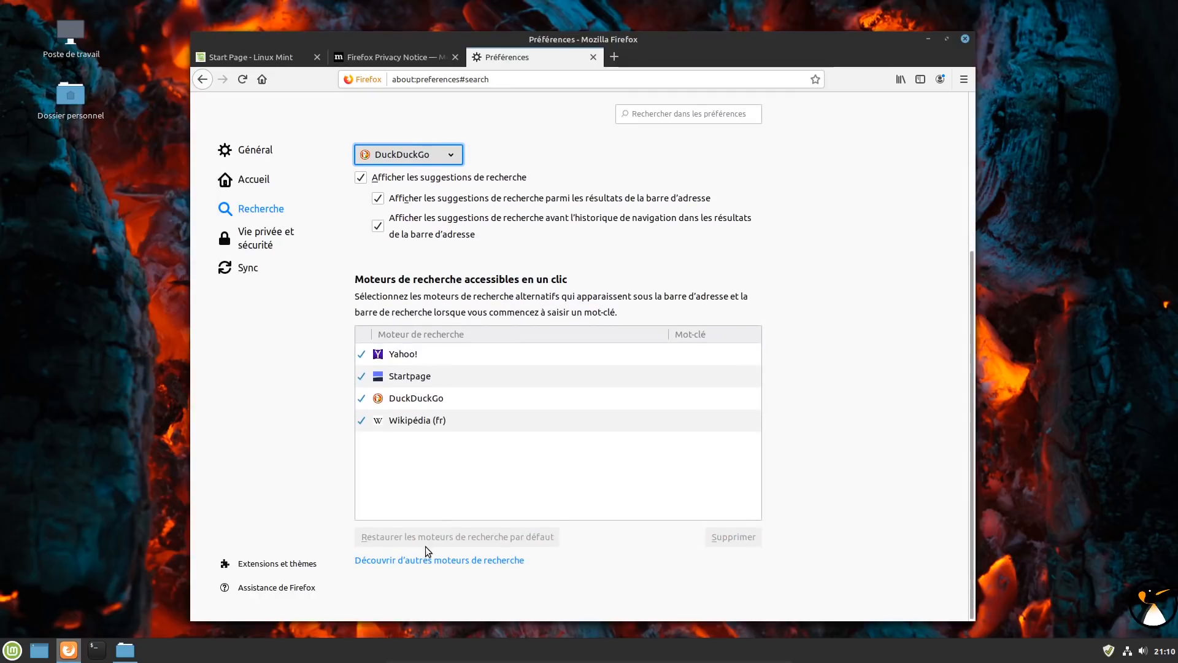
{"action": "left_click", "coordinate": [450, 560]}
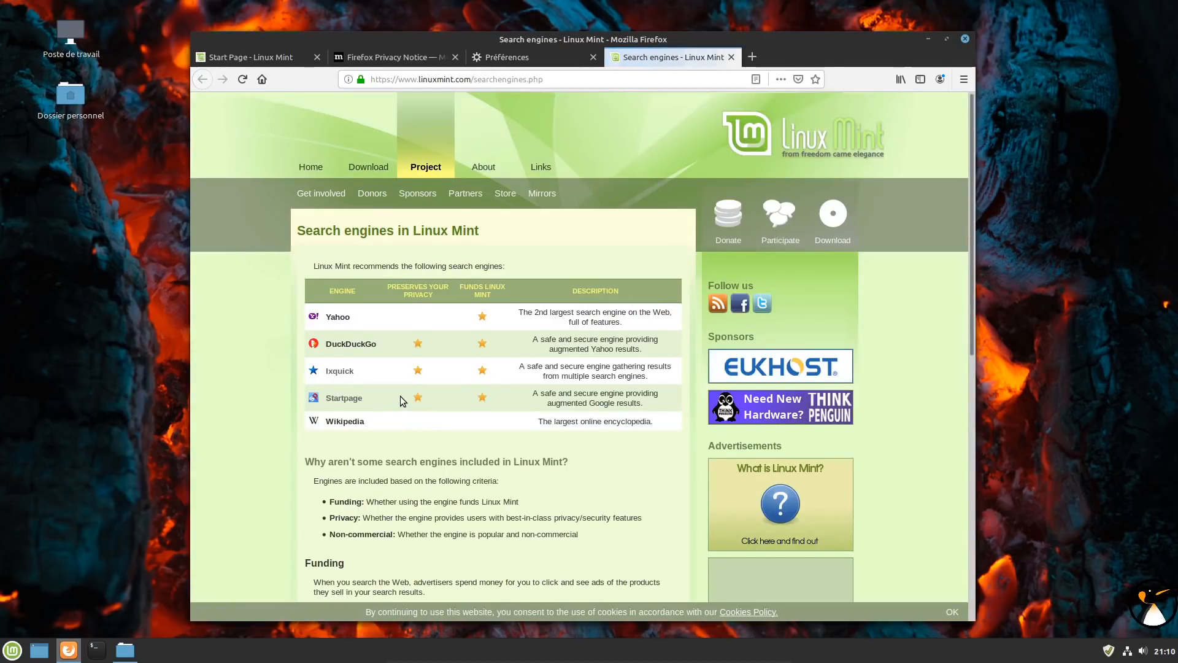
{"action": "scroll", "coordinate": [400, 396], "scroll_direction": "down", "scroll_amount": 7}
{"action": "scroll", "coordinate": [404, 408], "scroll_direction": "down", "scroll_amount": 1}
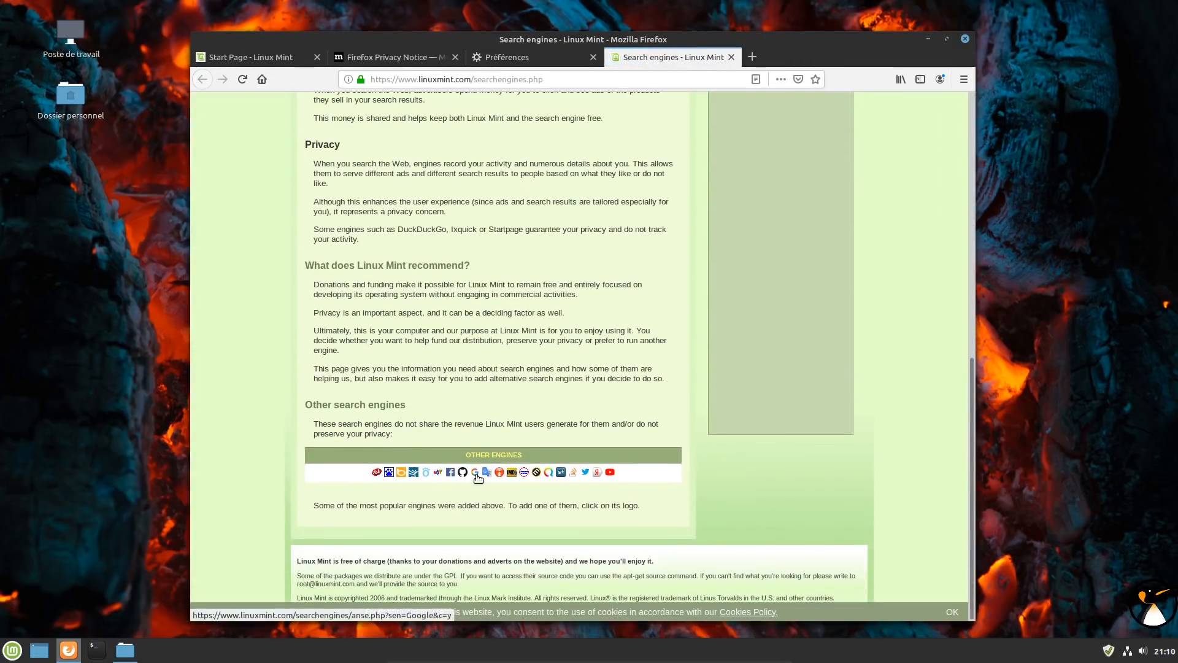
{"action": "left_click", "coordinate": [474, 473]}
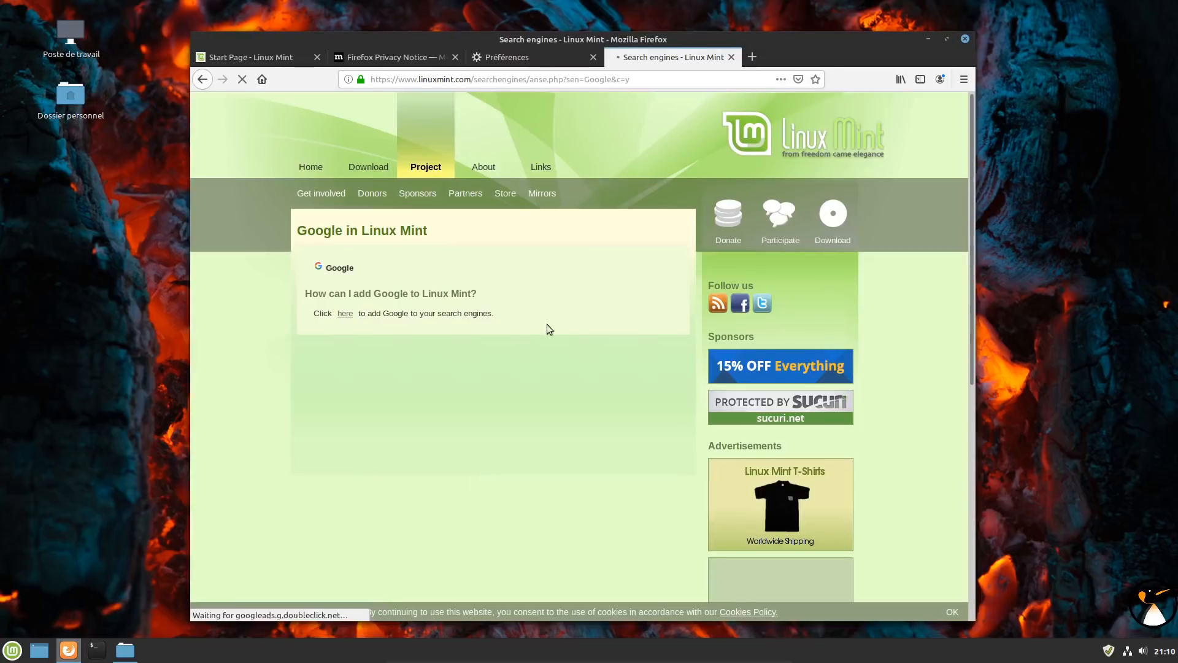
Step: Add Google to Firefox's search engines from the Linux Mint page and make it the default search engine
{"action": "left_click", "coordinate": [343, 313]}
{"action": "left_click", "coordinate": [547, 57]}
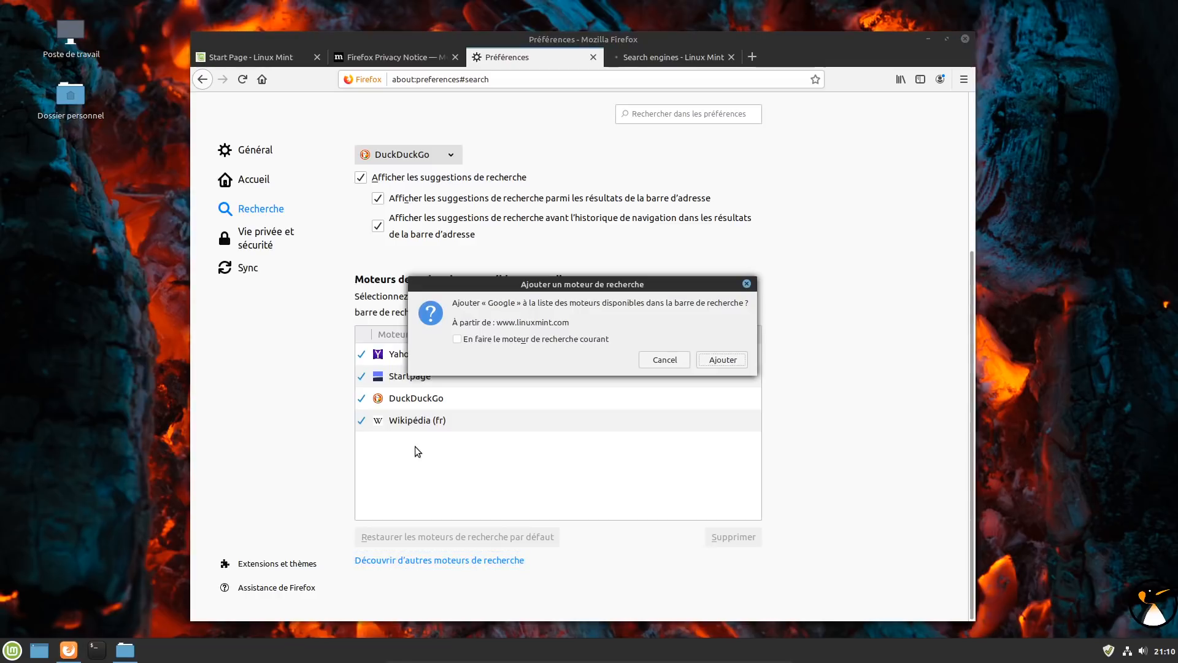
{"action": "left_click", "coordinate": [705, 361]}
{"action": "left_click", "coordinate": [410, 155]}
{"action": "left_click", "coordinate": [389, 228]}
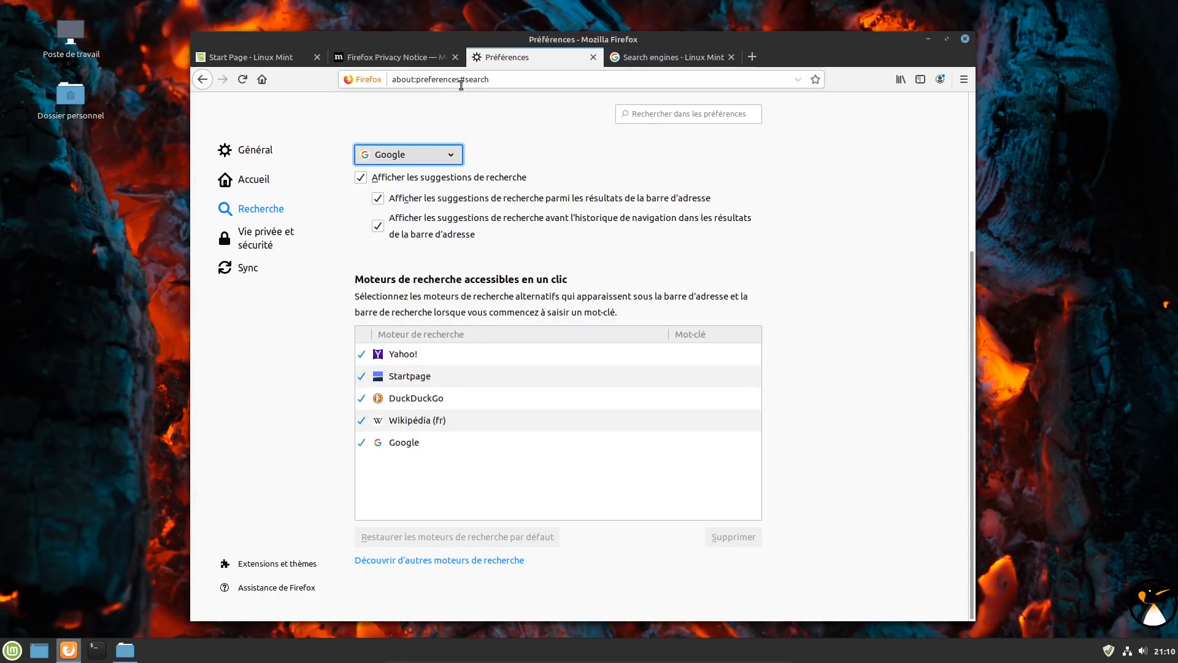
Step: Search for "ekrhgkryhr" from the Firefox address bar to test the default engine
{"action": "left_click", "coordinate": [470, 81]}
{"action": "type", "text": "ekrhgkryhr"}
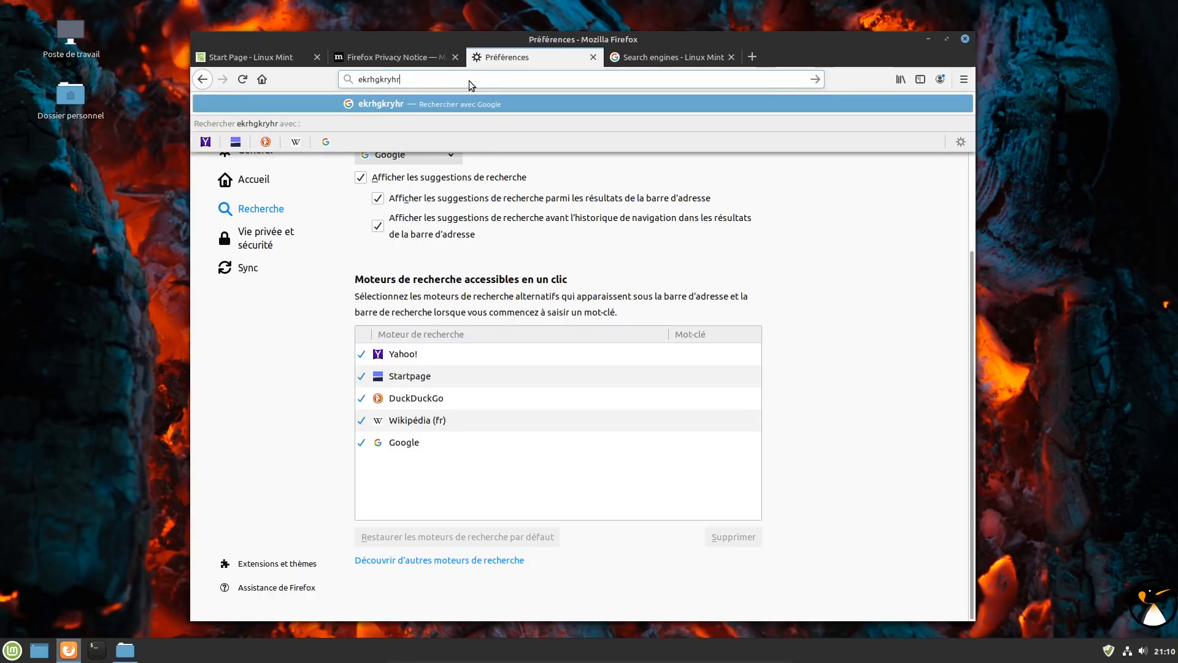
{"action": "key", "text": "Return"}
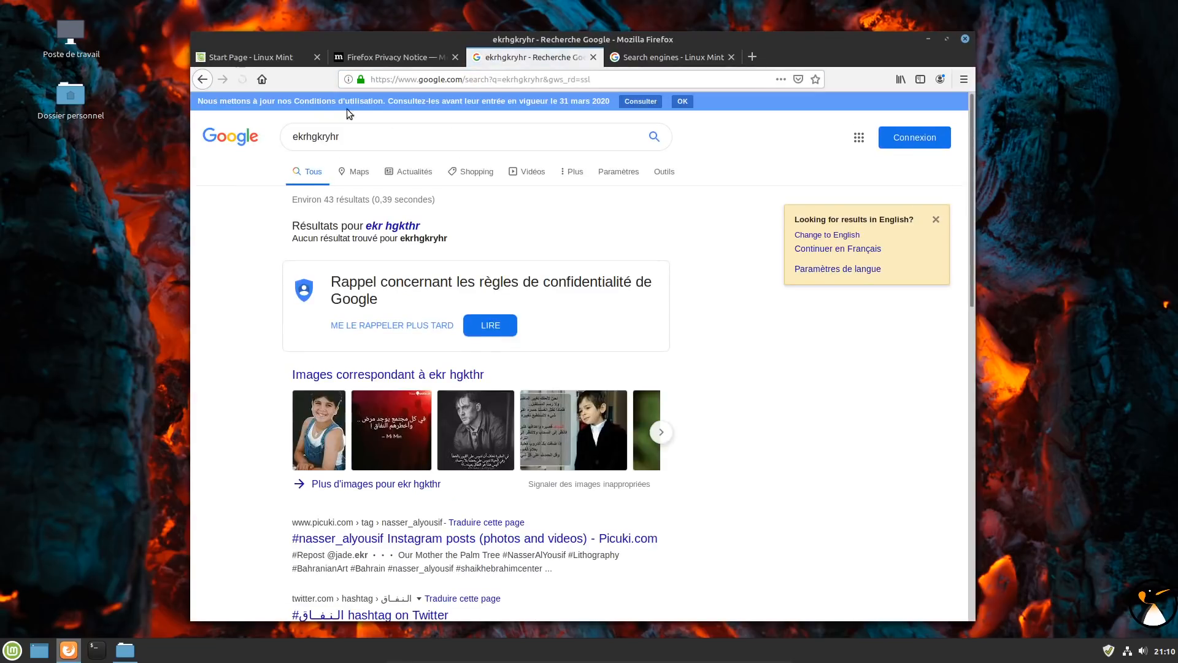
Step: Close the extra Firefox tabs and the browser window
{"action": "left_click", "coordinate": [318, 57]}
{"action": "left_click", "coordinate": [317, 57]}
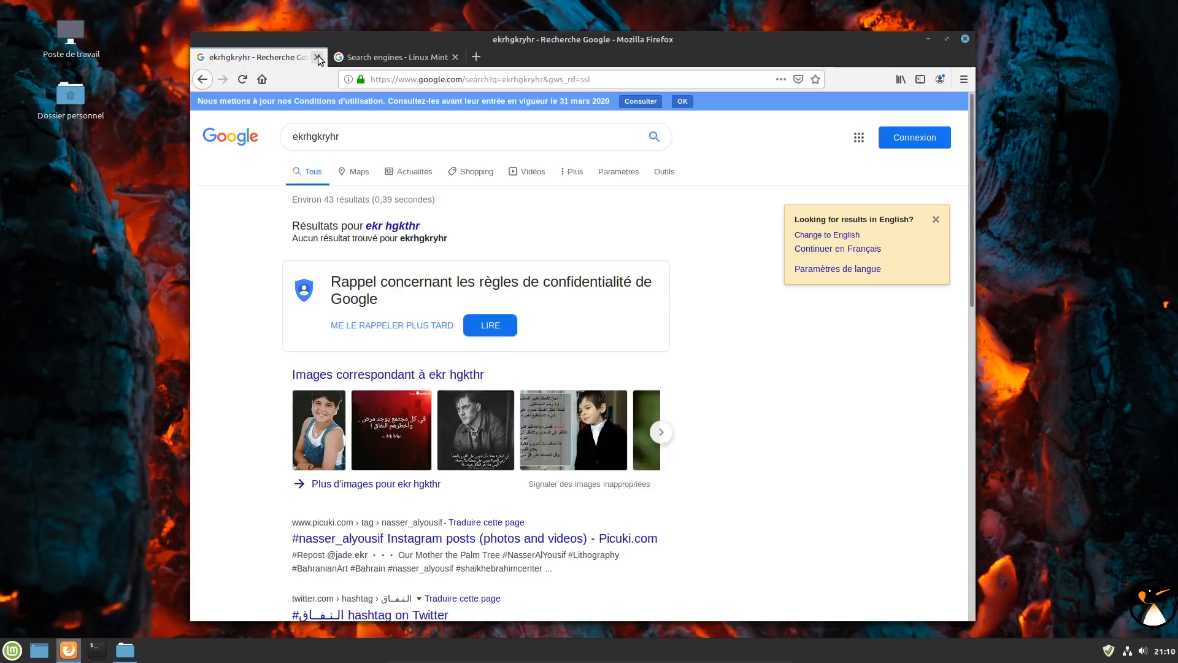
{"action": "left_click", "coordinate": [318, 57]}
{"action": "left_click", "coordinate": [964, 40]}
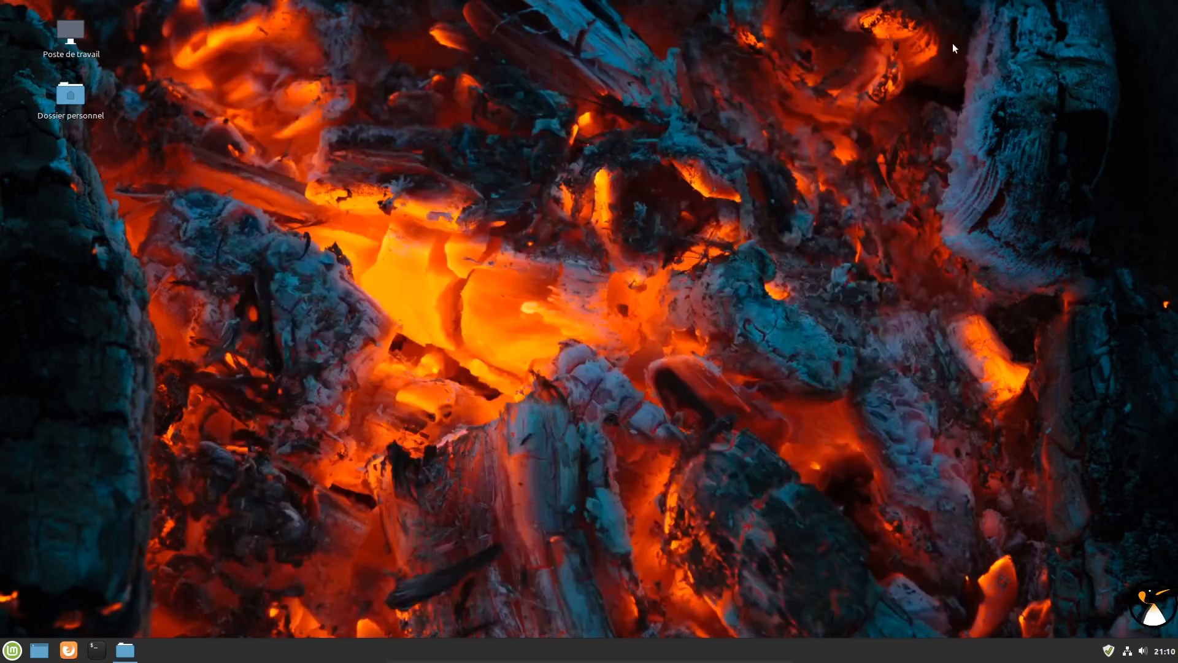
Step: Launch Messagerie Thunderbird from the Internet applications, cancel the e-mail account setup and close the program
{"action": "left_click", "coordinate": [12, 650]}
{"action": "mouse_move", "coordinate": [118, 432]}
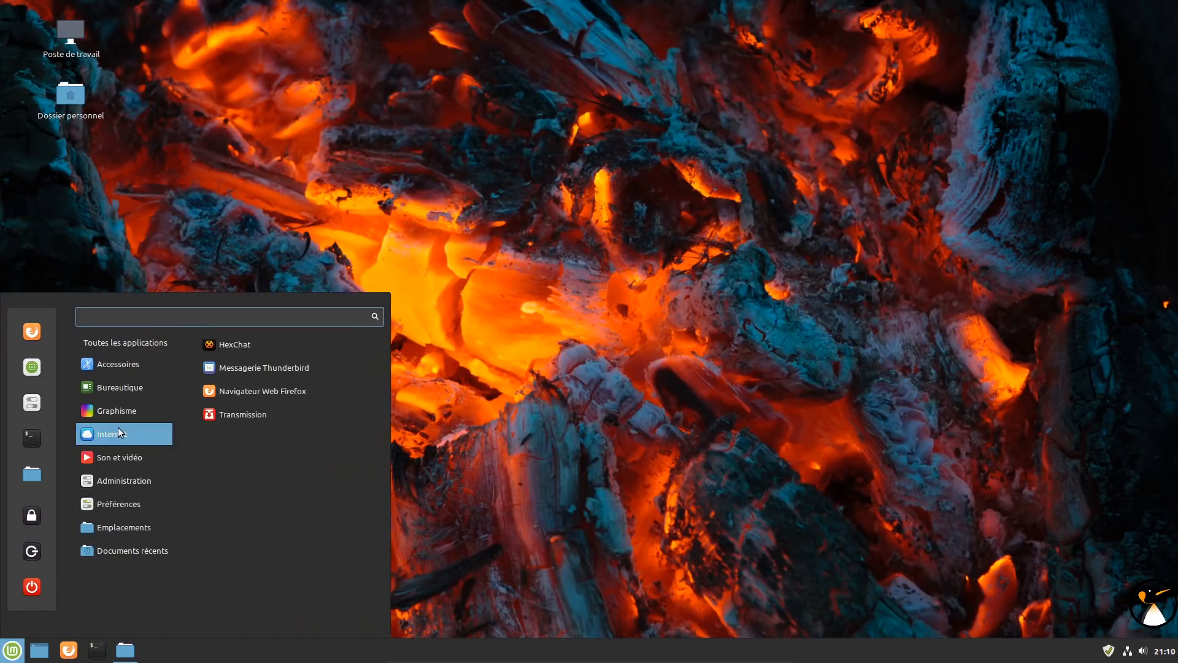
{"action": "left_click", "coordinate": [259, 370]}
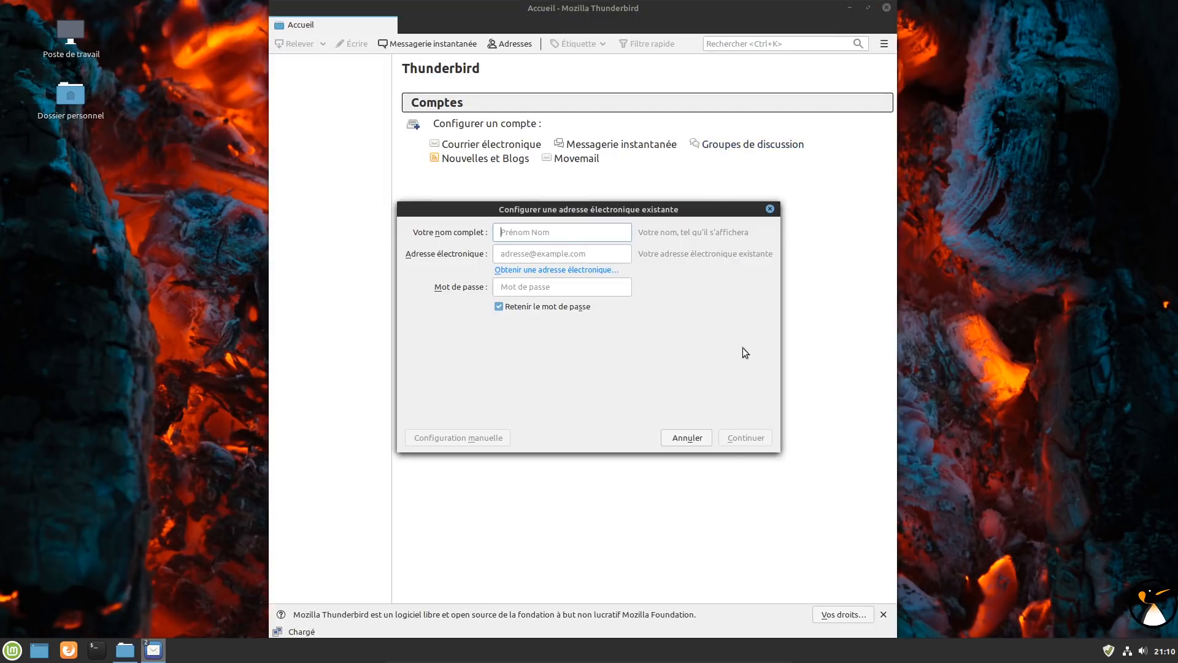
{"action": "left_click", "coordinate": [688, 439]}
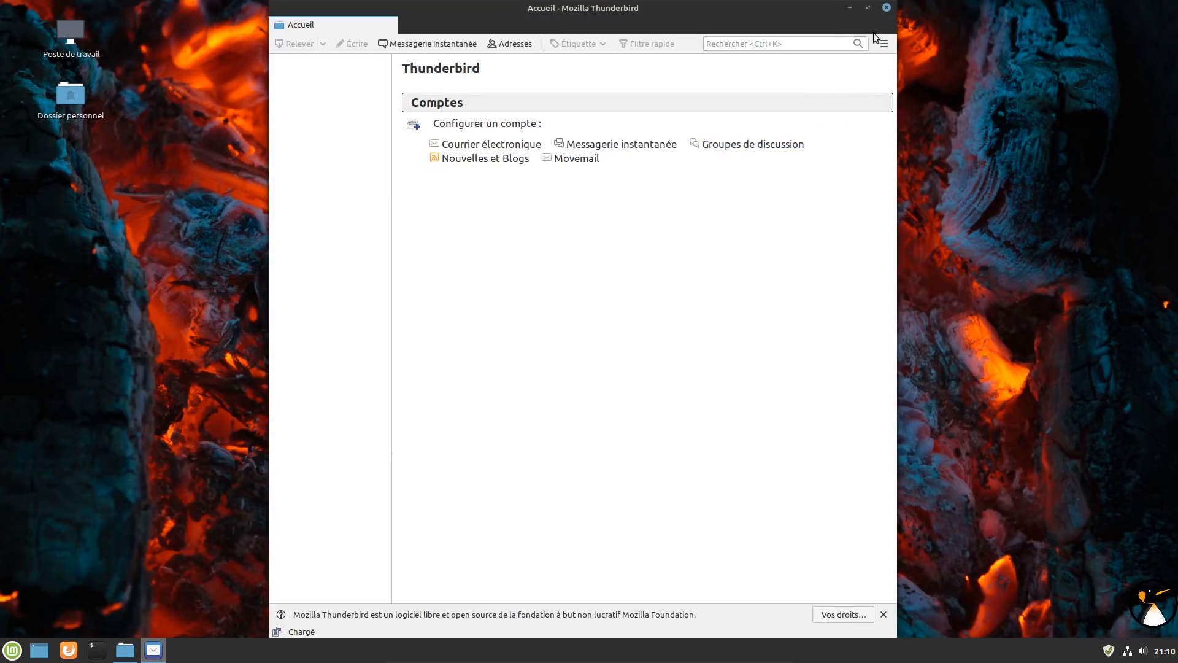
{"action": "left_click", "coordinate": [887, 7]}
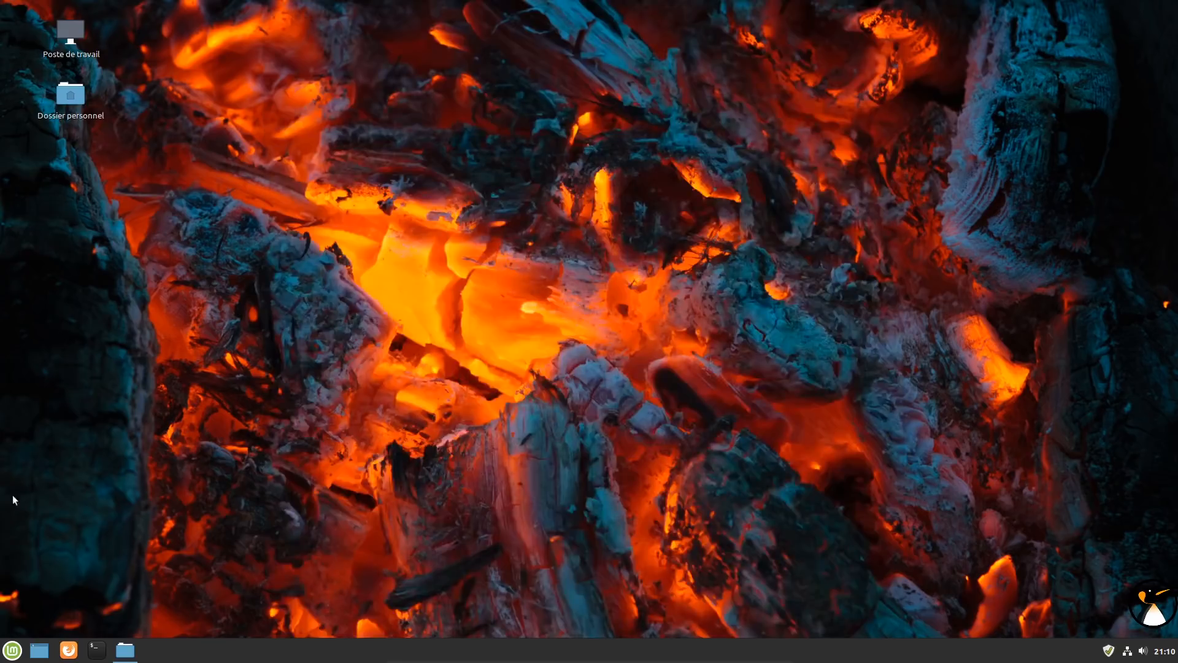
Step: Uninstall Rhythmbox from the Son et vidéo applications, authenticating with the account password and accepting removal of its packages
{"action": "left_click", "coordinate": [13, 650]}
{"action": "mouse_move", "coordinate": [112, 464]}
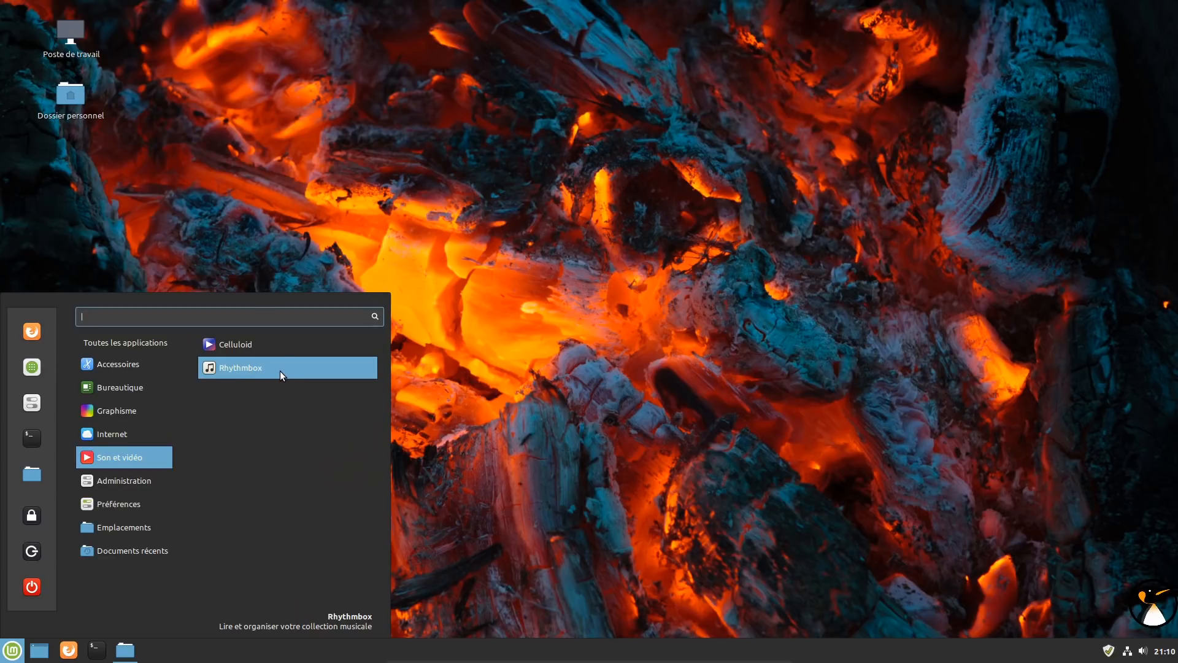
{"action": "right_click", "coordinate": [263, 367]}
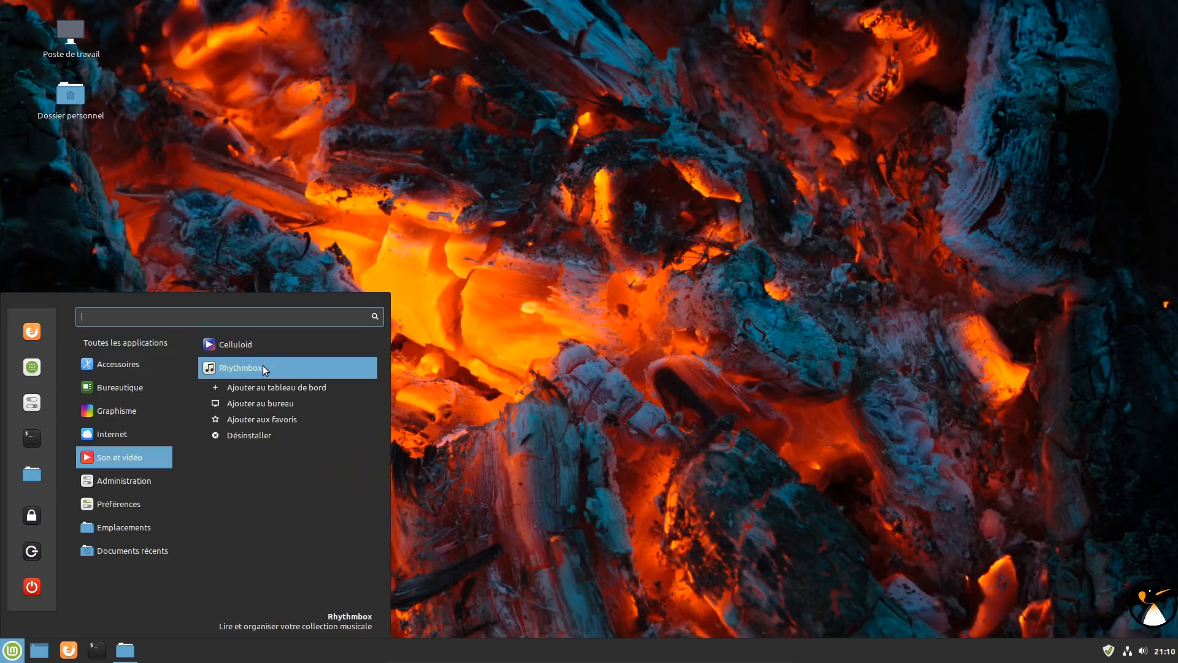
{"action": "left_click", "coordinate": [259, 441]}
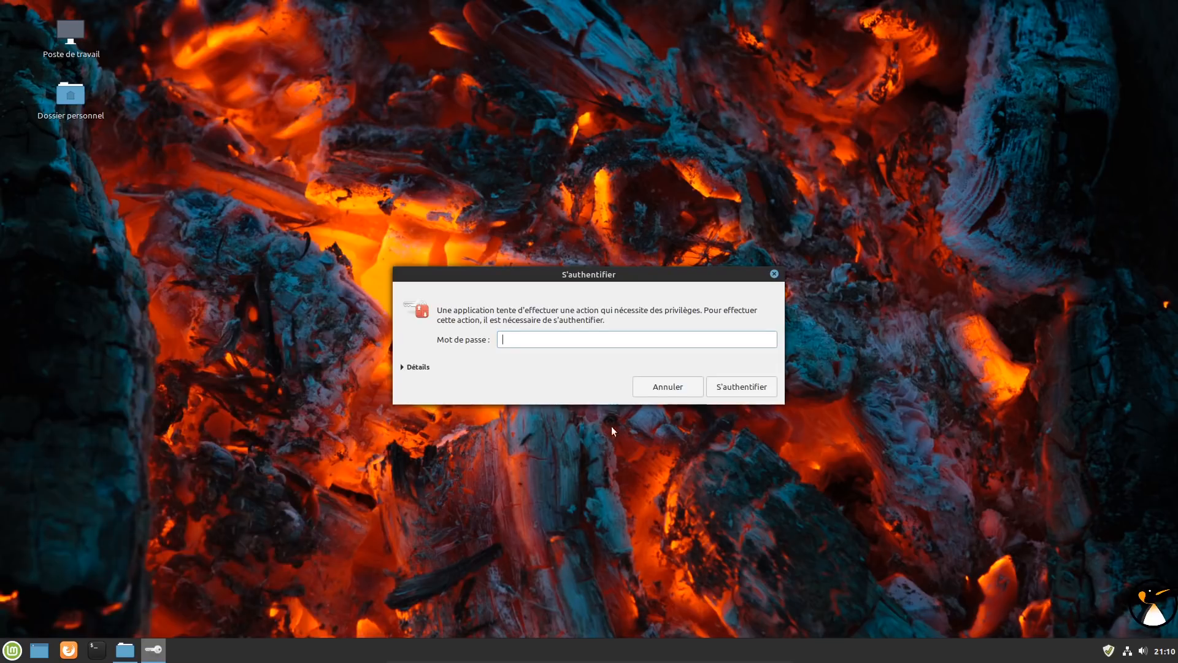
{"action": "left_click", "coordinate": [759, 392]}
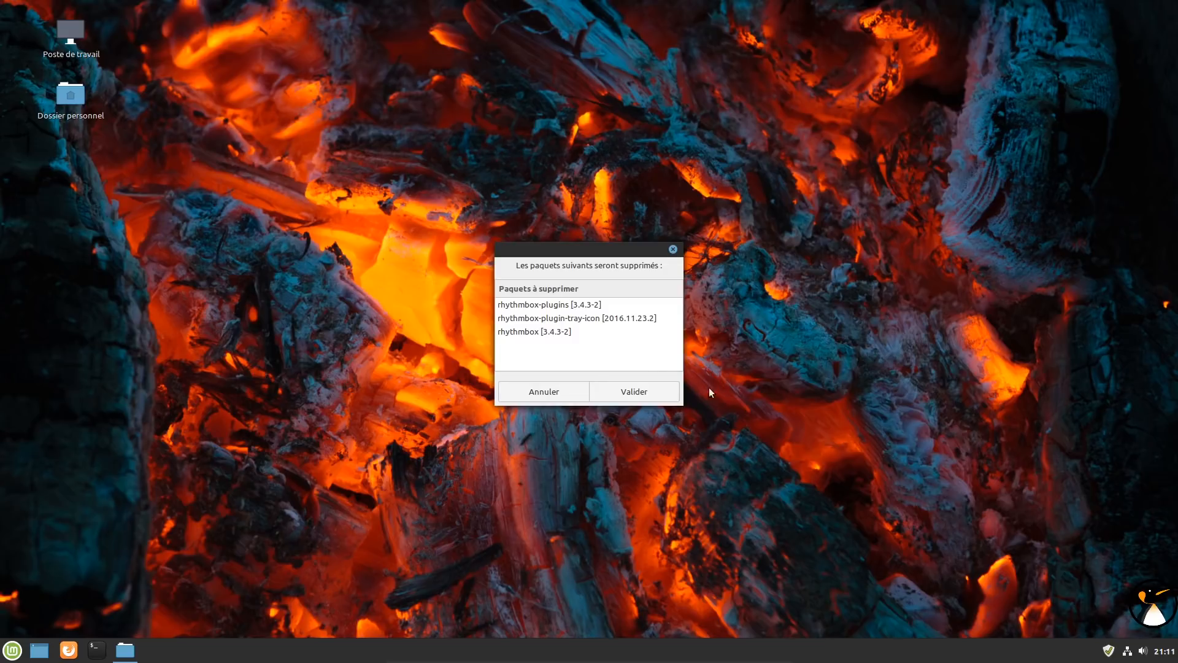
{"action": "left_click", "coordinate": [635, 396]}
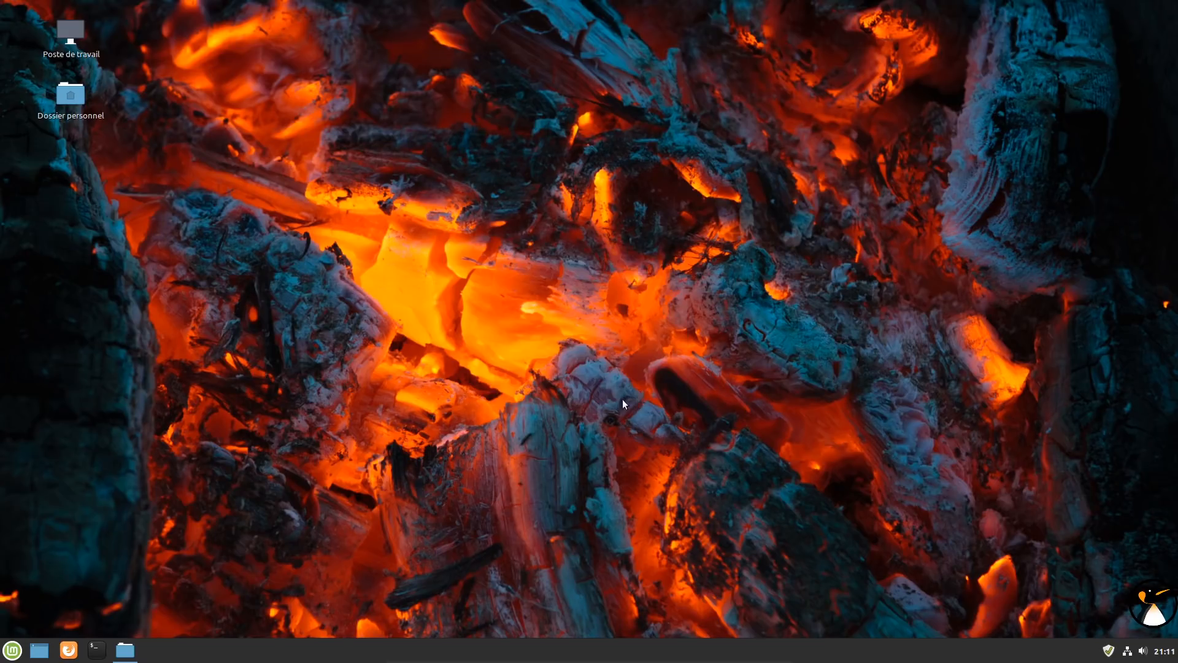
Step: Look through the Son et vidéo, Administration and Préférences categories of the application menu
{"action": "left_click", "coordinate": [9, 649]}
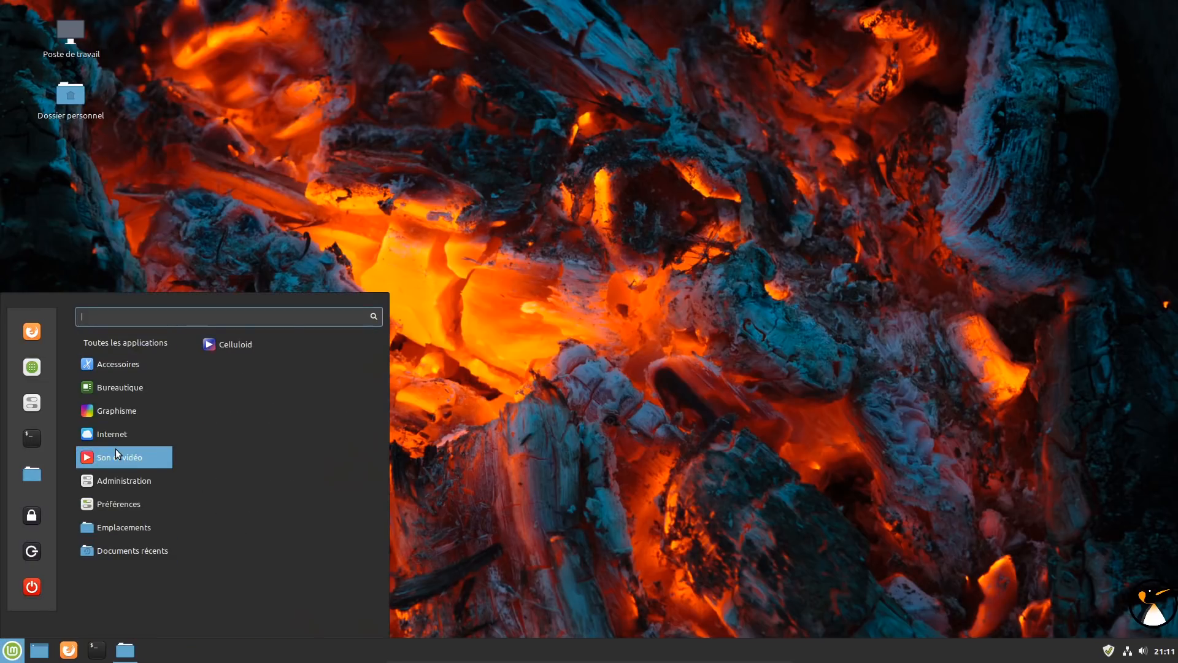
{"action": "mouse_move", "coordinate": [119, 504]}
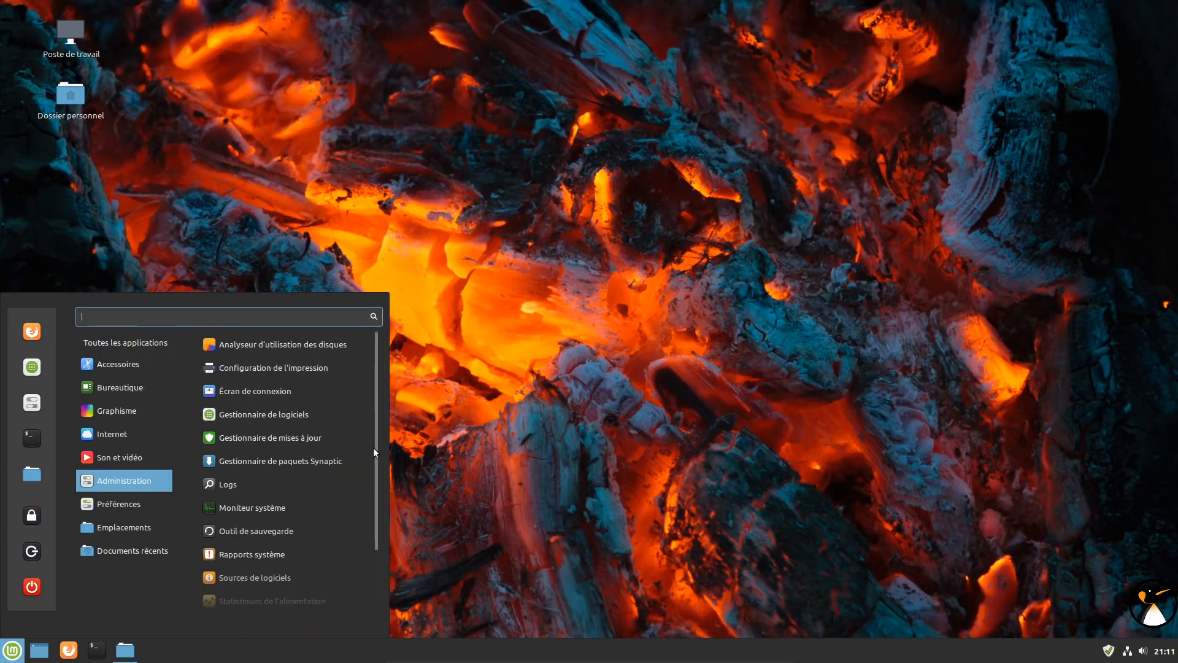
{"action": "scroll", "coordinate": [373, 447], "scroll_direction": "down", "scroll_amount": 3}
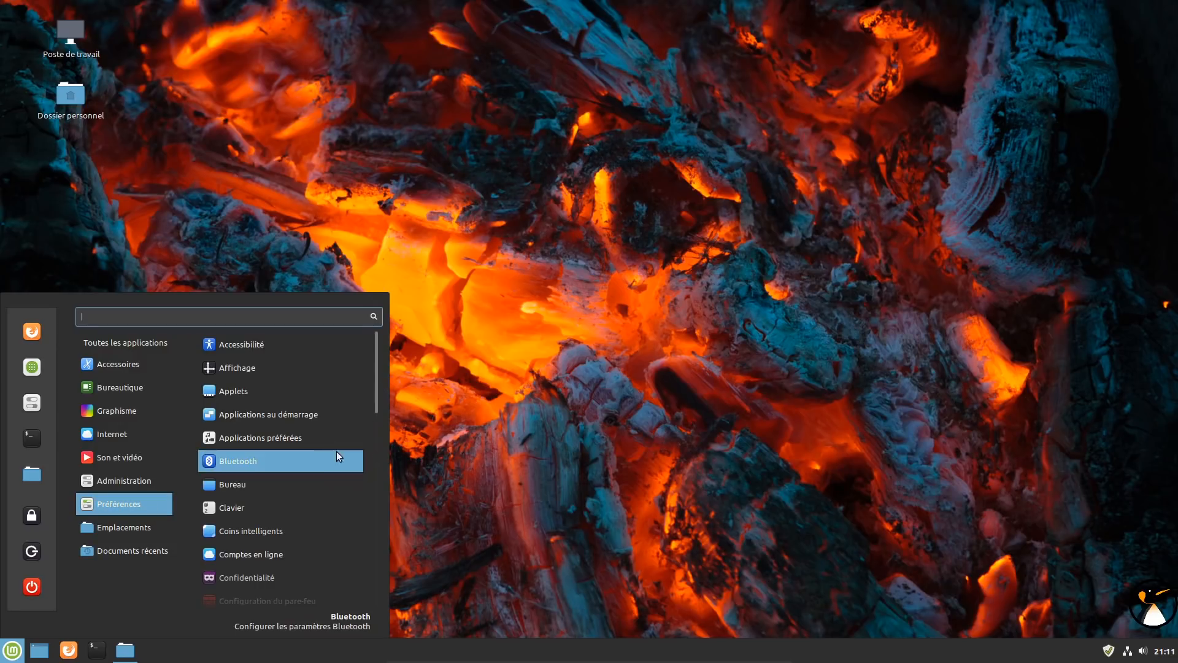
{"action": "scroll", "coordinate": [323, 452], "scroll_direction": "down", "scroll_amount": 10}
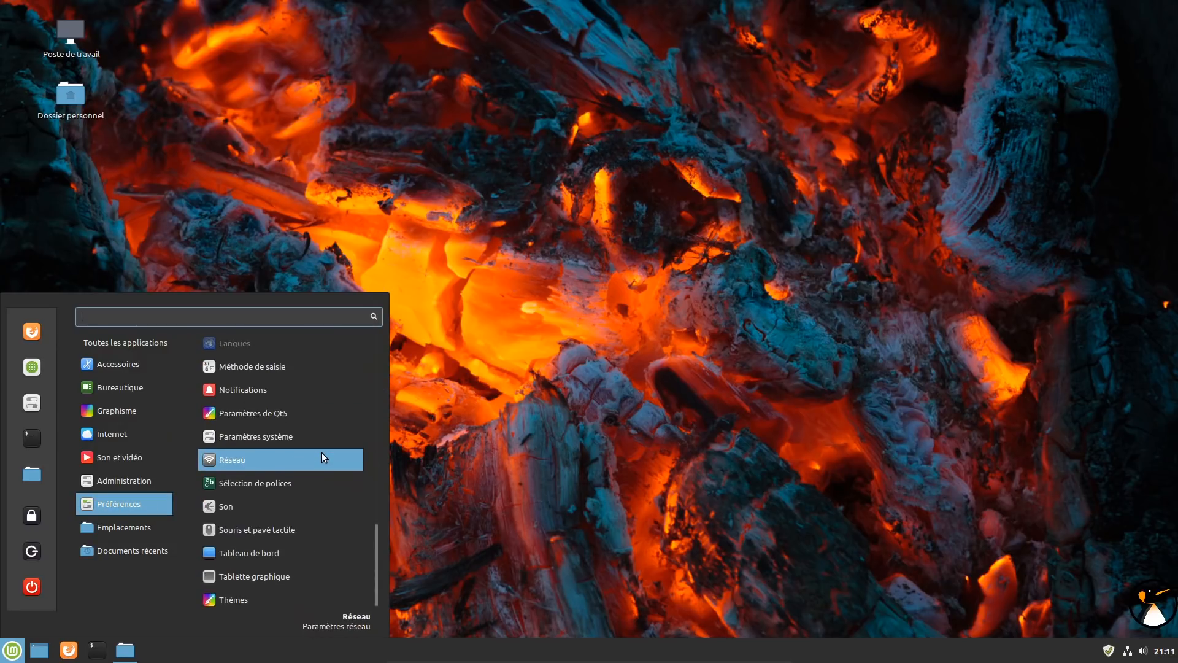
Step: Launch the Gestionnaire de logiciels, reposition its window and search for "clemen"
{"action": "left_click", "coordinate": [35, 377]}
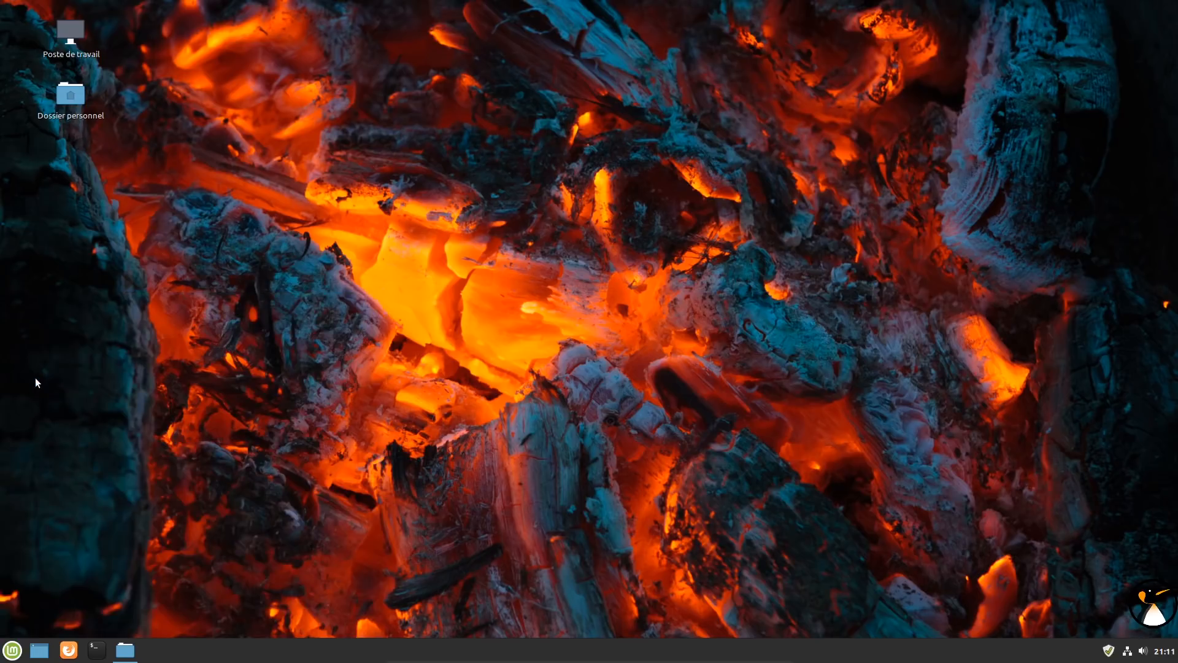
{"action": "left_click_drag", "start_coordinate": [693, 137], "coordinate": [929, 47]}
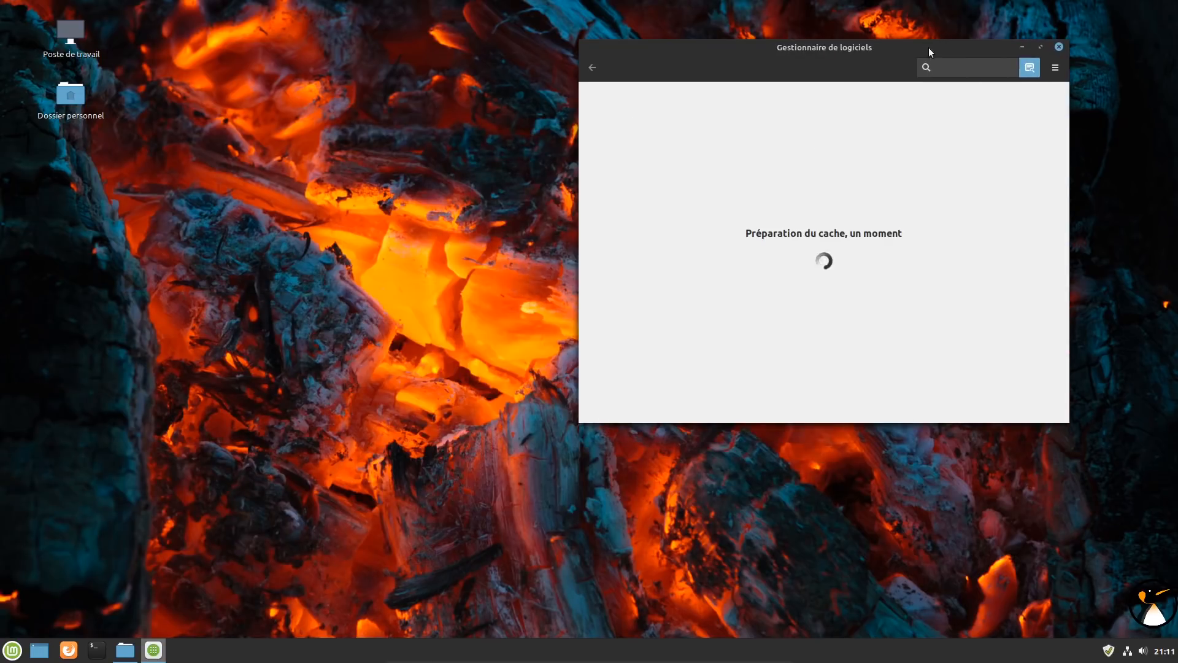
{"action": "left_click_drag", "start_coordinate": [697, 37], "coordinate": [534, 47]}
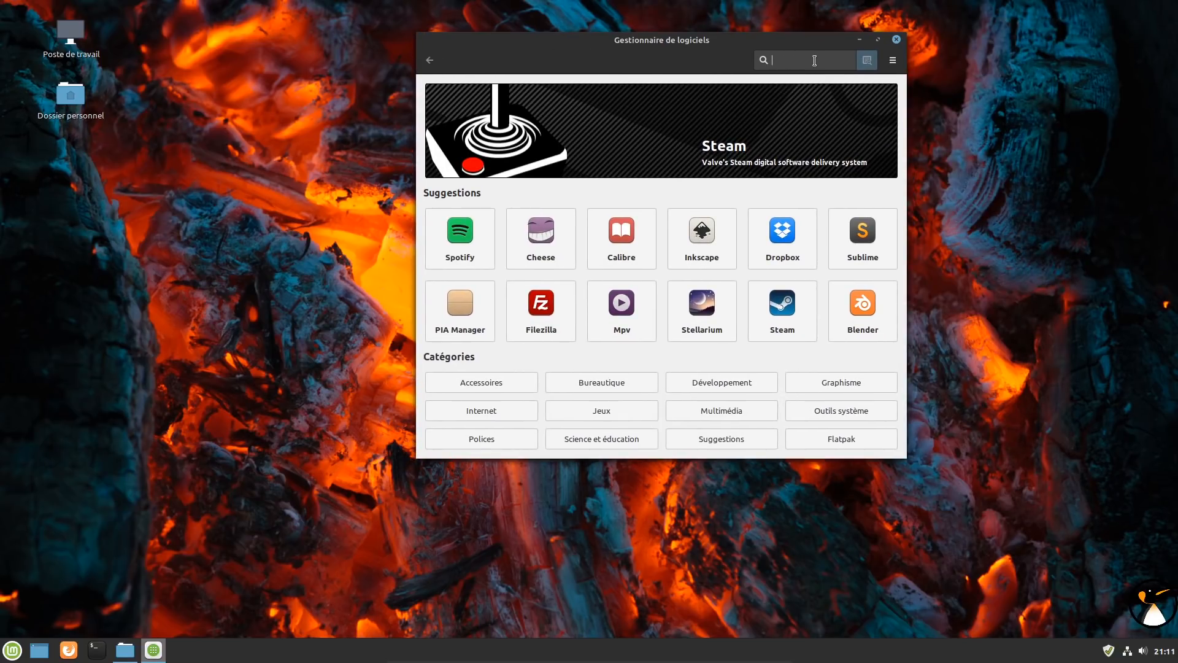
{"action": "type", "text": "clemen"}
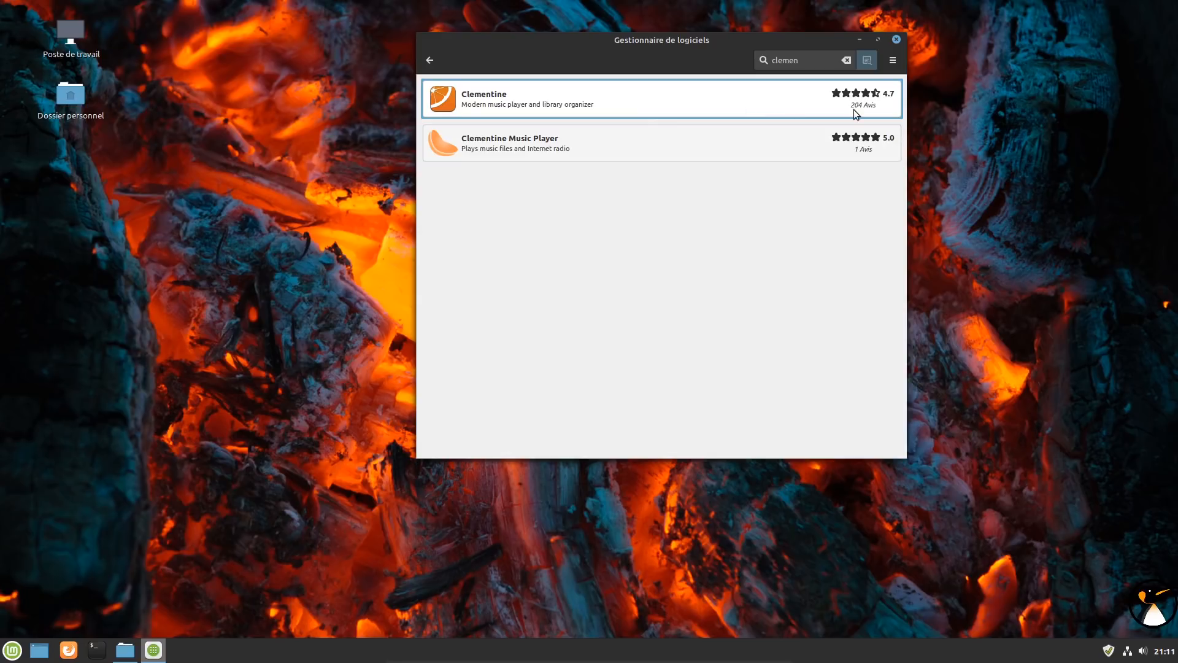
Step: View the Clementine Music Player listing, go back and install the Clementine package, authenticating with the account password
{"action": "left_click", "coordinate": [511, 151]}
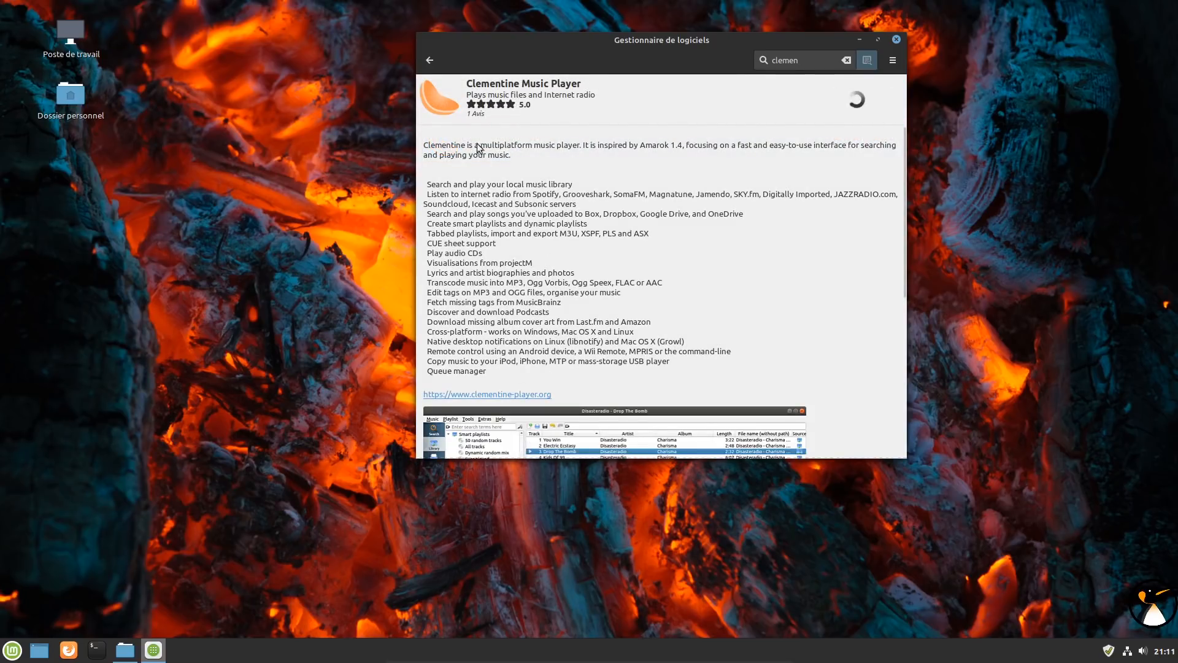
{"action": "left_click", "coordinate": [431, 60]}
{"action": "left_click", "coordinate": [546, 106]}
{"action": "left_click", "coordinate": [865, 102]}
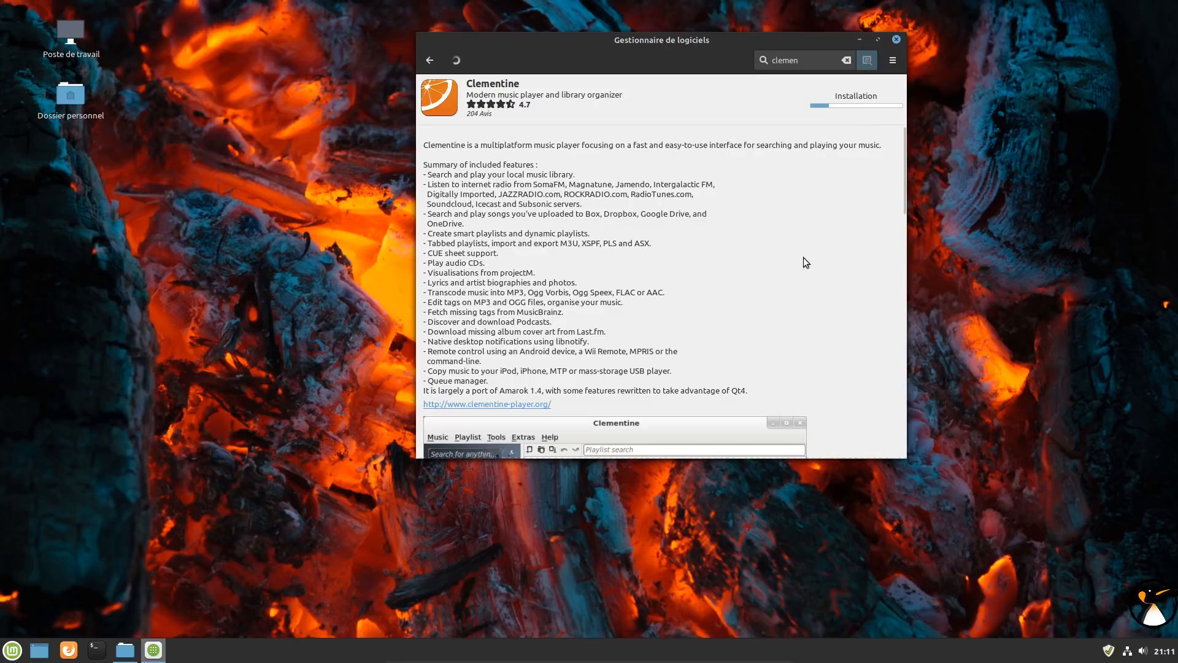
{"action": "left_click", "coordinate": [745, 329]}
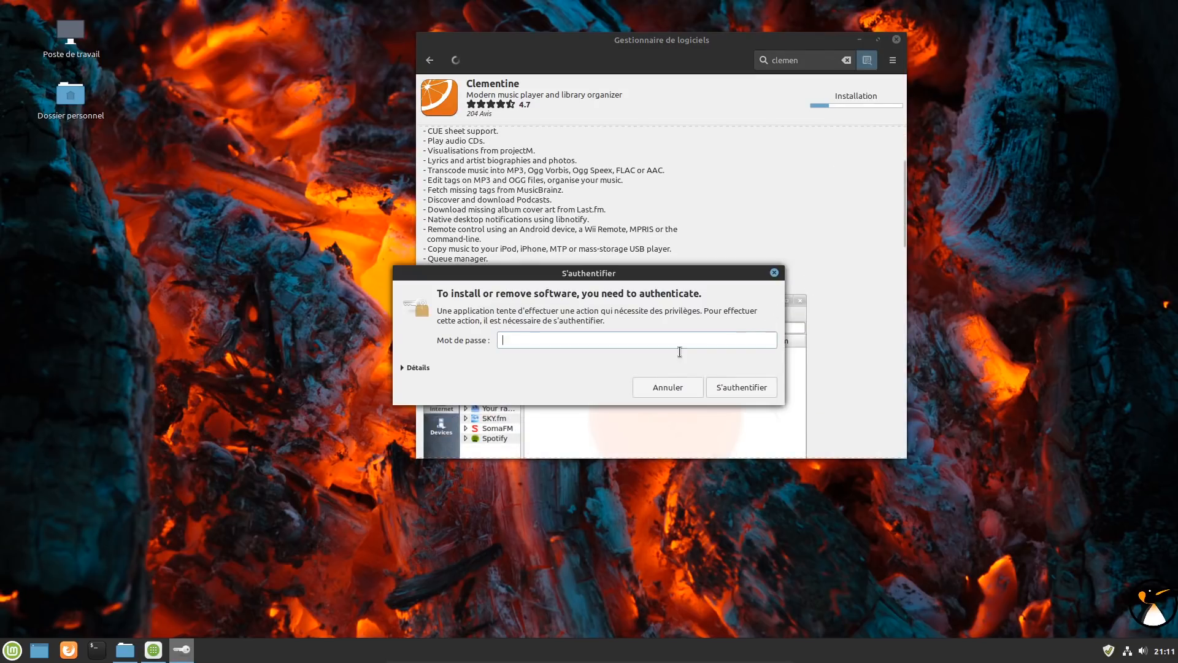
{"action": "left_click", "coordinate": [757, 385]}
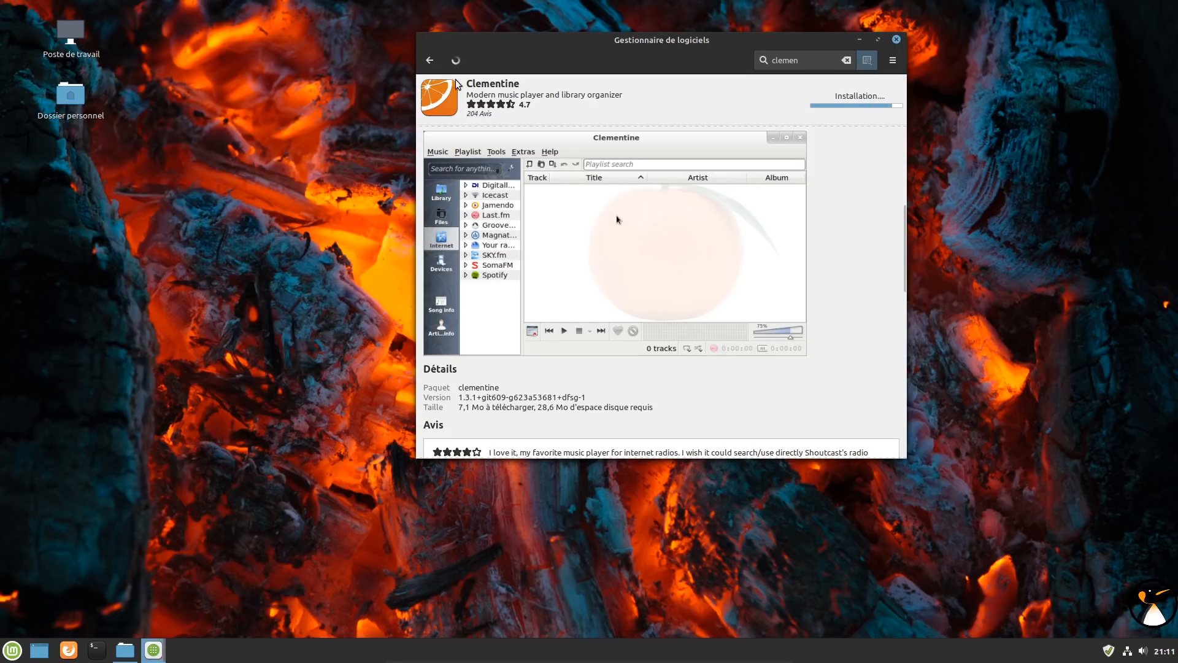
Step: Return to the search results, search for "audacity" and install the regular Audacity package instead of the Flathub one
{"action": "left_click", "coordinate": [454, 64]}
{"action": "double_click", "coordinate": [832, 64]}
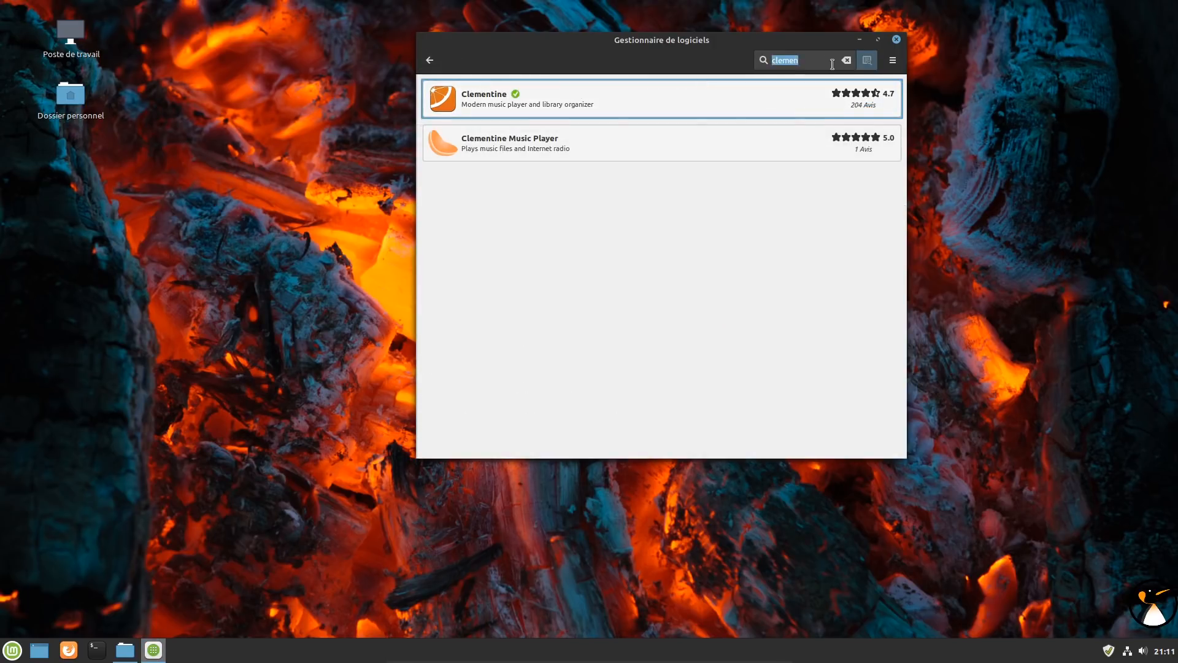
{"action": "type", "text": "audacity"}
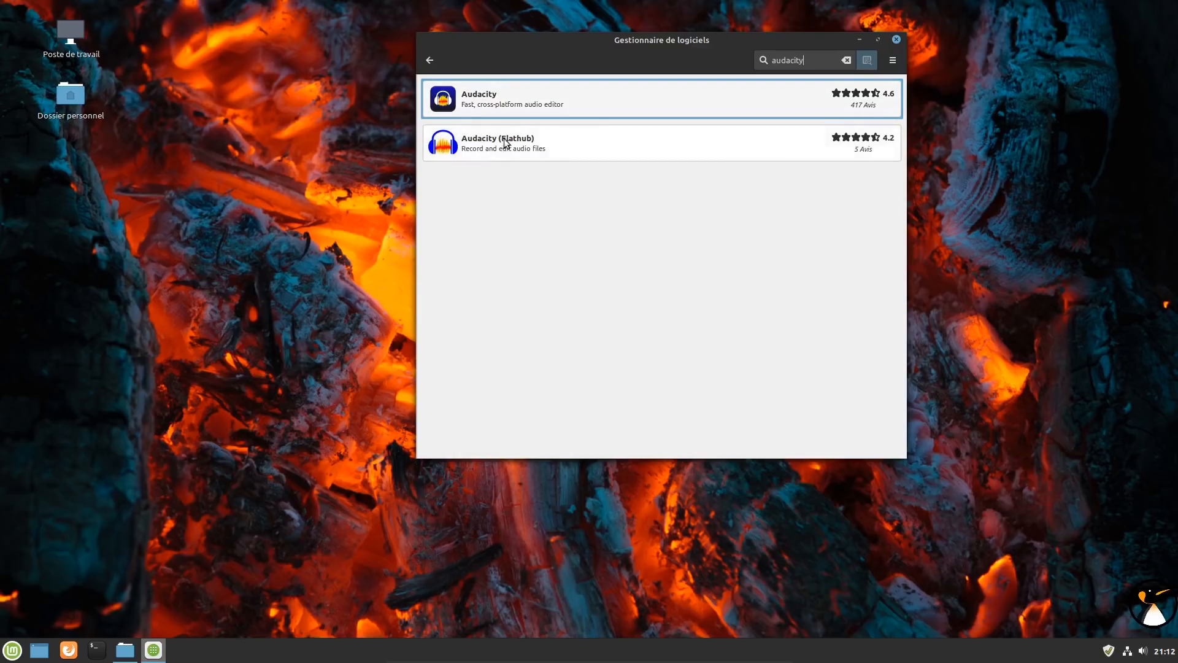
{"action": "left_click", "coordinate": [784, 92]}
{"action": "left_click", "coordinate": [856, 98]}
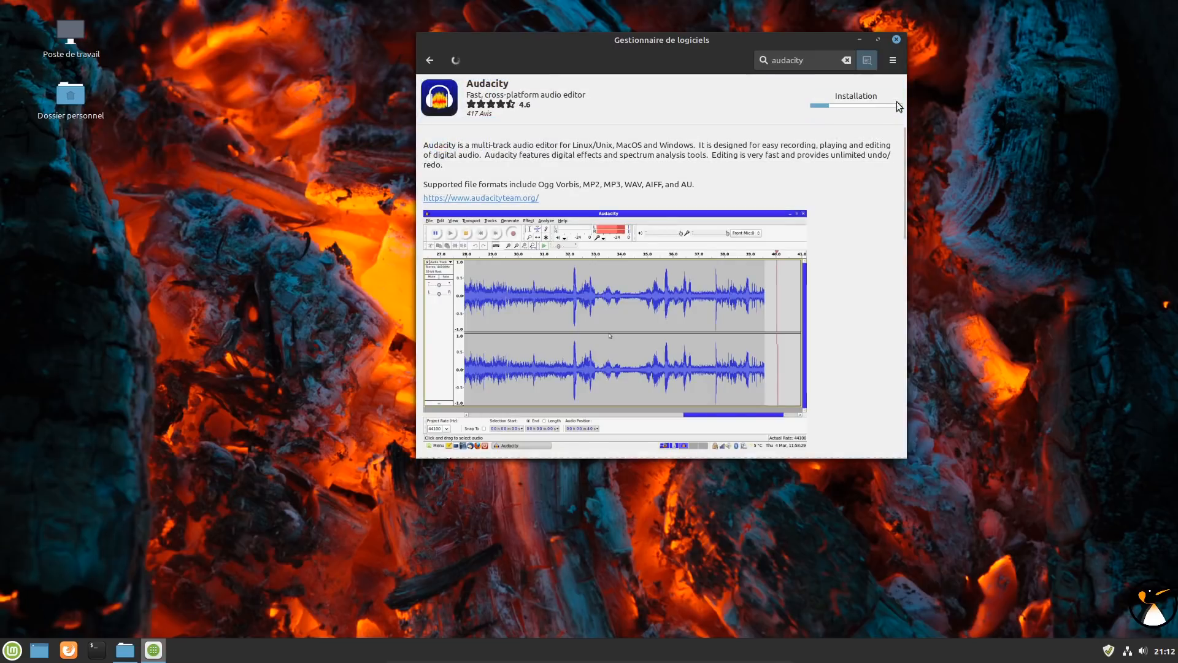
{"action": "left_click", "coordinate": [743, 327]}
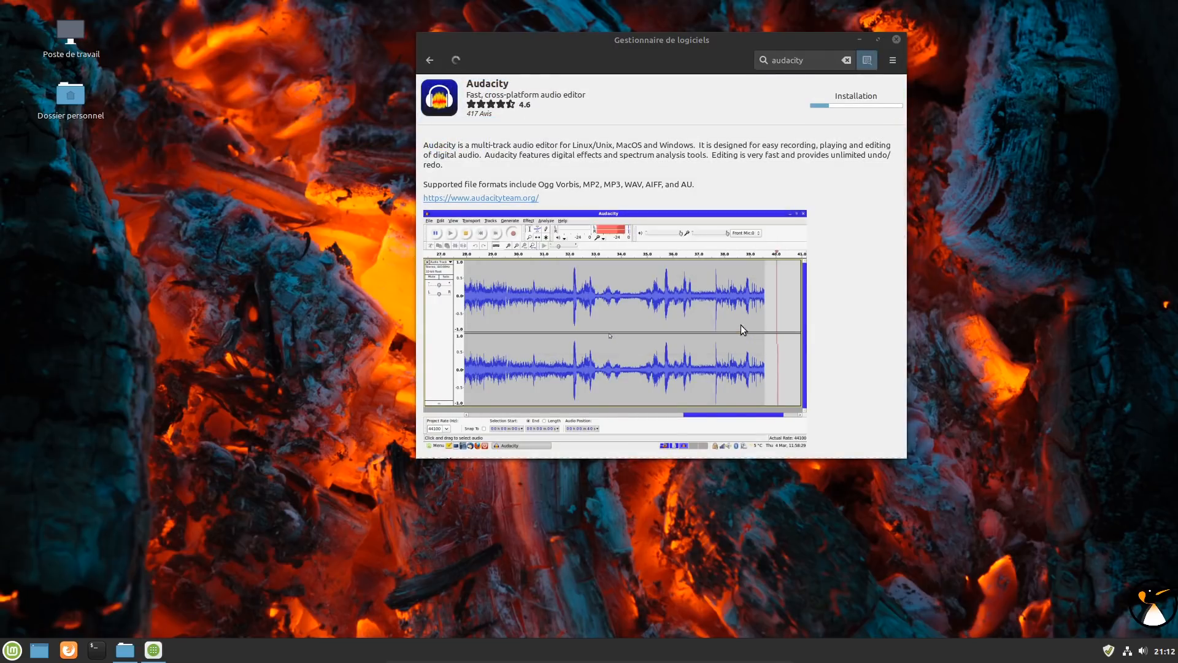
Step: Search for "kden" in the software manager, open the non-Flathub Kdenlive listing and examine its package details and version
{"action": "left_click", "coordinate": [430, 60]}
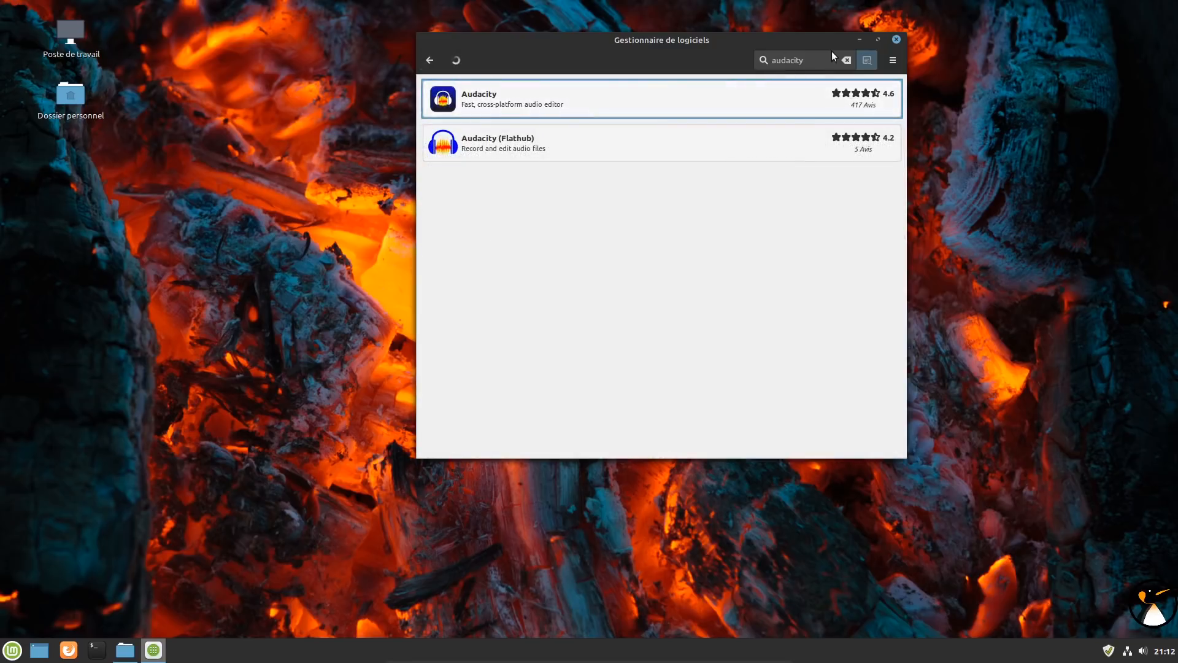
{"action": "double_click", "coordinate": [819, 61]}
{"action": "type", "text": "kden"}
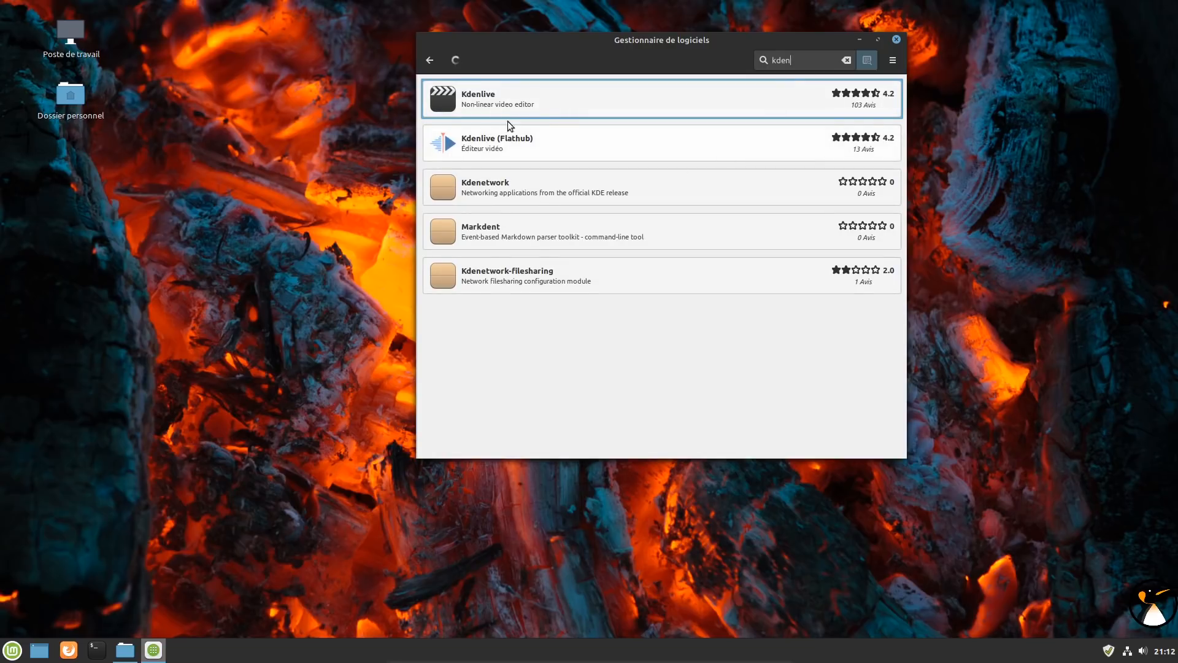
{"action": "left_click", "coordinate": [533, 113]}
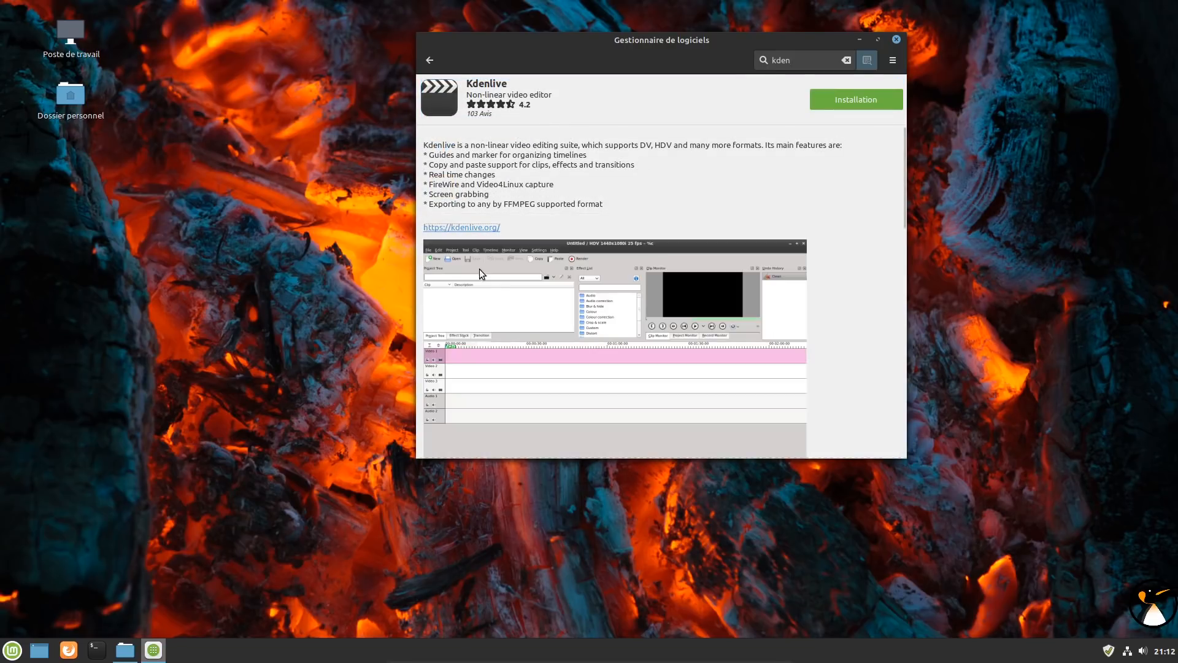
{"action": "left_click_drag", "start_coordinate": [901, 182], "coordinate": [897, 272]}
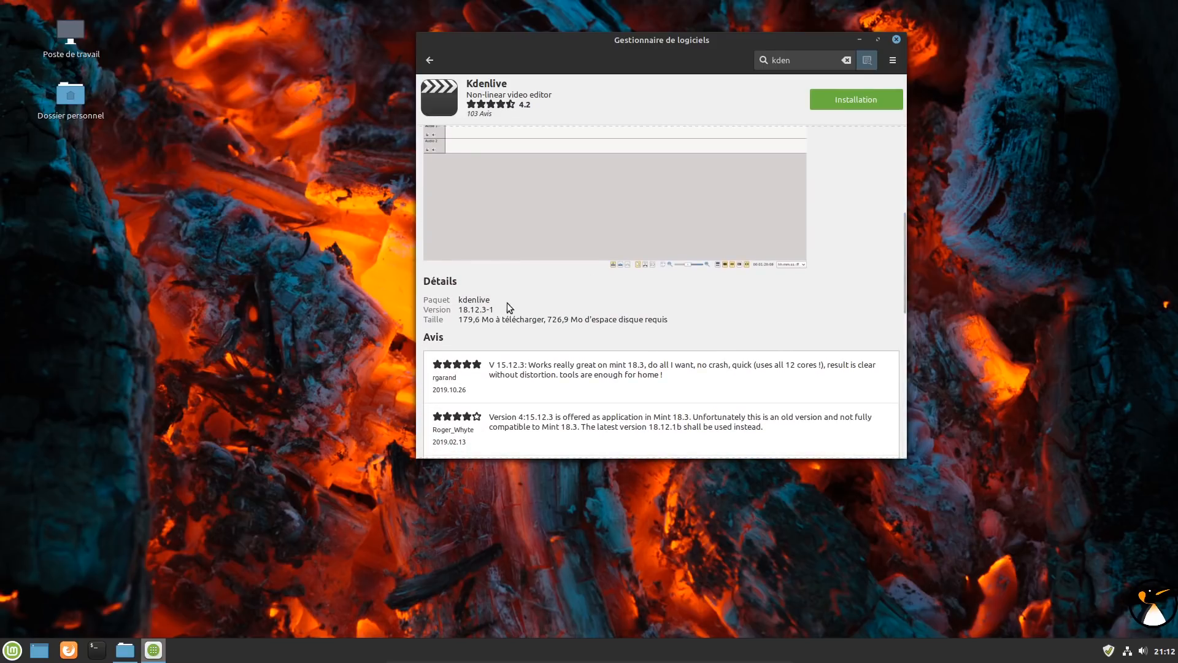
Step: Return to the search results, open the Flathub Kdenlive listing and install it, accepting the additional software
{"action": "left_click", "coordinate": [431, 64]}
{"action": "left_click", "coordinate": [513, 145]}
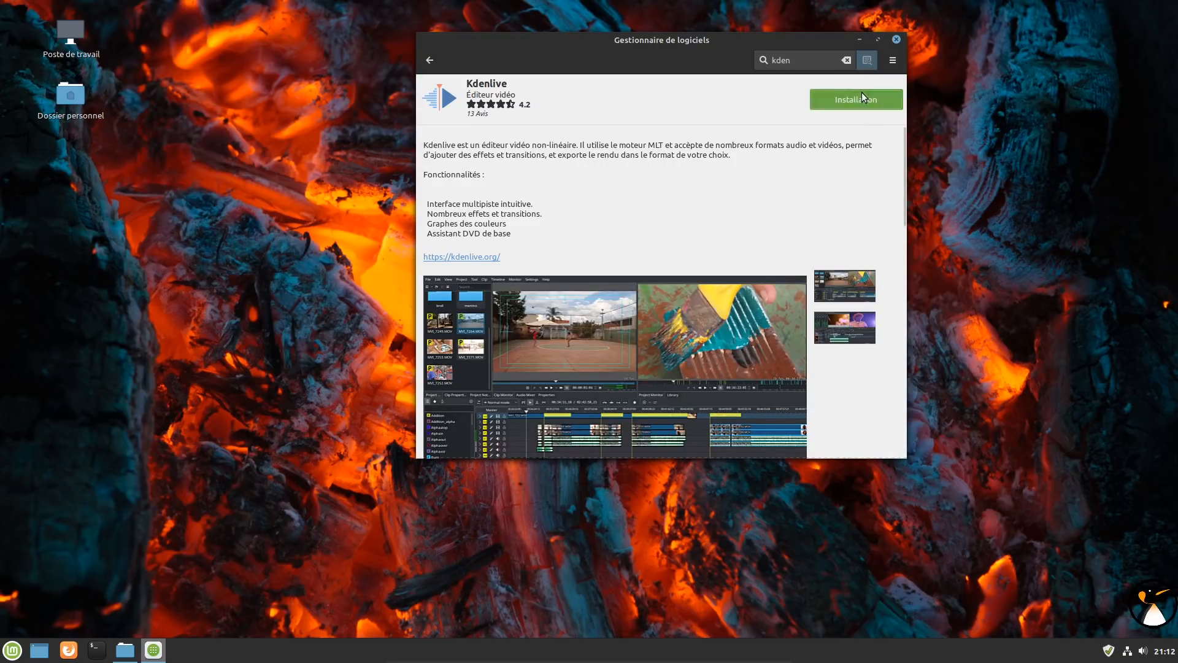
{"action": "left_click", "coordinate": [861, 94]}
{"action": "left_click", "coordinate": [743, 326]}
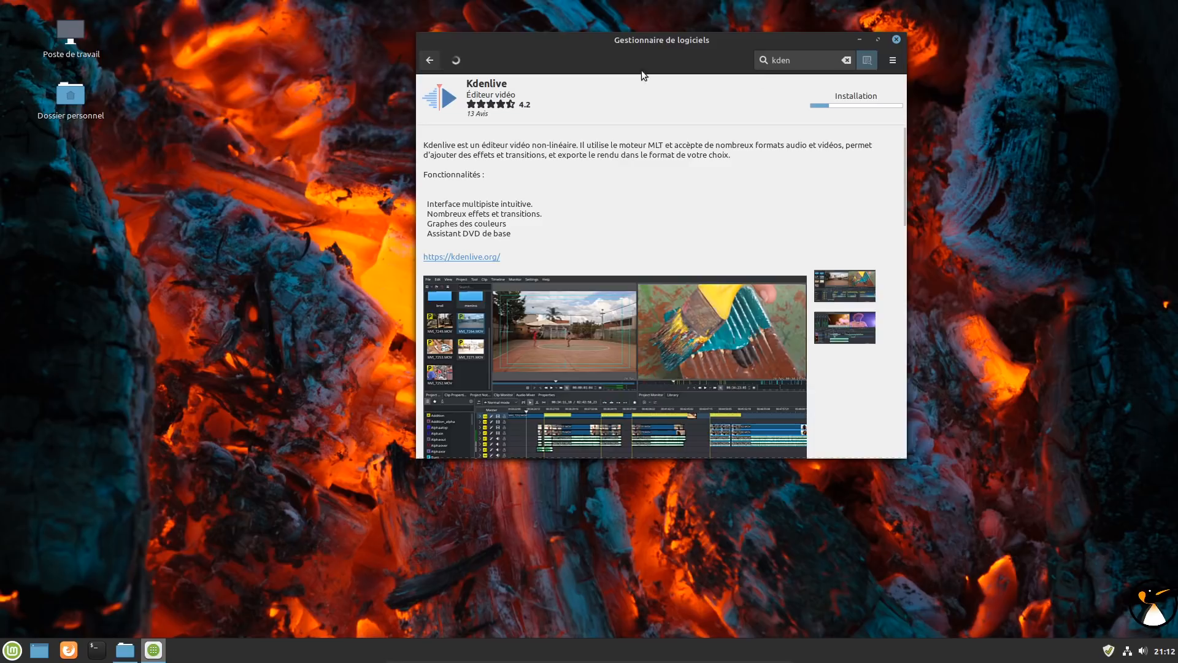
Step: Search the software manager for "audacity" and install the Flatpak version, accepting the additional software
{"action": "double_click", "coordinate": [814, 64]}
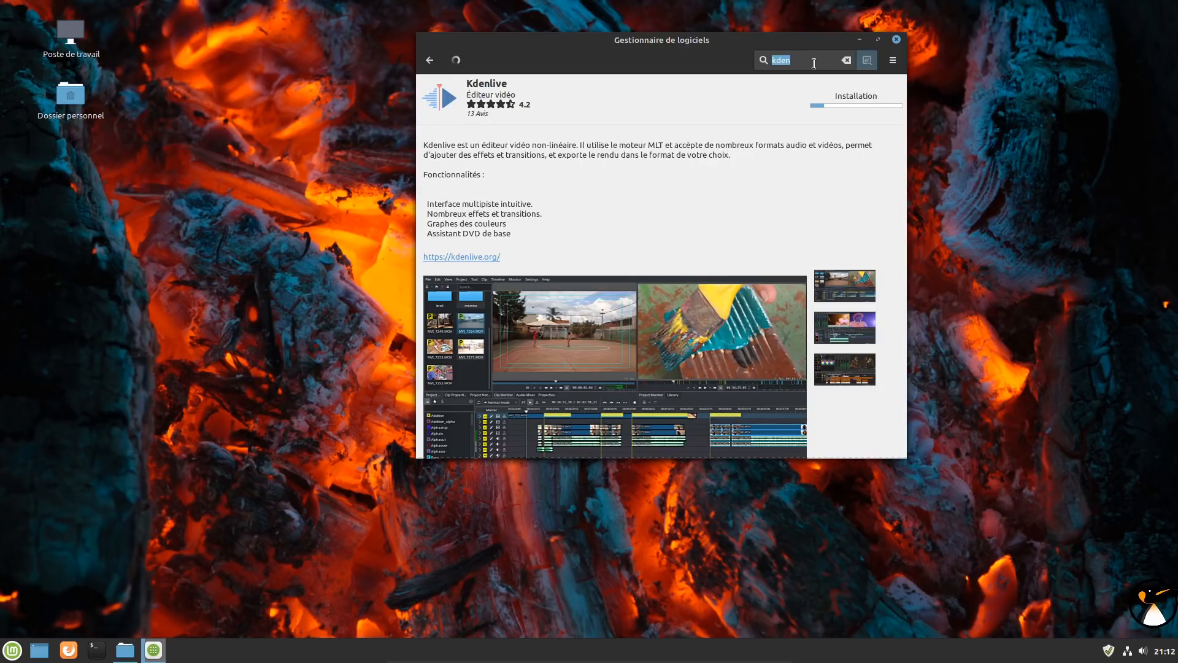
{"action": "type", "text": "auda"}
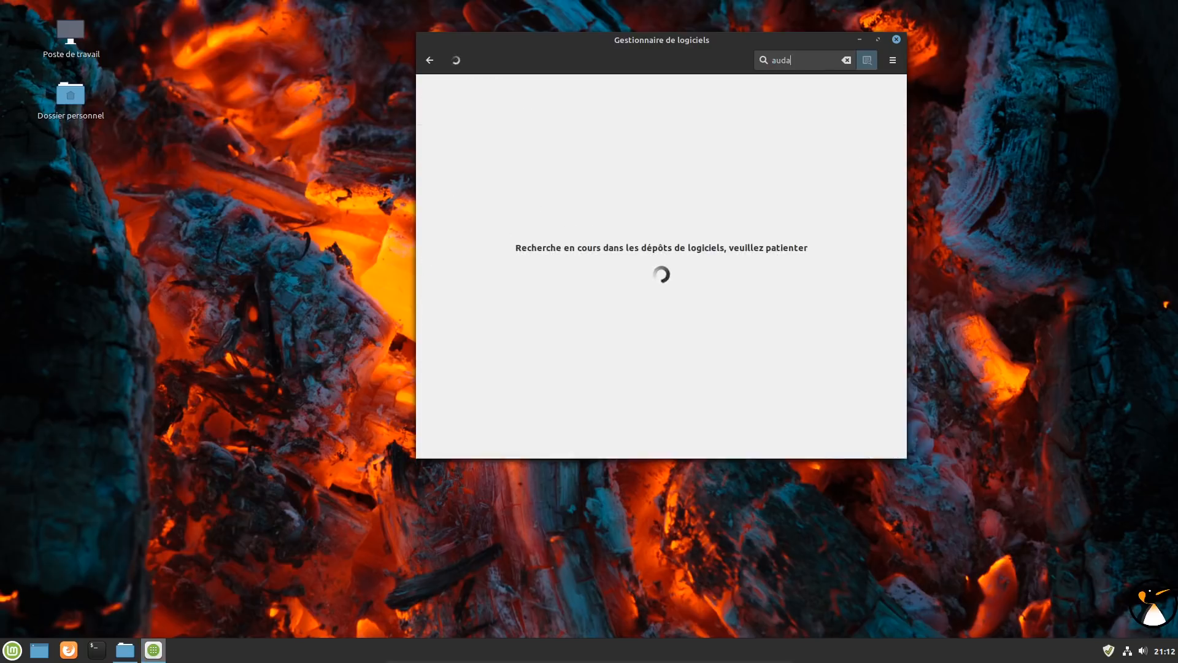
{"action": "type", "text": "city"}
{"action": "left_click", "coordinate": [583, 145]}
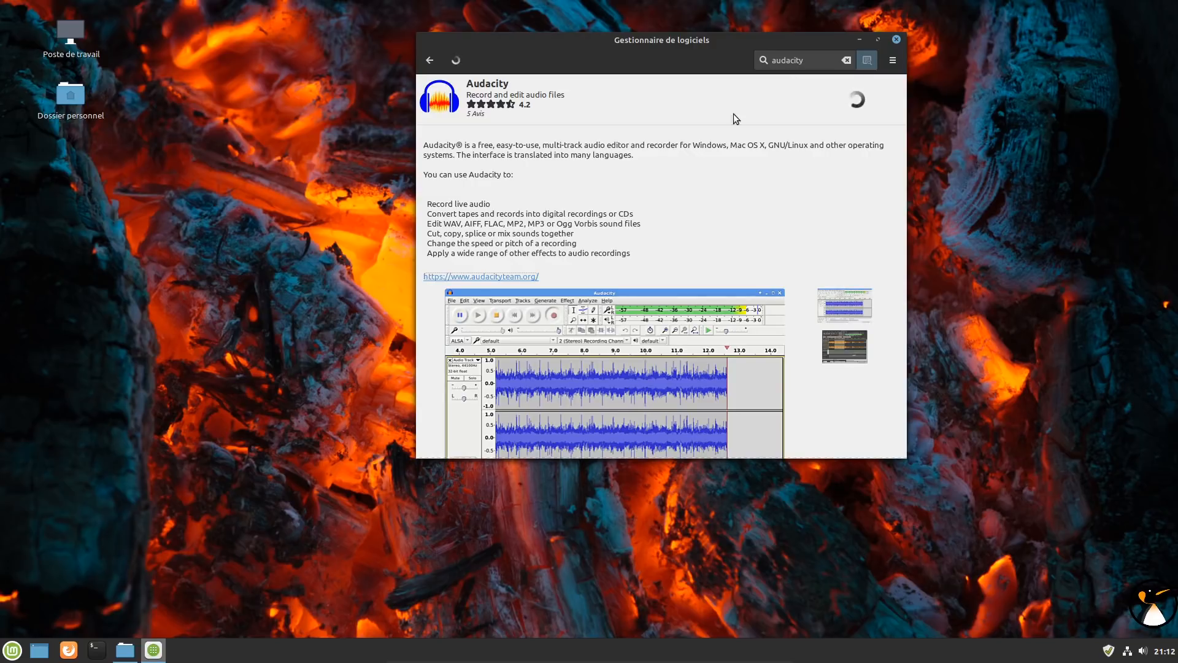
{"action": "left_click", "coordinate": [870, 100]}
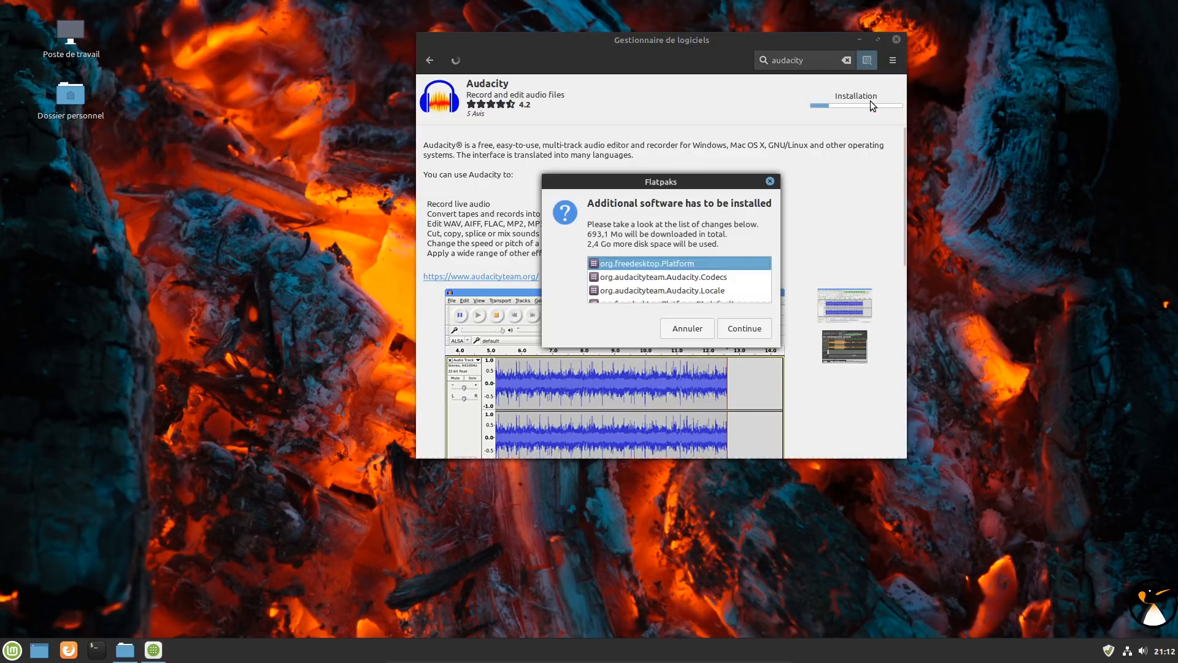
{"action": "left_click", "coordinate": [733, 331]}
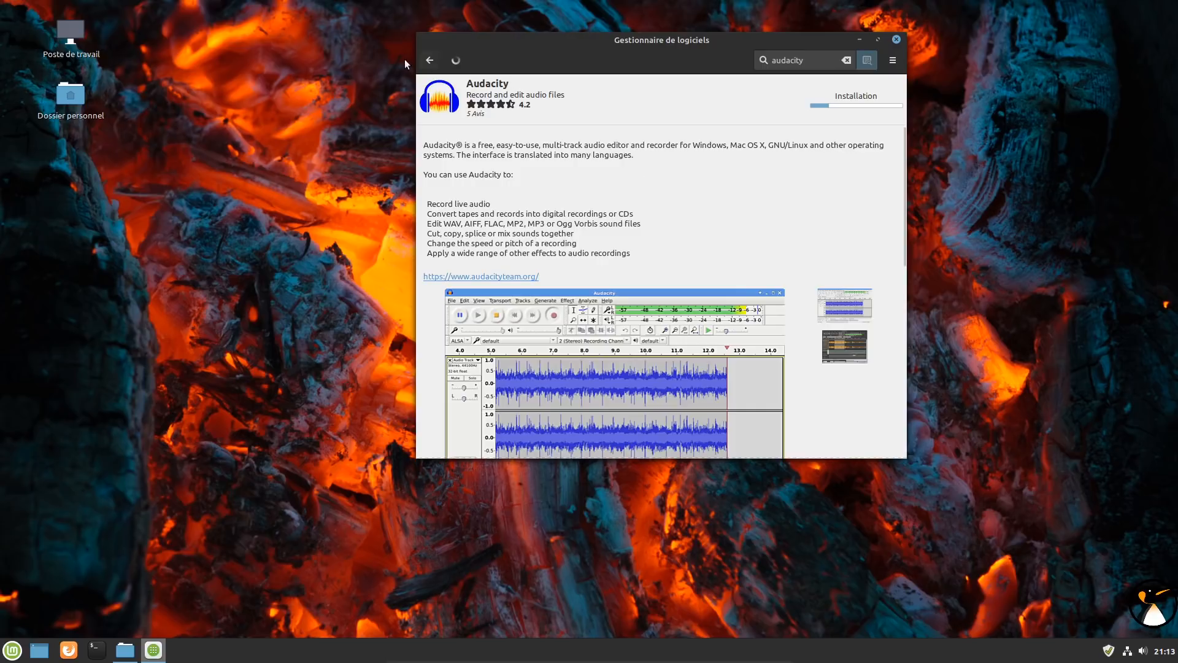
Step: Move the software manager aside and minimize it, then in Firefox search for "audionautix" and open the audionautix.com result
{"action": "left_click_drag", "start_coordinate": [507, 52], "coordinate": [672, 37]}
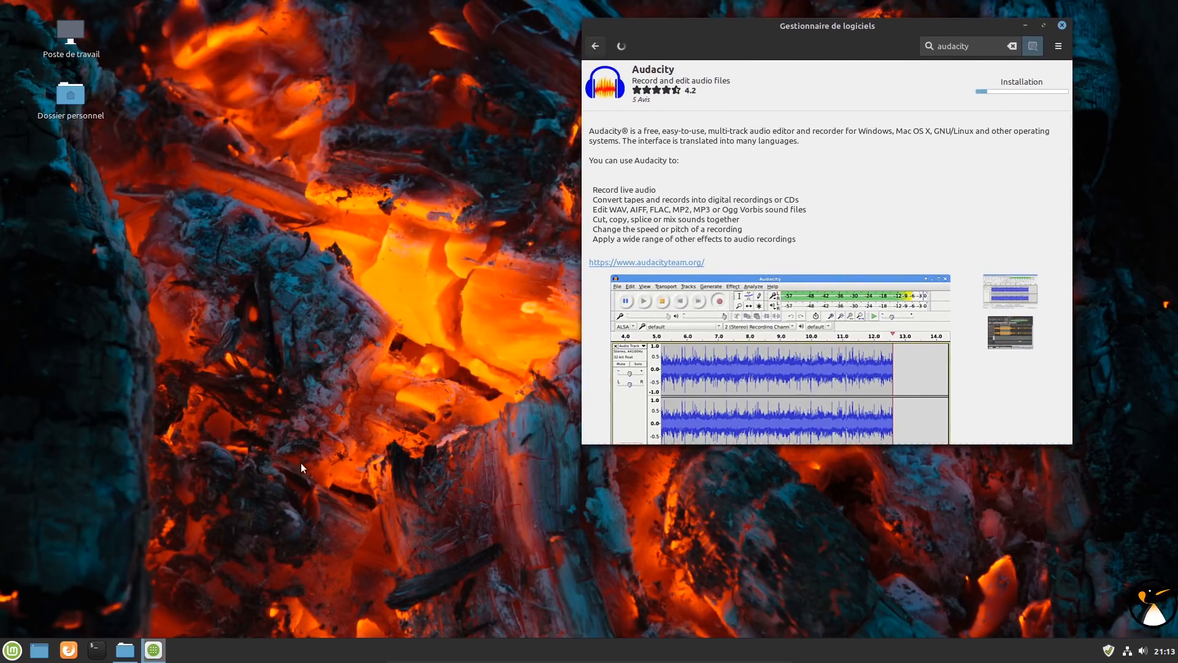
{"action": "left_click", "coordinate": [1025, 26]}
{"action": "left_click", "coordinate": [689, 80]}
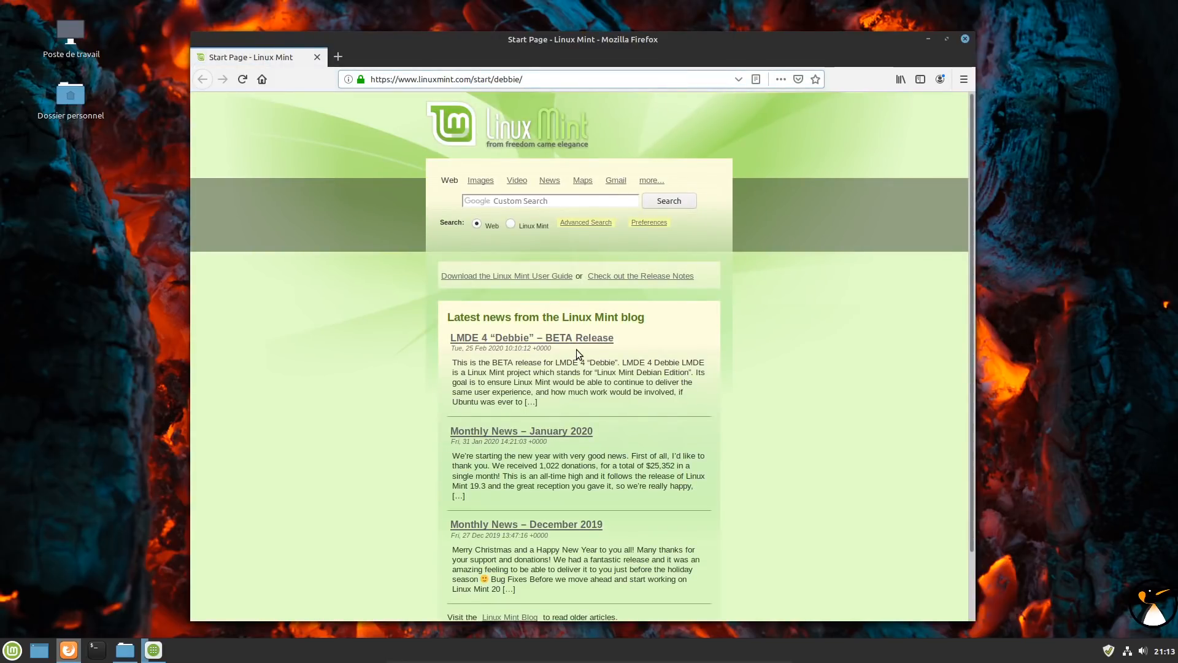
{"action": "left_click", "coordinate": [529, 79]}
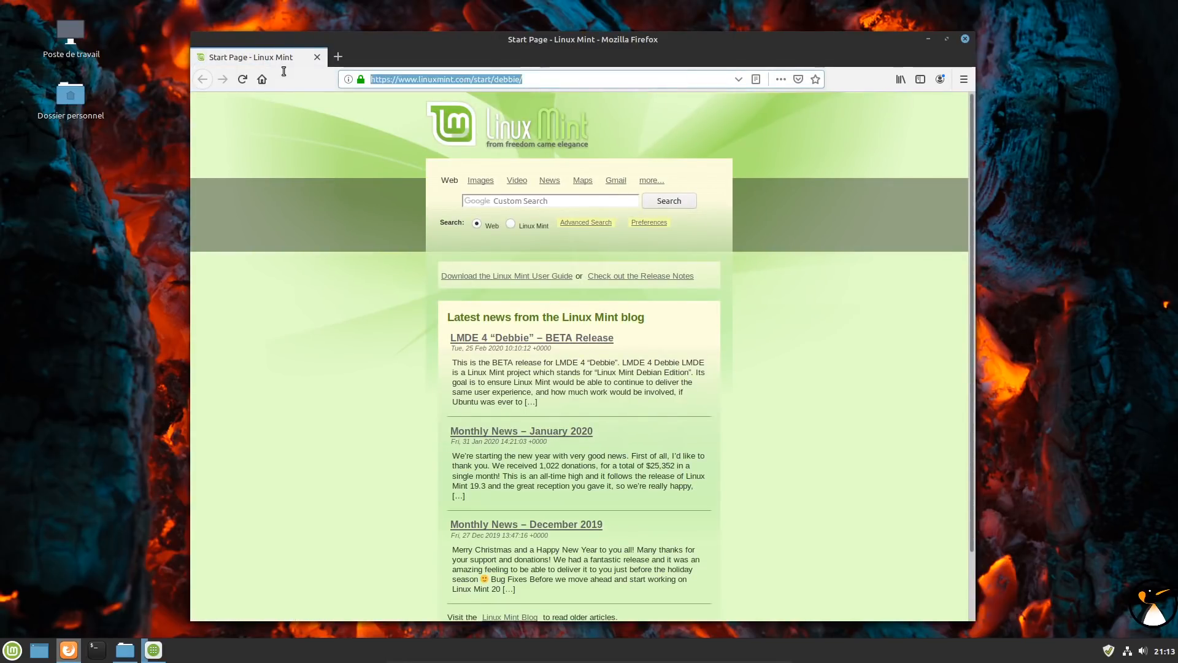
{"action": "type", "text": "audio"}
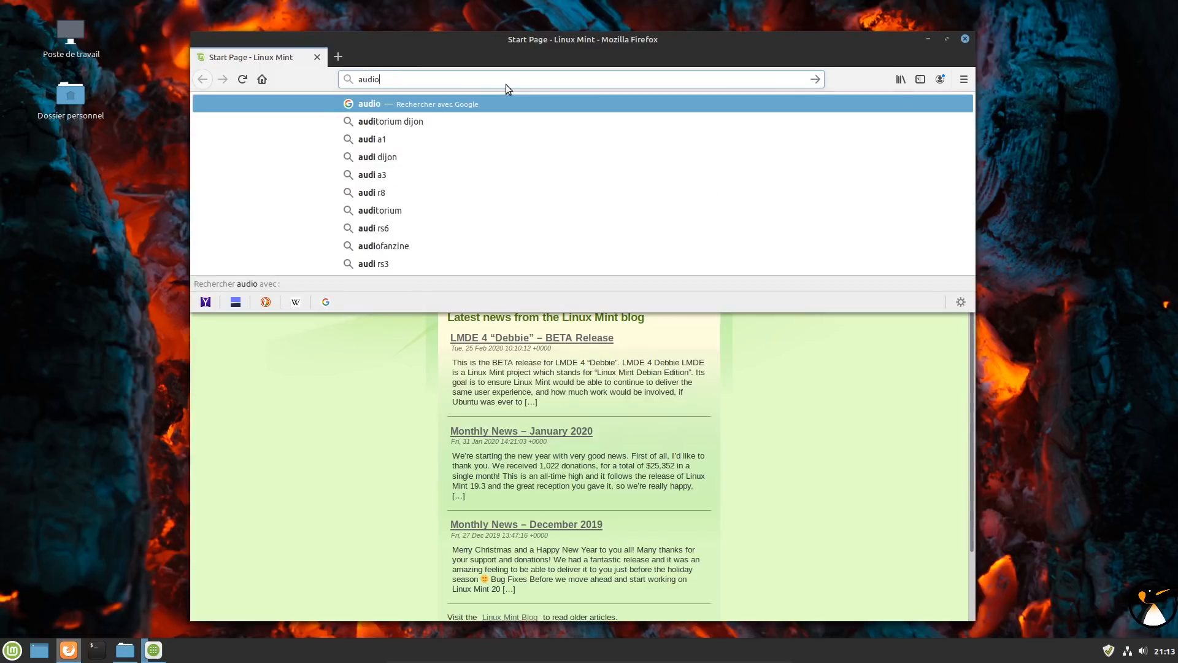
{"action": "type", "text": "nautix"}
{"action": "key", "text": "Return"}
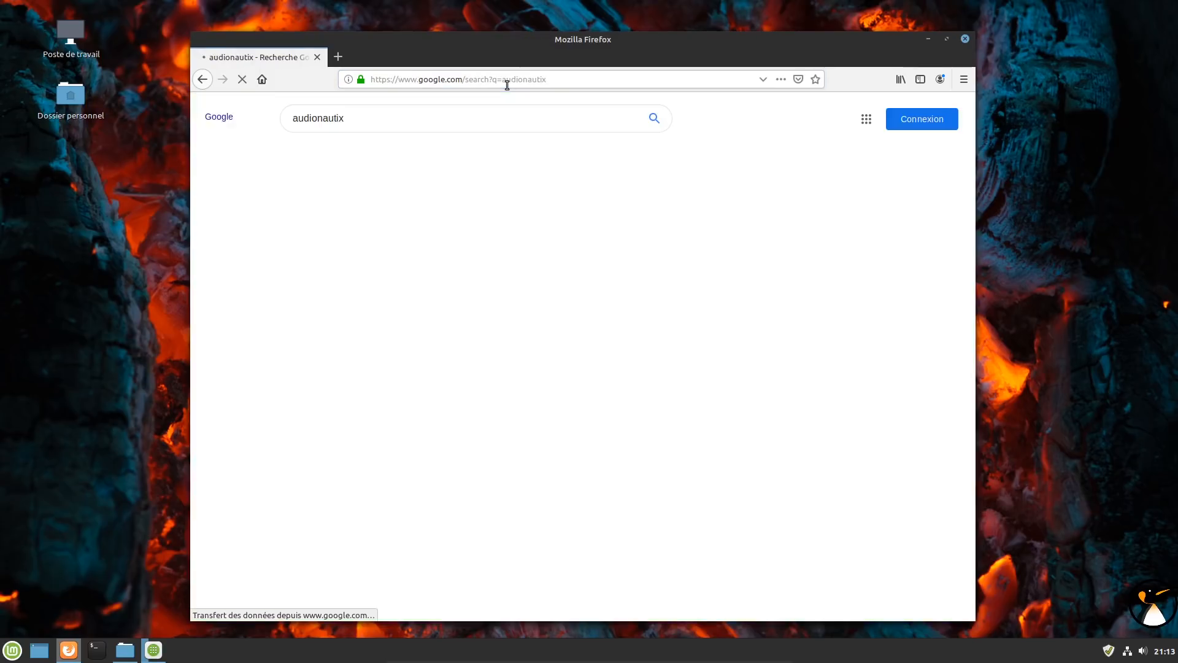
{"action": "left_click", "coordinate": [444, 345]}
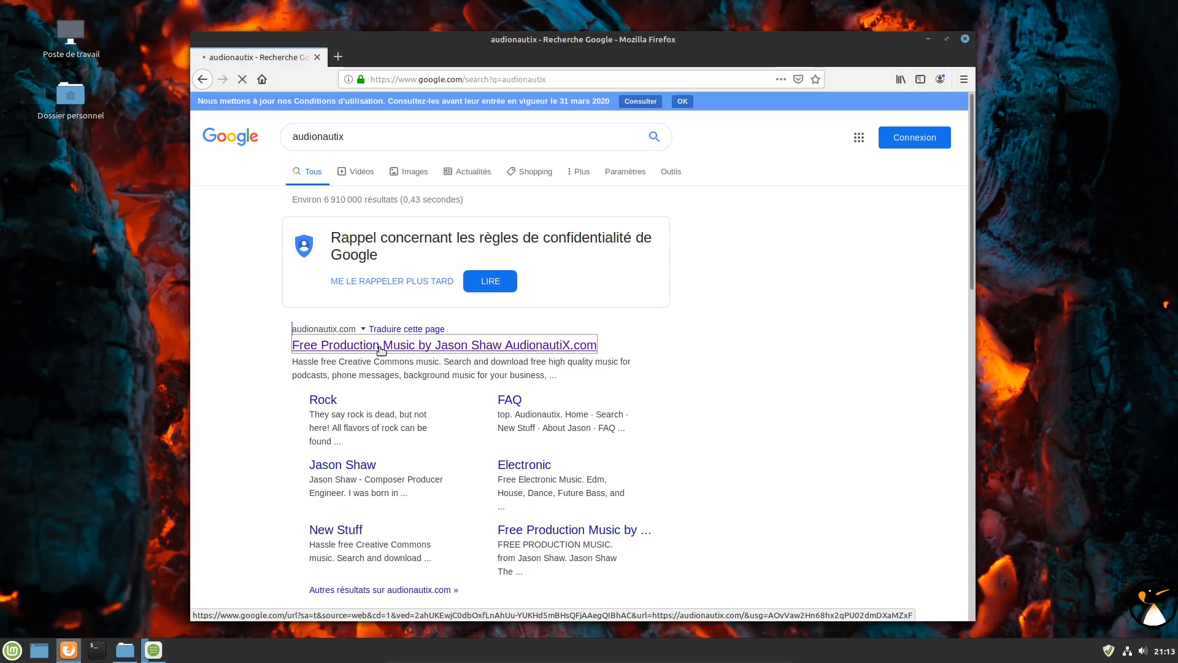
Step: Search the site's music by the title keyword "car" and save the Big Car Theft MP3
{"action": "scroll", "coordinate": [516, 381], "scroll_direction": "down", "scroll_amount": 5}
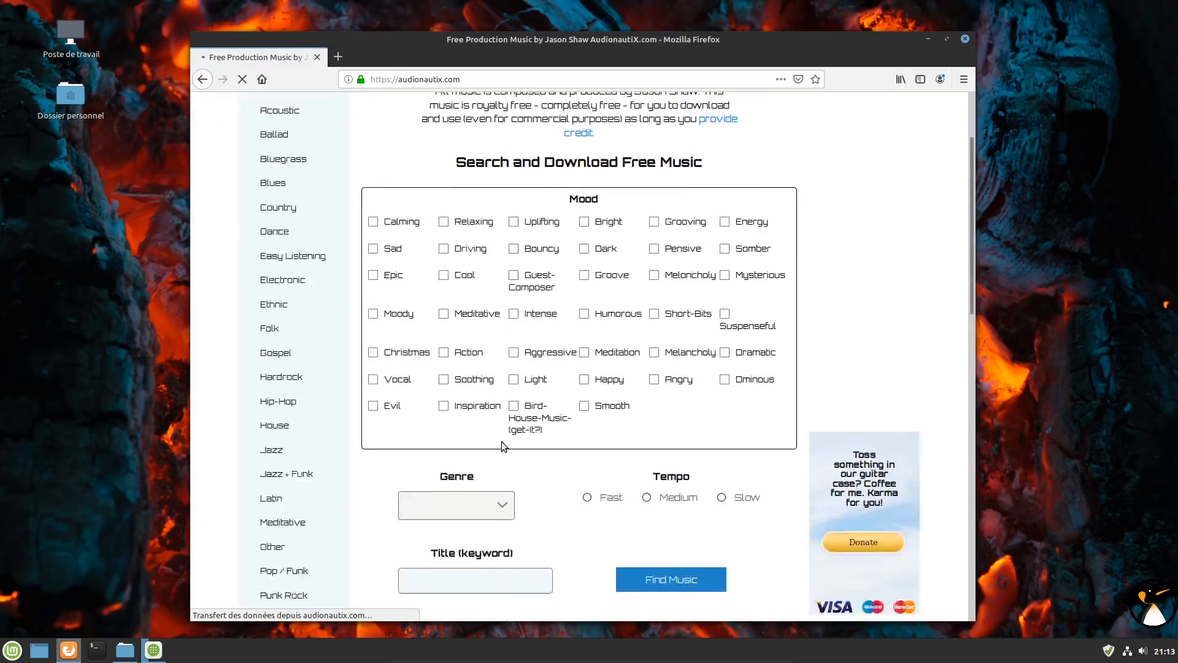
{"action": "left_click", "coordinate": [493, 496]}
{"action": "type", "text": "car"}
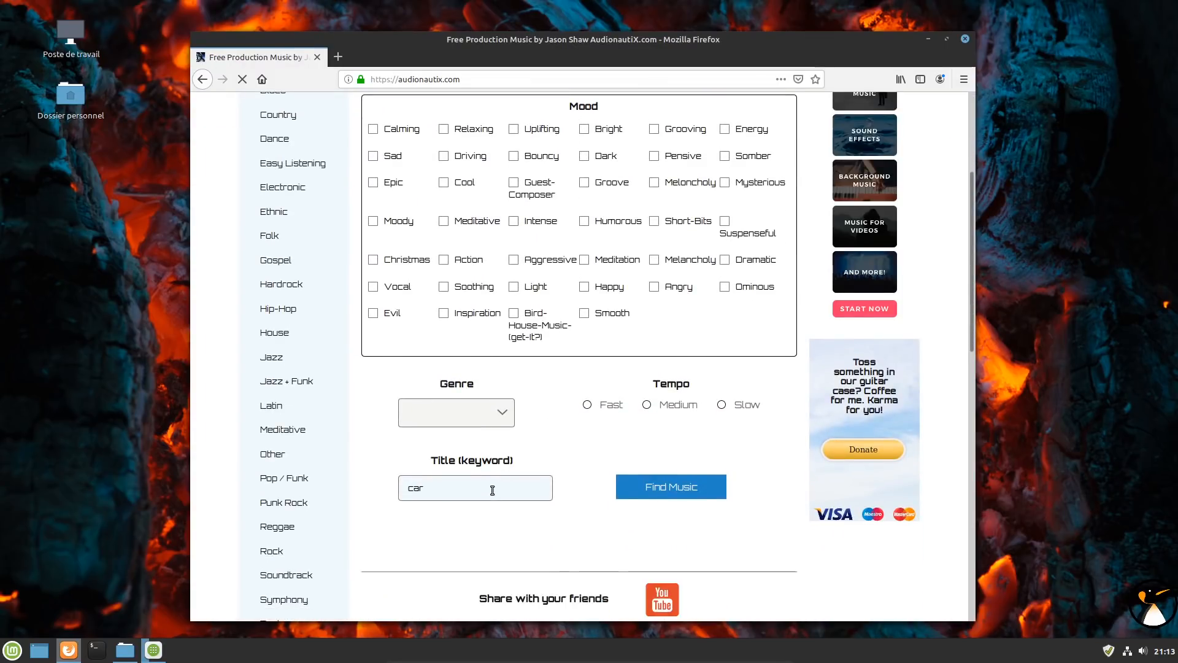
{"action": "key", "text": "Return"}
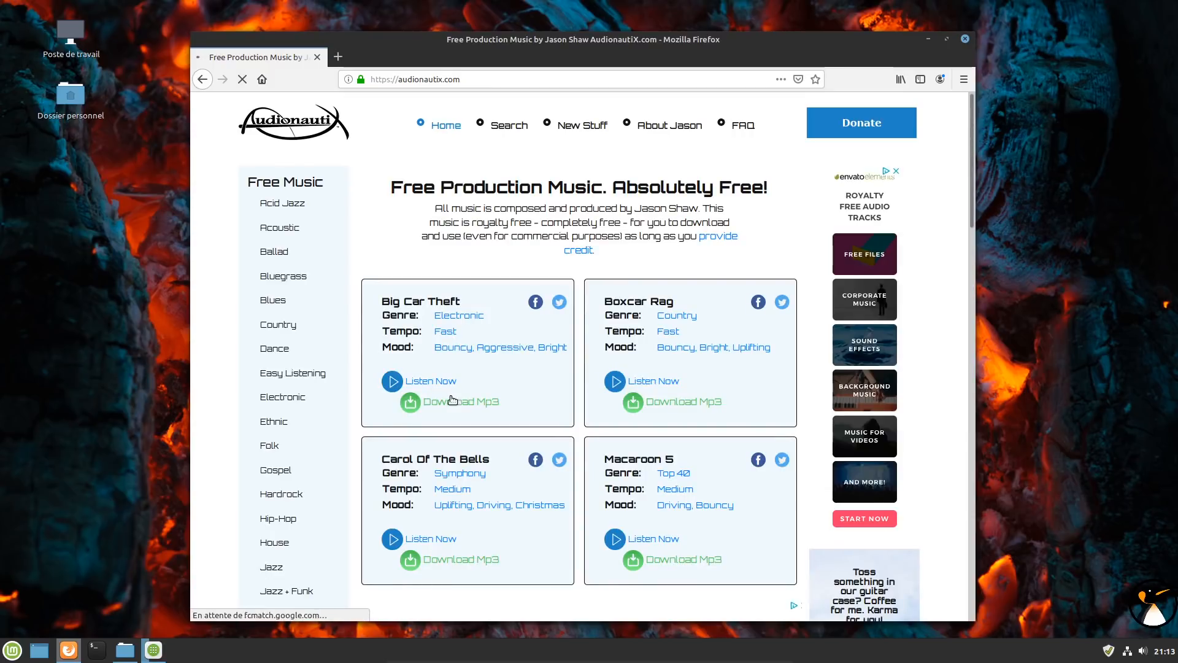
{"action": "left_click", "coordinate": [448, 403]}
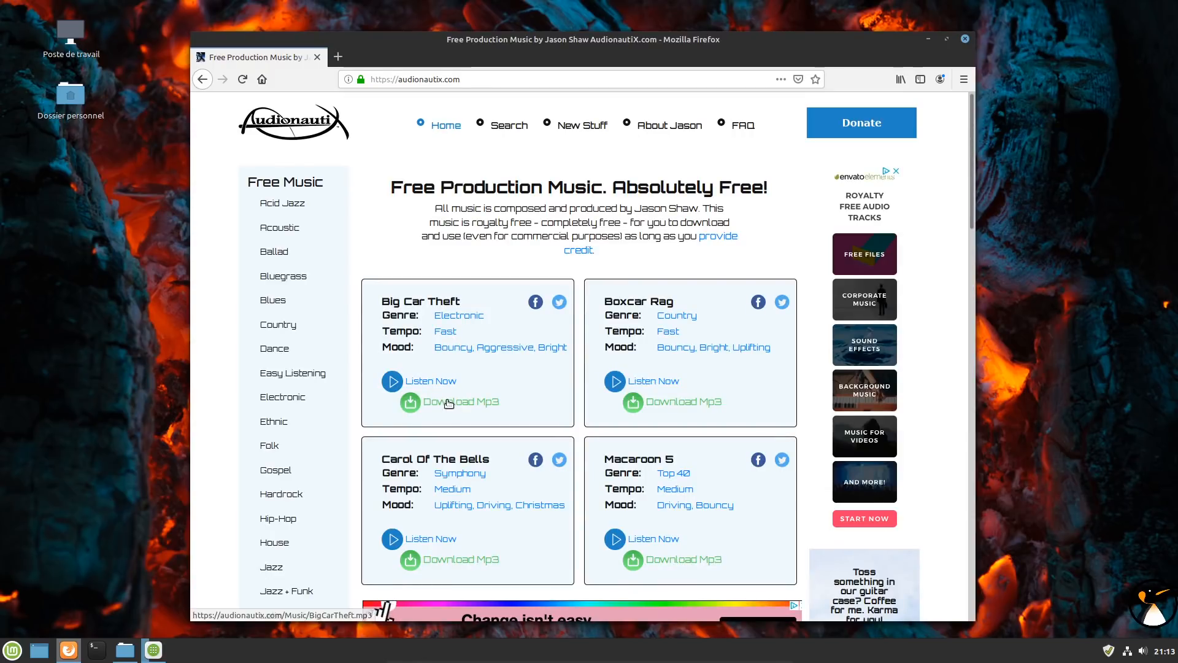
{"action": "left_click", "coordinate": [528, 348]}
{"action": "left_click", "coordinate": [686, 405]}
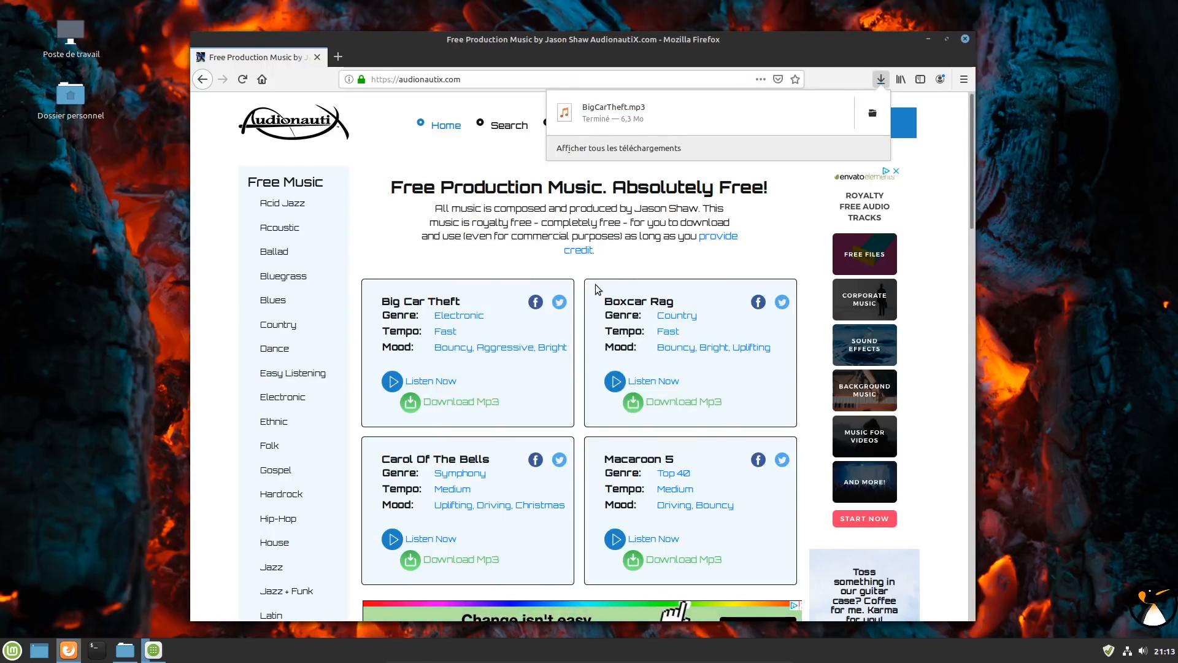
Step: Open the Easy Listening music category and save the In The Field MP3
{"action": "left_click", "coordinate": [355, 351]}
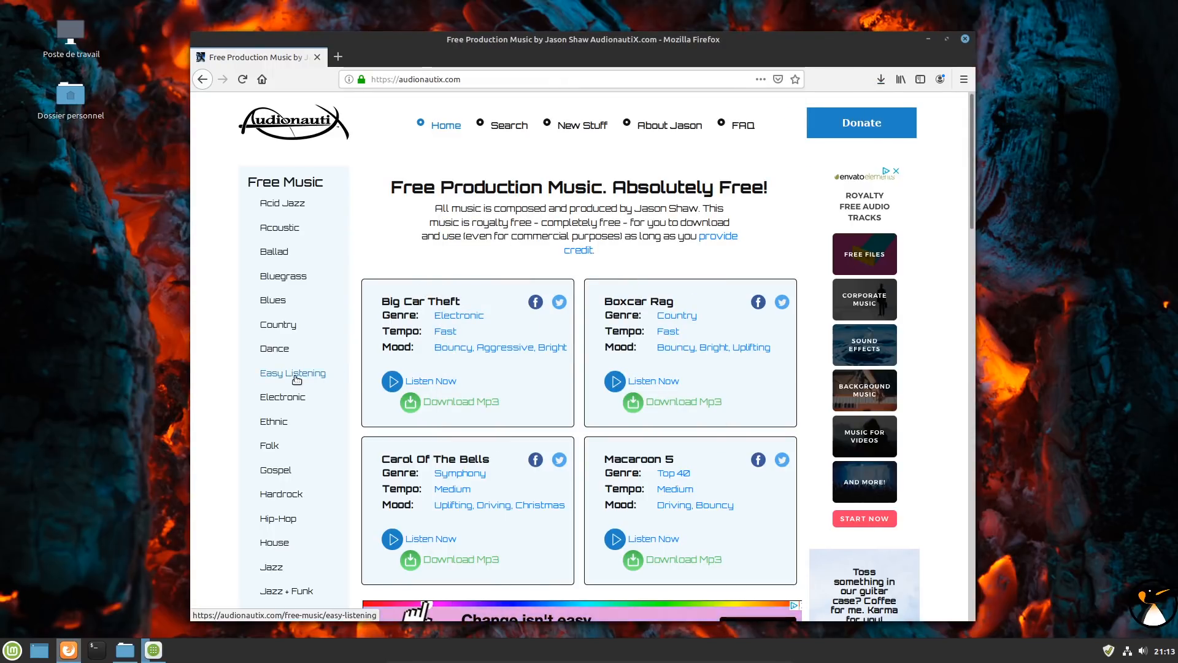
{"action": "left_click", "coordinate": [296, 380]}
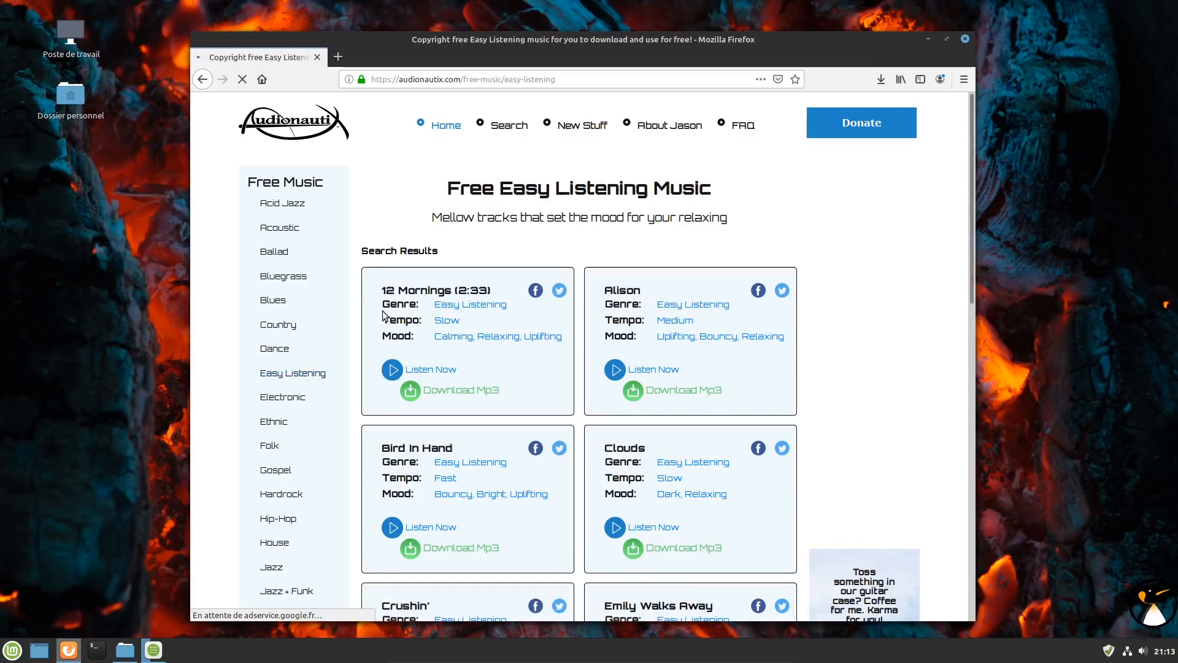
{"action": "scroll", "coordinate": [560, 288], "scroll_direction": "down", "scroll_amount": 4}
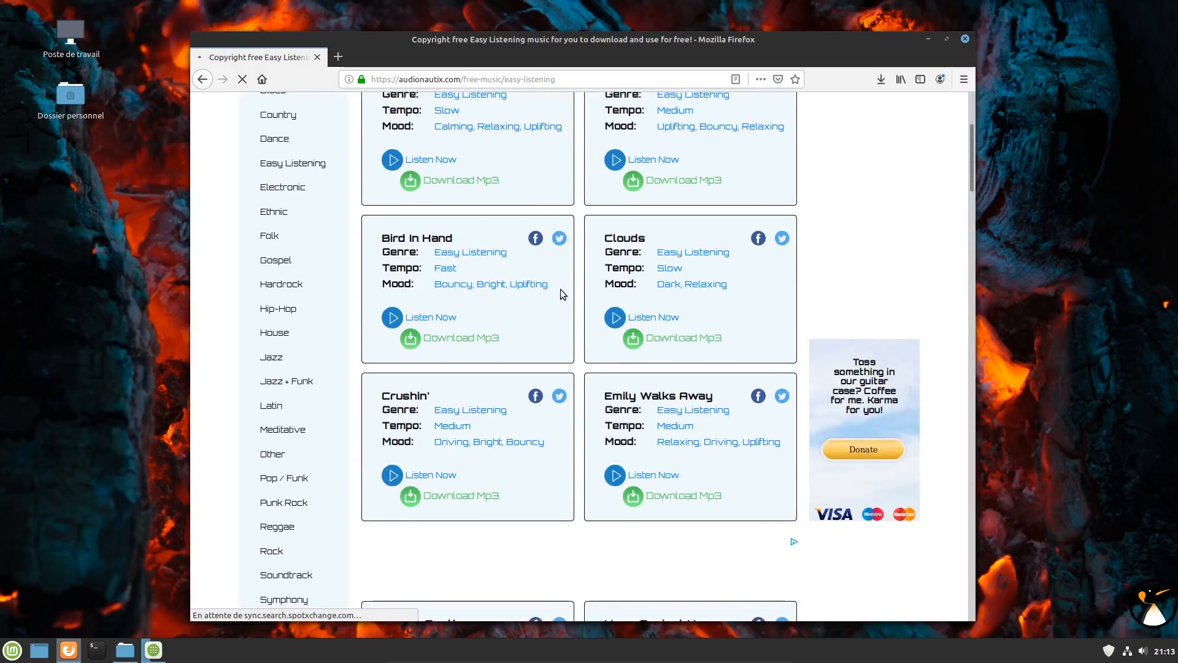
{"action": "scroll", "coordinate": [561, 295], "scroll_direction": "down", "scroll_amount": 6}
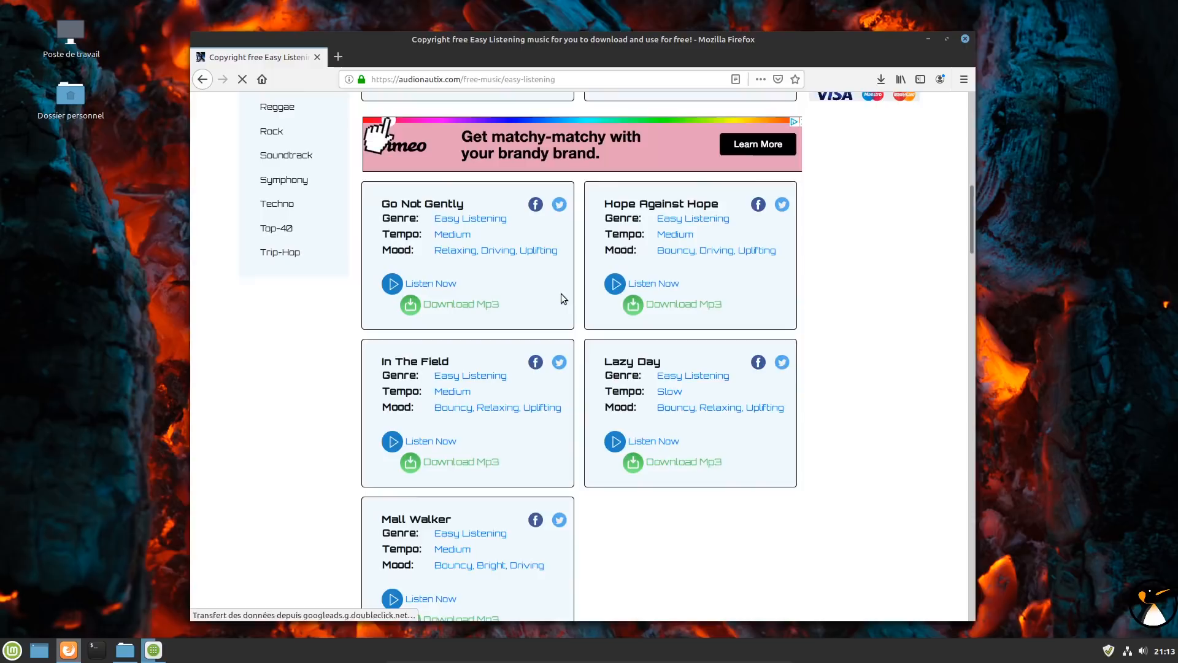
{"action": "scroll", "coordinate": [561, 307], "scroll_direction": "down", "scroll_amount": 1}
{"action": "left_click", "coordinate": [454, 393]}
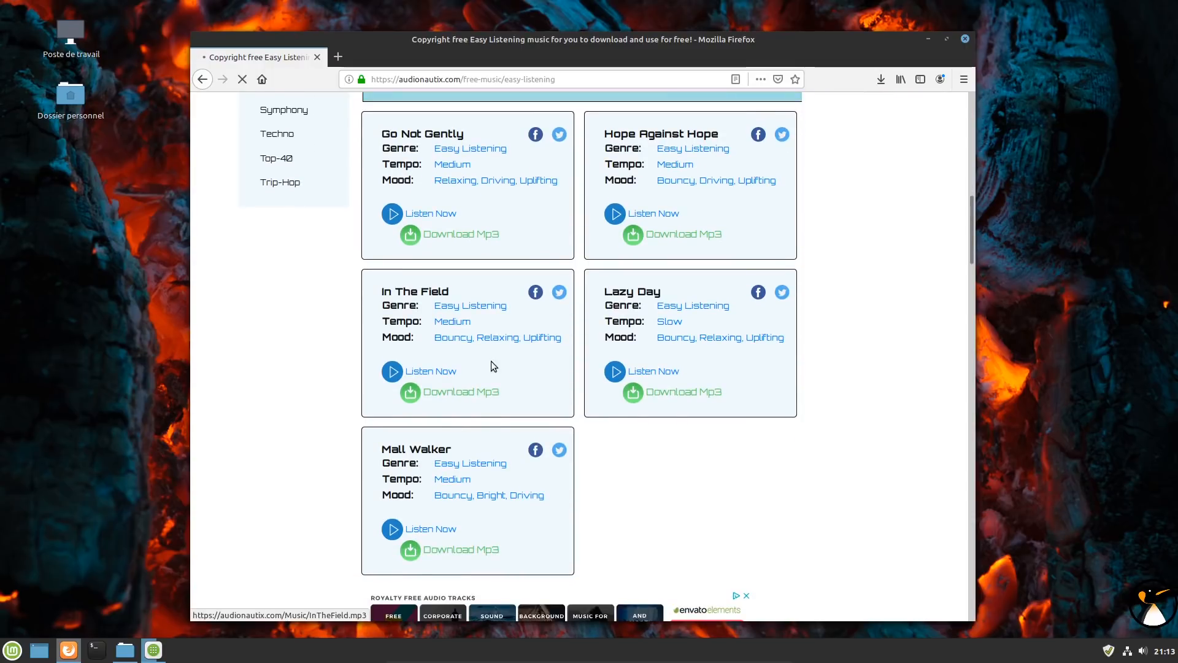
{"action": "left_click", "coordinate": [687, 404]}
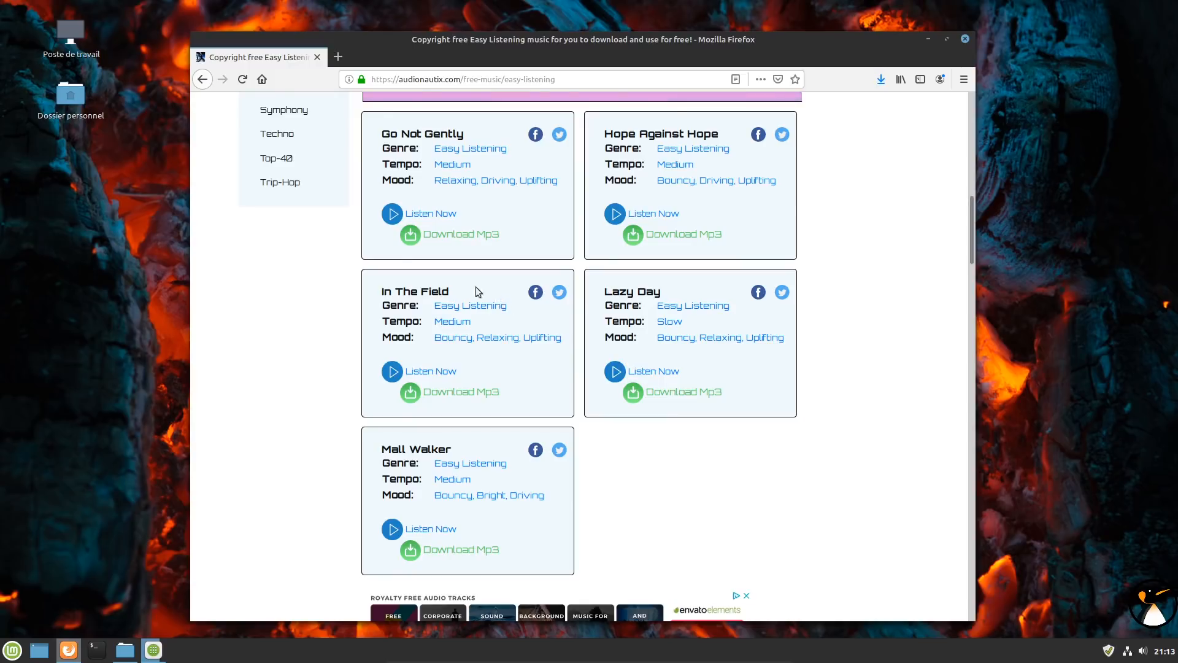
Step: Leave the Easy Listening category for the previous page and run another search by title keyword
{"action": "scroll", "coordinate": [476, 286], "scroll_direction": "up", "scroll_amount": 7}
{"action": "scroll", "coordinate": [423, 203], "scroll_direction": "up", "scroll_amount": 1}
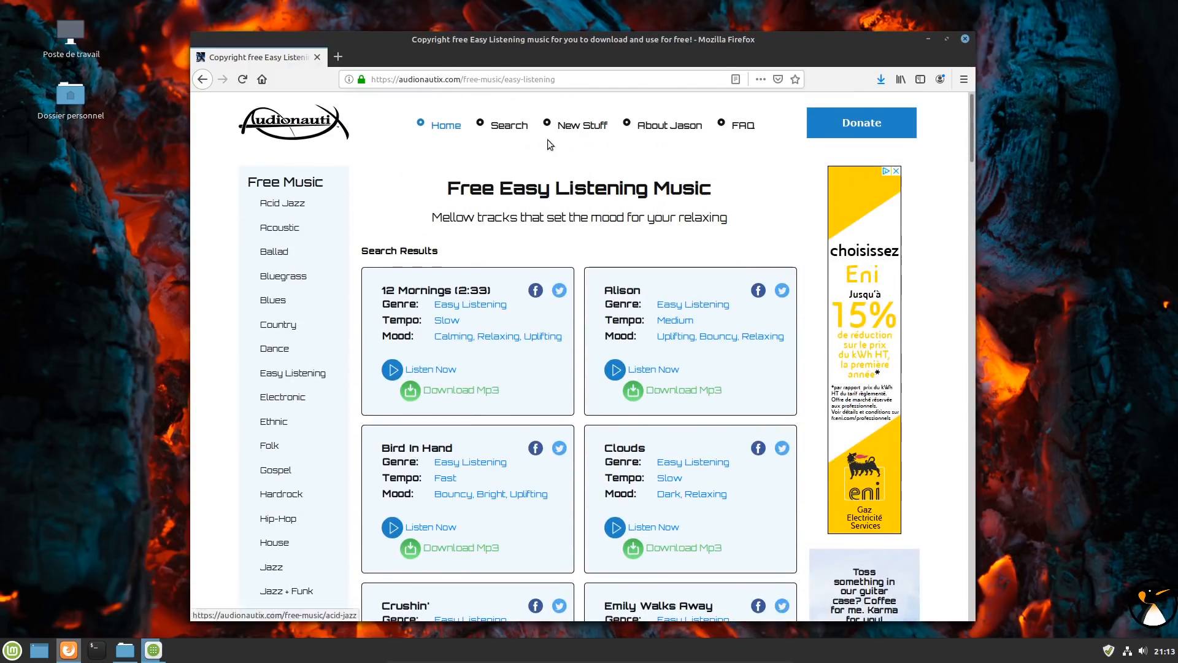
{"action": "scroll", "coordinate": [344, 382], "scroll_direction": "down", "scroll_amount": 3}
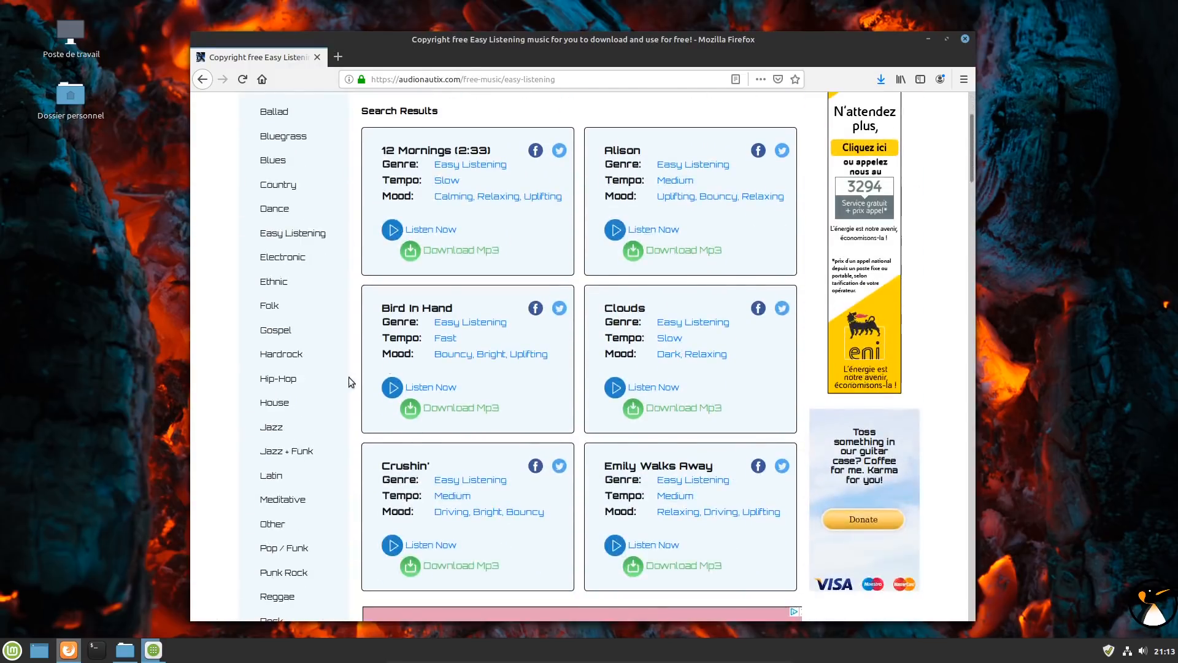
{"action": "scroll", "coordinate": [360, 297], "scroll_direction": "up", "scroll_amount": 2}
{"action": "left_click", "coordinate": [207, 76]}
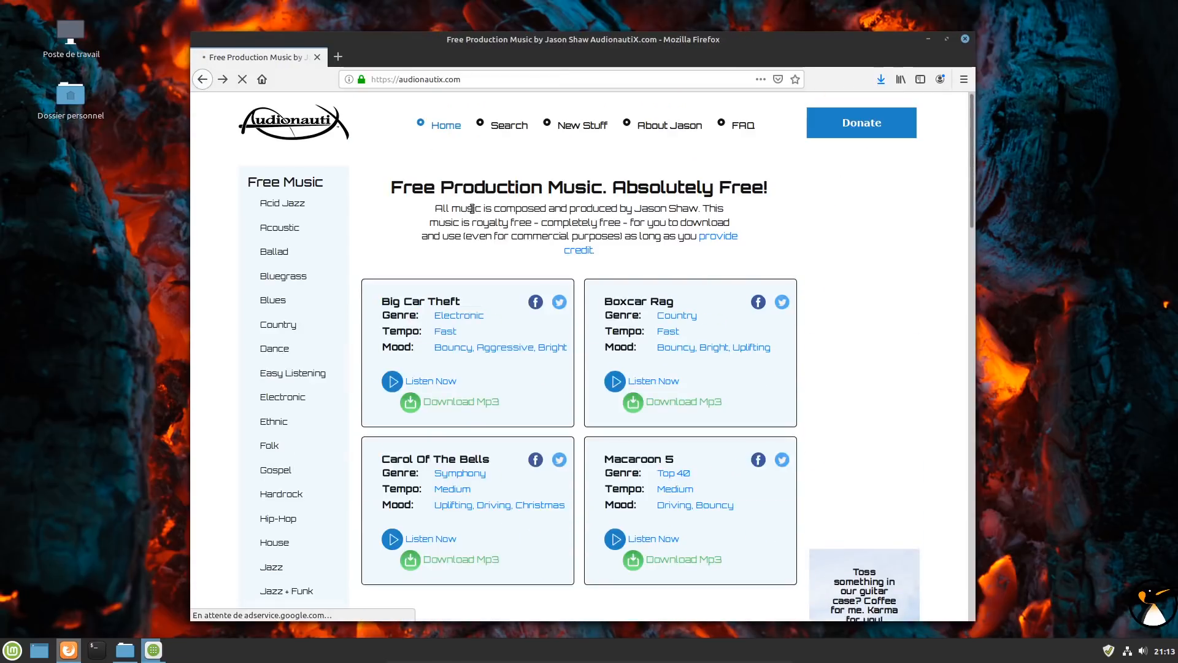
{"action": "scroll", "coordinate": [559, 217], "scroll_direction": "down", "scroll_amount": 8}
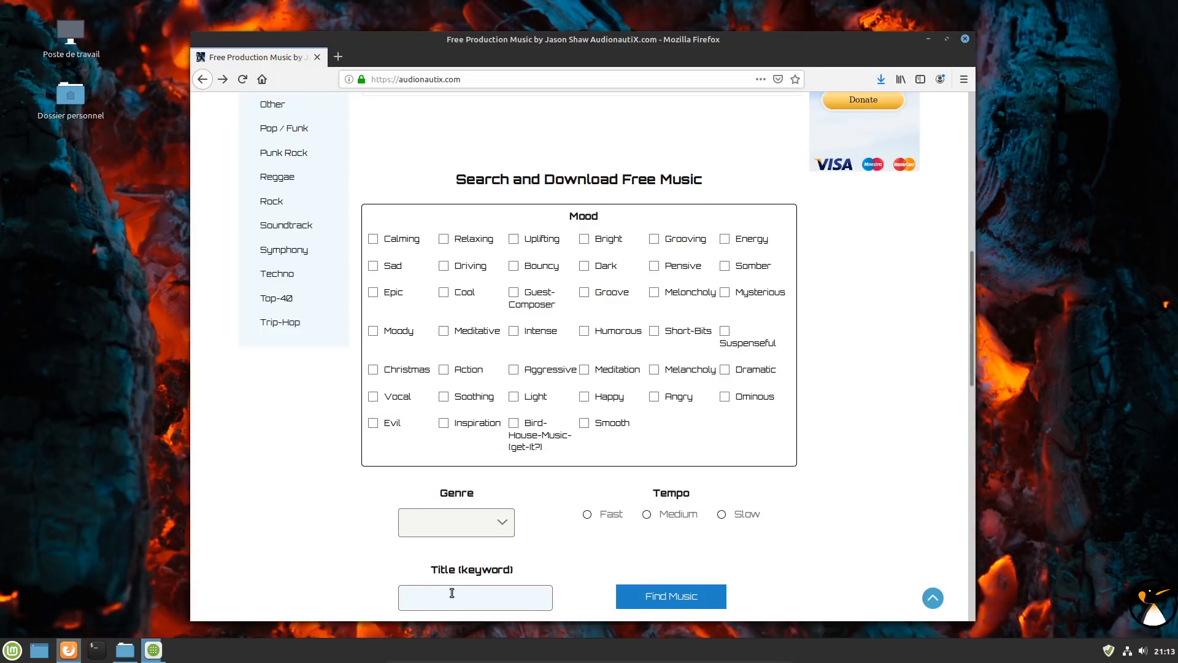
{"action": "key", "text": "Return"}
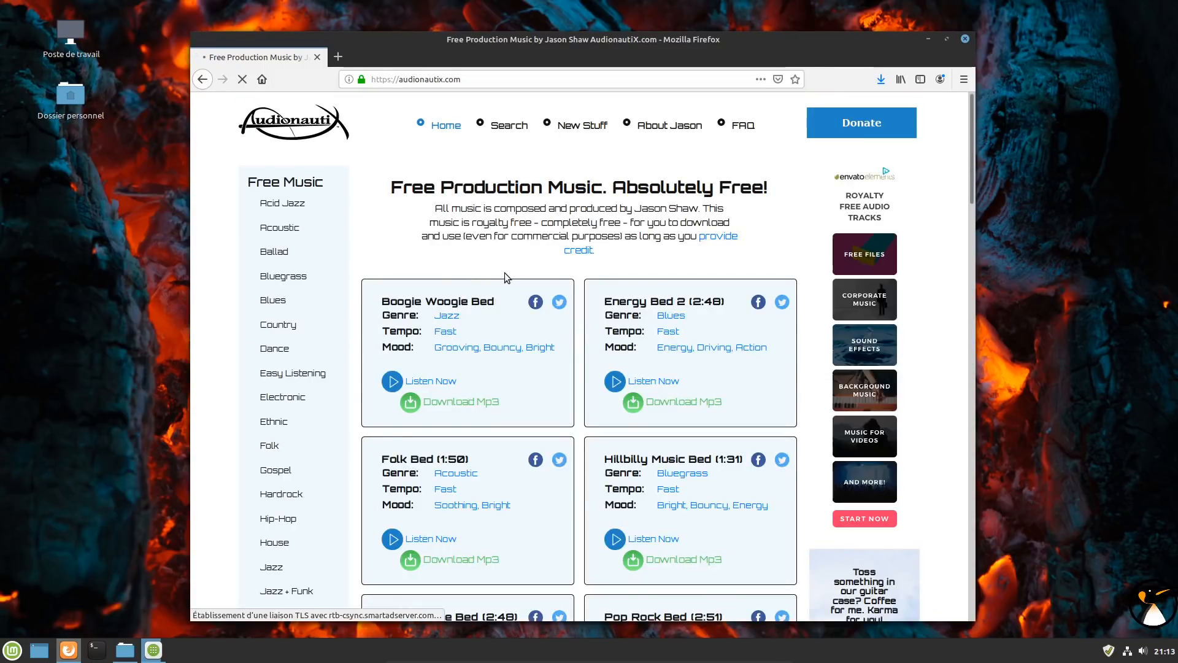
Step: Find Pop Rock Bed (2:51) in the search results and save its MP3 file
{"action": "scroll", "coordinate": [499, 314], "scroll_direction": "down", "scroll_amount": 5}
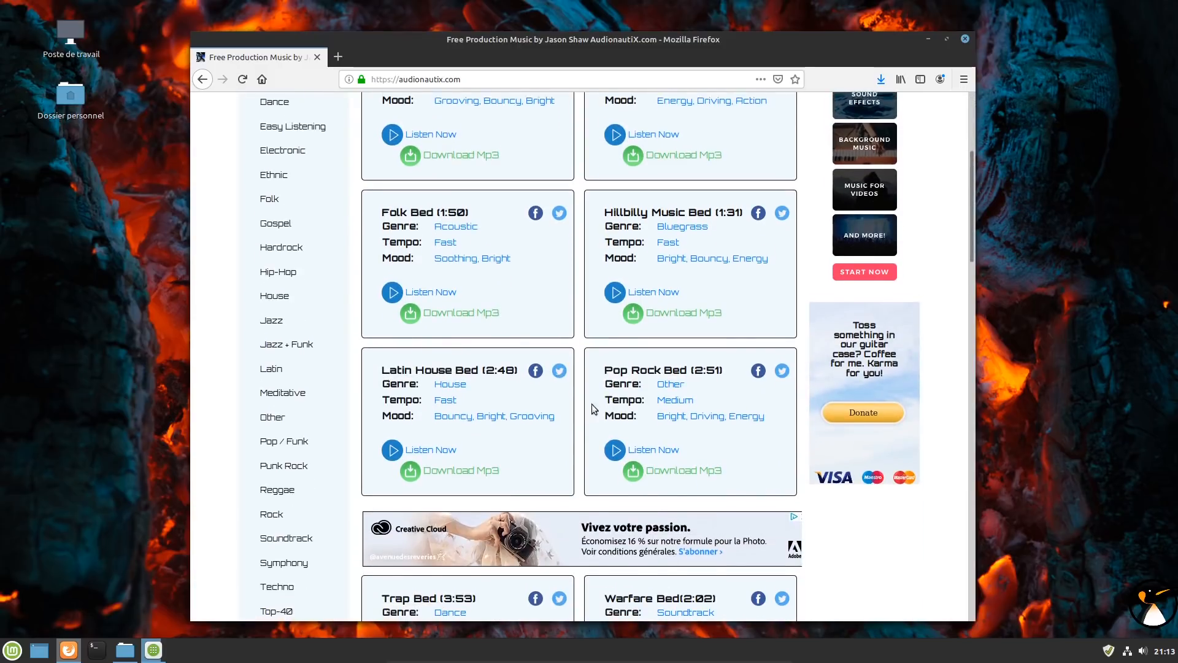
{"action": "left_click", "coordinate": [681, 439]}
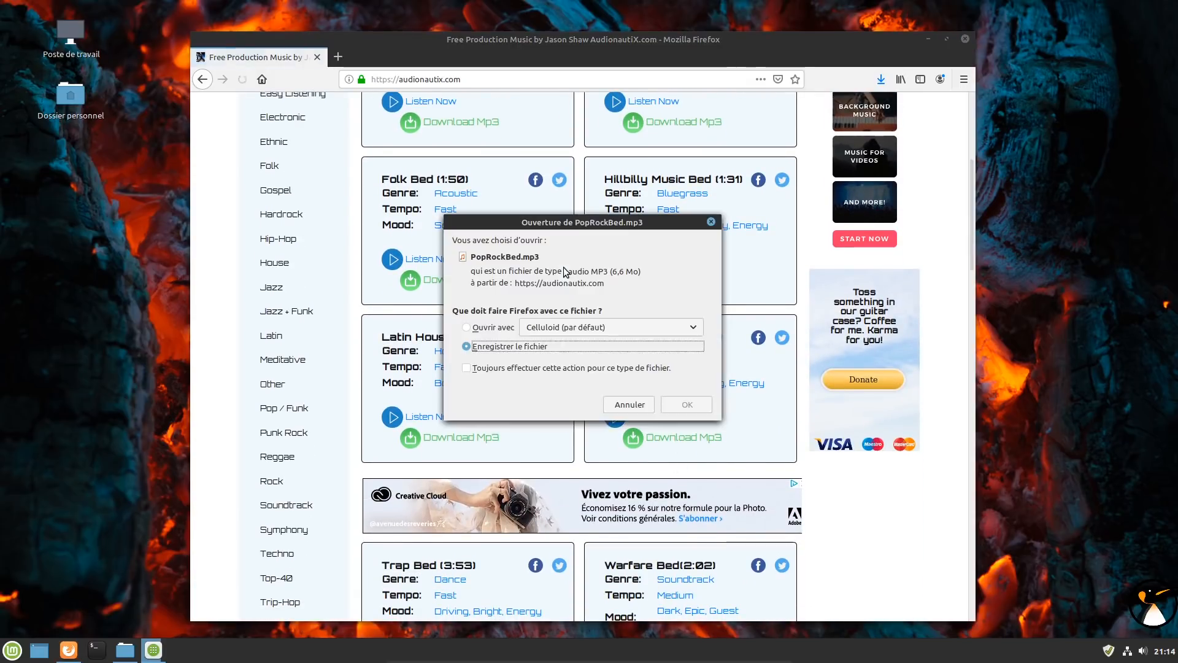
{"action": "left_click", "coordinate": [688, 407]}
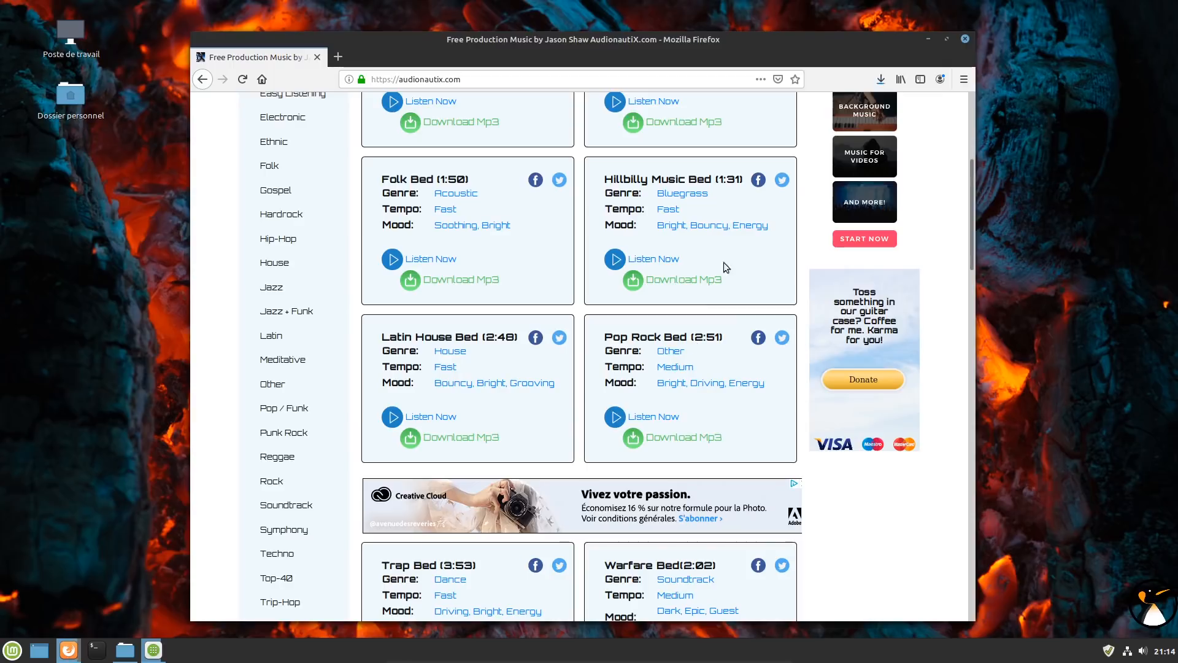
Step: Show the downloaded BigCarTheft.mp3 in its containing folder and close Firefox
{"action": "left_click", "coordinate": [881, 79]}
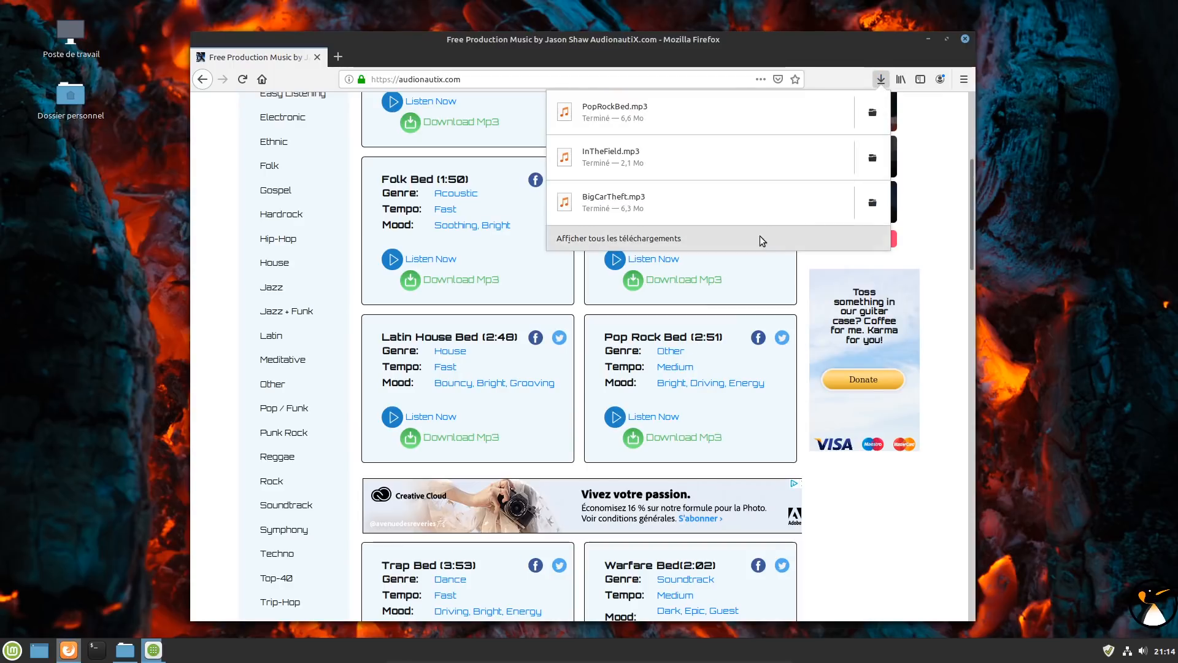
{"action": "left_click", "coordinate": [872, 202]}
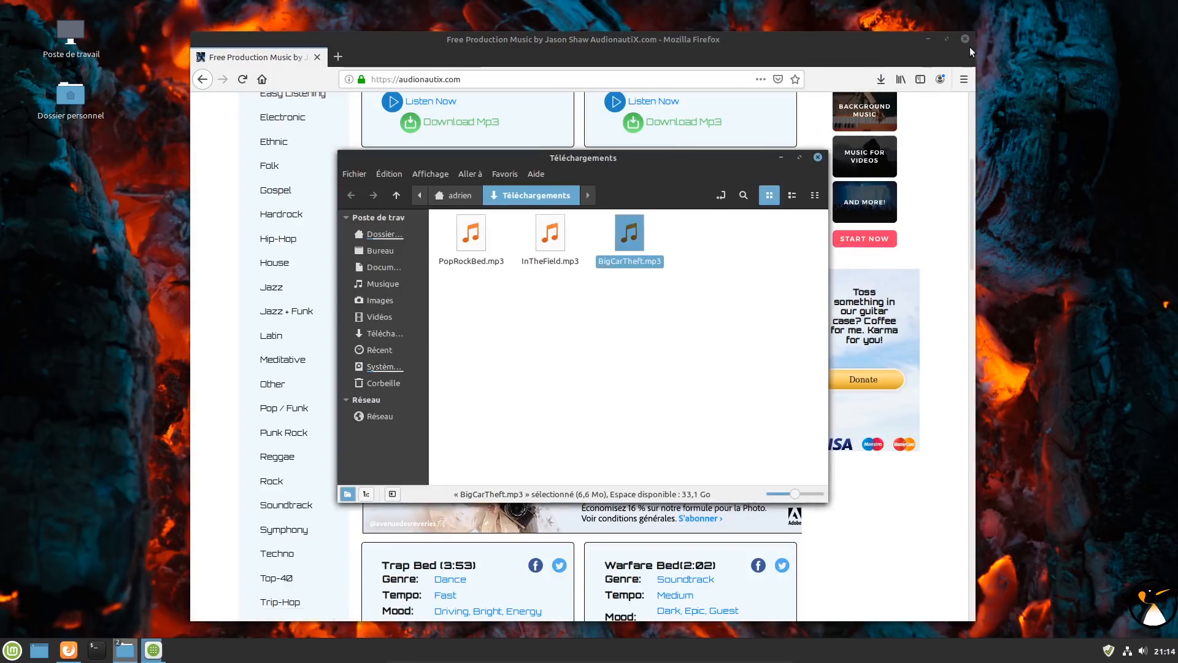
{"action": "left_click", "coordinate": [967, 44]}
{"action": "left_click", "coordinate": [966, 39]}
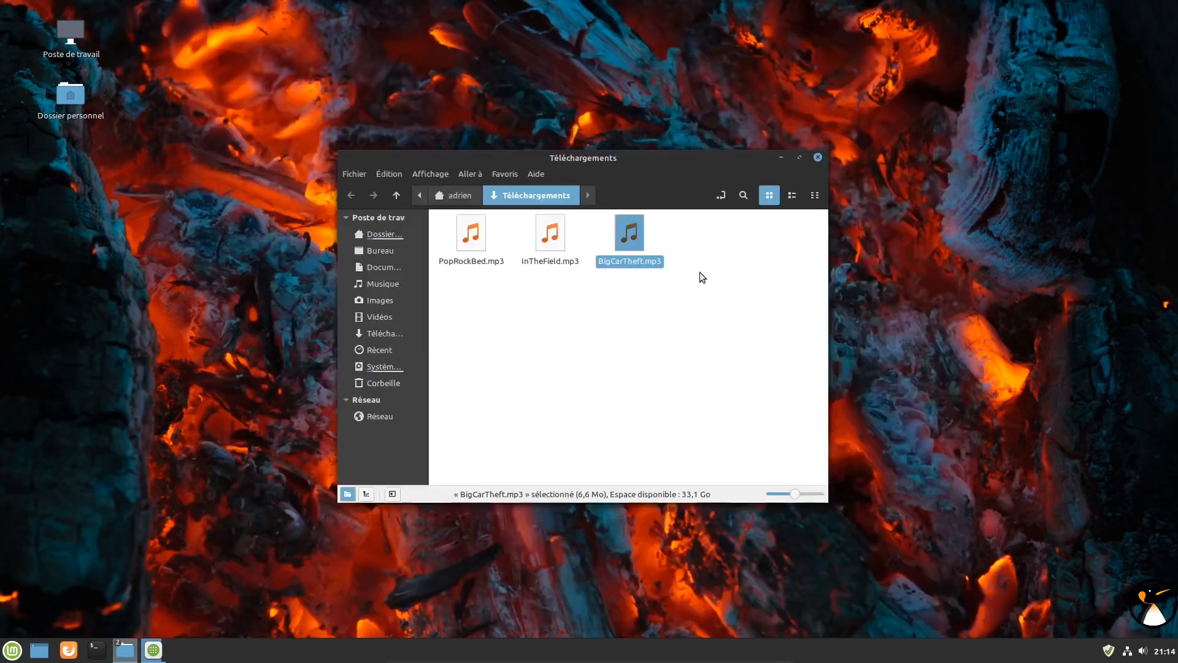
Step: Move the three downloaded MP3 files into the Musique folder, check them there and close the file manager
{"action": "left_click_drag", "start_coordinate": [711, 316], "coordinate": [466, 224]}
{"action": "left_click_drag", "start_coordinate": [439, 262], "coordinate": [387, 285]}
{"action": "left_click", "coordinate": [417, 290]}
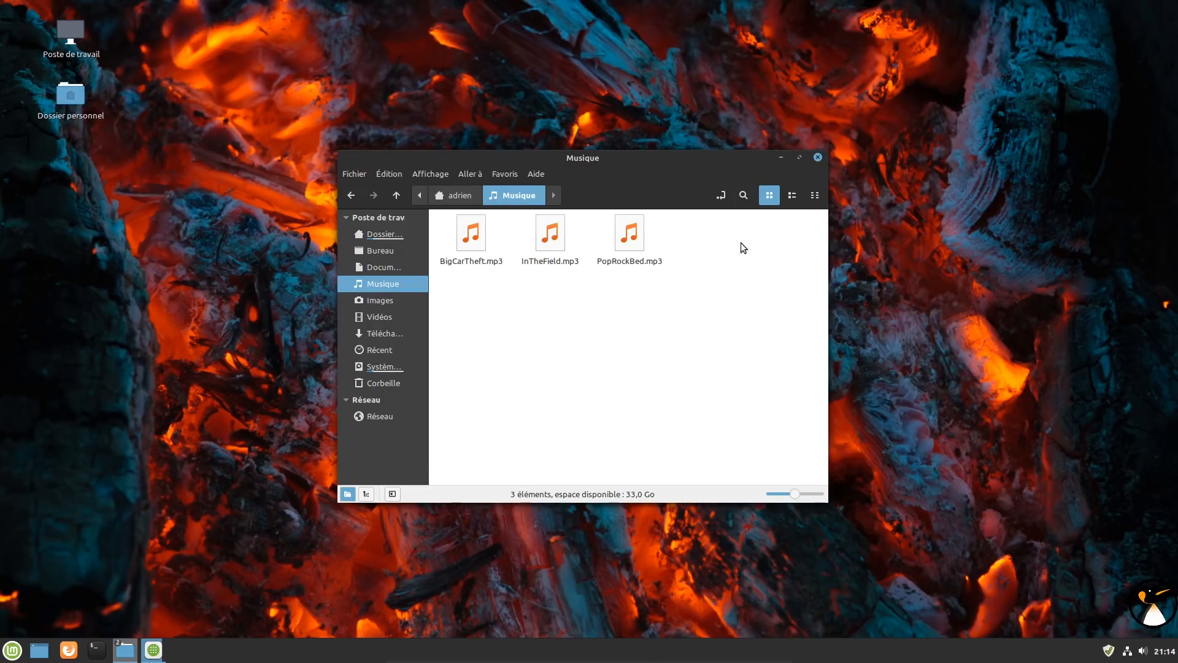
{"action": "left_click", "coordinate": [818, 157]}
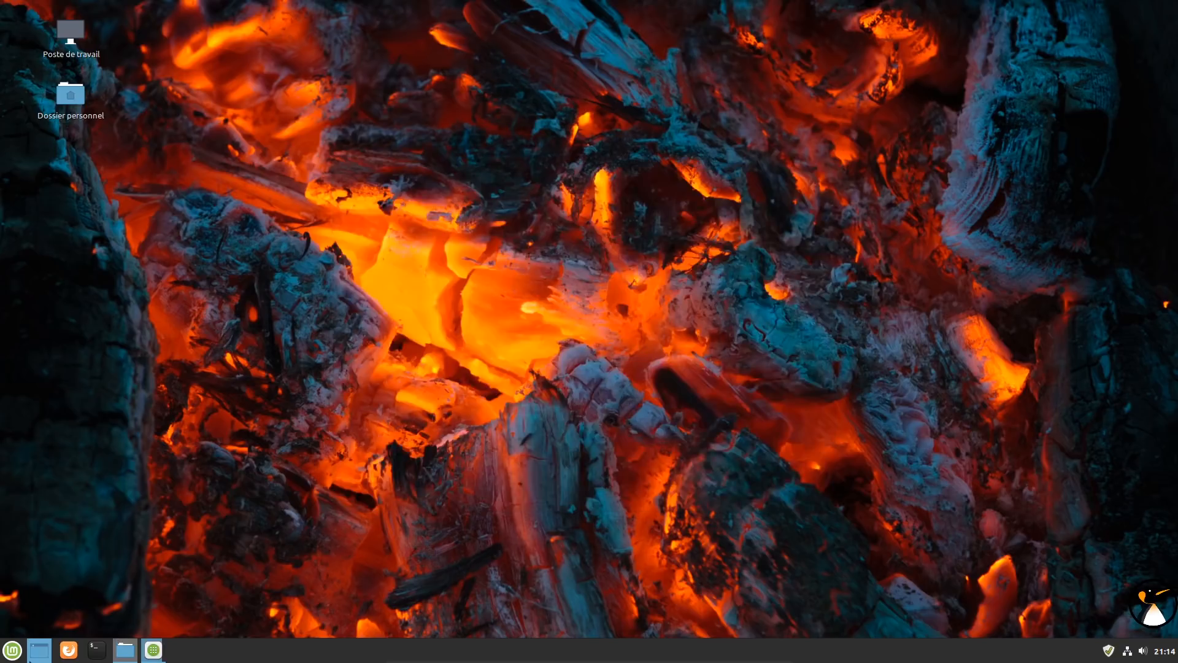
Step: Launch Clementine from the sound and video applications and reposition its window on the desktop
{"action": "left_click", "coordinate": [12, 650]}
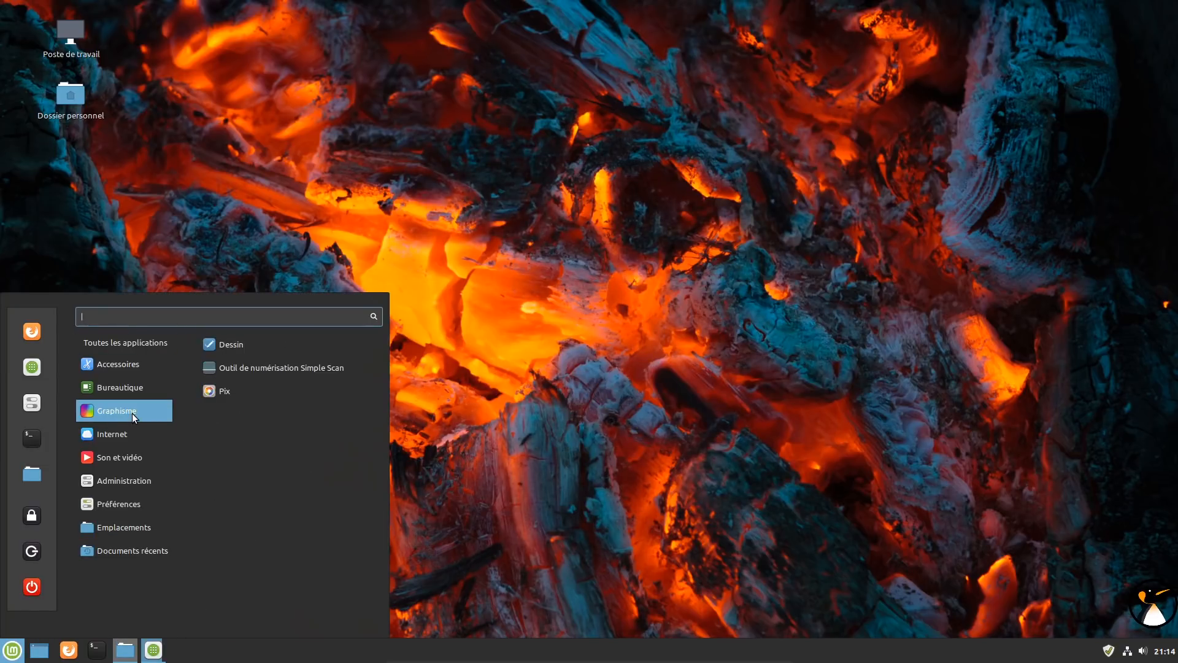
{"action": "mouse_move", "coordinate": [116, 462]}
{"action": "left_click", "coordinate": [256, 391]}
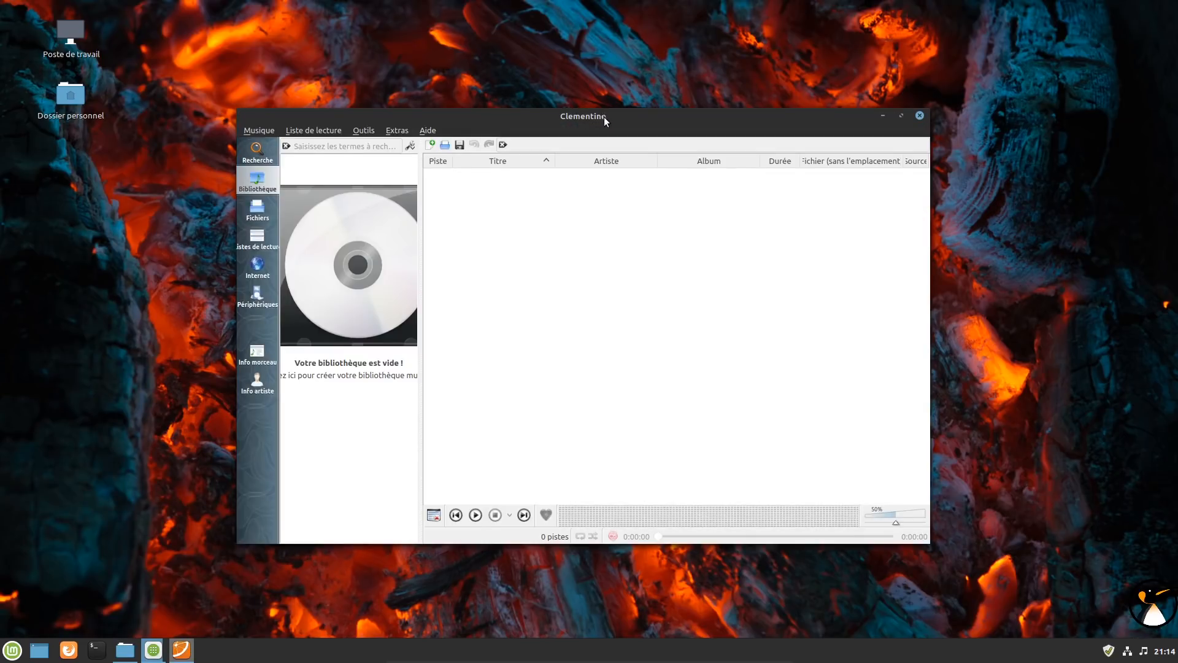
{"action": "left_click_drag", "start_coordinate": [604, 117], "coordinate": [725, 47]}
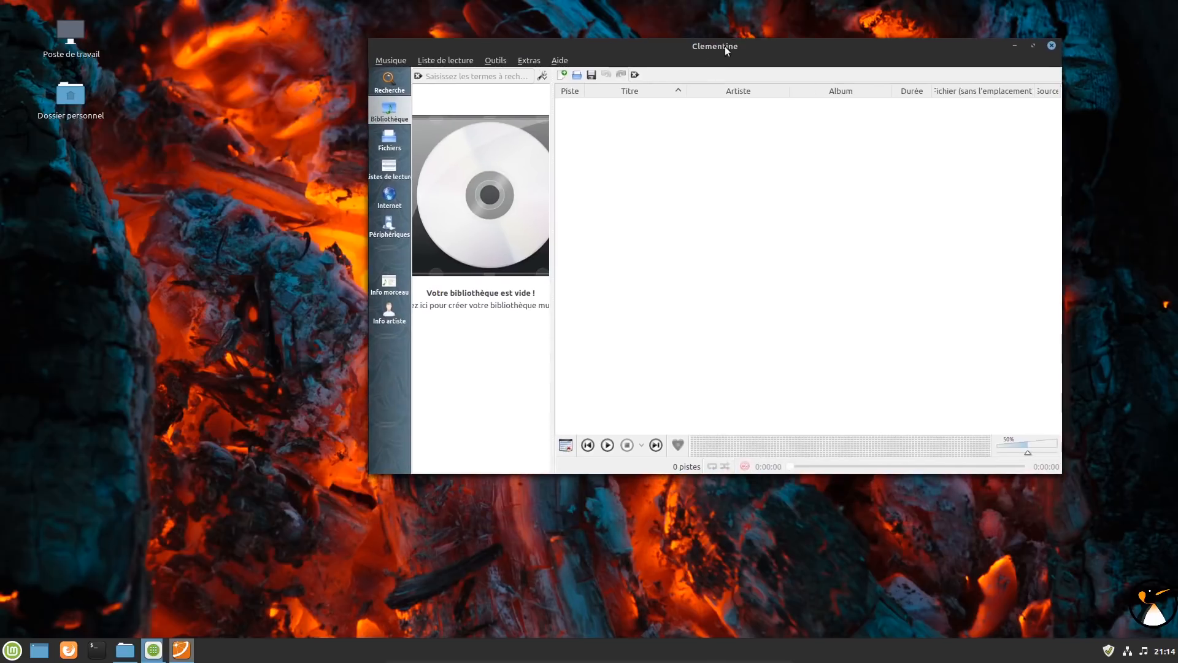
Step: View the About Qt and About Clementine information to check the player's version, closing both dialogs
{"action": "left_click", "coordinate": [558, 64]}
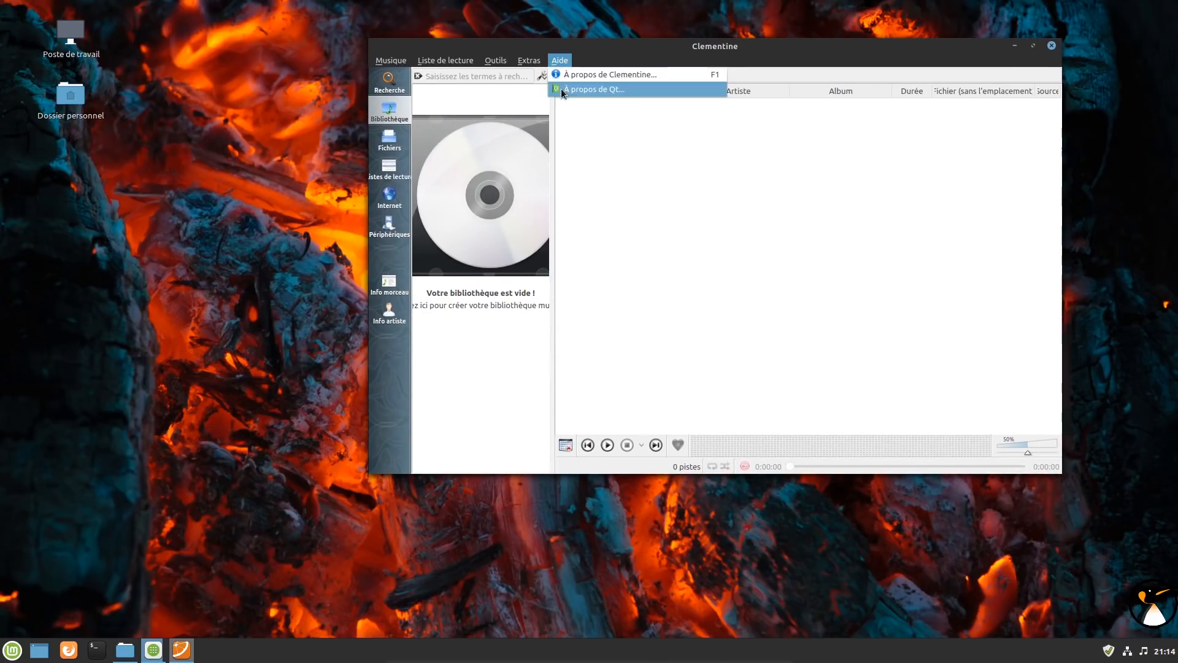
{"action": "left_click", "coordinate": [562, 91]}
{"action": "left_click", "coordinate": [900, 84]}
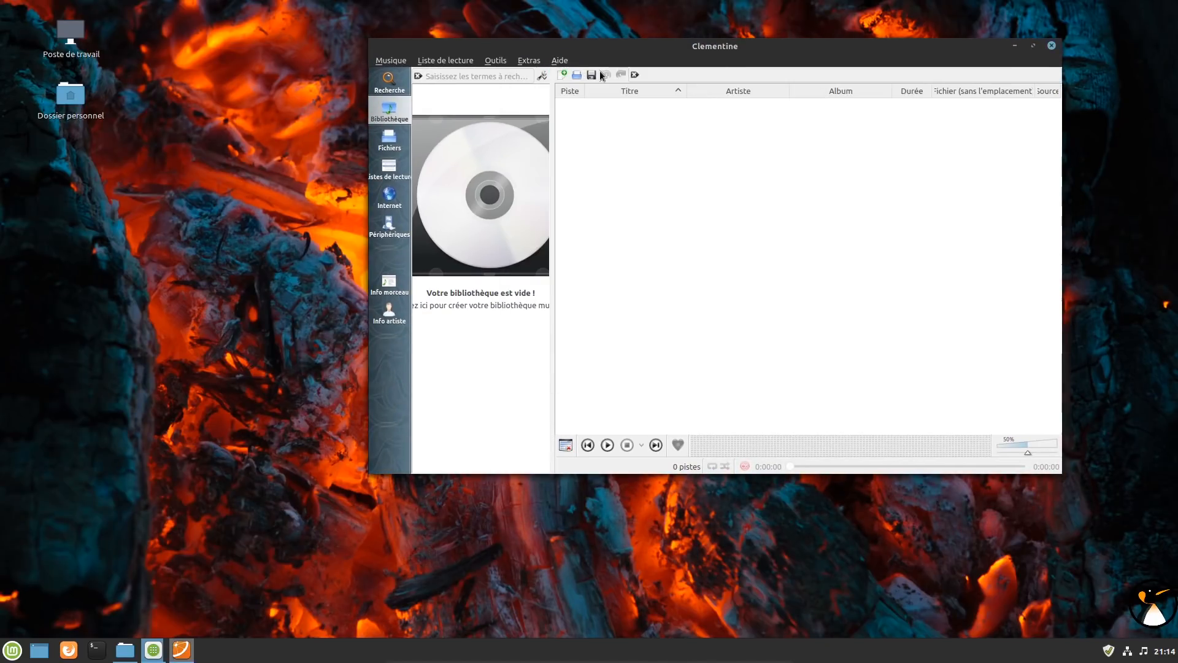
{"action": "left_click", "coordinate": [558, 61]}
{"action": "left_click", "coordinate": [561, 75]}
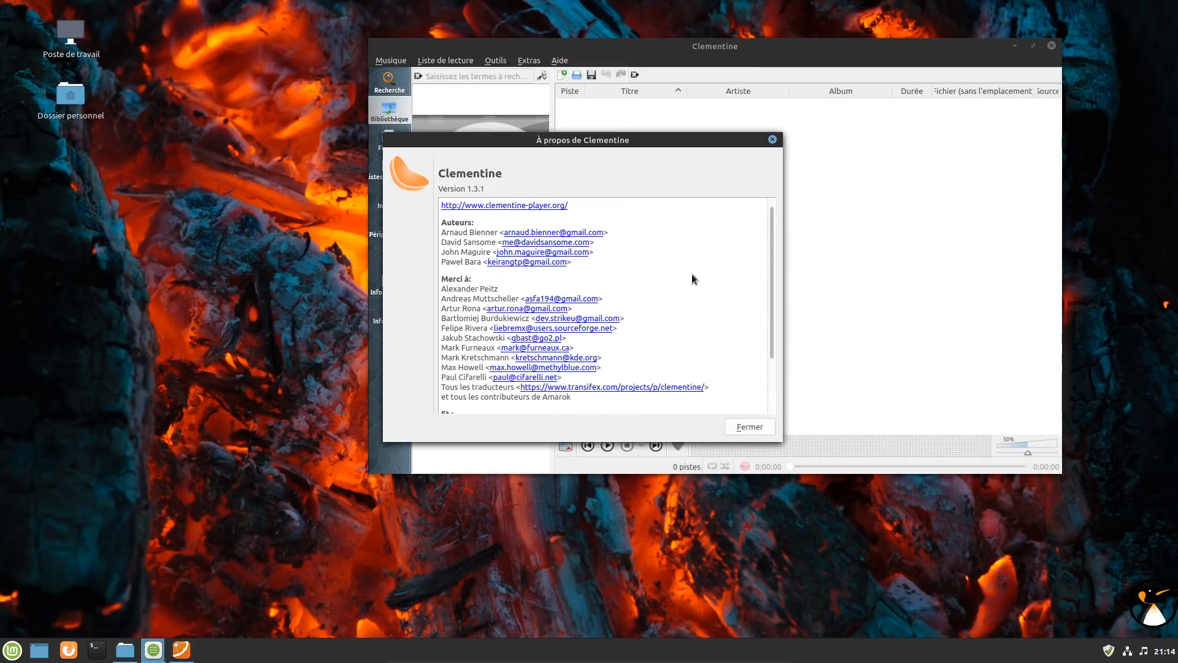
{"action": "left_click", "coordinate": [750, 427]}
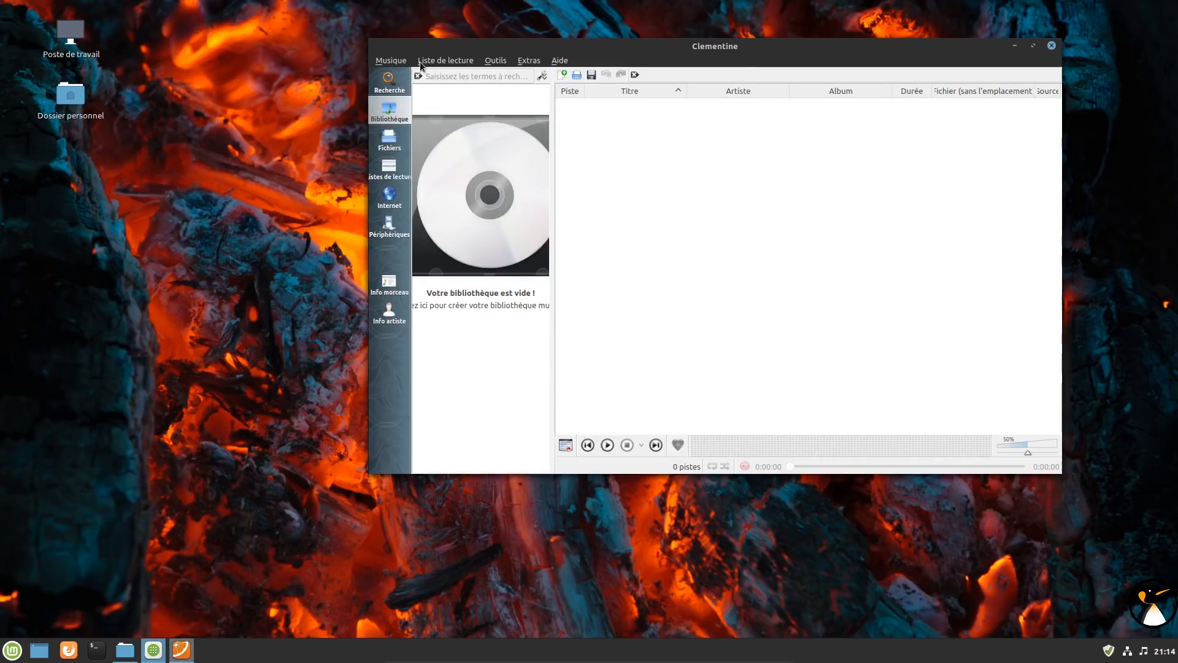
Step: Add the home directory's Musique folder to Clementine's music library in the preferences and confirm
{"action": "left_click_drag", "start_coordinate": [421, 45], "coordinate": [412, 46]}
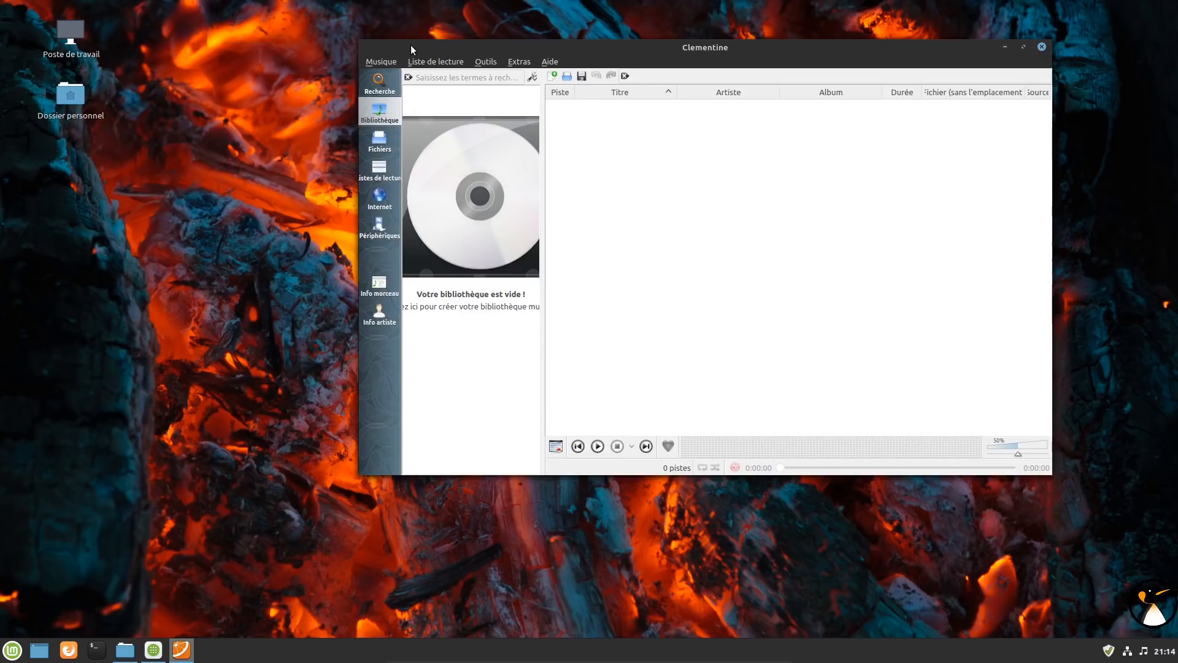
{"action": "left_click", "coordinate": [485, 62]}
{"action": "left_click", "coordinate": [495, 209]}
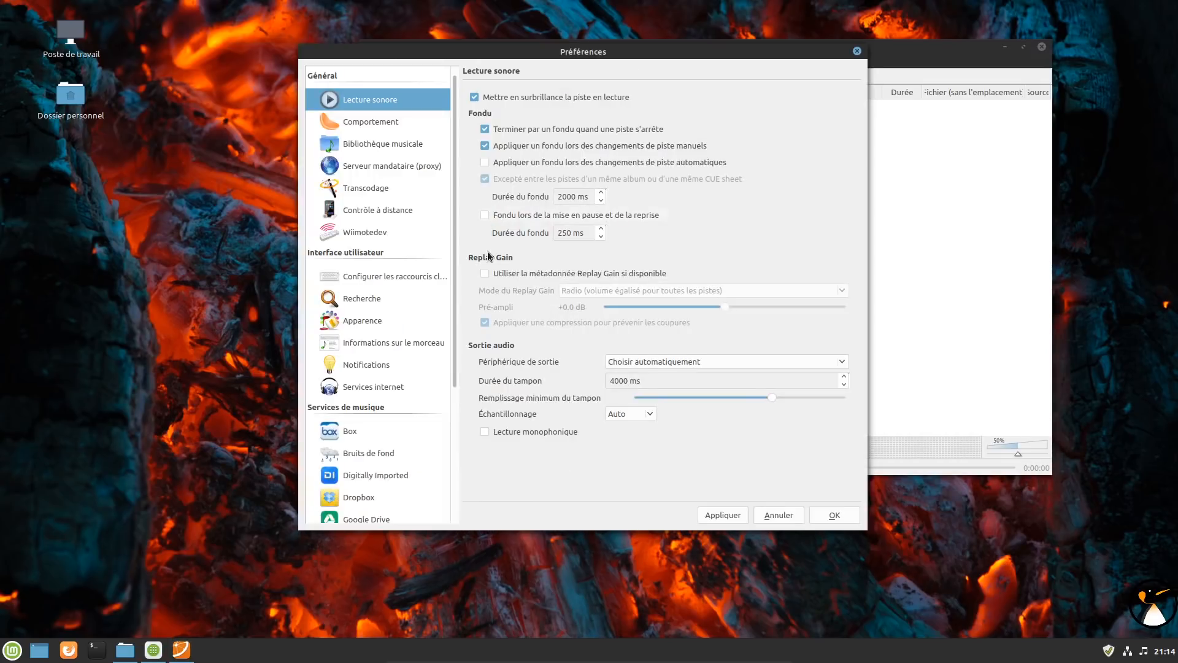
{"action": "left_click", "coordinate": [376, 145]}
{"action": "left_click", "coordinate": [756, 114]}
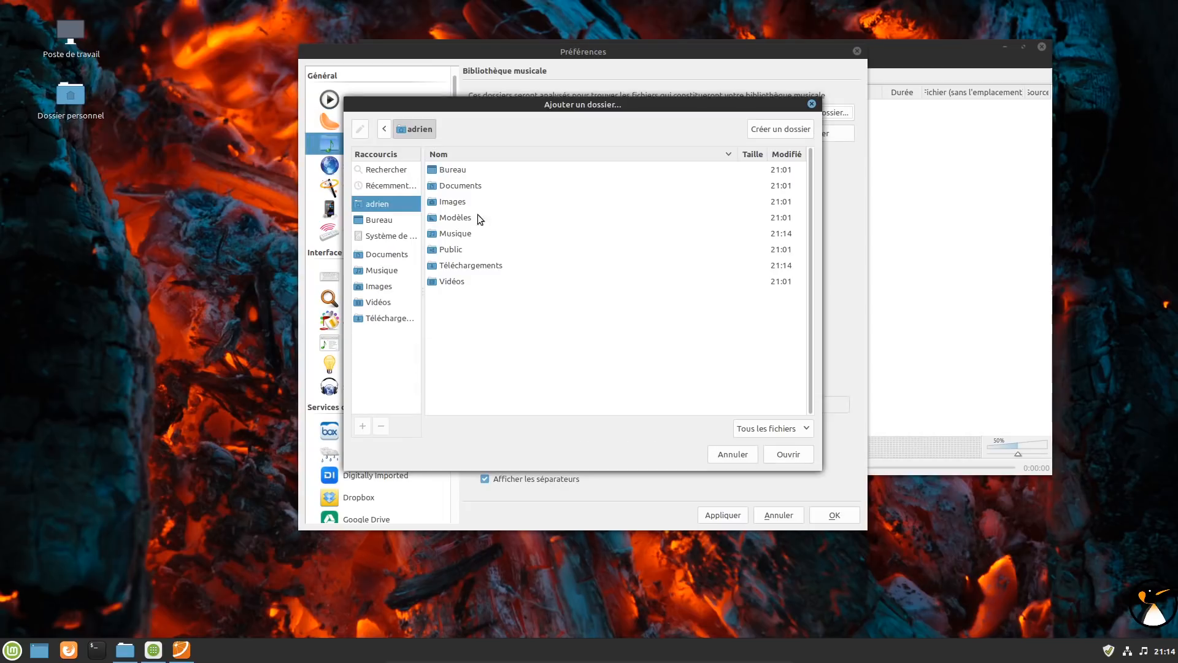
{"action": "left_click", "coordinate": [453, 237]}
{"action": "left_click", "coordinate": [791, 454]}
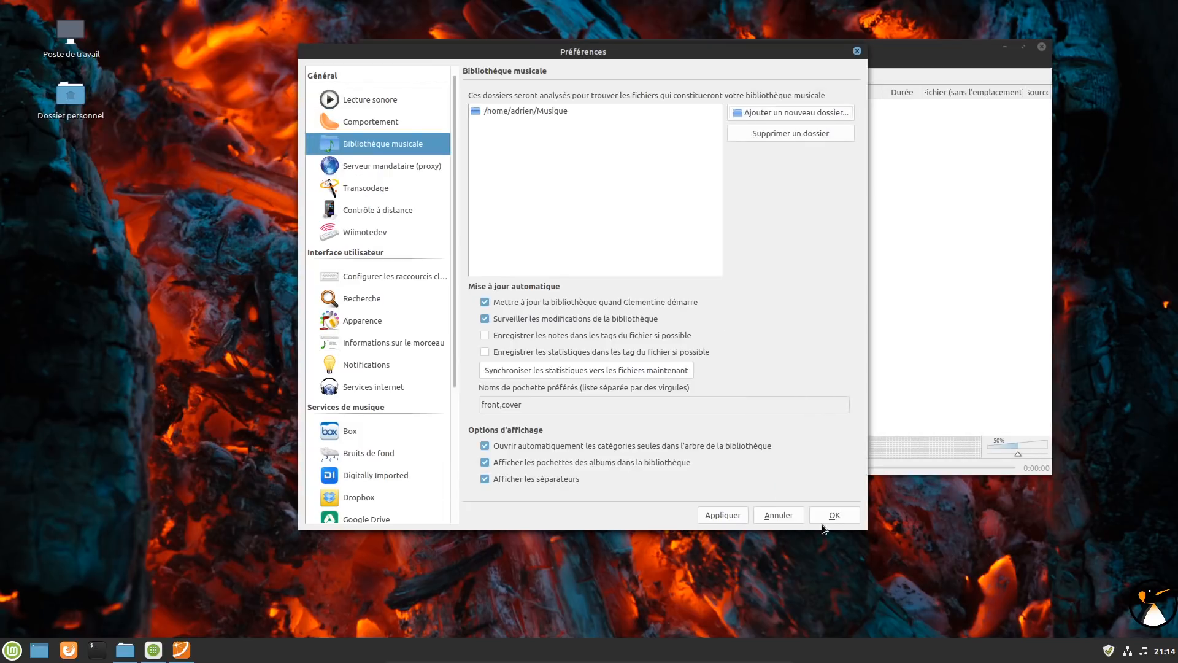
{"action": "left_click", "coordinate": [824, 516]}
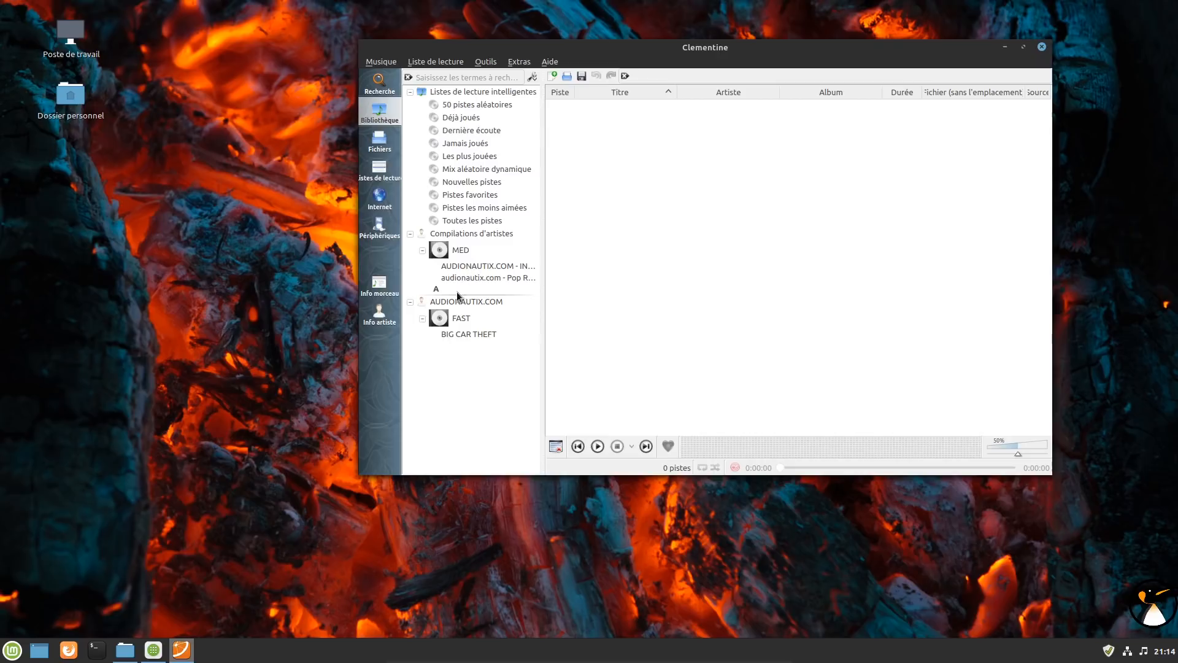
Step: Add the FAST and MED albums to the playlist and play Pop Rock Bed (2:51) at 96% volume
{"action": "double_click", "coordinate": [470, 318]}
{"action": "left_click_drag", "start_coordinate": [461, 250], "coordinate": [632, 196]}
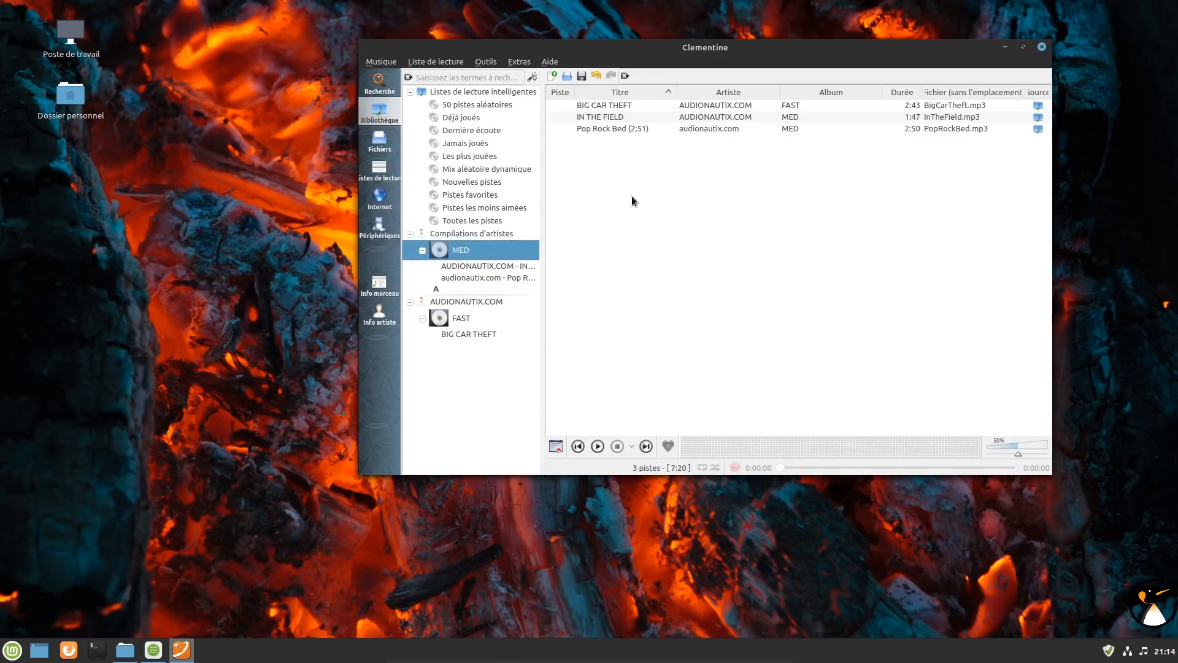
{"action": "double_click", "coordinate": [620, 131]}
{"action": "left_click_drag", "start_coordinate": [1019, 439], "coordinate": [1049, 445]}
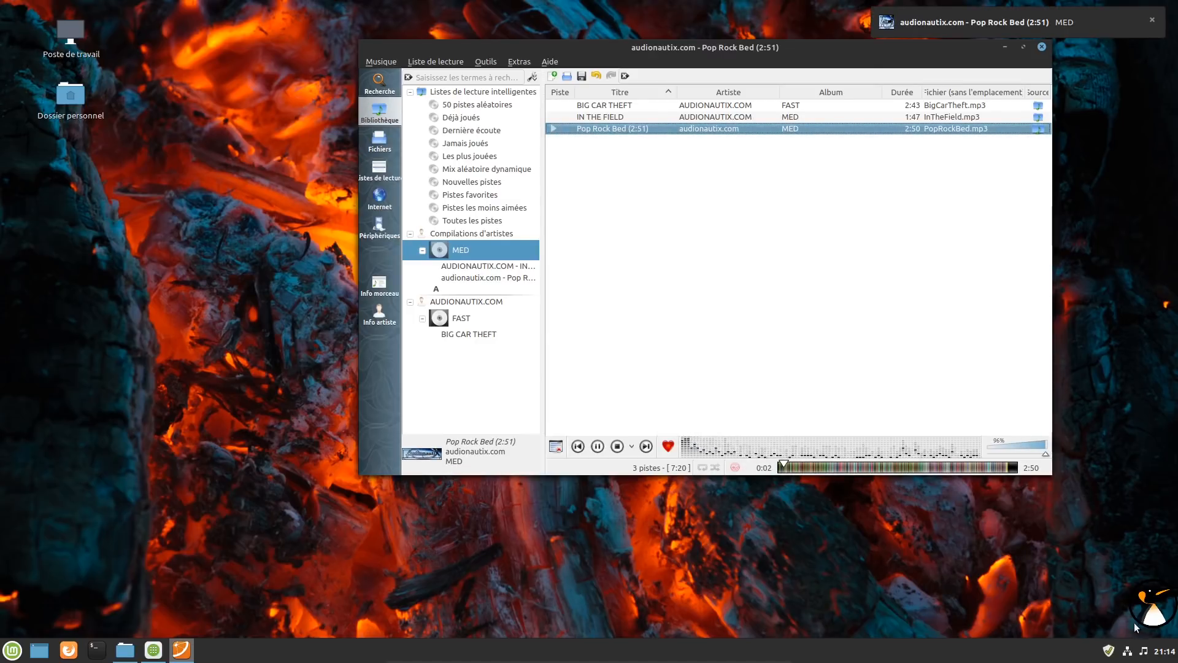
Step: Adjust the system volume slightly in the desktop's sound applet while the track plays
{"action": "left_click", "coordinate": [1143, 649]}
{"action": "mouse_move", "coordinate": [1103, 599]}
{"action": "left_mouse_down"}
{"action": "mouse_move", "coordinate": [1026, 601]}
{"action": "mouse_move", "coordinate": [1099, 598]}
{"action": "left_mouse_up"}
{"action": "left_click", "coordinate": [888, 250]}
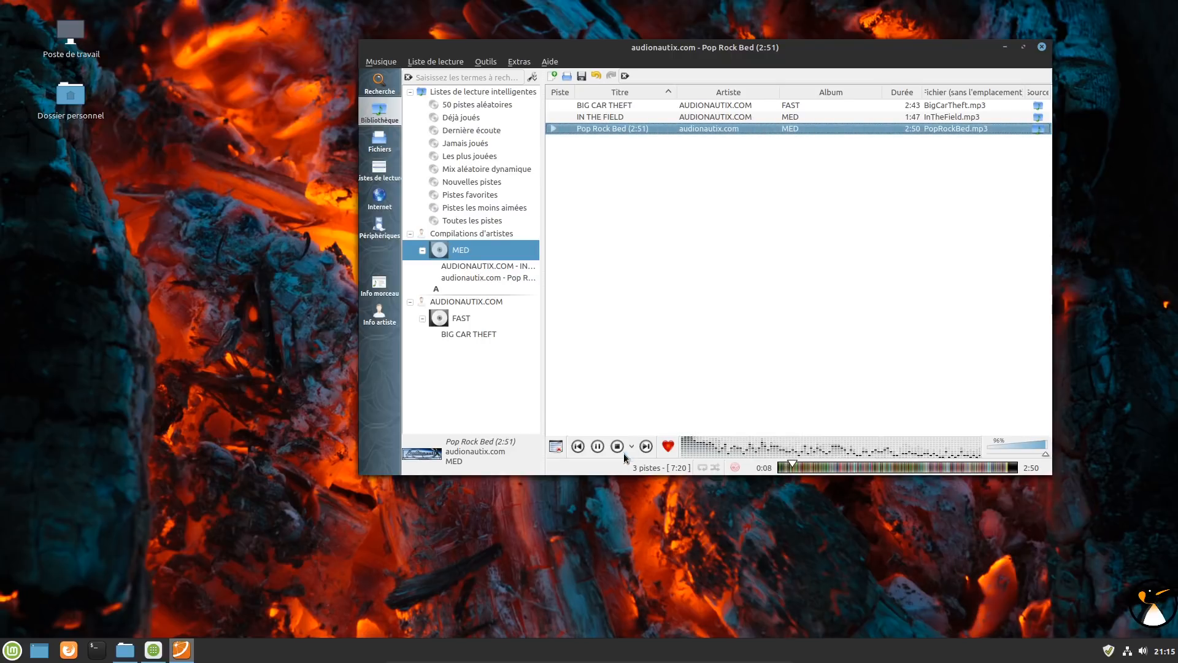
Step: Skip past Pop Rock Bed, check the player's entry in the sound applet and minimize Clementine
{"action": "left_click", "coordinate": [648, 450]}
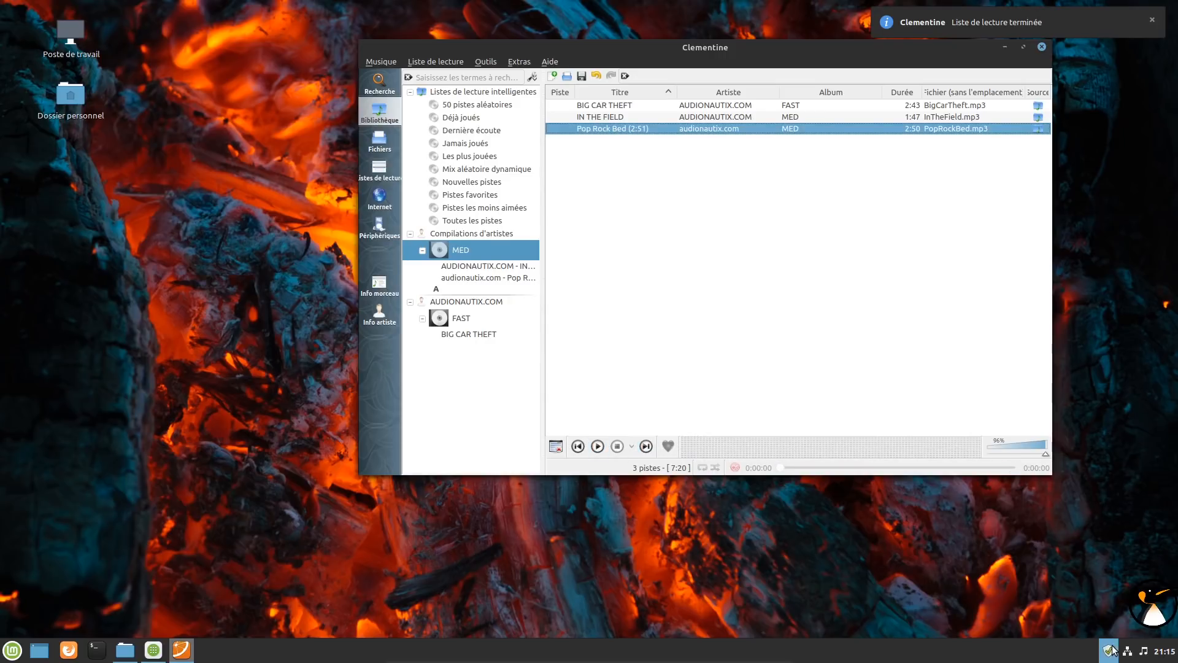
{"action": "left_click", "coordinate": [1144, 651]}
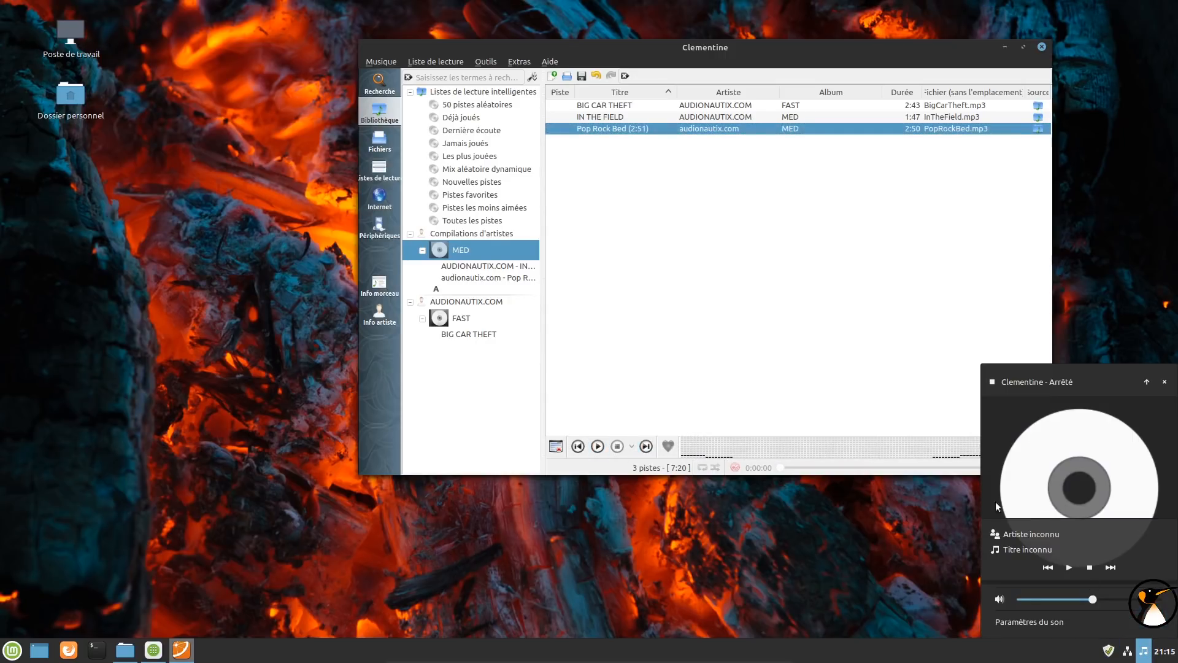
{"action": "left_click", "coordinate": [1008, 47]}
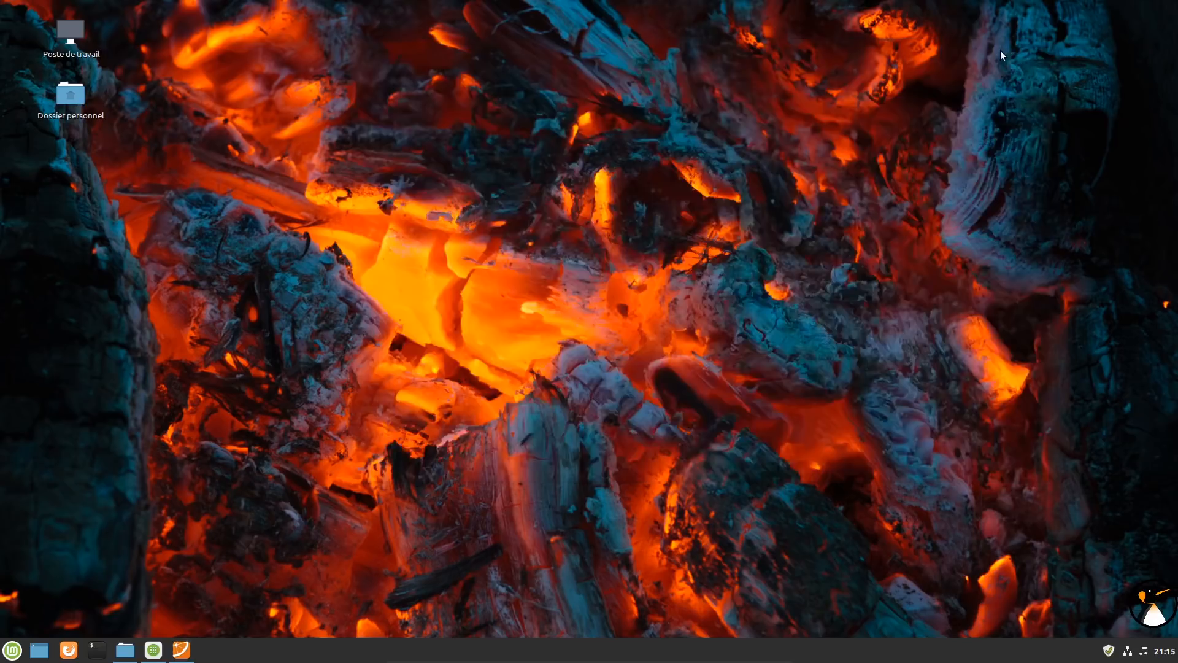
Step: Control playback from the sound applet: play, return to In The Field, stop the music and quit Clementine
{"action": "left_click", "coordinate": [1143, 654]}
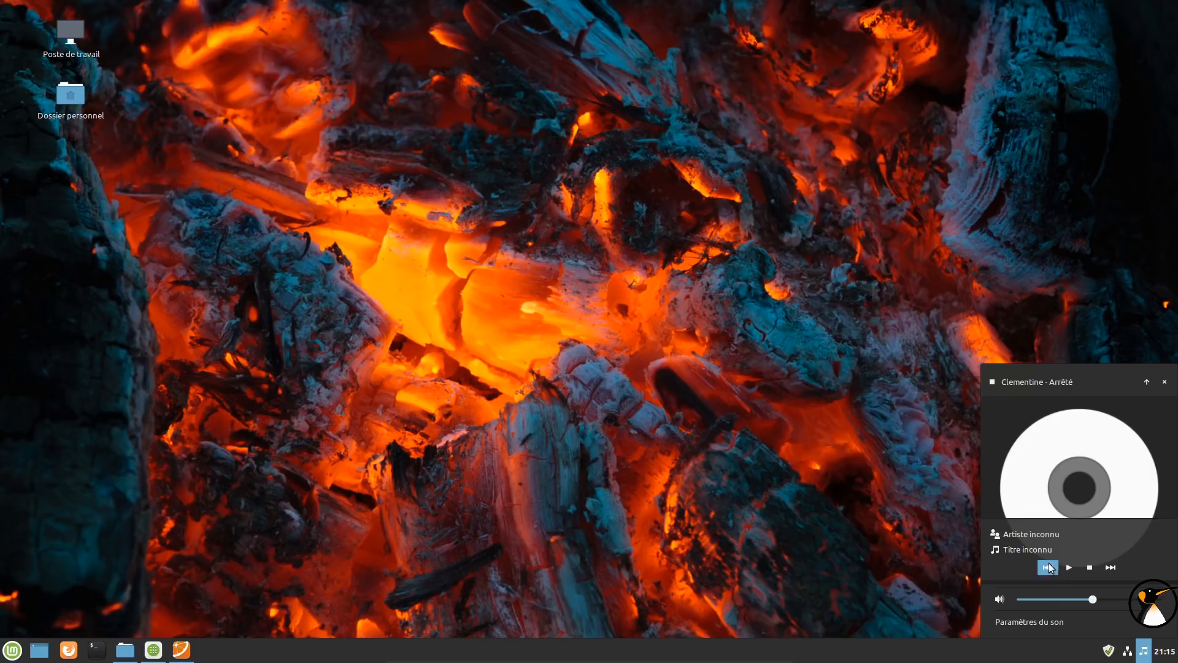
{"action": "left_click", "coordinate": [1061, 571]}
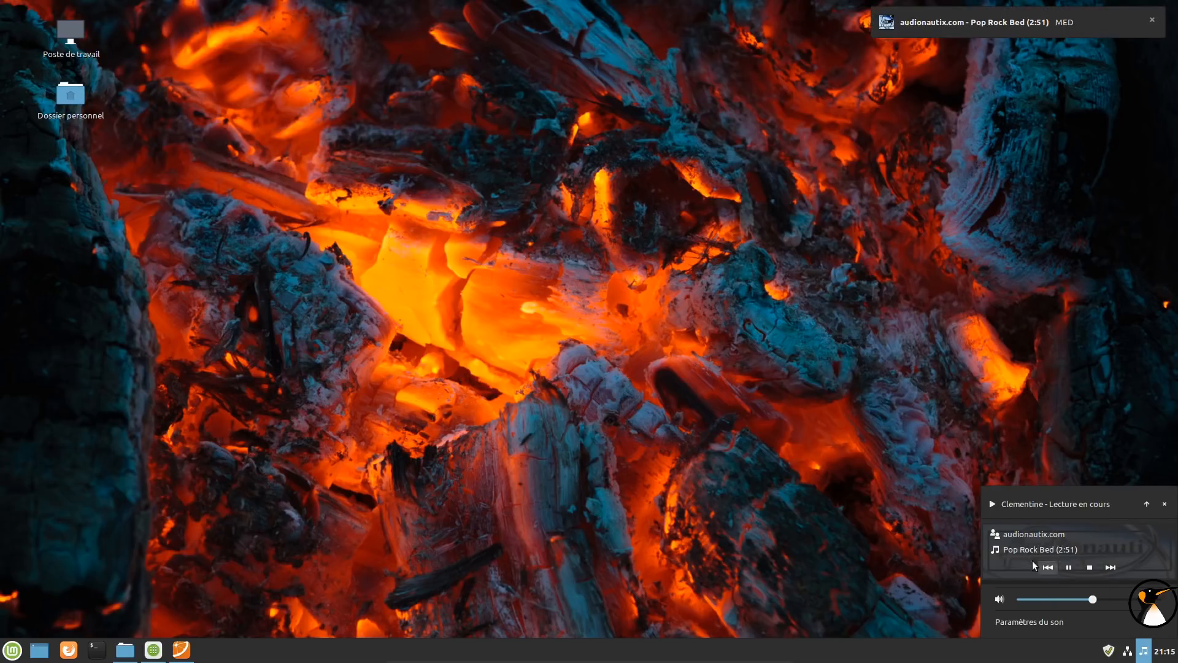
{"action": "left_click", "coordinate": [1048, 568]}
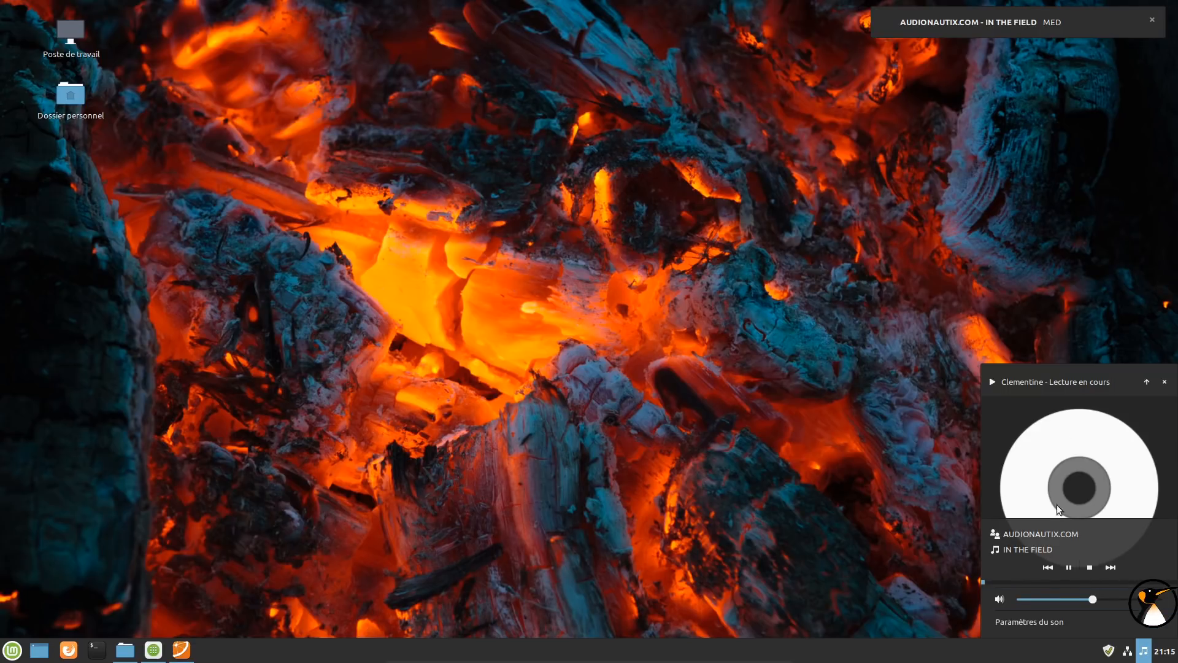
{"action": "left_click", "coordinate": [1088, 569]}
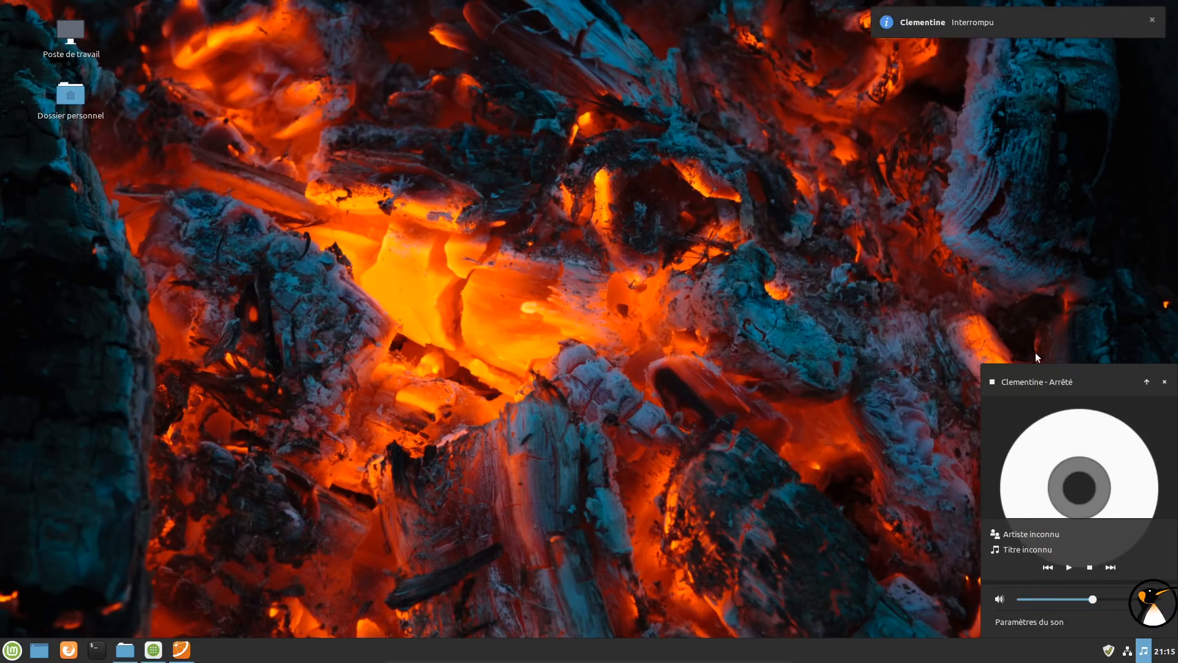
{"action": "left_click", "coordinate": [1162, 383]}
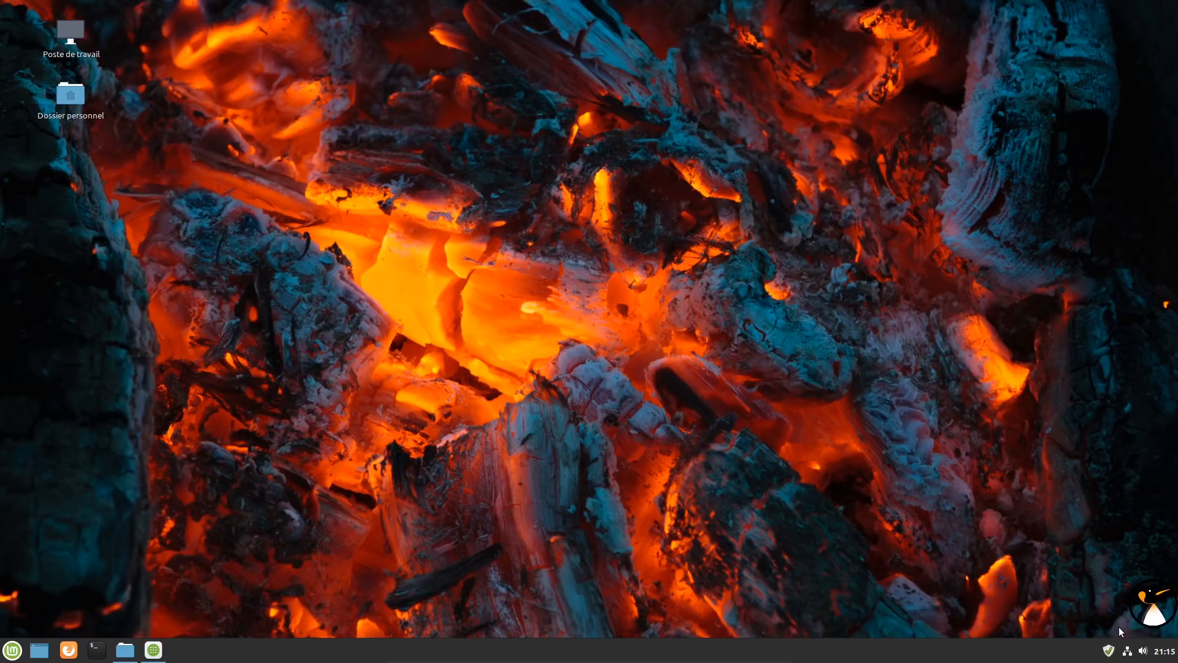
{"action": "left_click", "coordinate": [153, 649]}
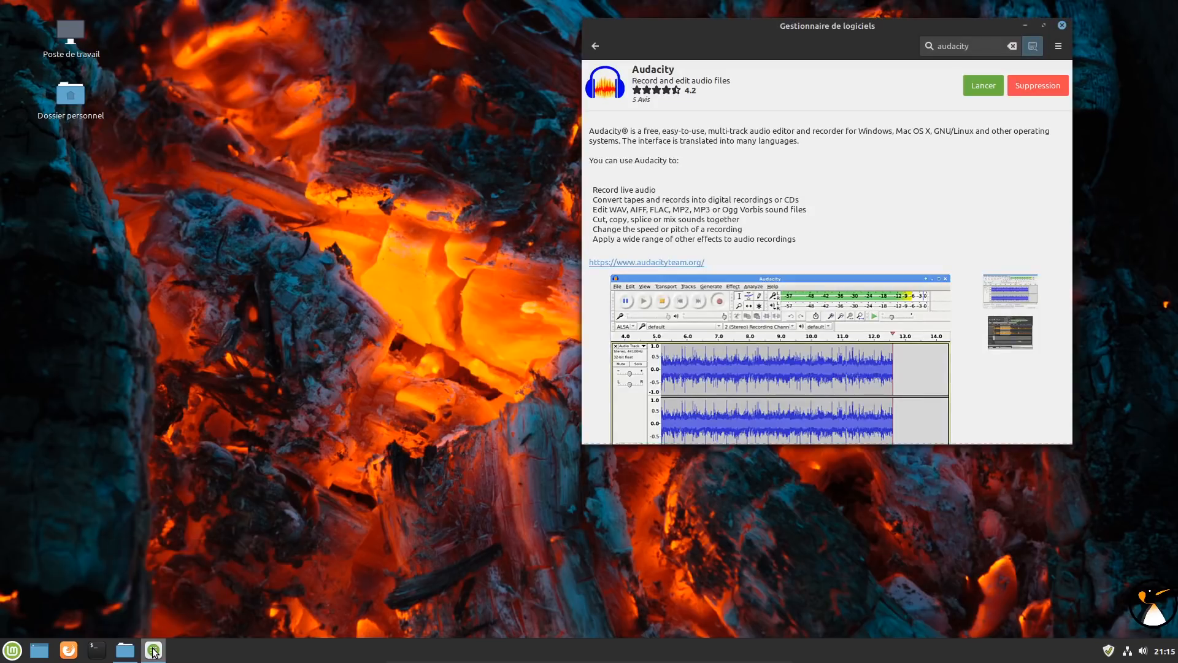
{"action": "left_click", "coordinate": [154, 650]}
Step: Launch the non-Flatpak Audacity, dismiss its welcome dialog, look over the main window and close the program
{"action": "left_click", "coordinate": [12, 650]}
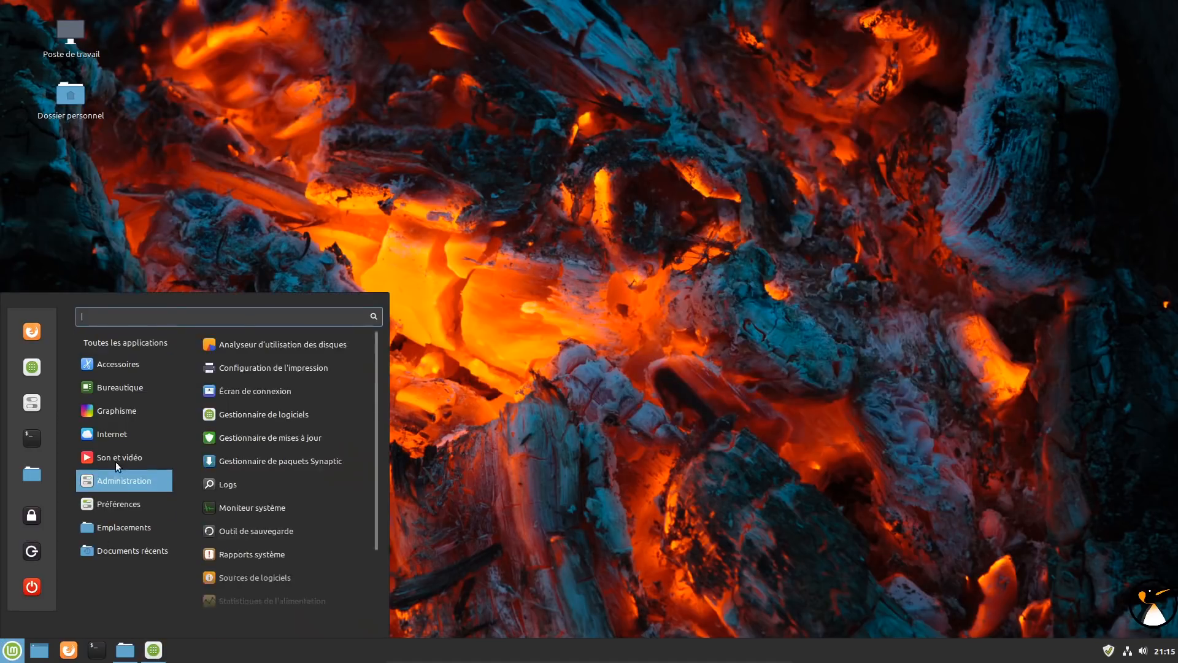
{"action": "mouse_move", "coordinate": [116, 458]}
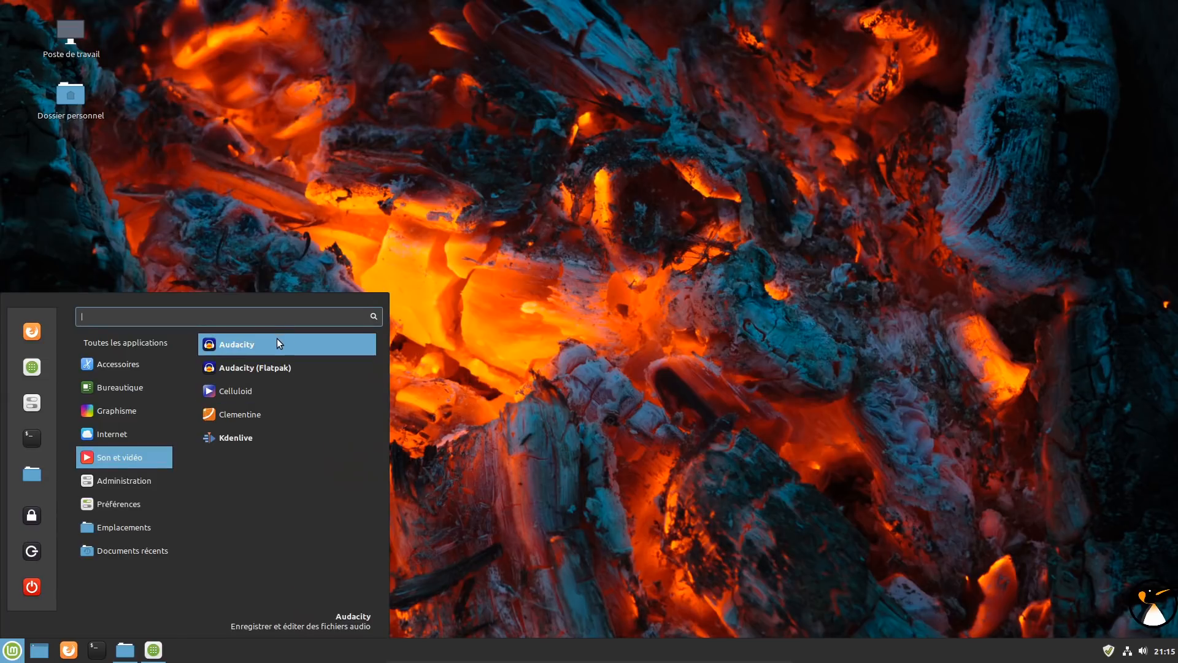
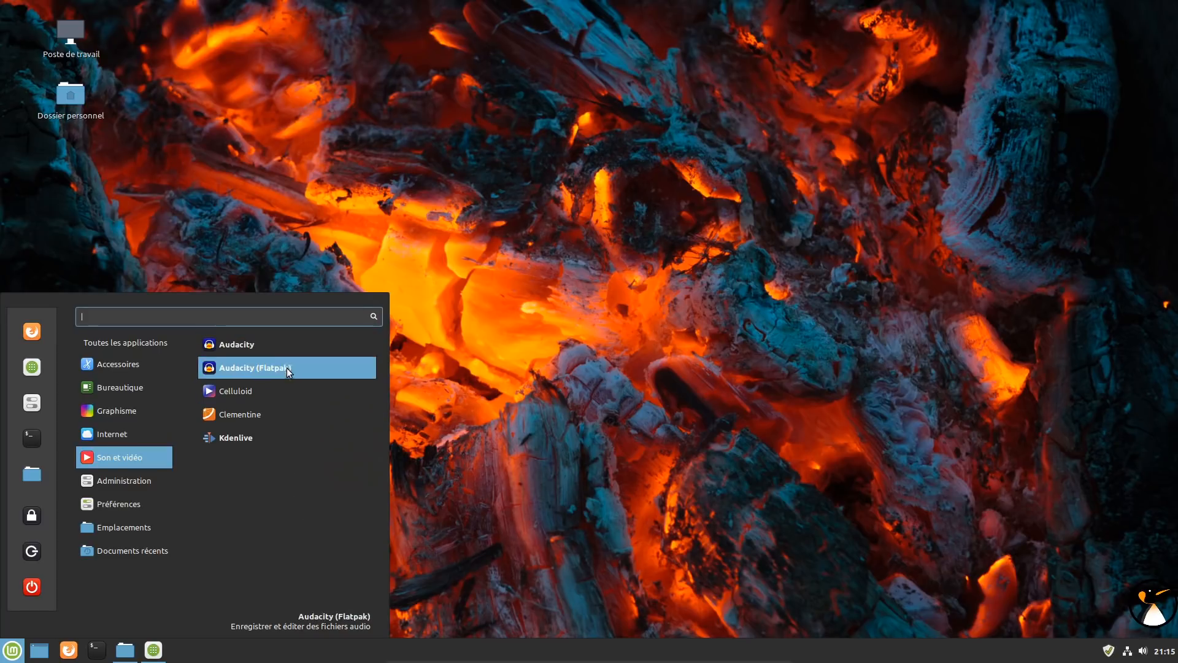
{"action": "left_click", "coordinate": [279, 348]}
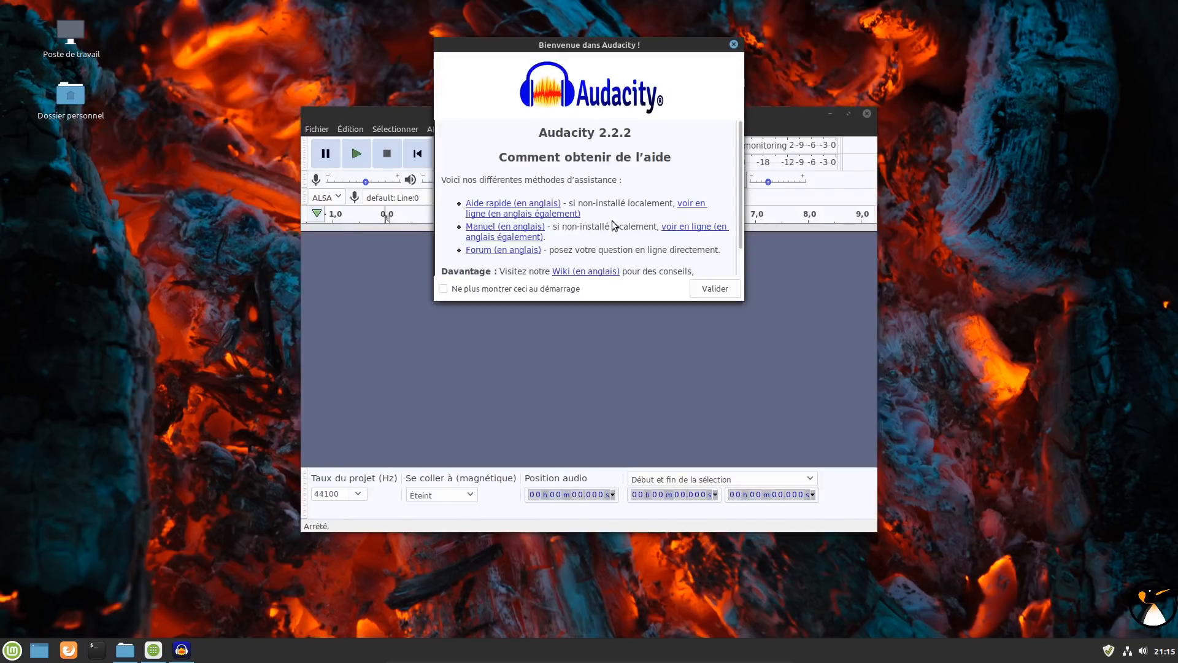
{"action": "left_click", "coordinate": [710, 295]}
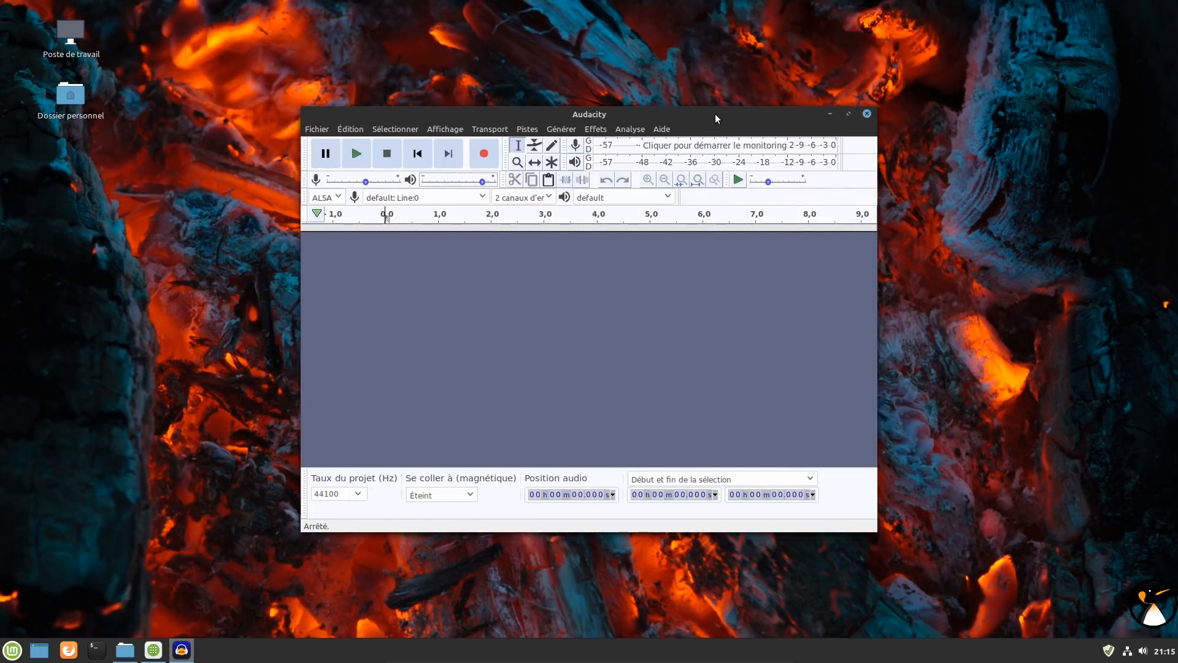
{"action": "left_click_drag", "start_coordinate": [715, 115], "coordinate": [865, 55]}
{"action": "left_click", "coordinate": [1017, 55]}
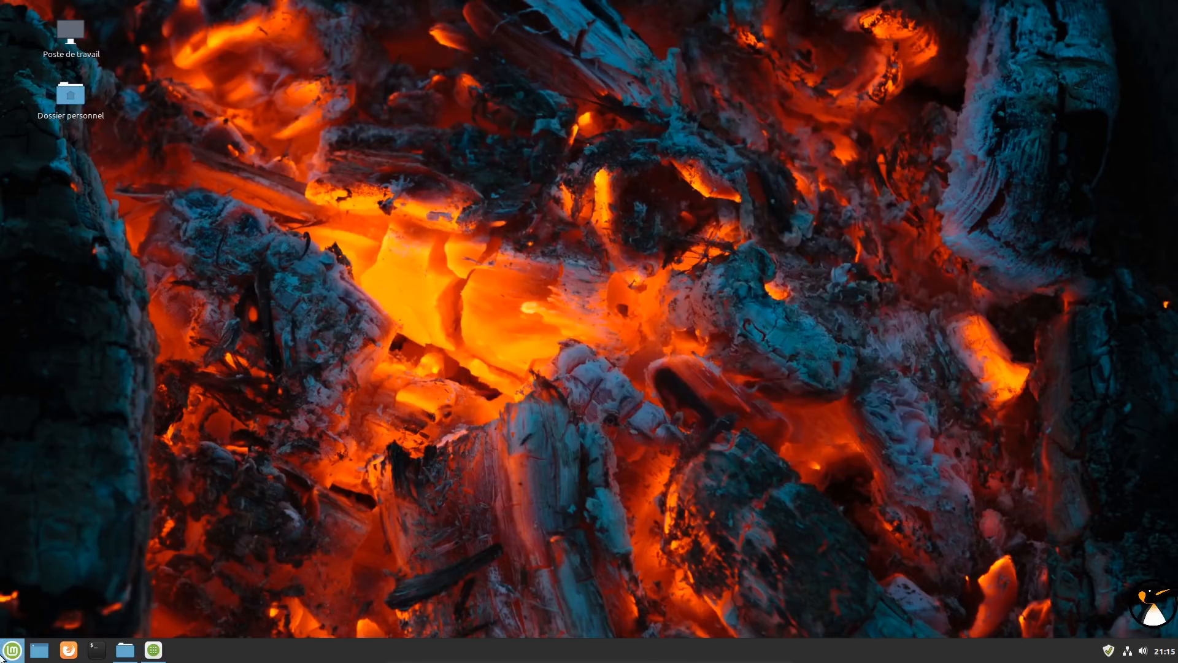
Step: Launch Audacity (Flatpak) and start recording a new audio track
{"action": "left_click", "coordinate": [12, 650]}
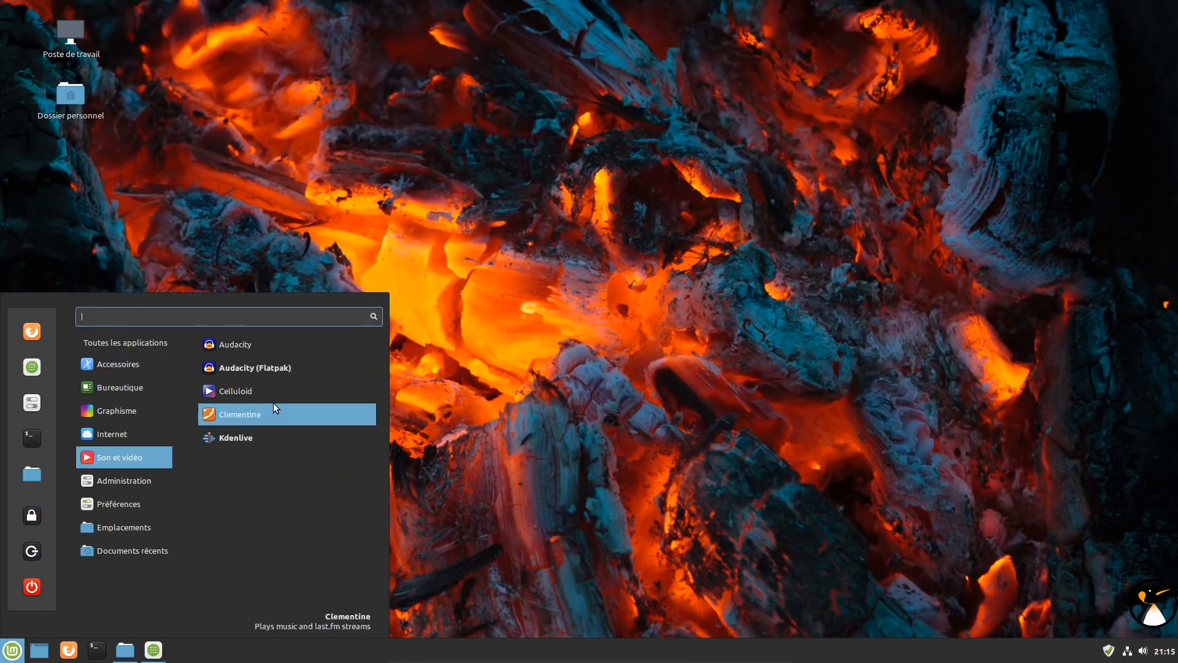
{"action": "left_click", "coordinate": [282, 373]}
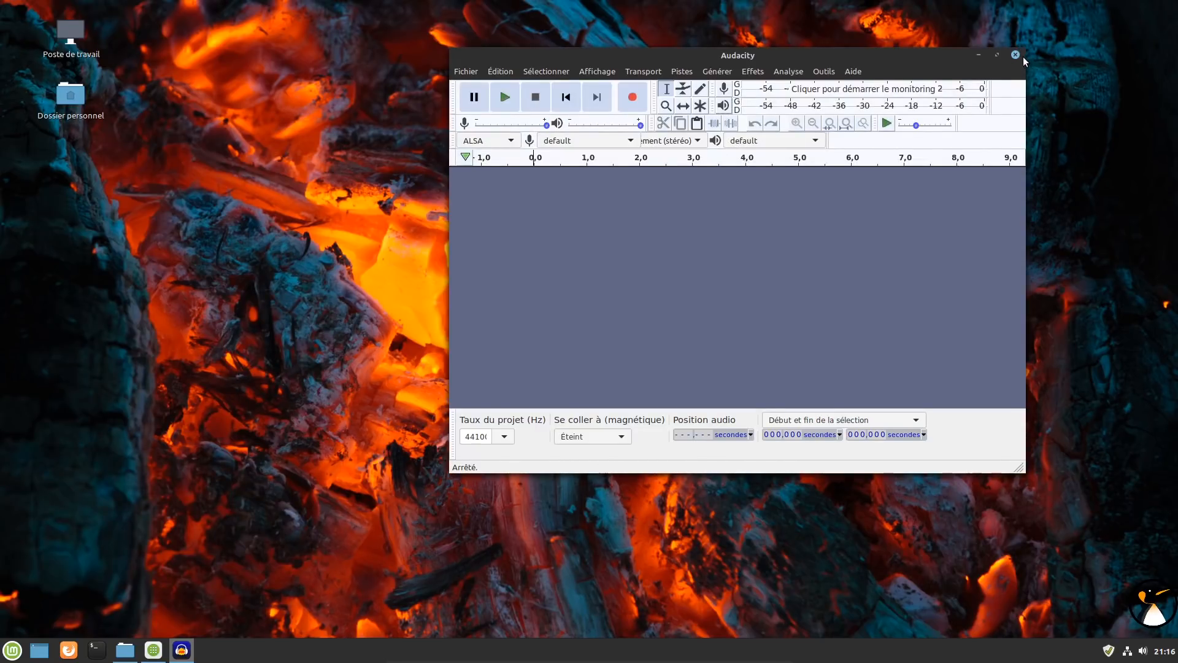
{"action": "left_click", "coordinate": [636, 106]}
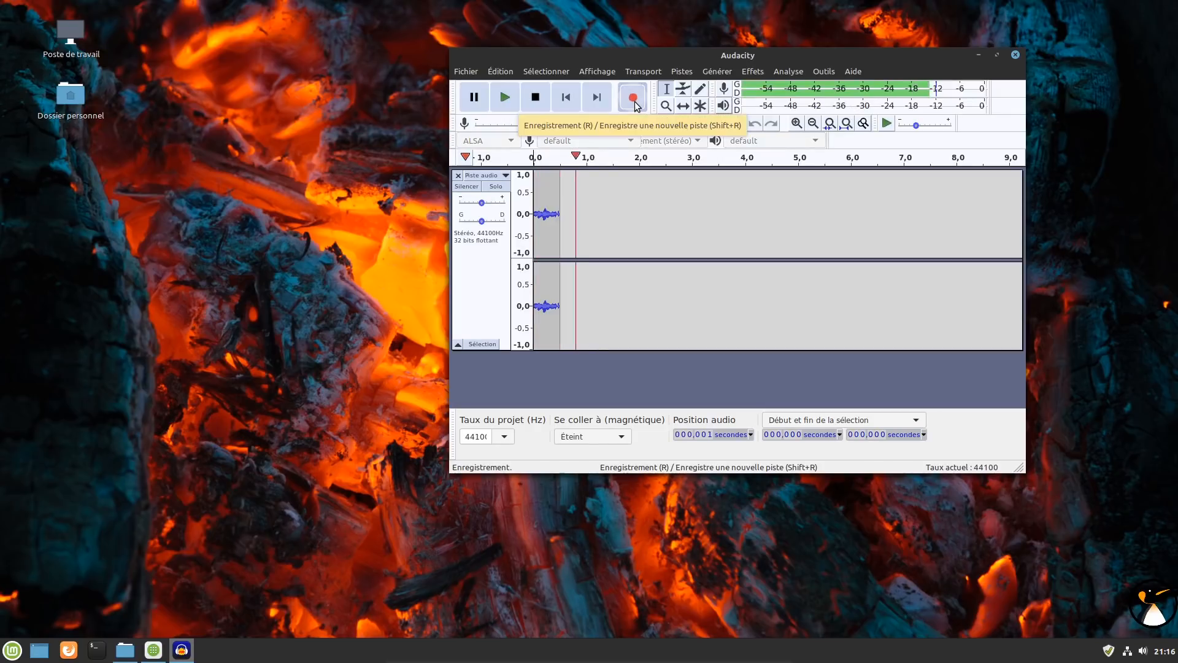
Step: Stop the audio recording and close Audacity without saving the project
{"action": "left_click", "coordinate": [544, 107]}
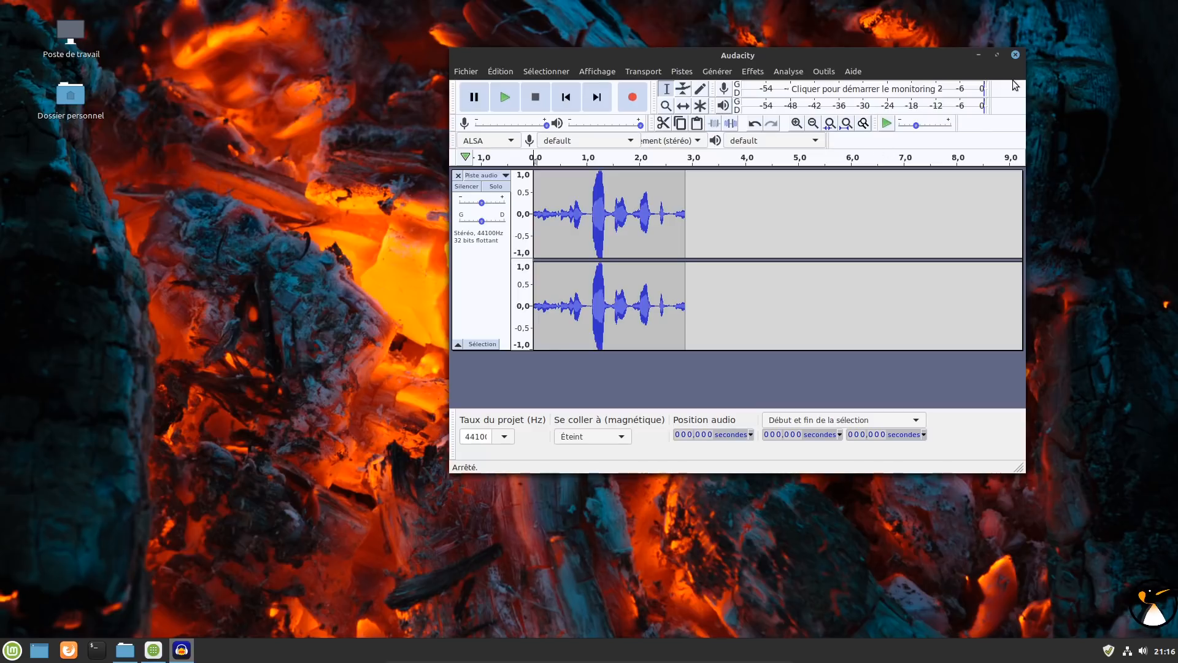
{"action": "left_click", "coordinate": [1015, 56]}
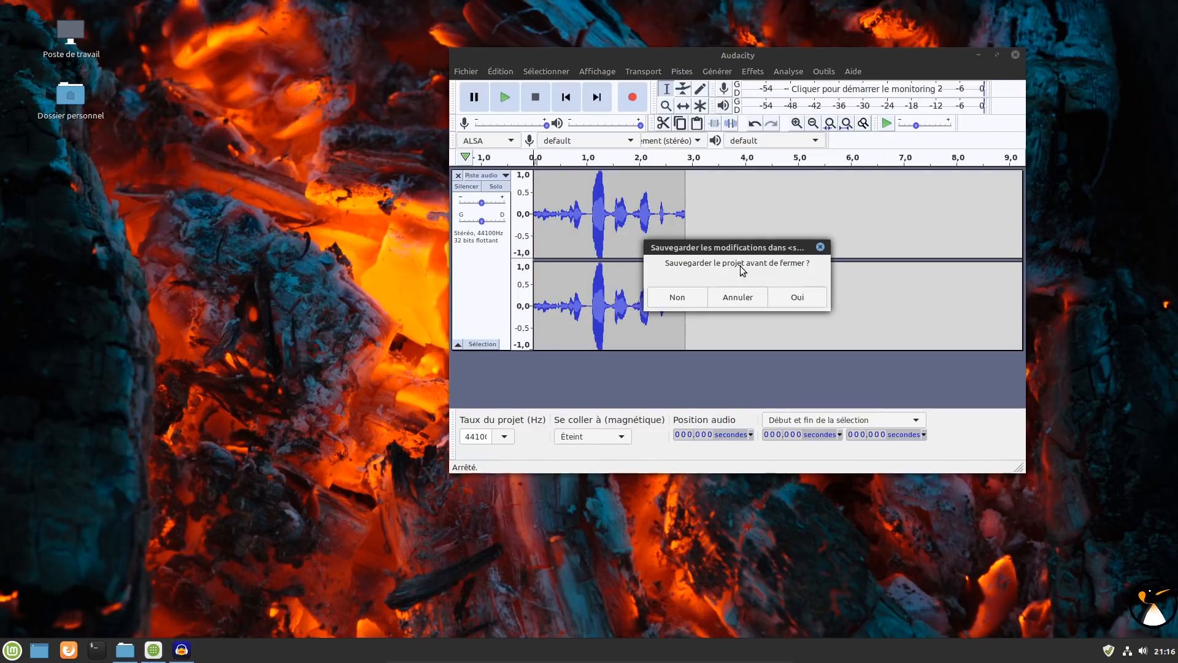
{"action": "left_click", "coordinate": [693, 296]}
Step: Launch Kdenlive from the sound and video applications, check its version information and close the About dialog
{"action": "left_click", "coordinate": [11, 649]}
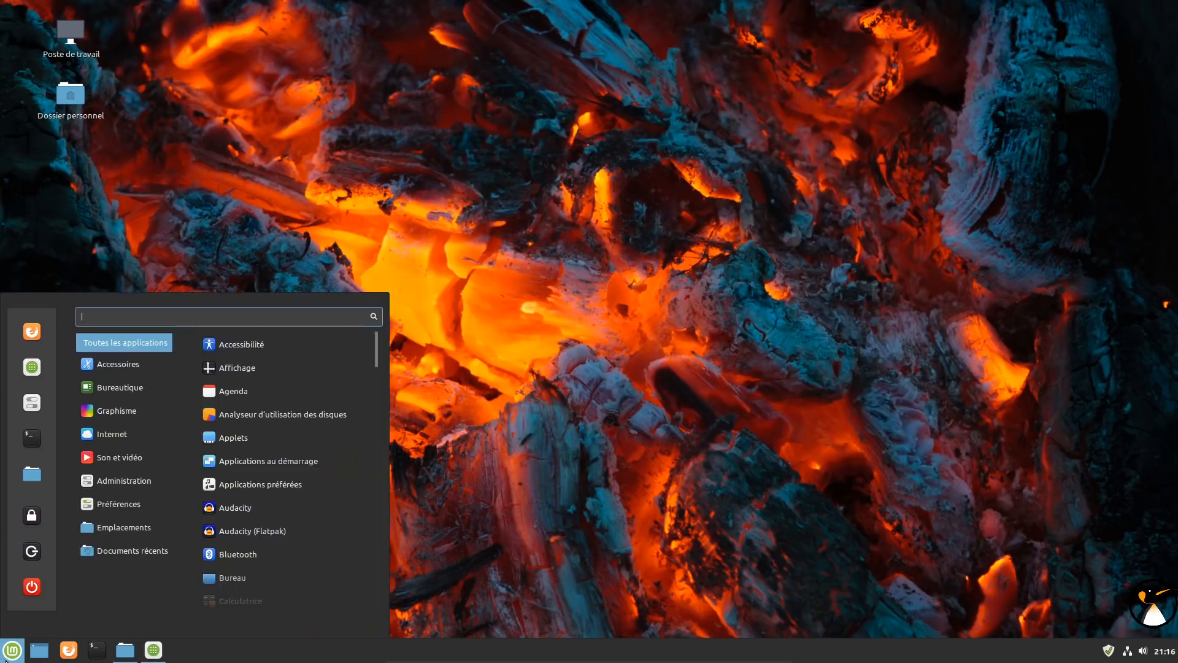
{"action": "mouse_move", "coordinate": [157, 454]}
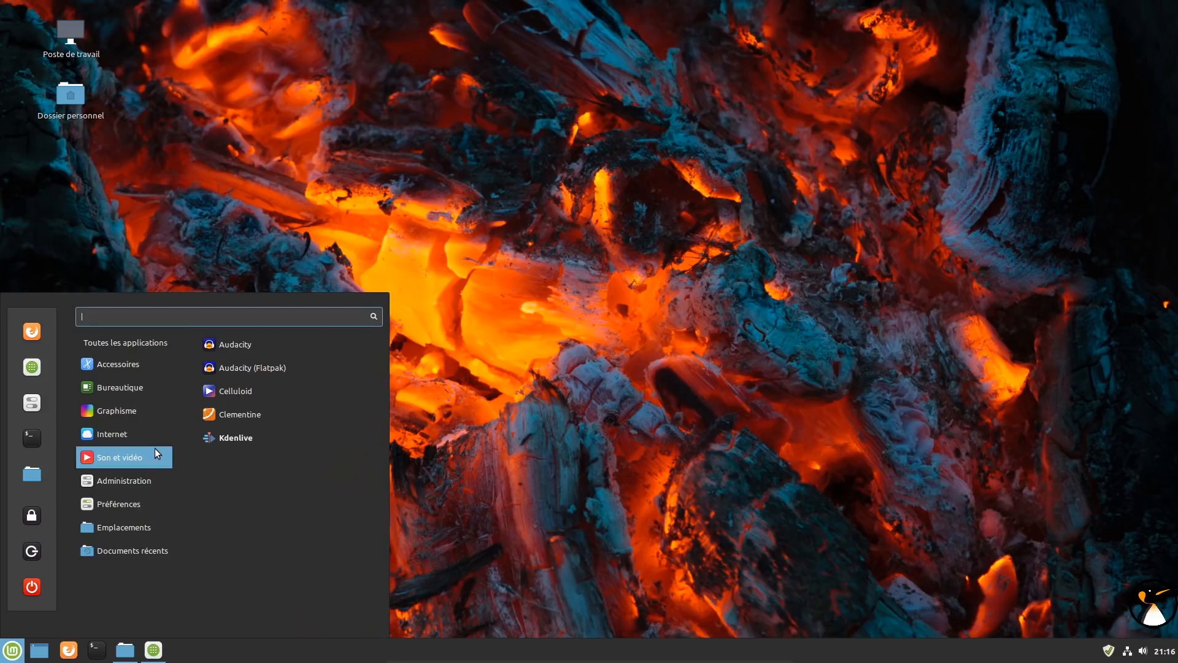
{"action": "left_click", "coordinate": [274, 440]}
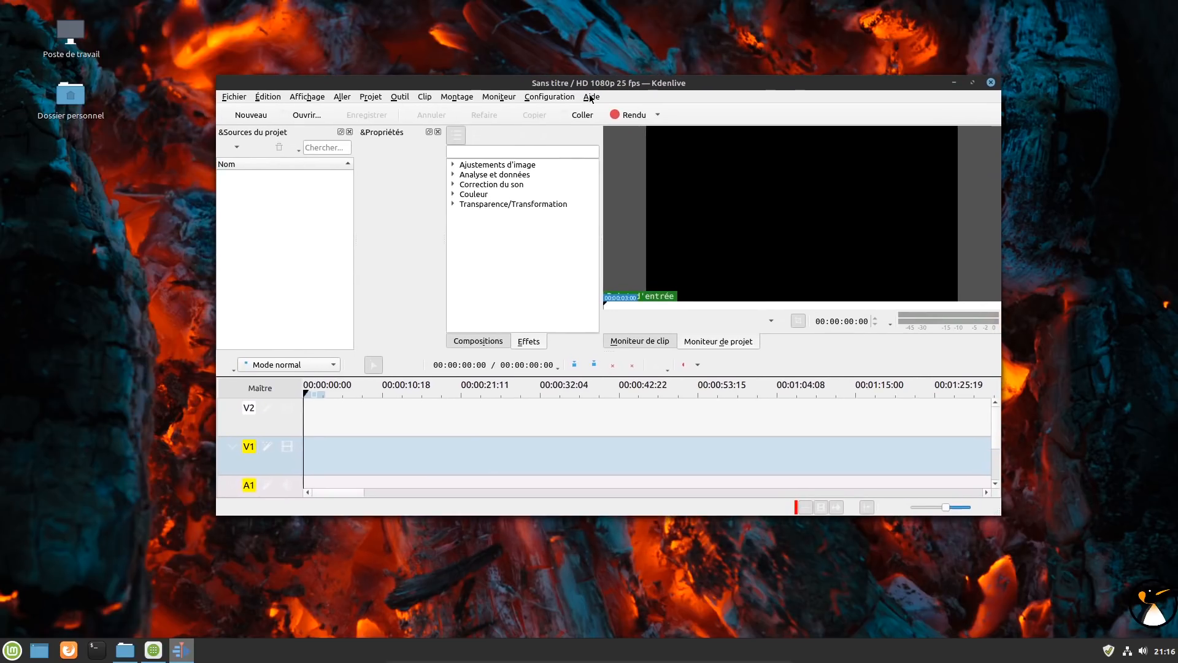
{"action": "left_click", "coordinate": [590, 97]}
{"action": "left_click", "coordinate": [621, 205]}
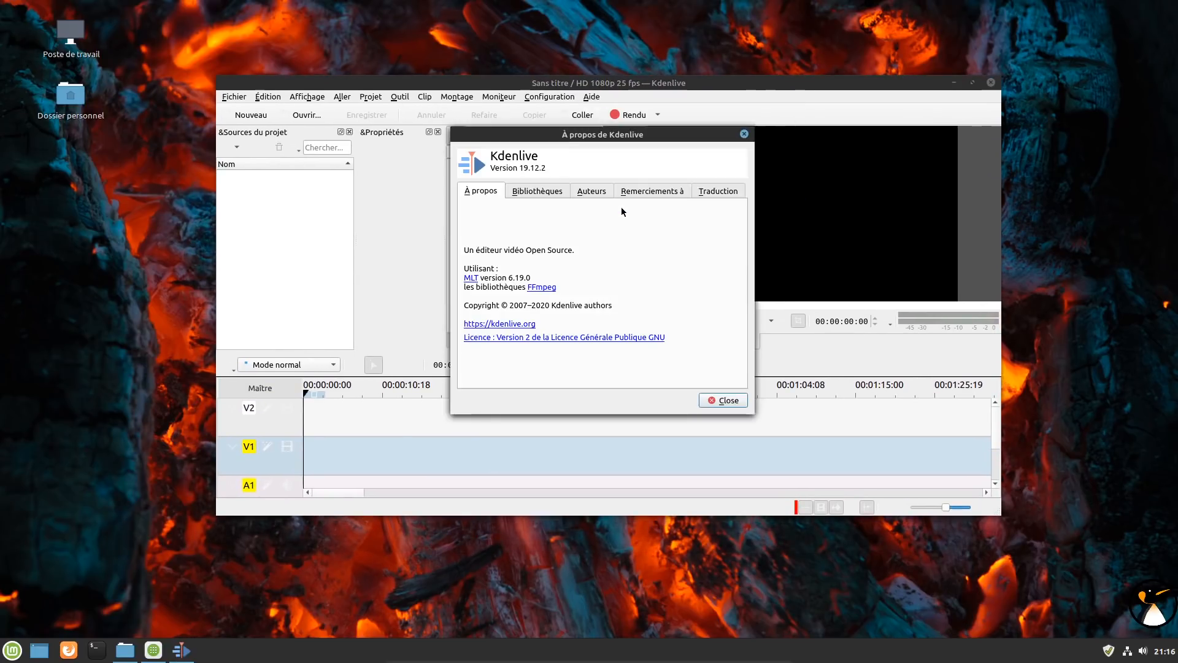
{"action": "left_click", "coordinate": [743, 134]}
Step: Set Kdenlive's interface style to Breeze and its colour theme to Brise clair
{"action": "left_click", "coordinate": [560, 98]}
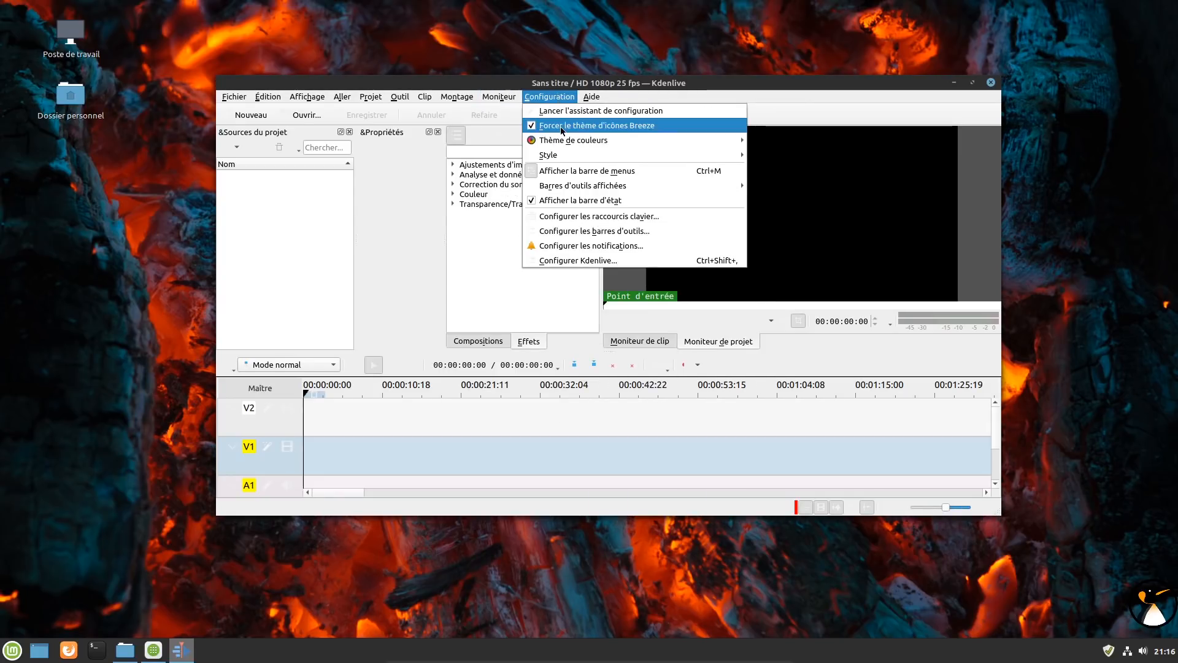
{"action": "mouse_move", "coordinate": [570, 141]}
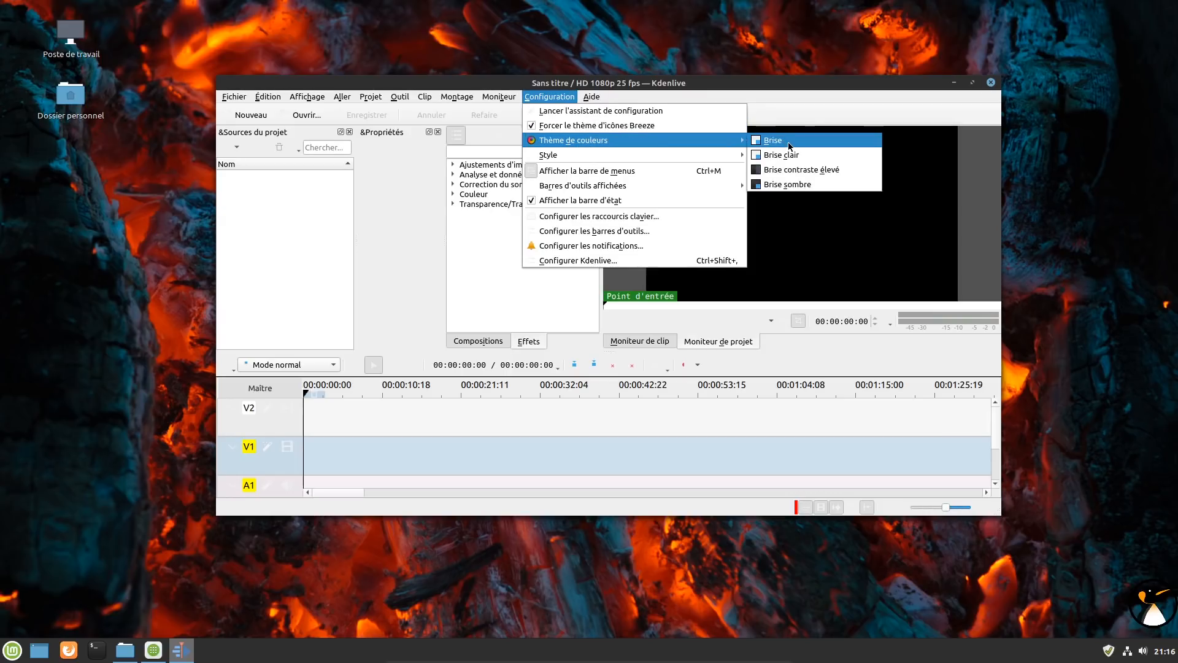
{"action": "mouse_move", "coordinate": [731, 155]}
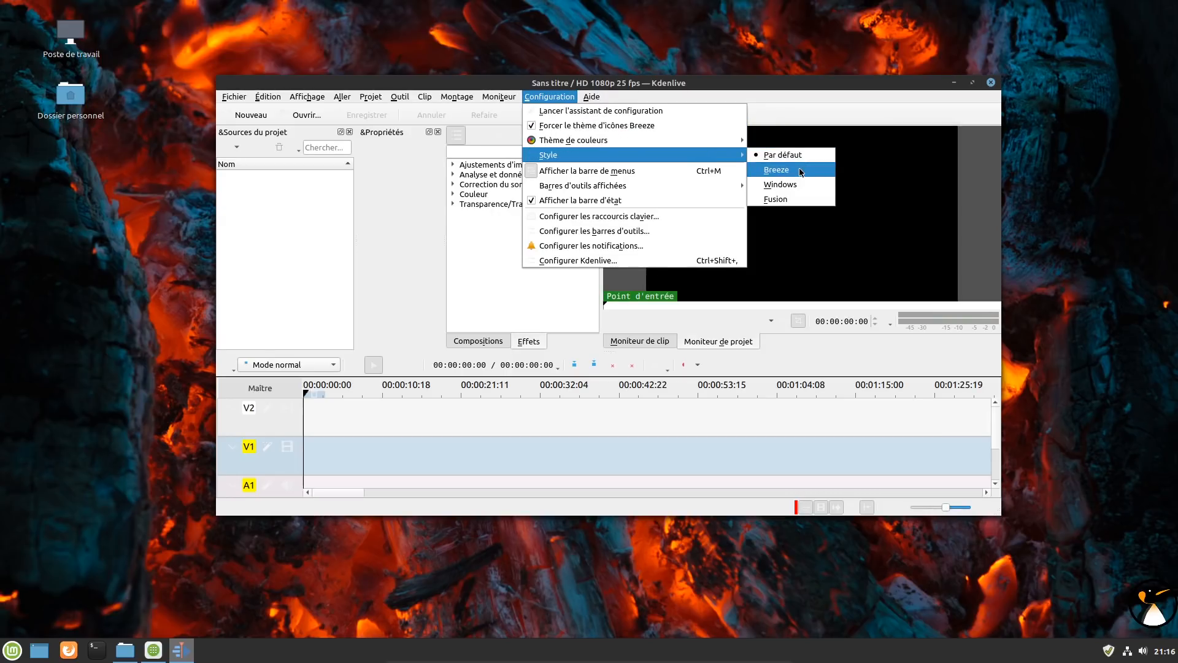
{"action": "left_click", "coordinate": [798, 170]}
{"action": "left_click", "coordinate": [569, 99]}
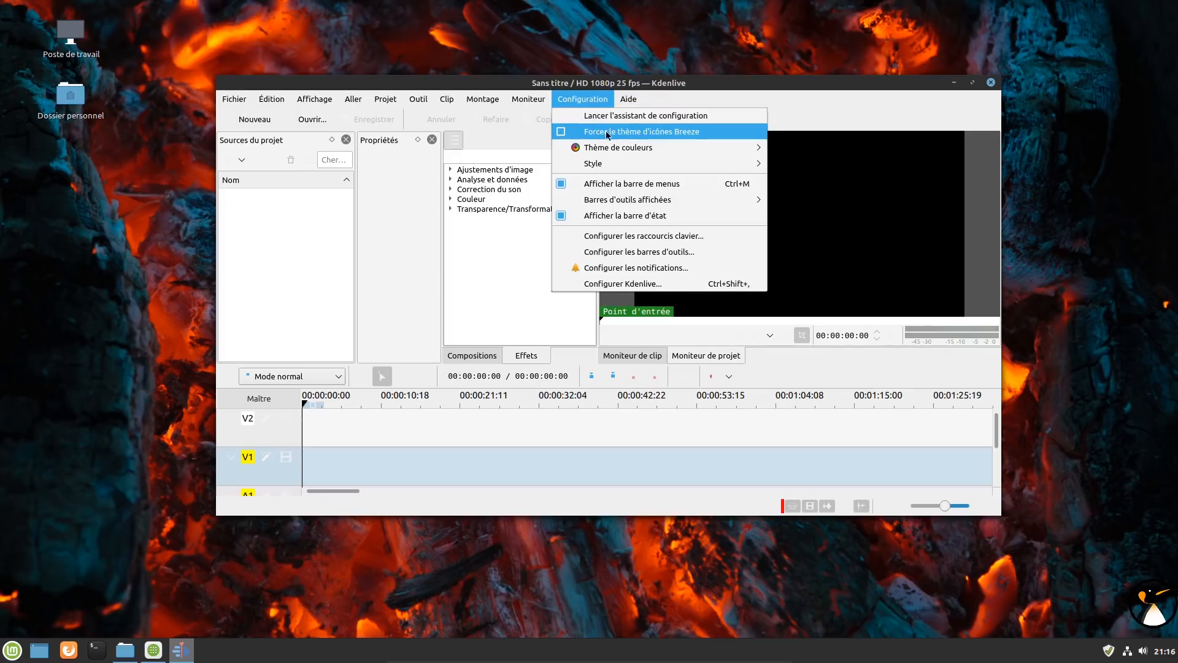
{"action": "mouse_move", "coordinate": [614, 148]}
{"action": "left_click", "coordinate": [824, 164]}
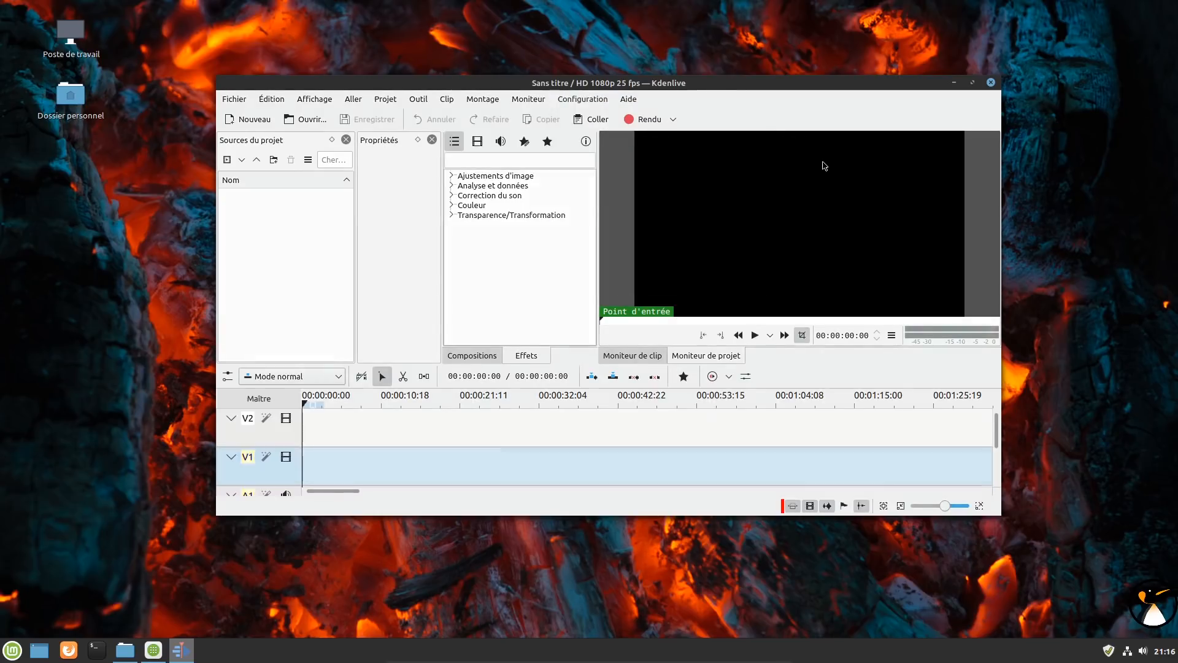
Step: Maximize Kdenlive, enlarge the area above the timeline to look over the interface, and close the program
{"action": "double_click", "coordinate": [699, 83]}
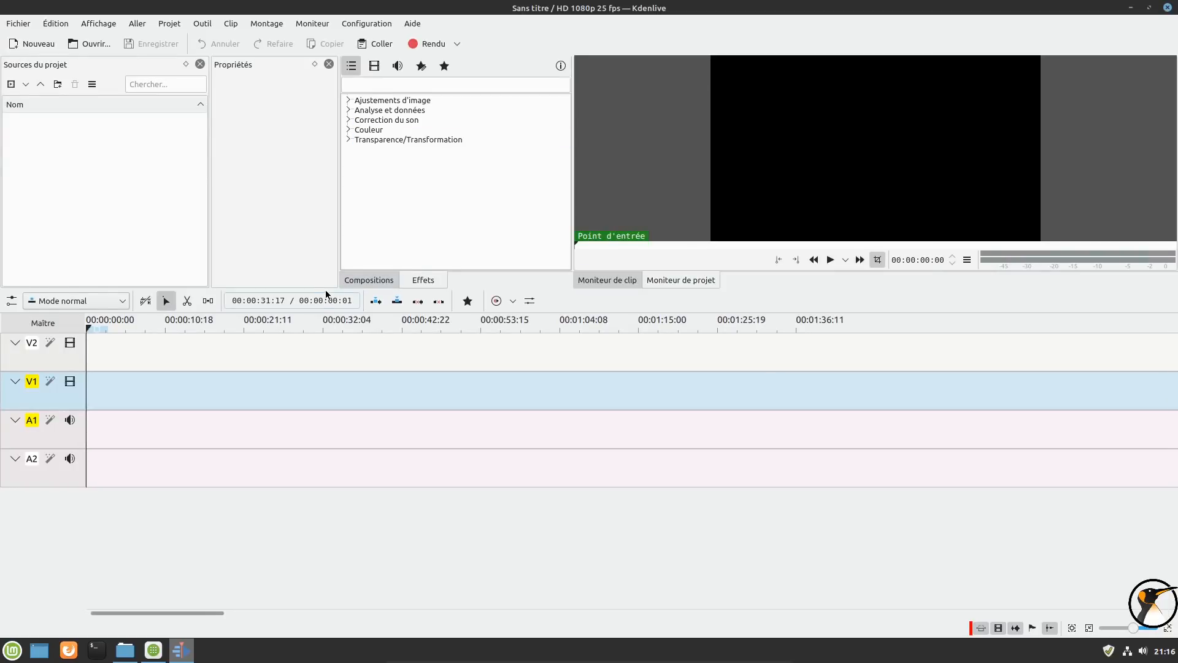
{"action": "left_click_drag", "start_coordinate": [326, 287], "coordinate": [314, 383]}
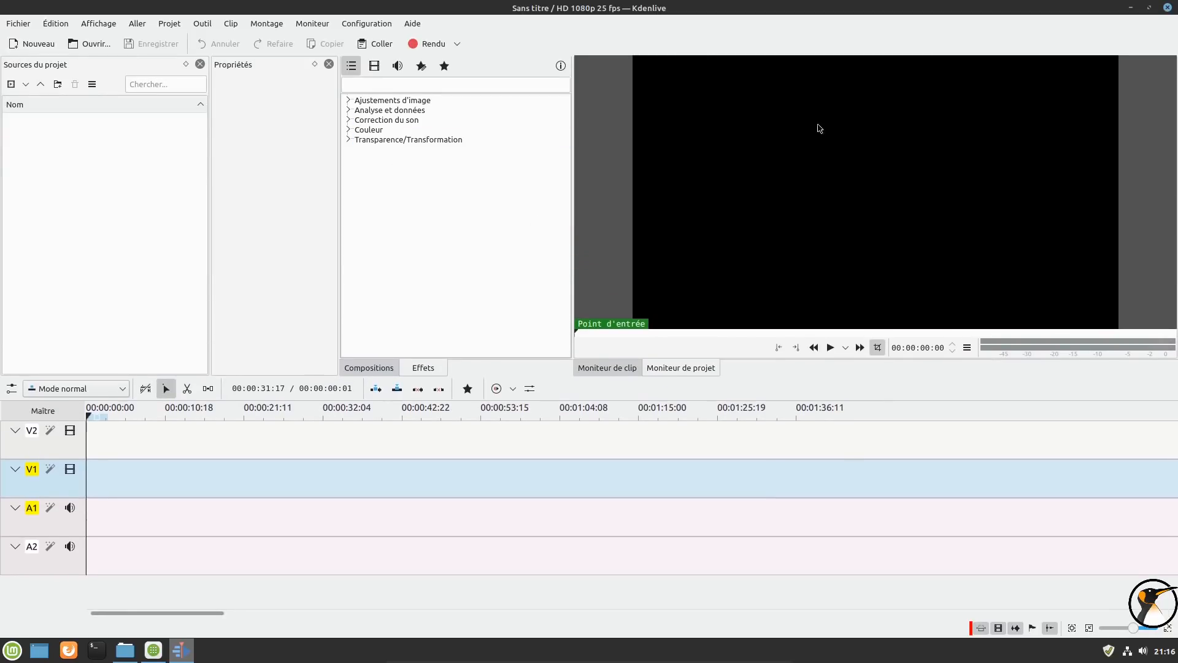
{"action": "left_click", "coordinate": [1168, 8]}
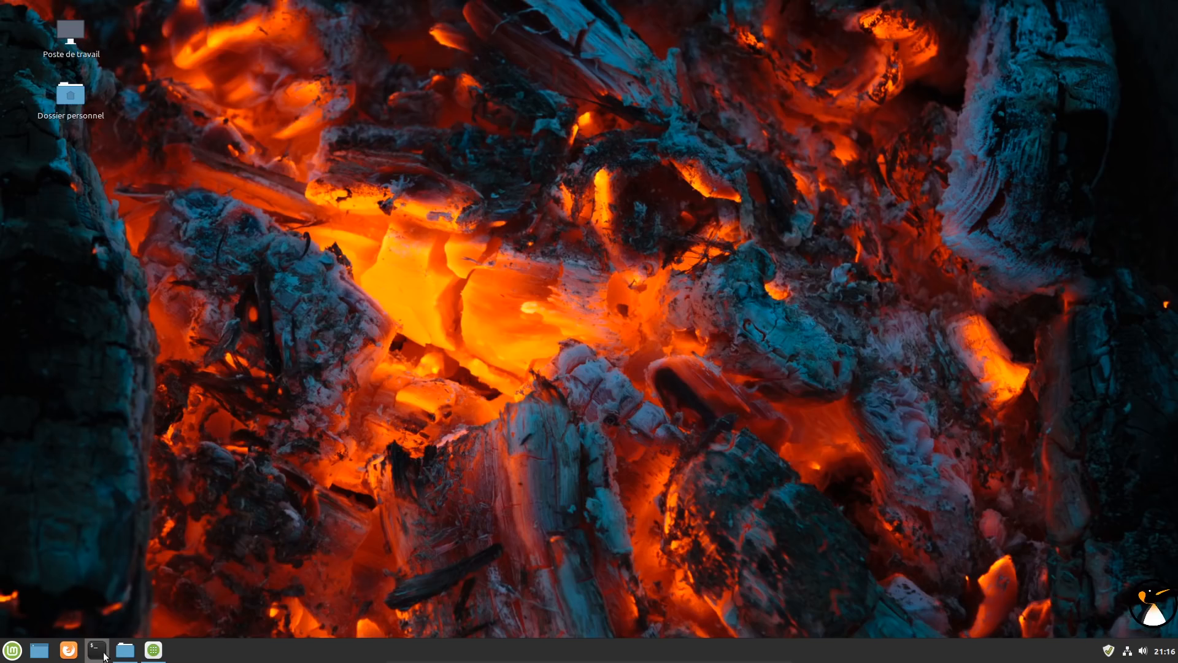
Step: Bring back the home folder window and move it aside, return the Software Manager to its home page and close it
{"action": "left_click", "coordinate": [122, 653]}
{"action": "left_click_drag", "start_coordinate": [874, 35], "coordinate": [293, 73]}
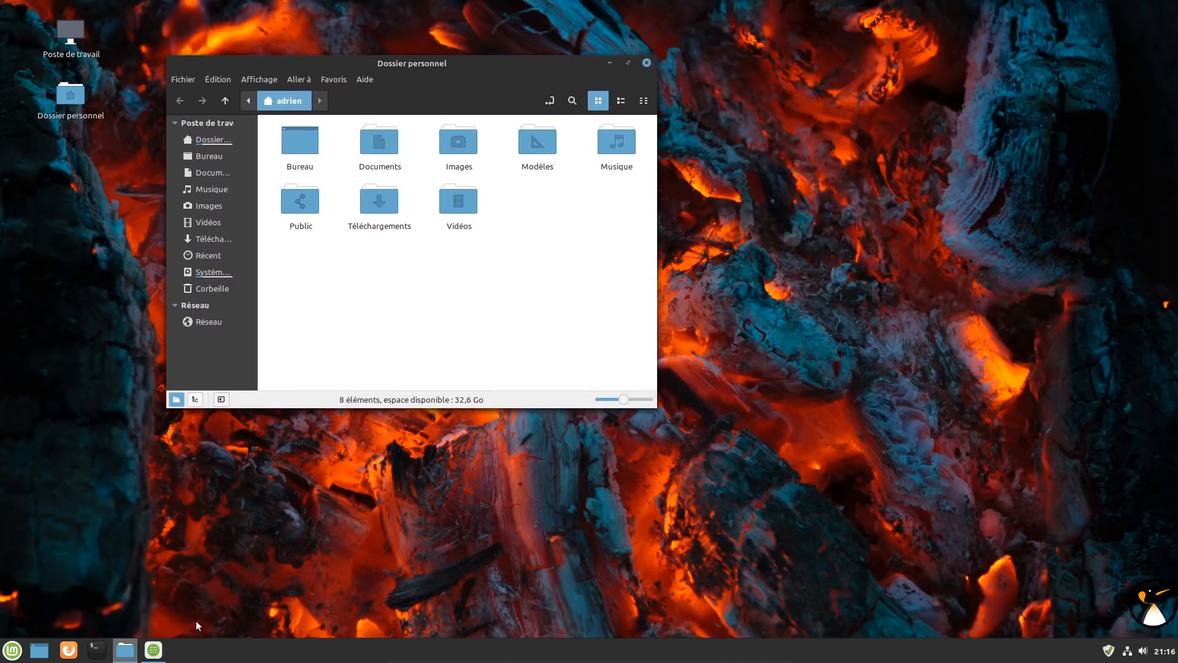
{"action": "left_click", "coordinate": [153, 650]}
{"action": "left_click", "coordinate": [596, 46]}
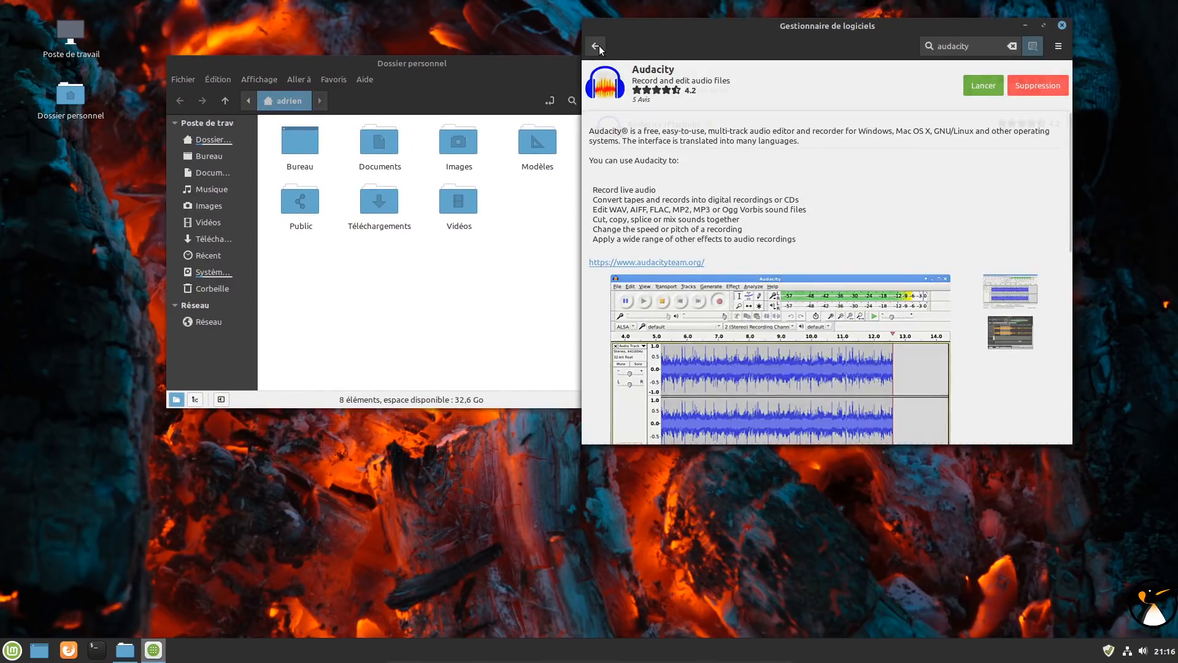
{"action": "left_click", "coordinate": [596, 47]}
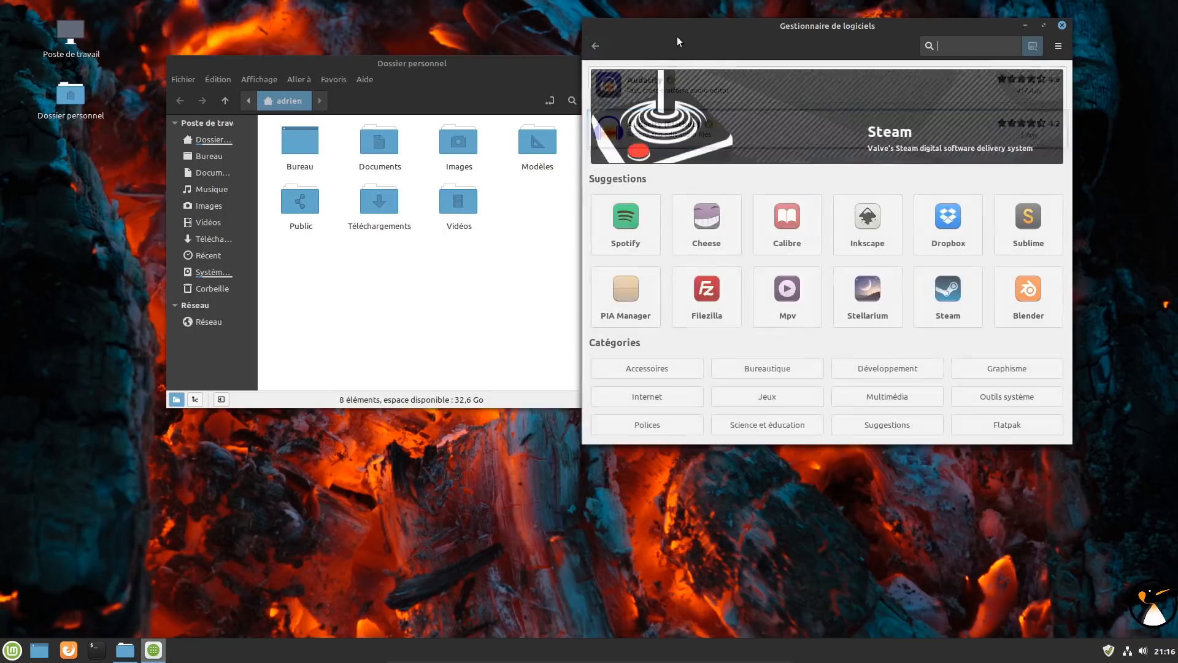
{"action": "left_click_drag", "start_coordinate": [736, 27], "coordinate": [760, 88]}
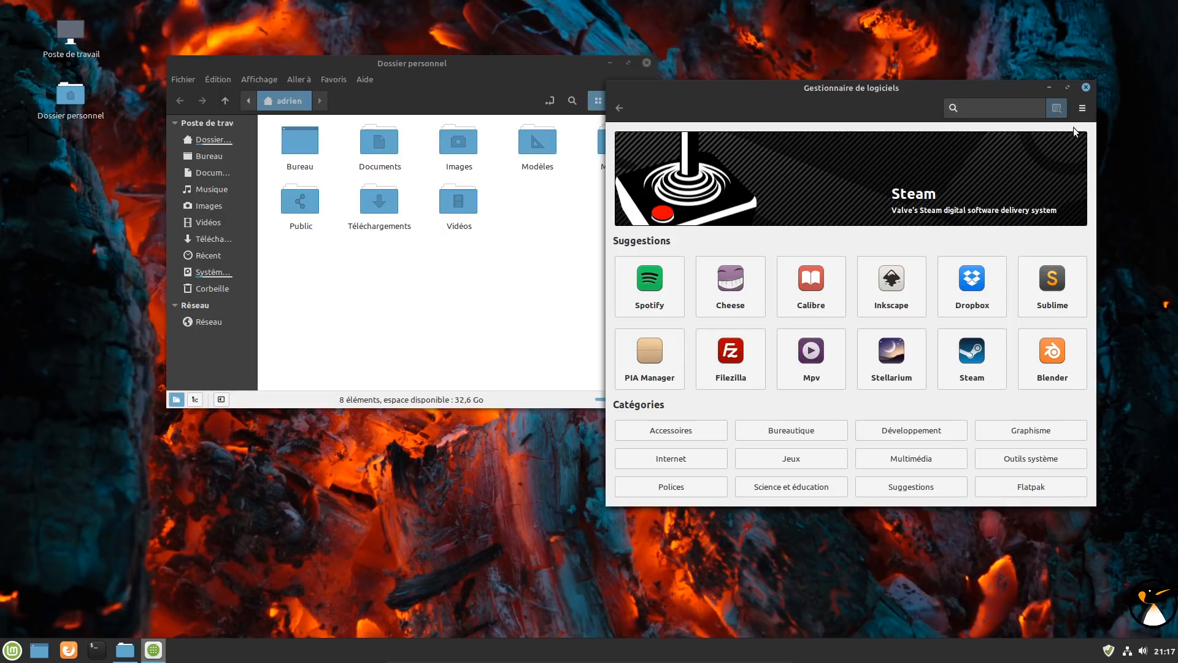
{"action": "left_click", "coordinate": [1085, 89]}
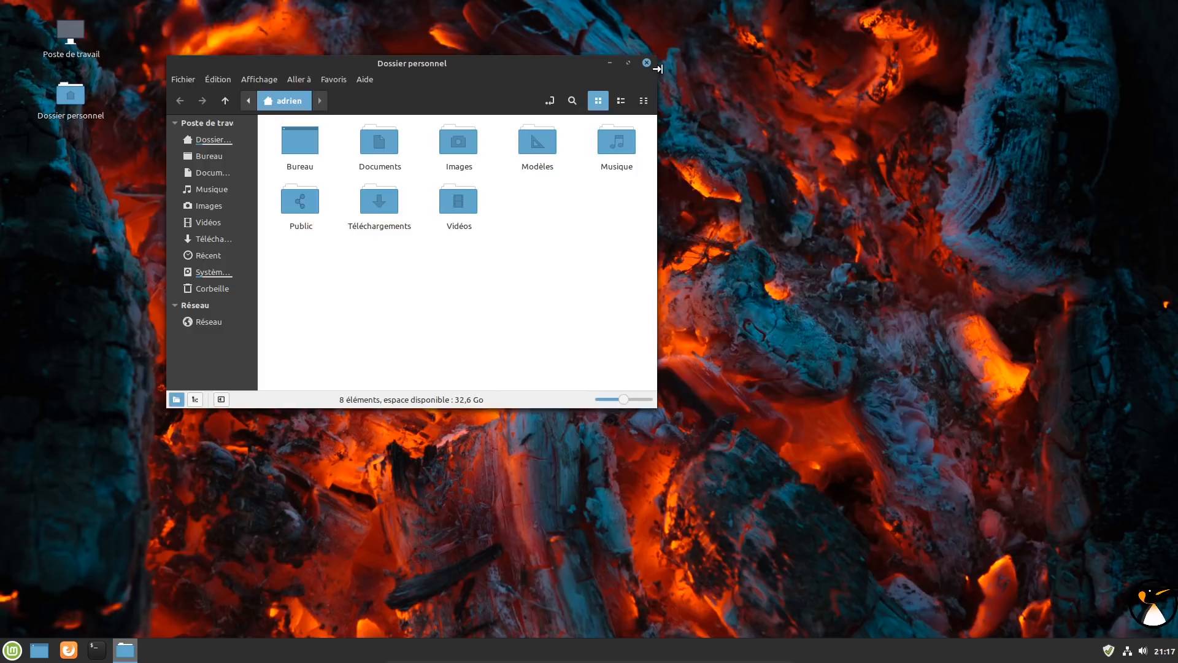
Step: Browse the Réseau location, try to open Réseau Windows and dismiss the resulting dialog
{"action": "left_click", "coordinate": [210, 320]}
{"action": "left_click", "coordinate": [308, 156]}
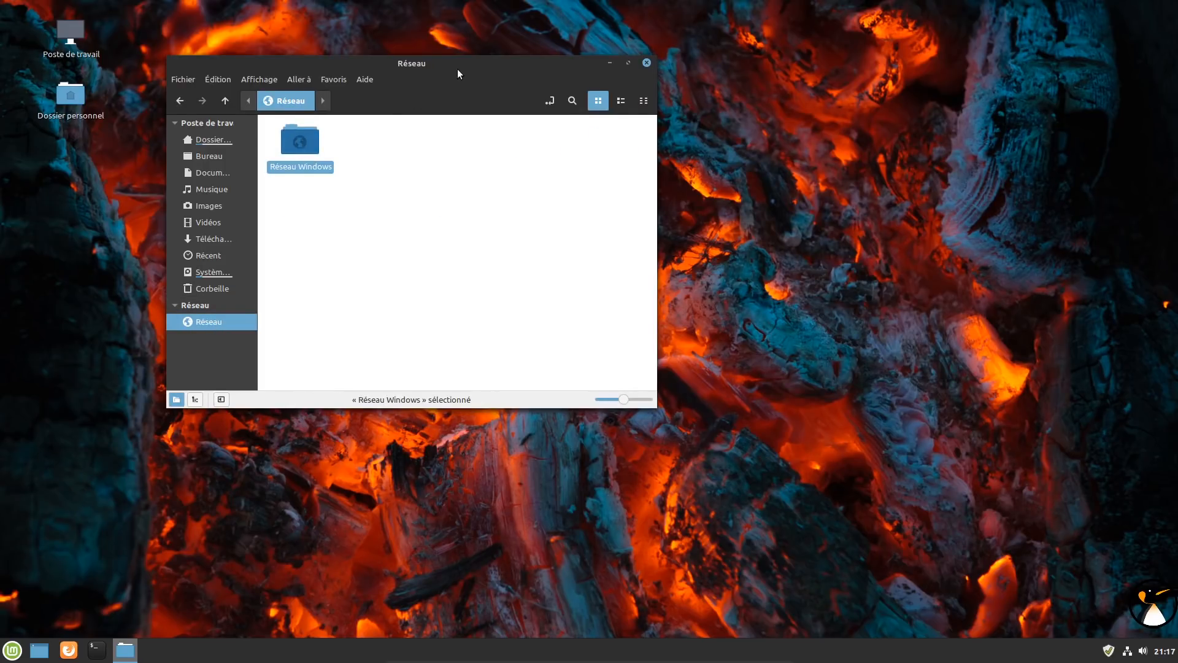
{"action": "left_click_drag", "start_coordinate": [458, 69], "coordinate": [623, 57]}
{"action": "double_click", "coordinate": [480, 132]}
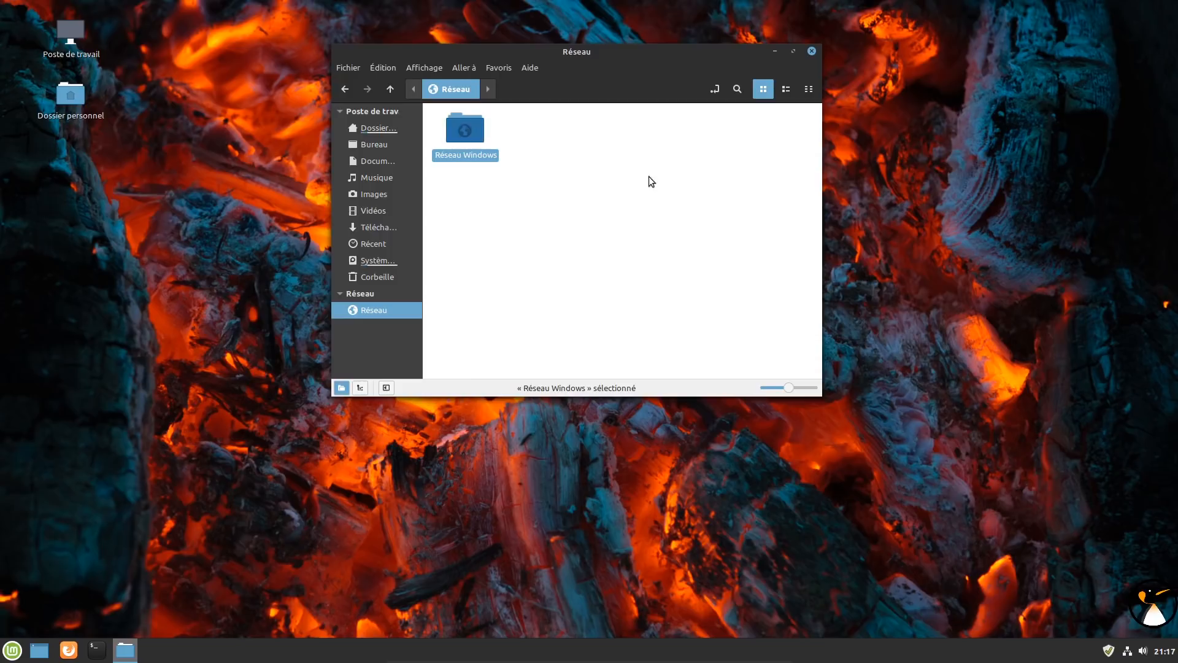
{"action": "left_click", "coordinate": [558, 277]}
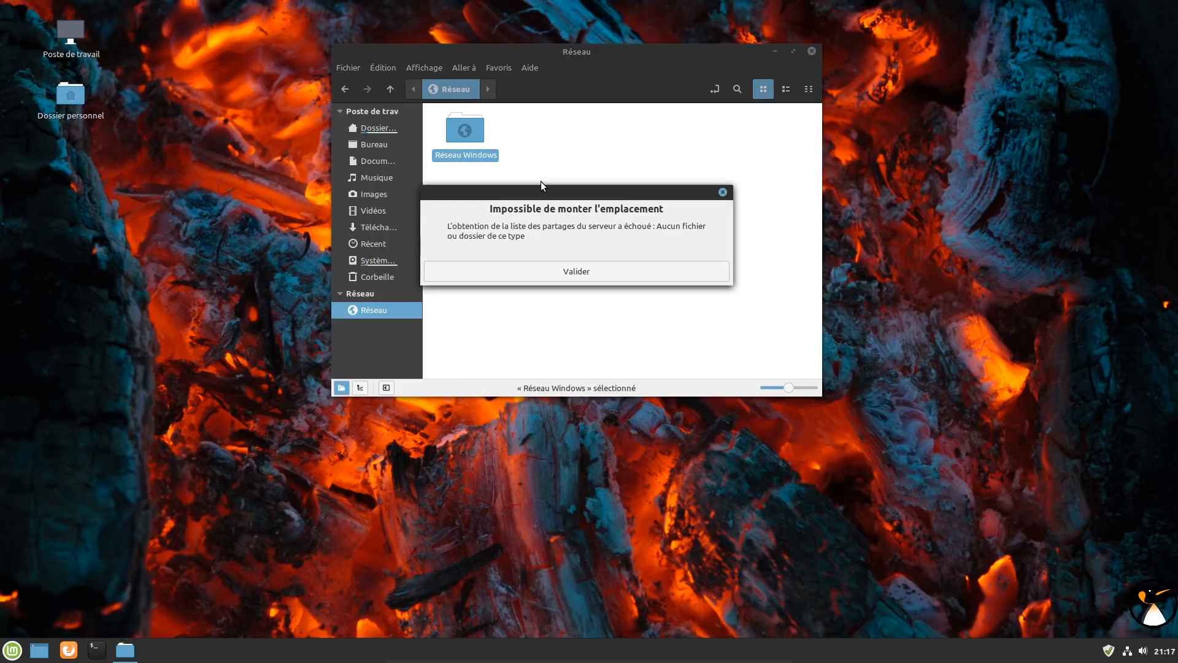
{"action": "left_click", "coordinate": [525, 277]}
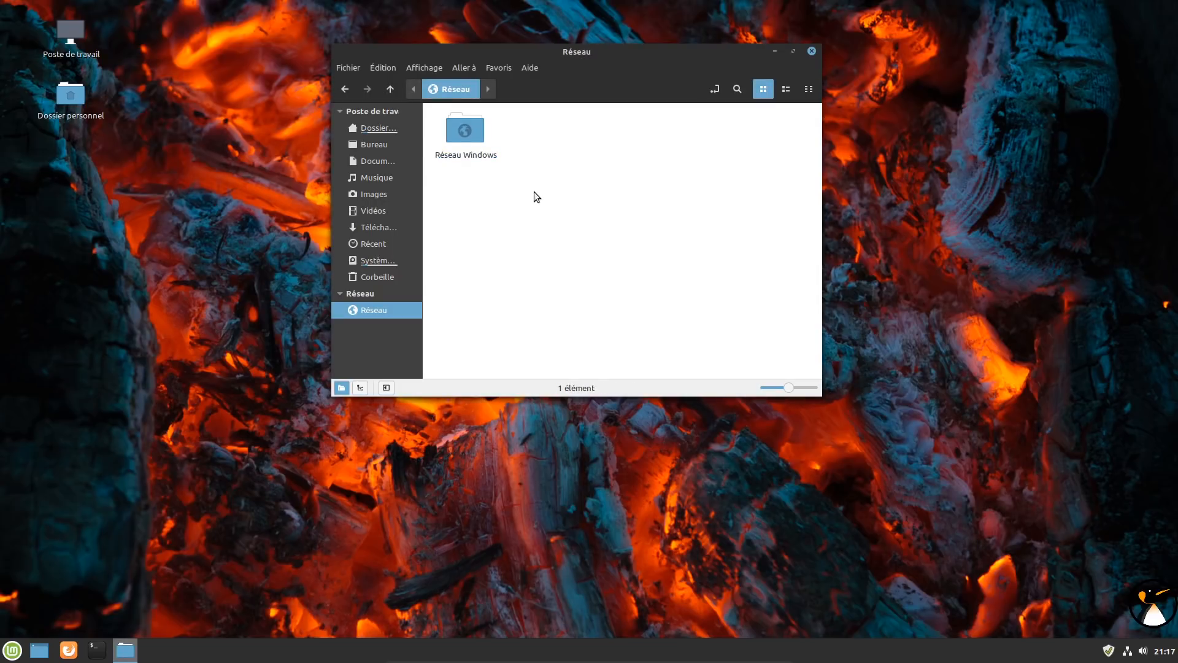
Step: Replace the file manager's location with smb://, try to open it and dismiss the resulting dialog
{"action": "key", "text": "ctrl+l"}
{"action": "key", "text": "Right"}
{"action": "key", "text": "BackSpace"}
{"action": "key", "text": "BackSpace"}
{"action": "key", "text": "BackSpace"}
{"action": "key", "text": "BackSpace"}
{"action": "key", "text": "BackSpace"}
{"action": "key", "text": "BackSpace"}
{"action": "key", "text": "BackSpace"}
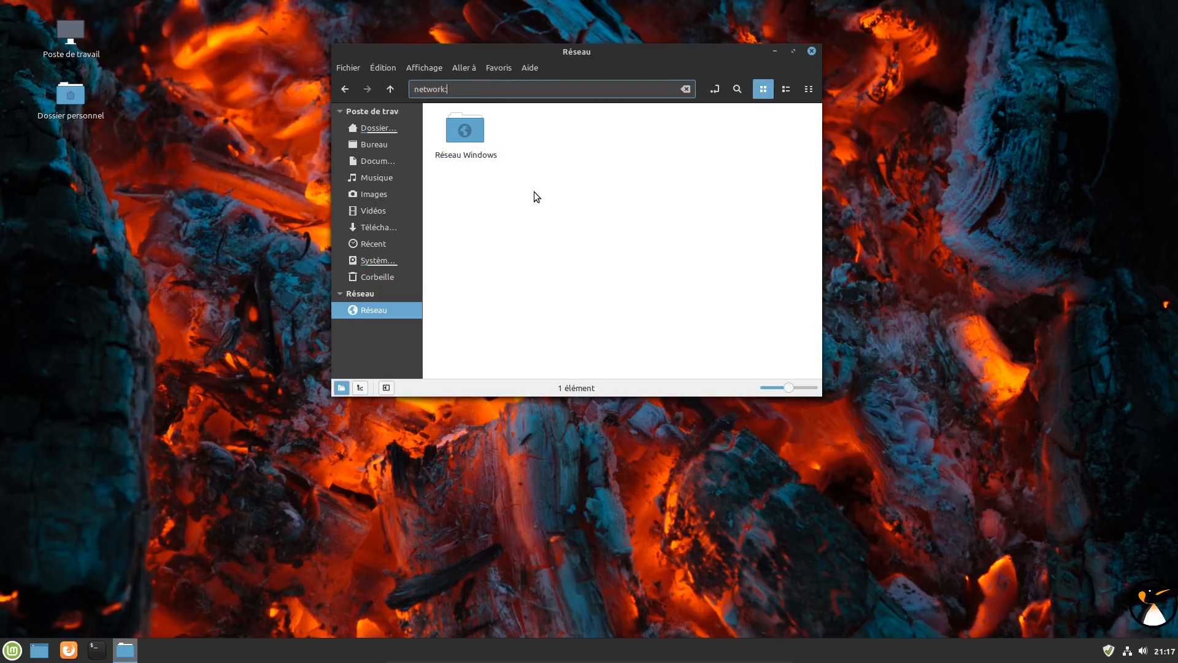
{"action": "key", "text": "BackSpace"}
{"action": "key", "text": "BackSpace"}
{"action": "key", "text": "BackSpace"}
{"action": "key", "text": "BackSpace"}
{"action": "type", "text": "smb://"}
{"action": "key", "text": "Return"}
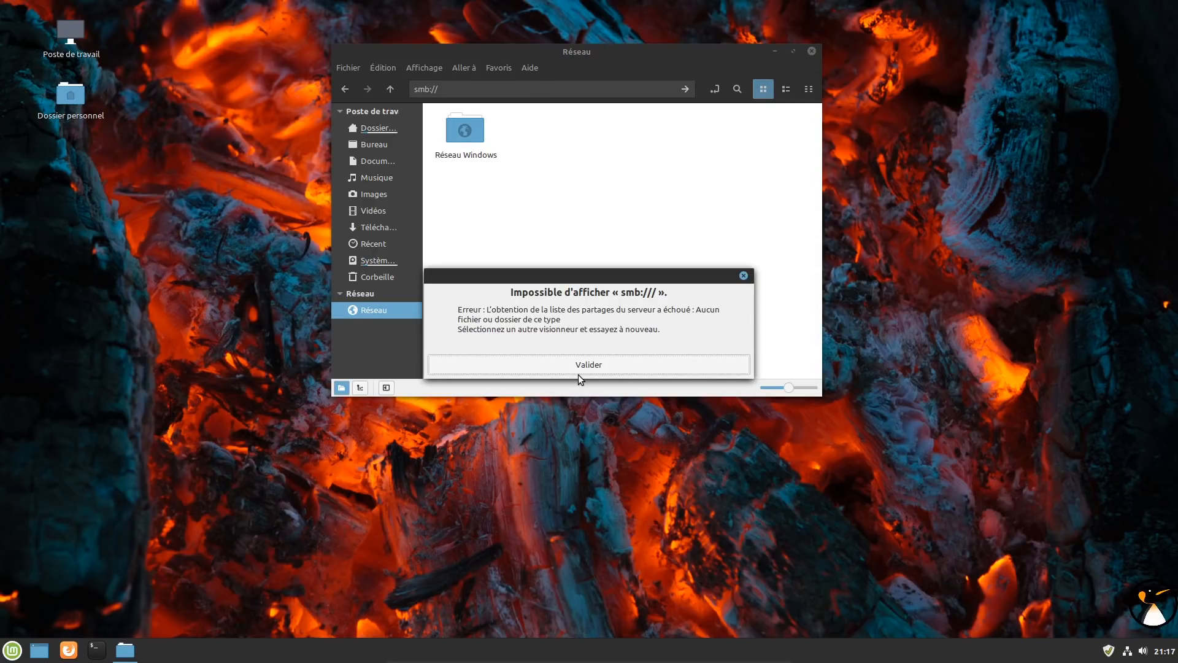
{"action": "left_click", "coordinate": [578, 372]}
Step: Extend the location to smb://192.168.21.200/ and open the Windows shares on that server, retrying after the dialog
{"action": "type", "text": "192"}
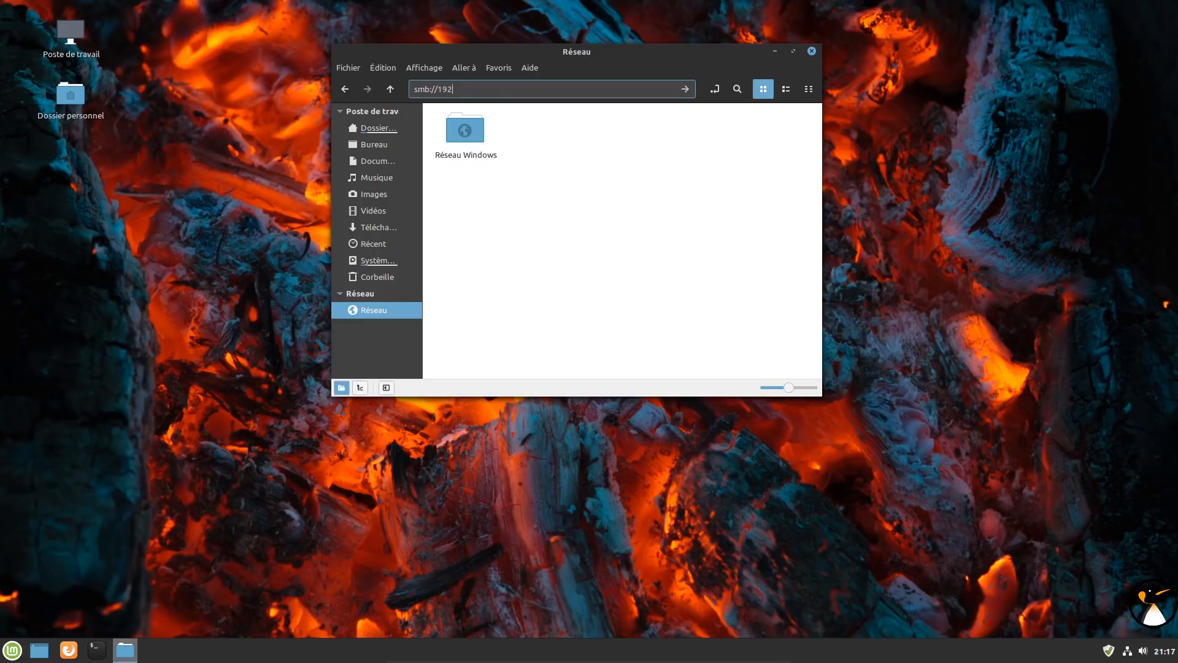
{"action": "type", "text": ".168.21.200"}
{"action": "key", "text": "Return"}
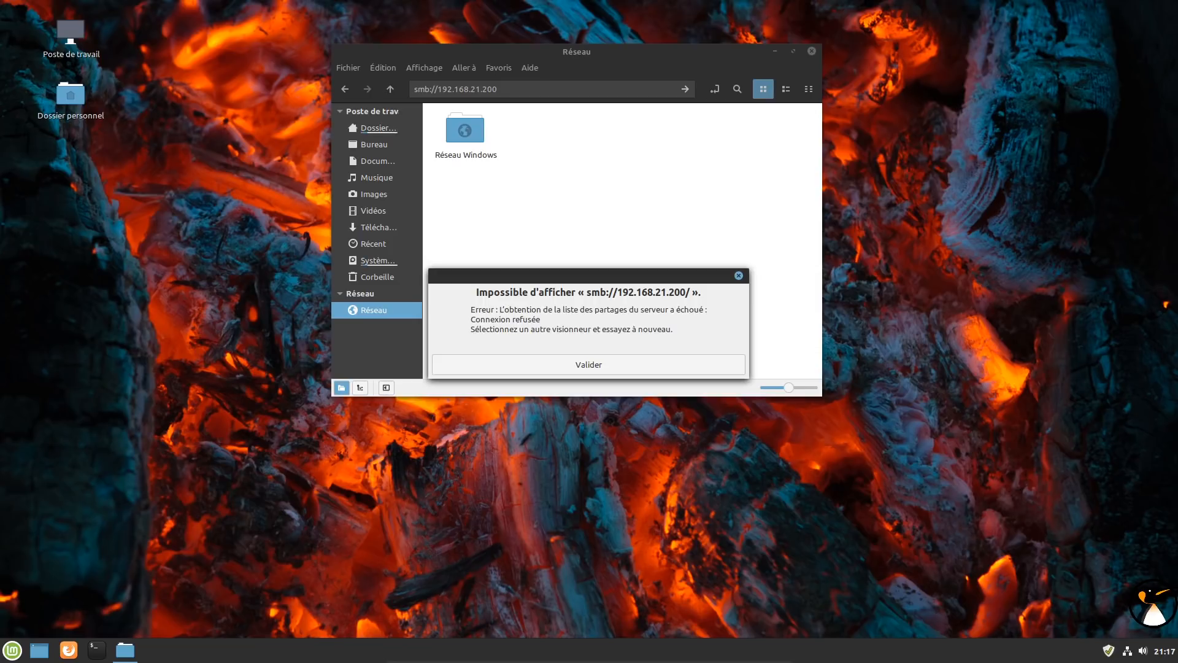
{"action": "left_click", "coordinate": [564, 367]}
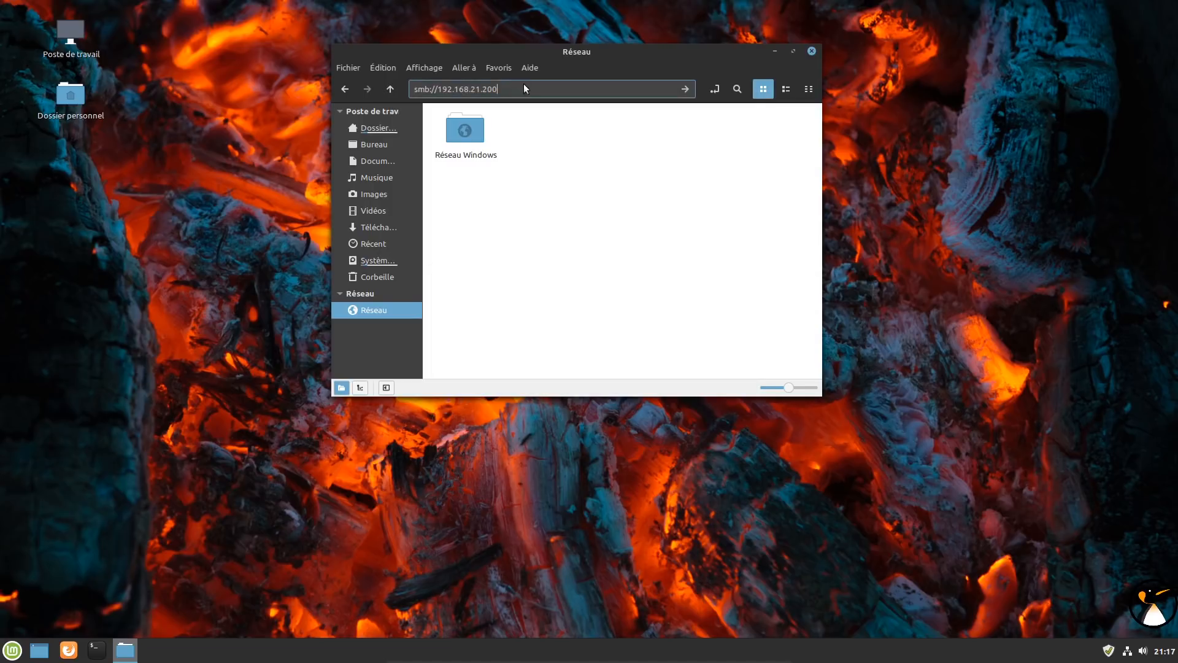
{"action": "type", "text": "/"}
{"action": "key", "text": "Return"}
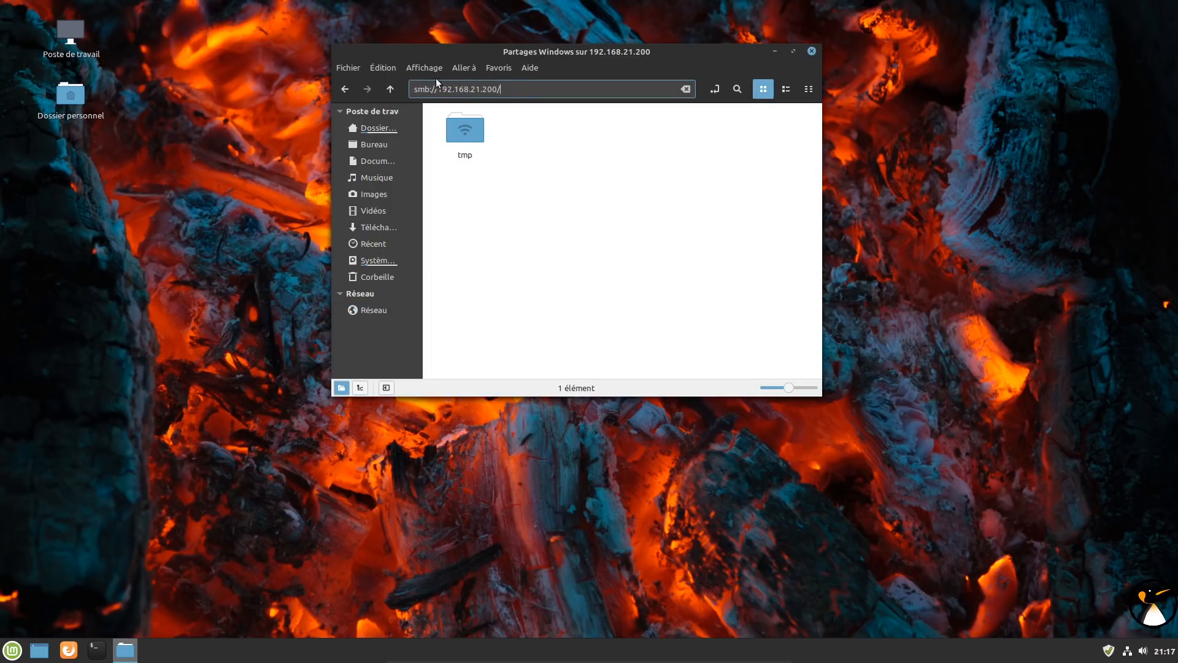
Step: Return to the Réseau location, open Réseau Windows again and close the file manager window
{"action": "left_click_drag", "start_coordinate": [576, 58], "coordinate": [696, 67]}
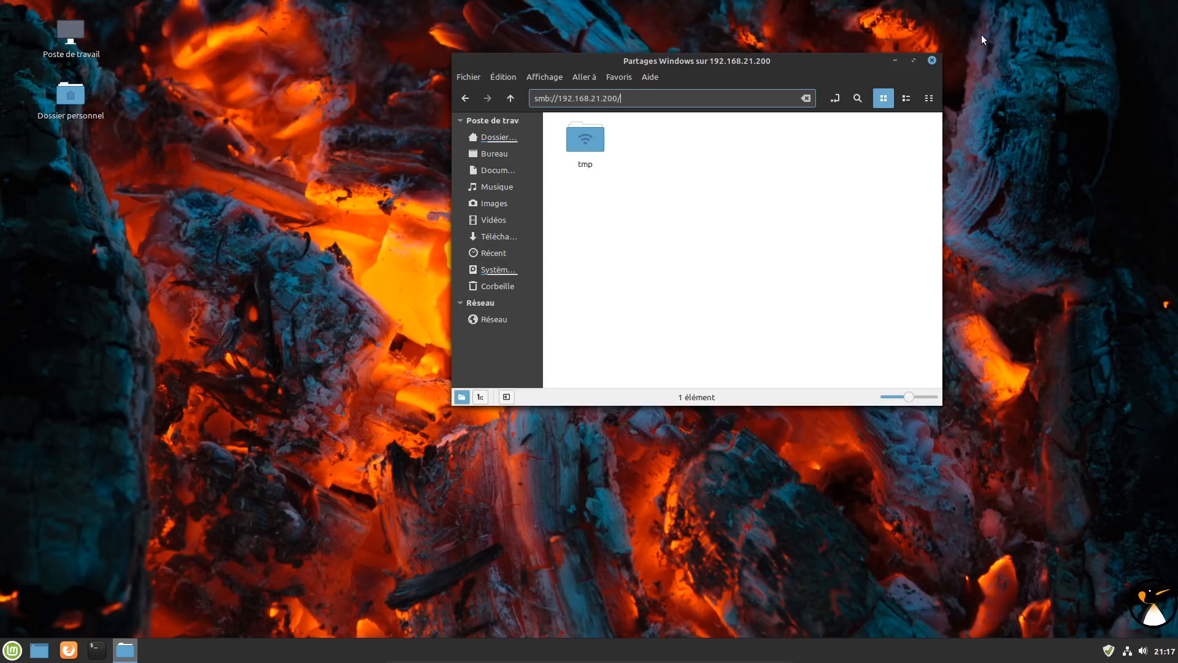
{"action": "left_click_drag", "start_coordinate": [904, 61], "coordinate": [901, 45]}
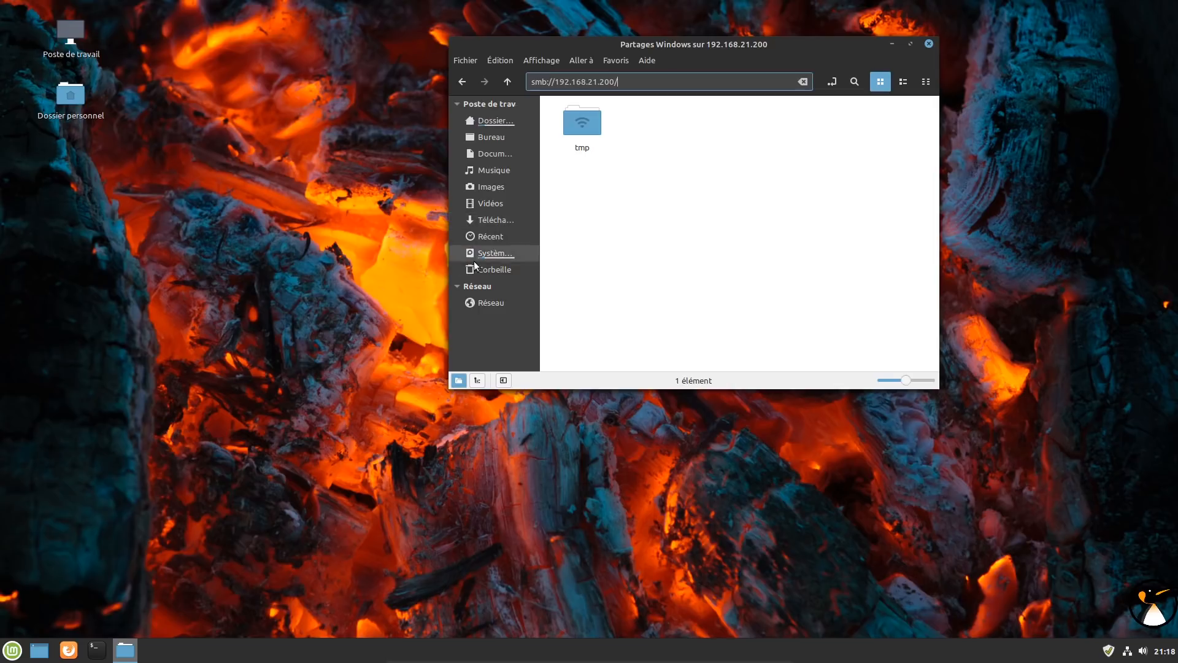
{"action": "left_click", "coordinate": [482, 303]}
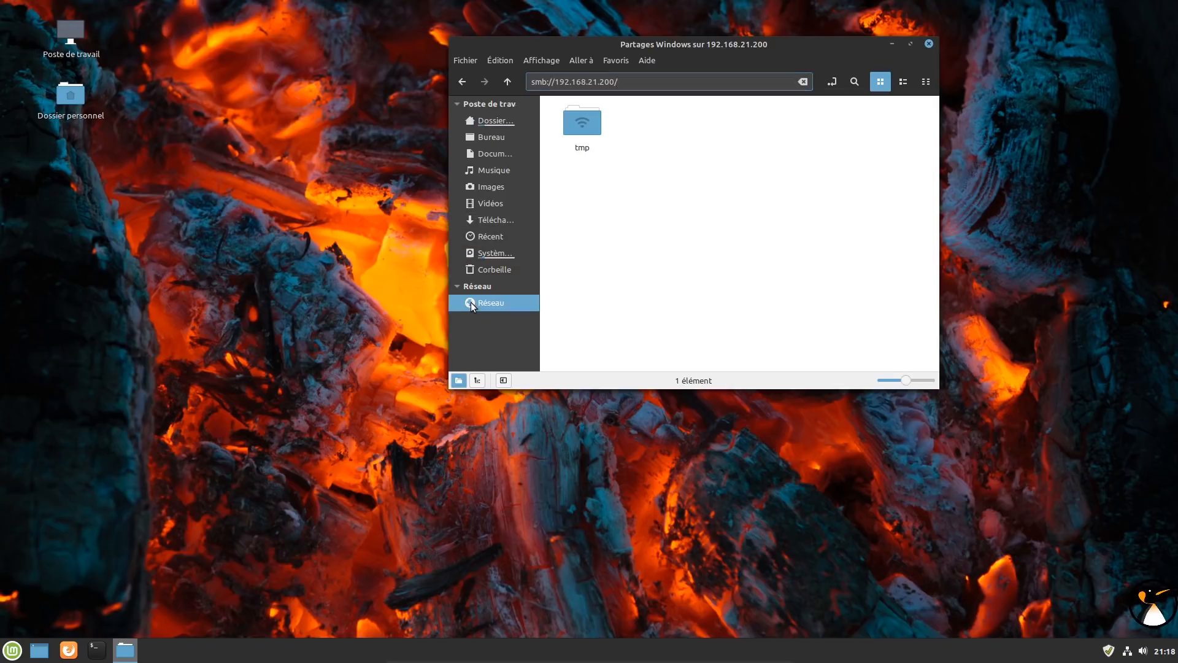
{"action": "double_click", "coordinate": [577, 133]}
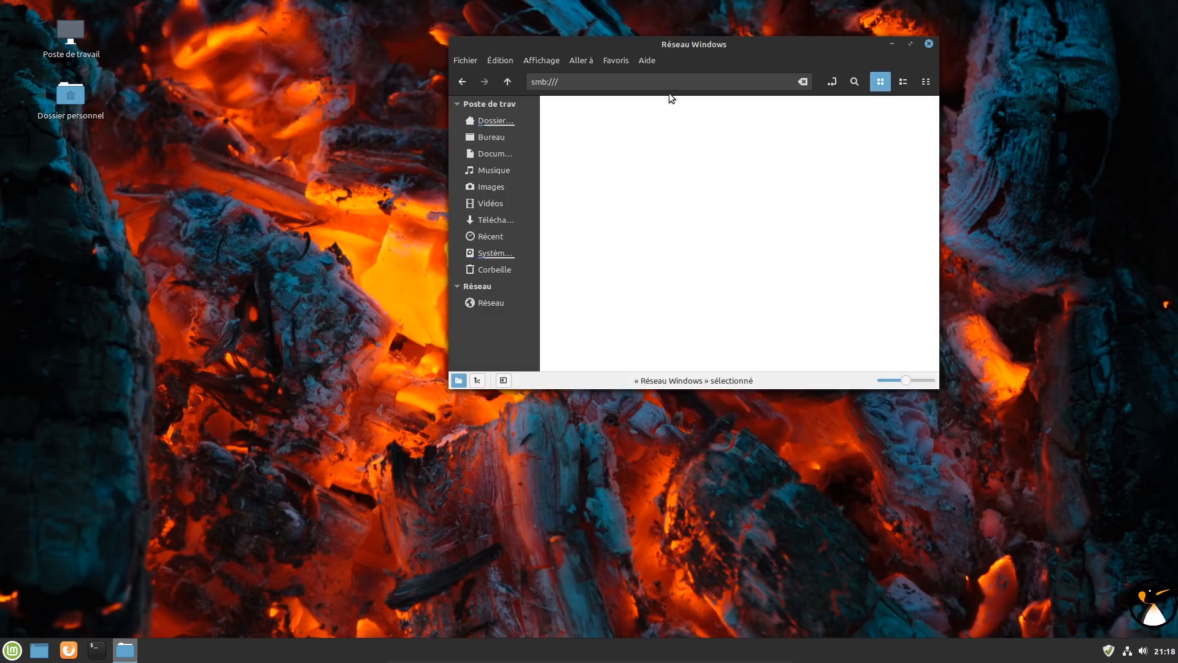
{"action": "left_click_drag", "start_coordinate": [681, 42], "coordinate": [867, 22]}
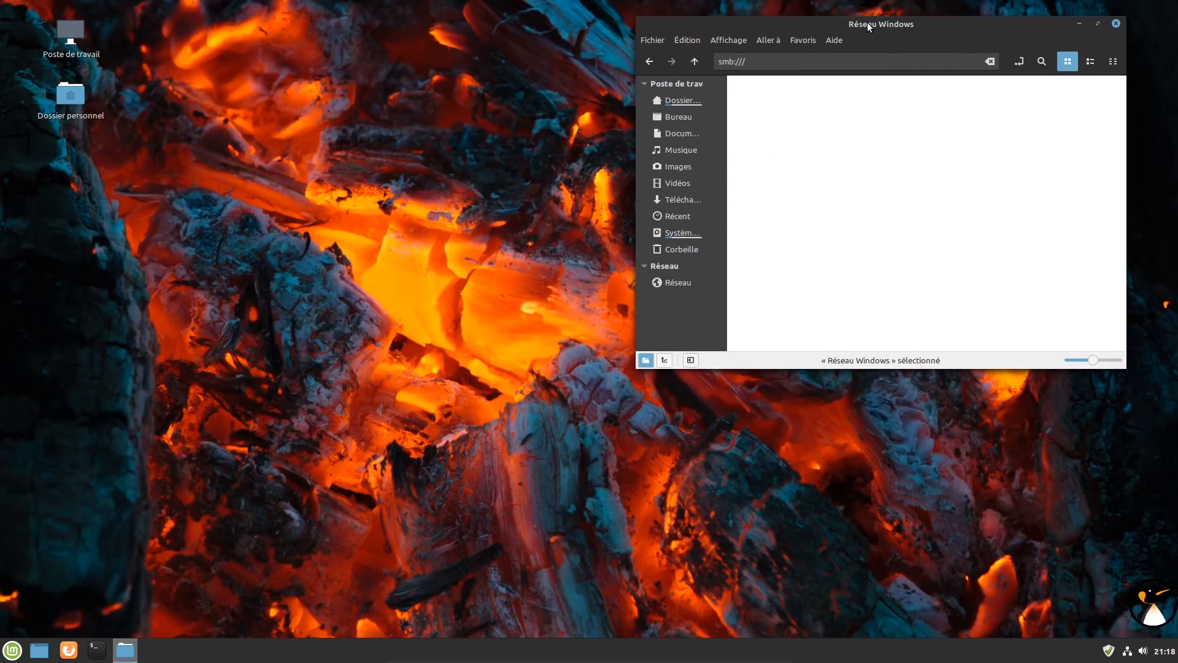
{"action": "left_click", "coordinate": [1116, 24]}
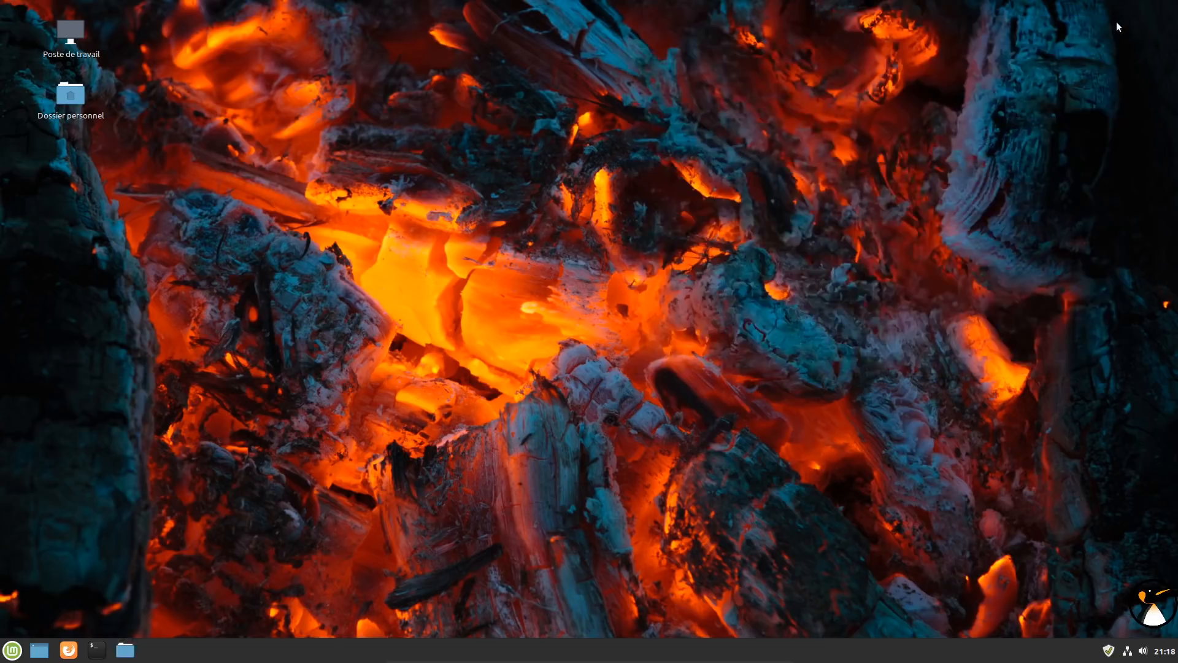
Step: Open a terminal with enlarged text, install htop with sudo apt install htop, authenticating with the account password, and reposition the window
{"action": "left_click", "coordinate": [13, 655]}
{"action": "left_click", "coordinate": [32, 438]}
{"action": "key", "text": "ctrl+plus"}
{"action": "key", "text": "ctrl+plus"}
{"action": "type", "text": "sudo apt install htop"}
{"action": "key", "text": "Return"}
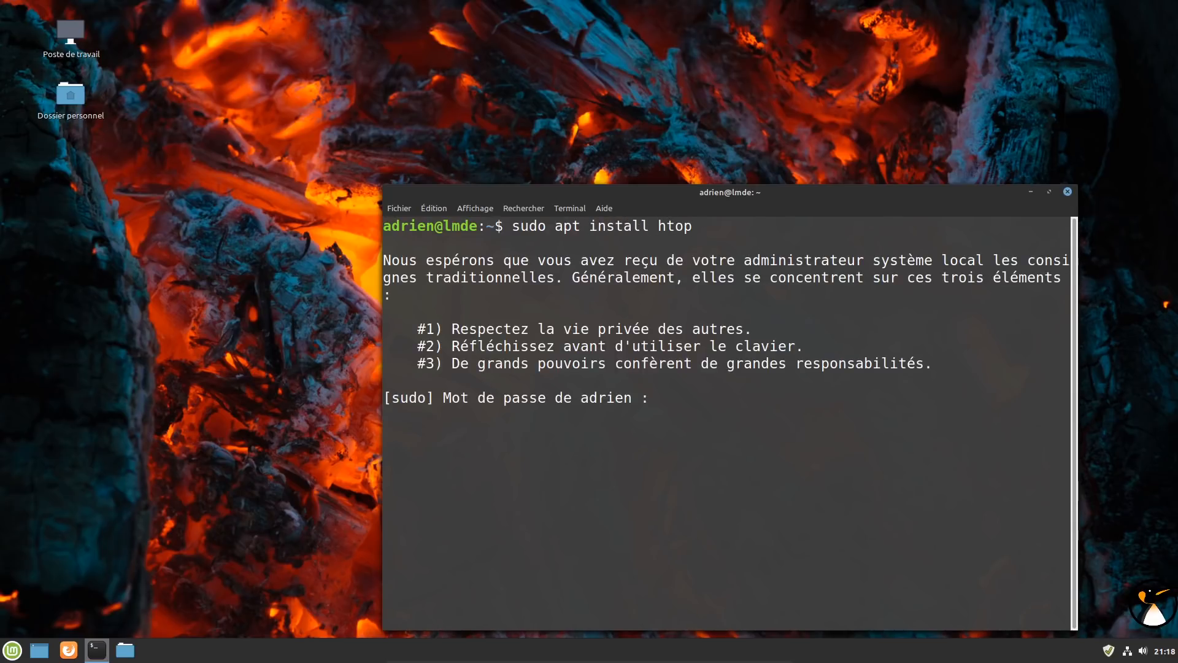
{"action": "key", "text": "Return"}
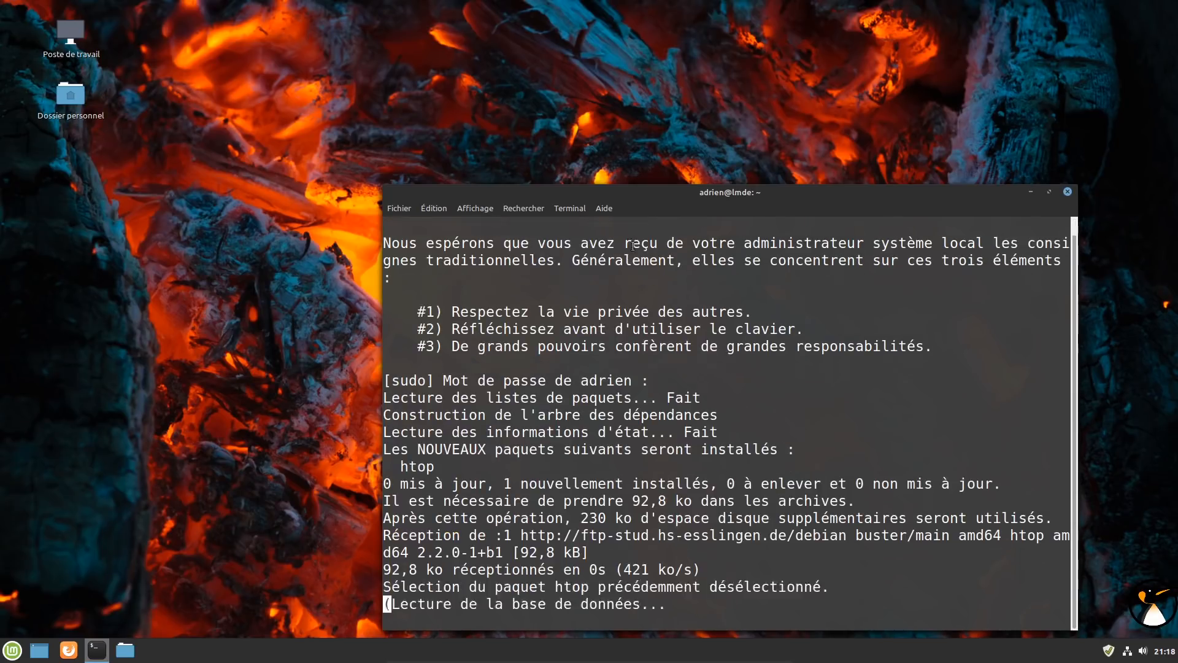
{"action": "left_click_drag", "start_coordinate": [665, 188], "coordinate": [553, 100]}
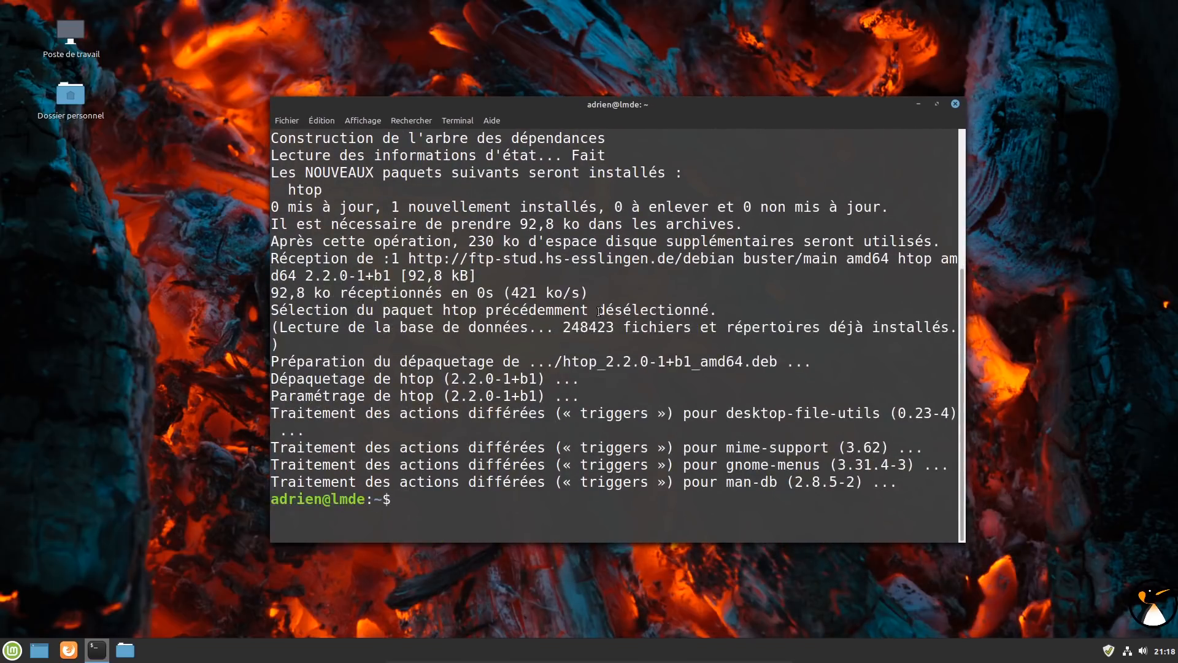
Step: Restart the system with systemctl reboot and boot the LMDE 4 Debbie entry
{"action": "type", "text": "systec"}
{"action": "key", "text": "BackSpace"}
{"action": "type", "text": "mctl reboot"}
{"action": "key", "text": "Return"}
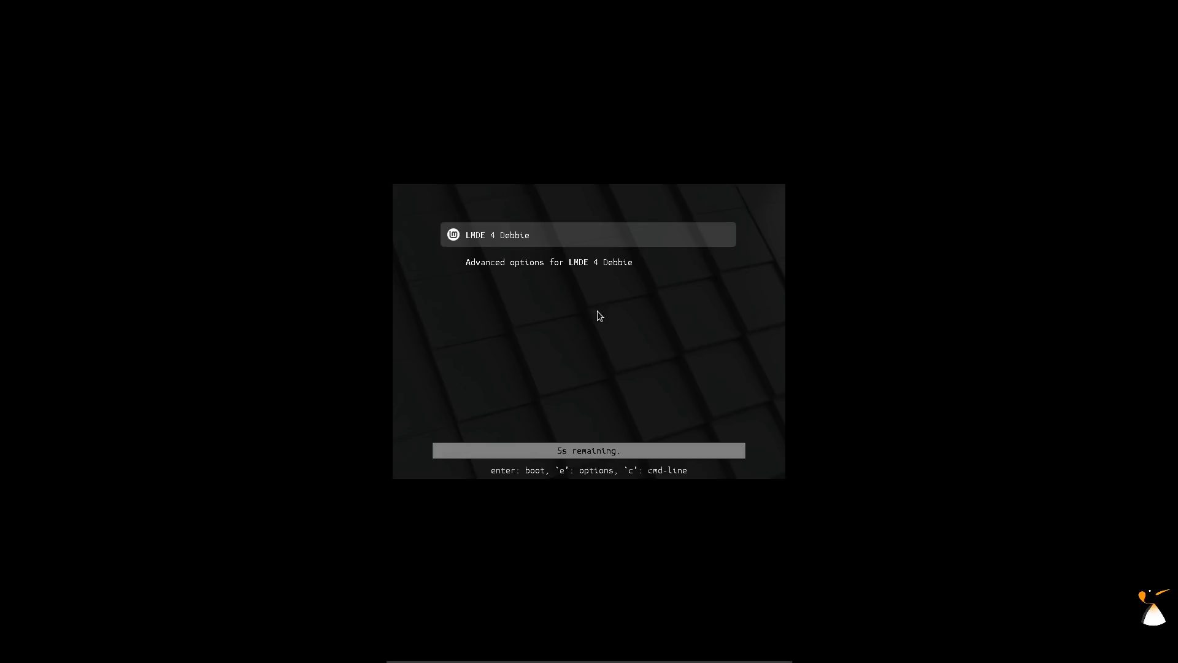
{"action": "key", "text": "Return"}
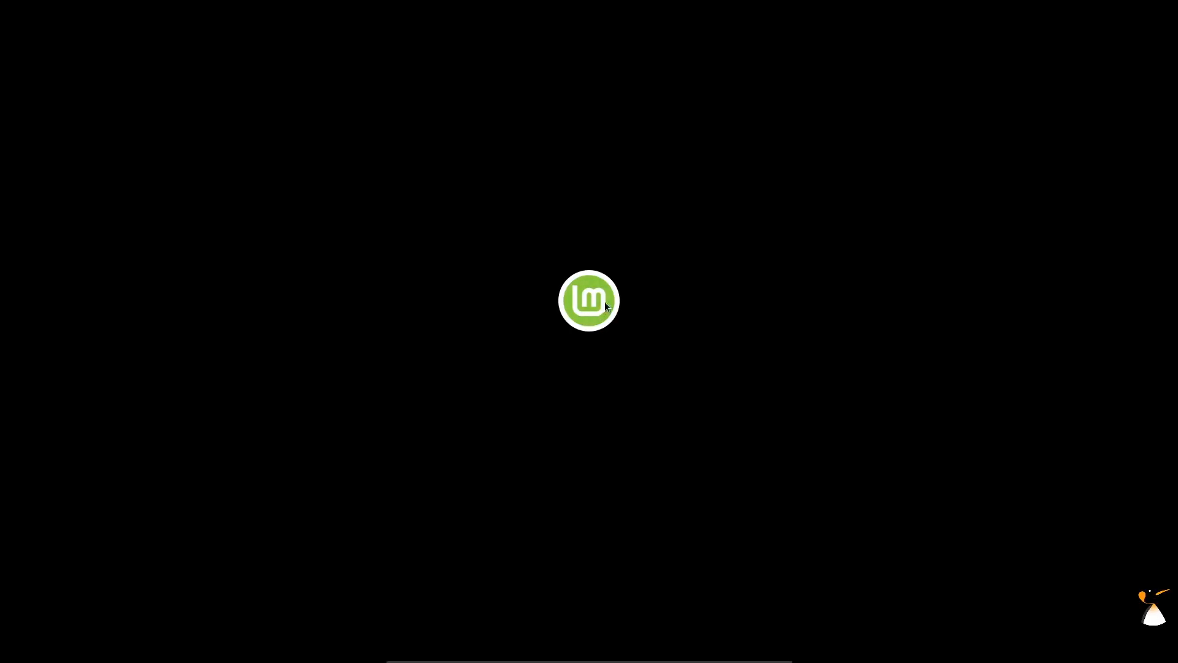
Step: Log in with the account password and dismiss the video driver notification
{"action": "type", "text": "•"}
{"action": "key", "text": "Return"}
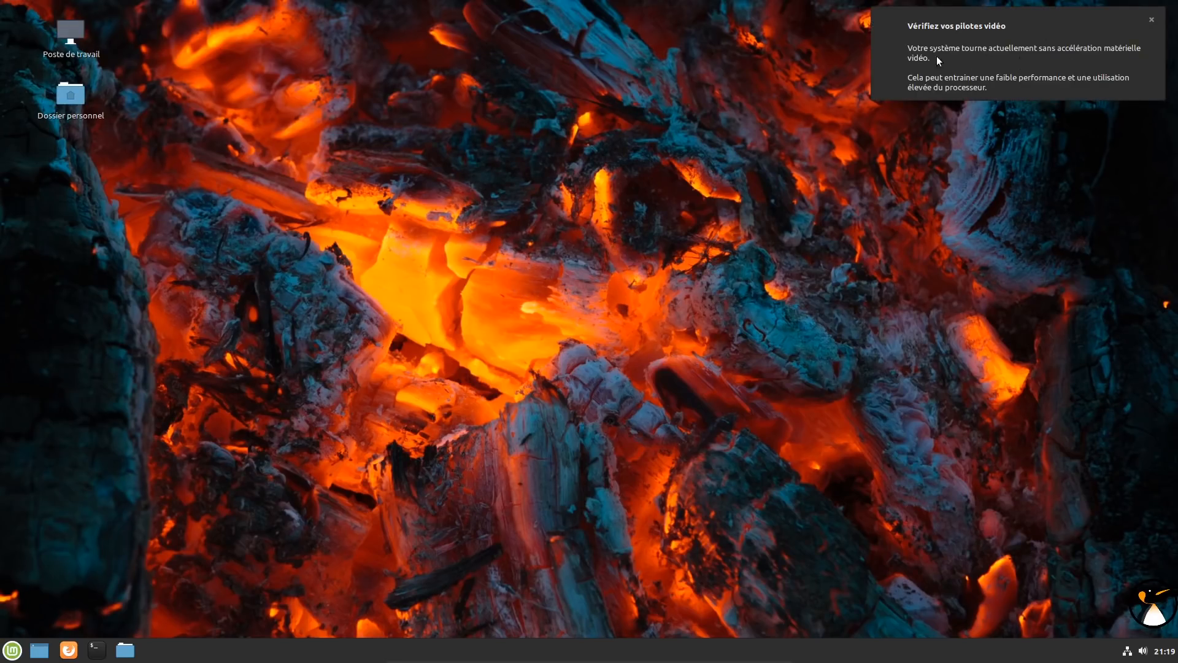
{"action": "left_click", "coordinate": [1000, 52]}
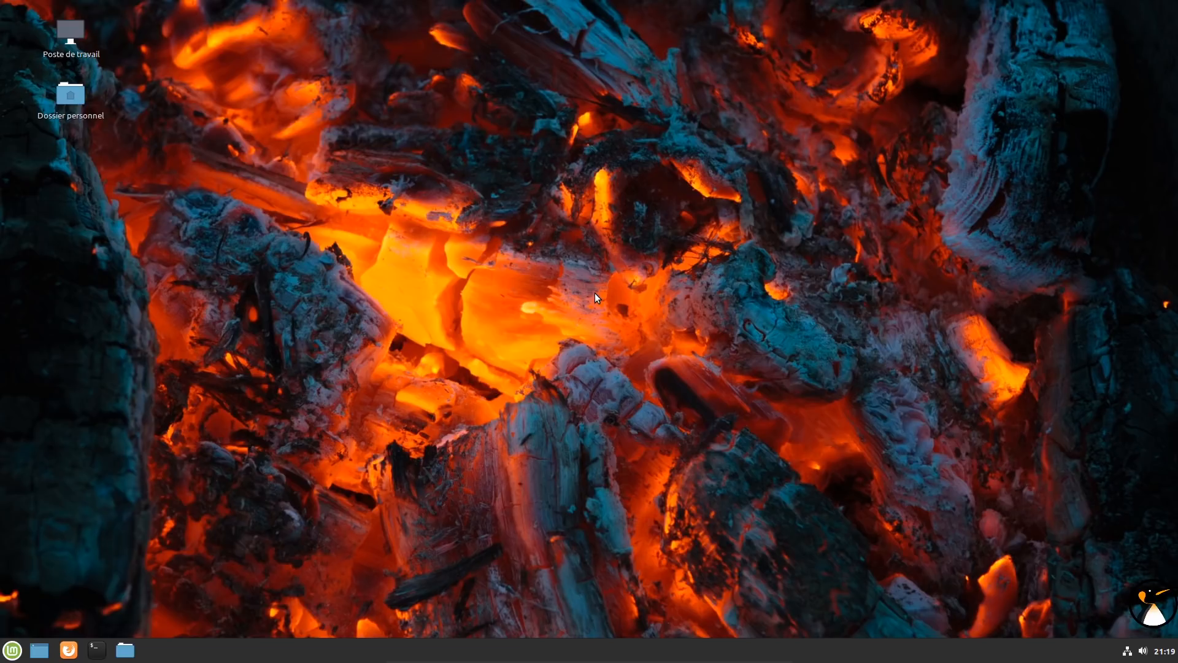
Step: Open the application menu and try its search with sdf, clearing the text each time
{"action": "left_click", "coordinate": [12, 650]}
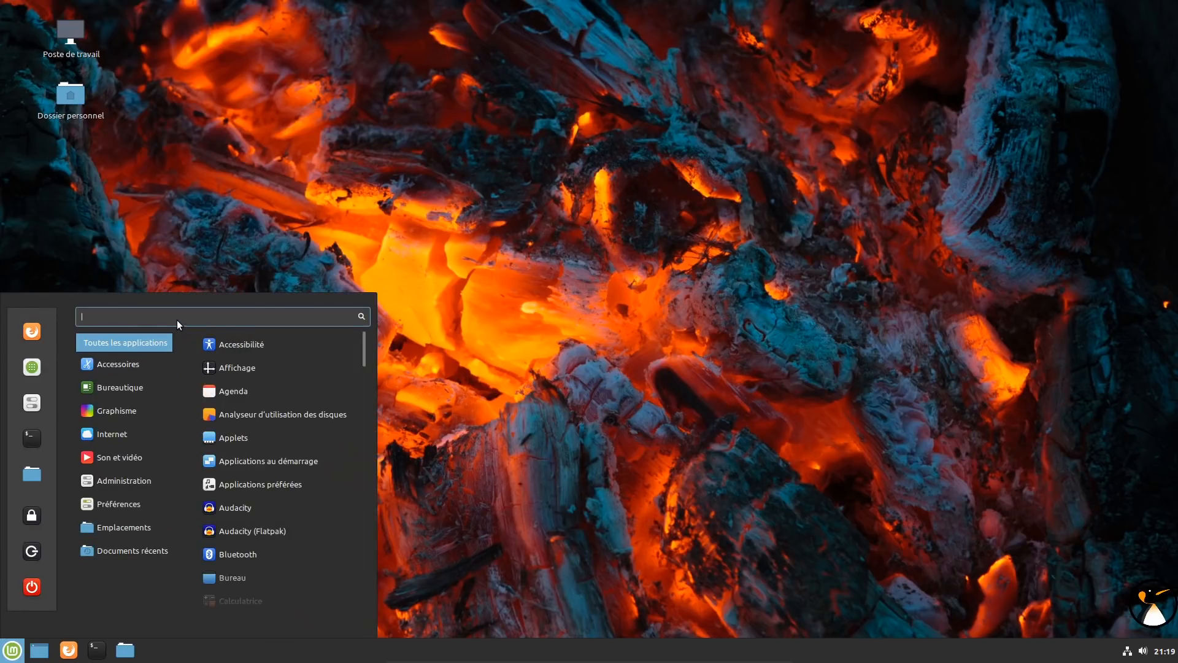
{"action": "type", "text": "sdf"}
{"action": "key", "text": "BackSpace"}
{"action": "key", "text": "BackSpace"}
{"action": "key", "text": "BackSpace"}
{"action": "type", "text": "sdf"}
{"action": "key", "text": "BackSpace"}
{"action": "key", "text": "BackSpace"}
{"action": "key", "text": "BackSpace"}
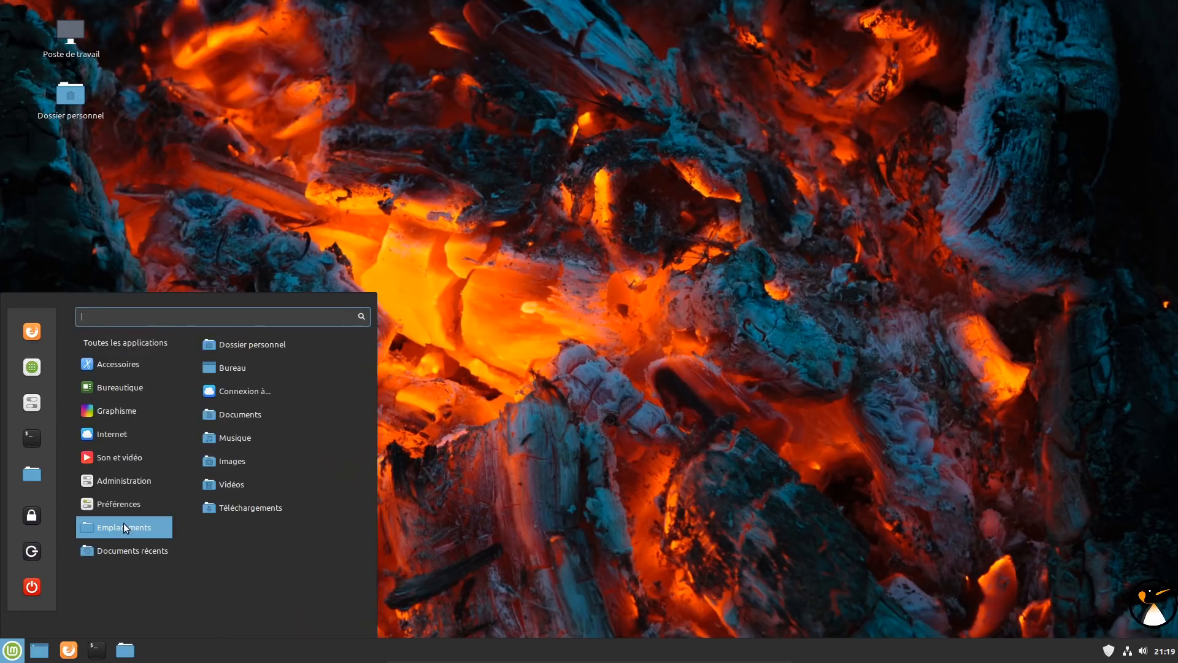
Step: Open a terminal, enlarge its text by four steps, run htop and reposition the window so it fits on the desktop
{"action": "left_click", "coordinate": [32, 438]}
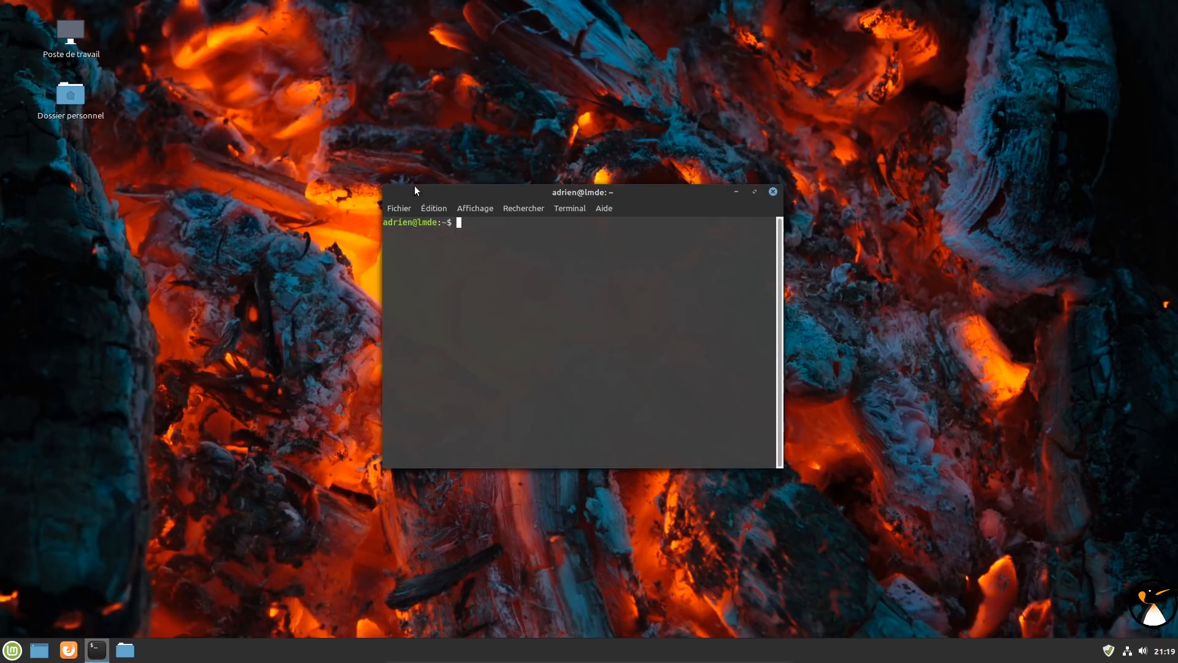
{"action": "key", "text": "ctrl+plus"}
{"action": "key", "text": "ctrl+plus"}
{"action": "key", "text": "ctrl+plus"}
{"action": "key", "text": "ctrl+plus"}
{"action": "type", "text": "htop"}
{"action": "key", "text": "Return"}
{"action": "left_click_drag", "start_coordinate": [527, 38], "coordinate": [484, 18]}
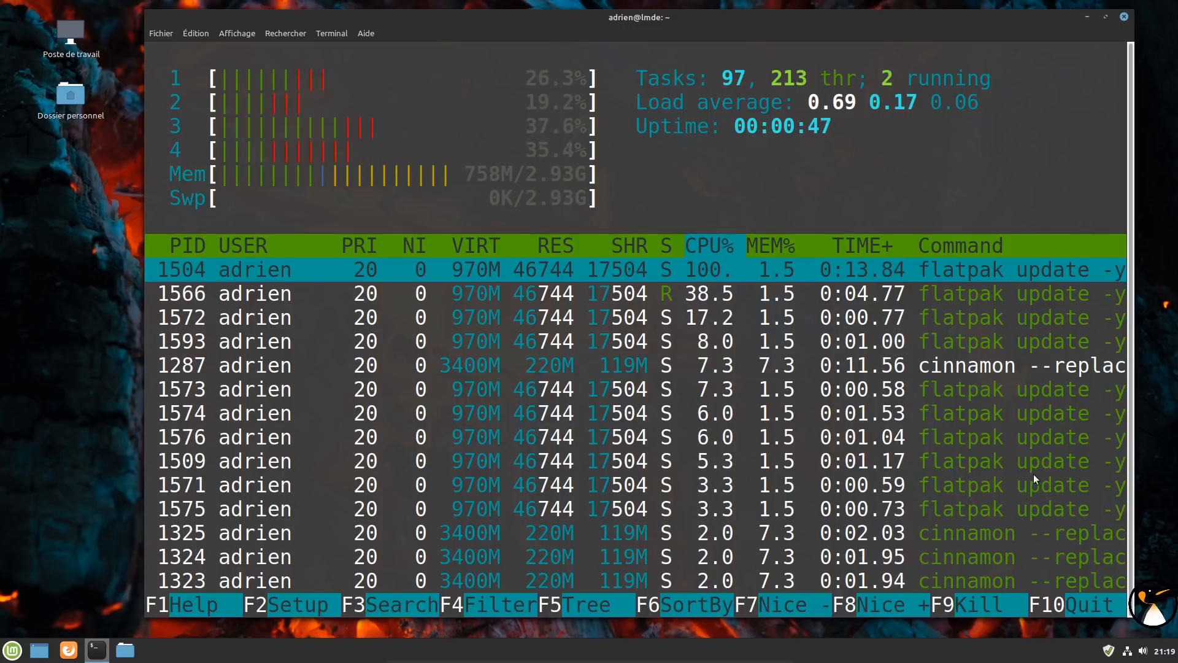
{"action": "mouse_move", "coordinate": [1113, 655]}
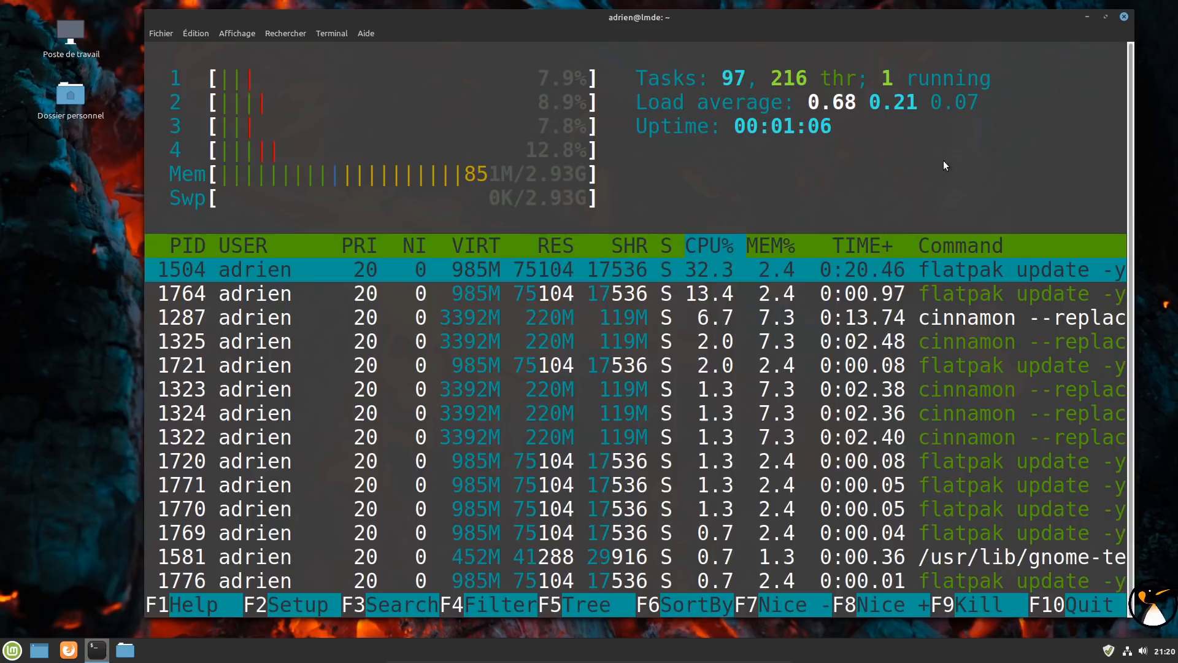
Step: Maximize htop, sort the processes by MEM% and select the main flatpak update -y process further down the list
{"action": "left_click", "coordinate": [1106, 16]}
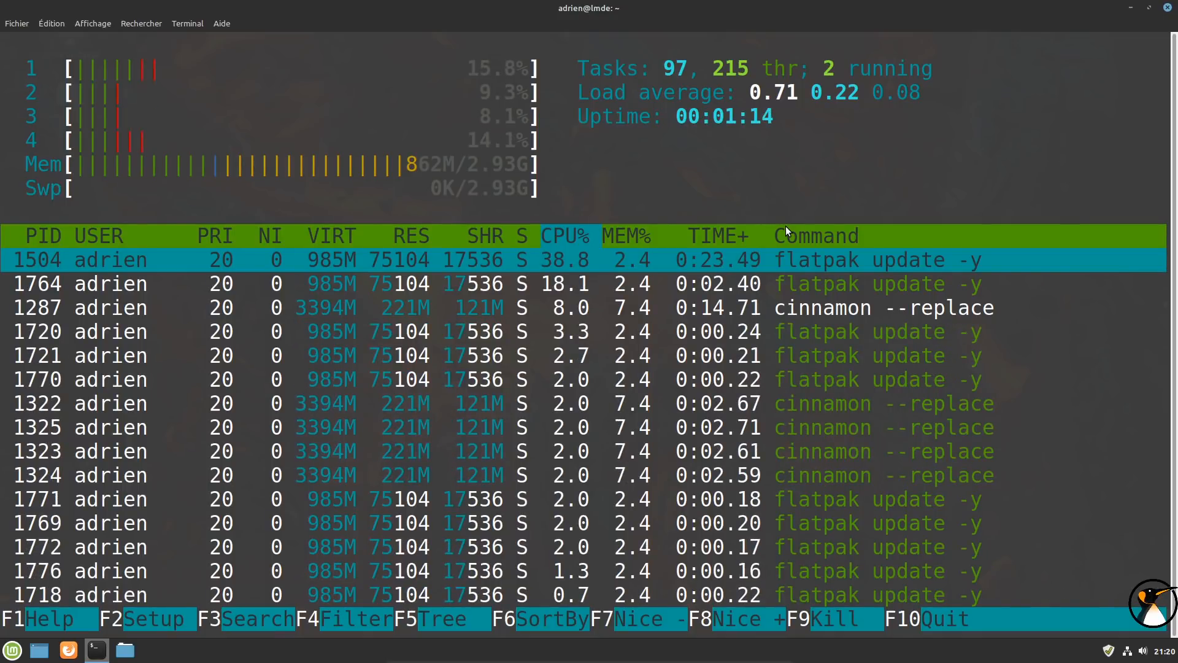
{"action": "left_click", "coordinate": [632, 236]}
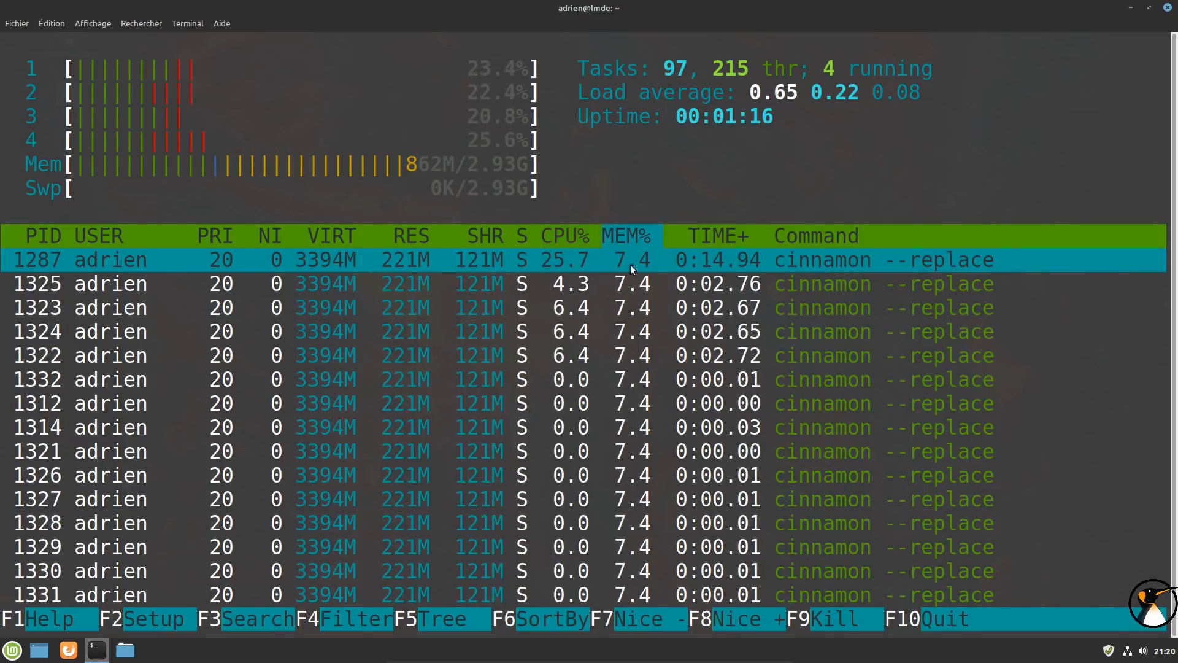
{"action": "key", "text": "Page_Down"}
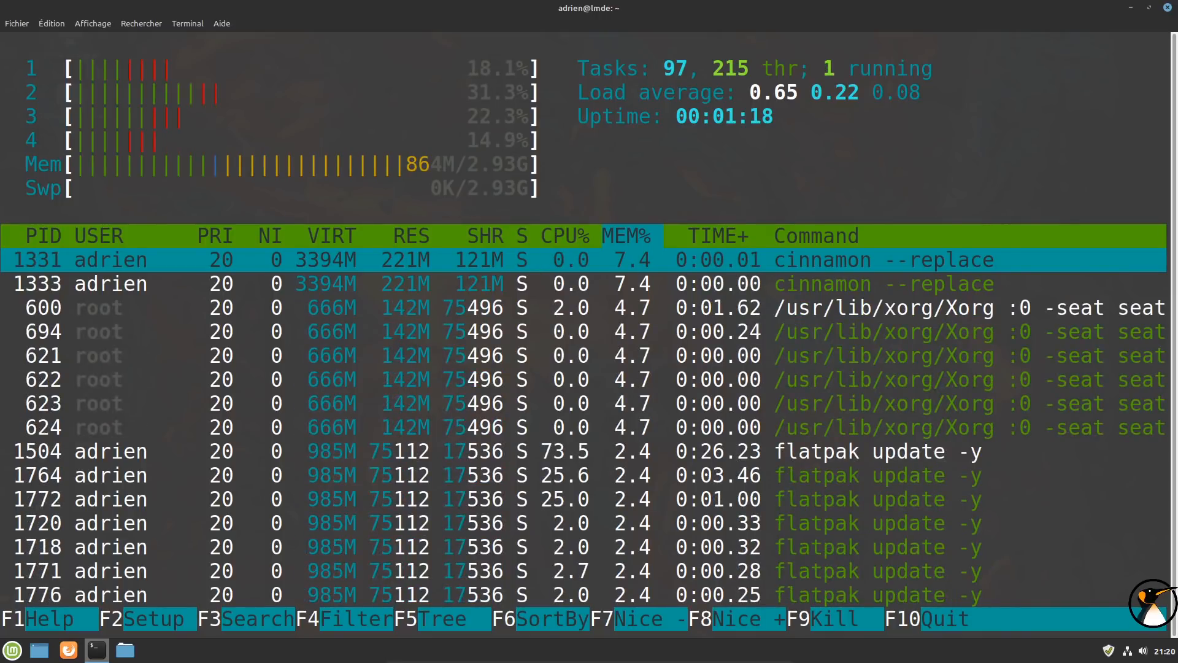
{"action": "left_click", "coordinate": [637, 460]}
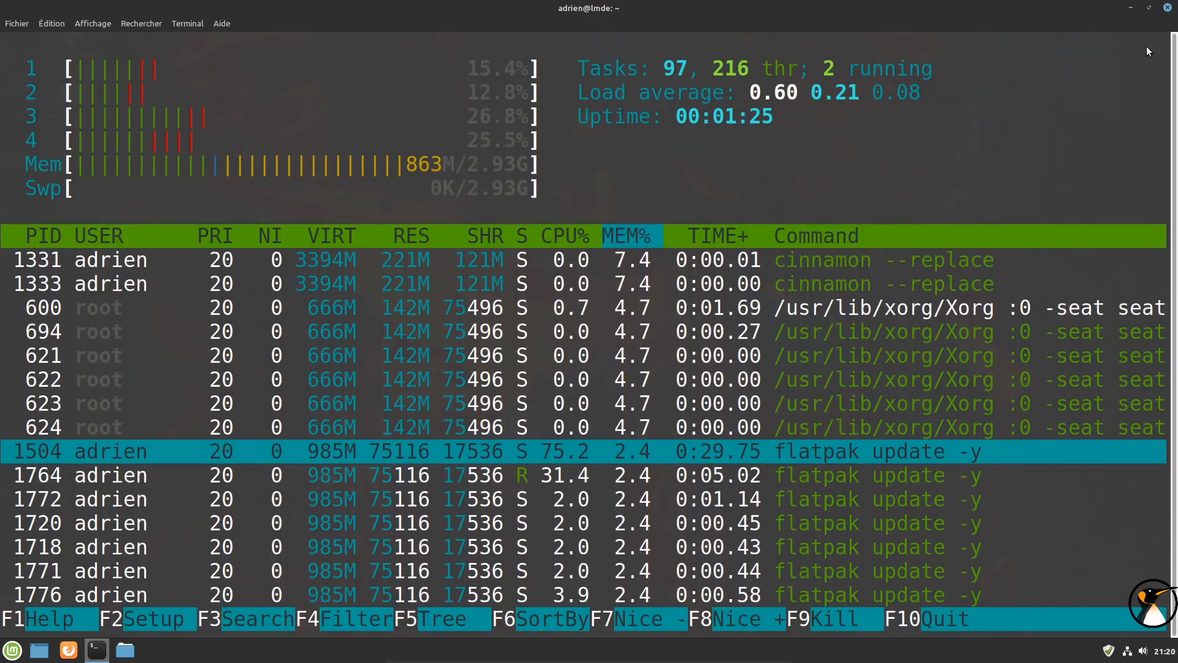
Step: Restore the terminal to its smaller size and close it, confirming that the running process may be interrupted
{"action": "left_click", "coordinate": [1152, 11]}
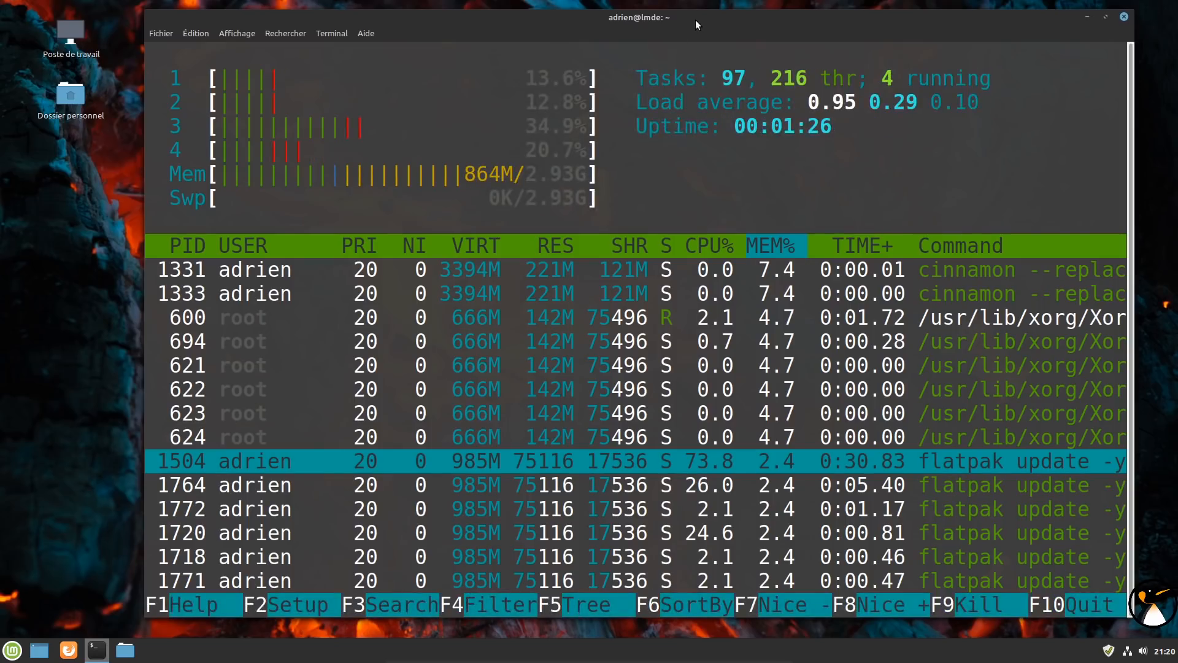
{"action": "left_click_drag", "start_coordinate": [695, 19], "coordinate": [674, 21]}
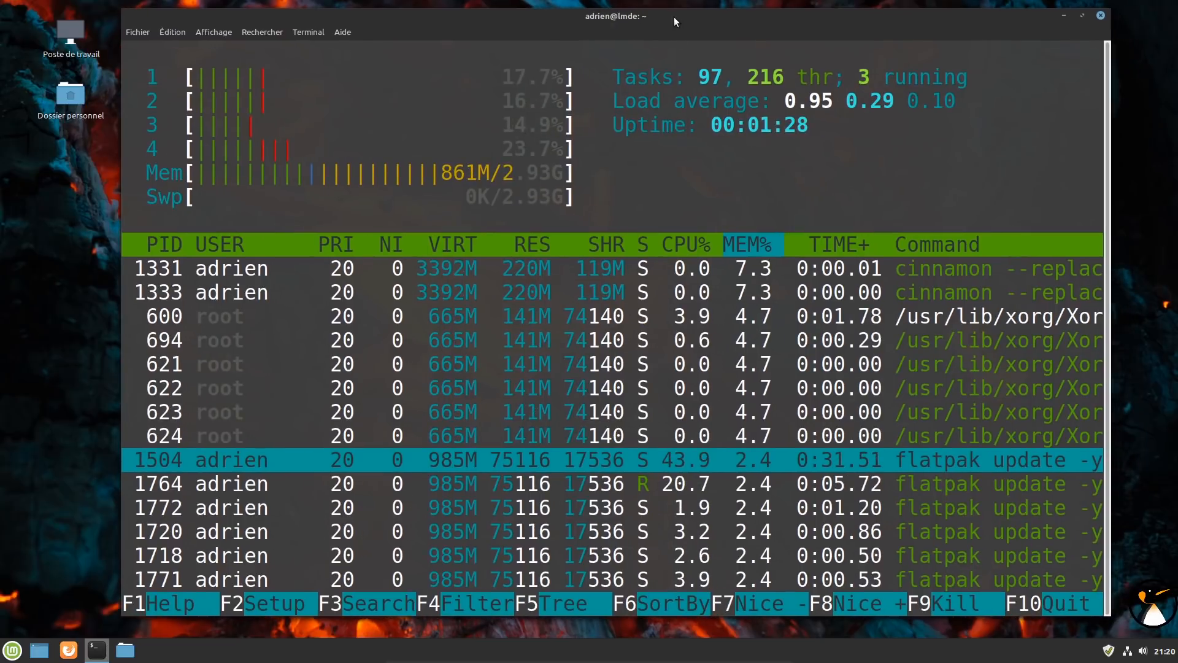
{"action": "left_click", "coordinate": [1102, 16]}
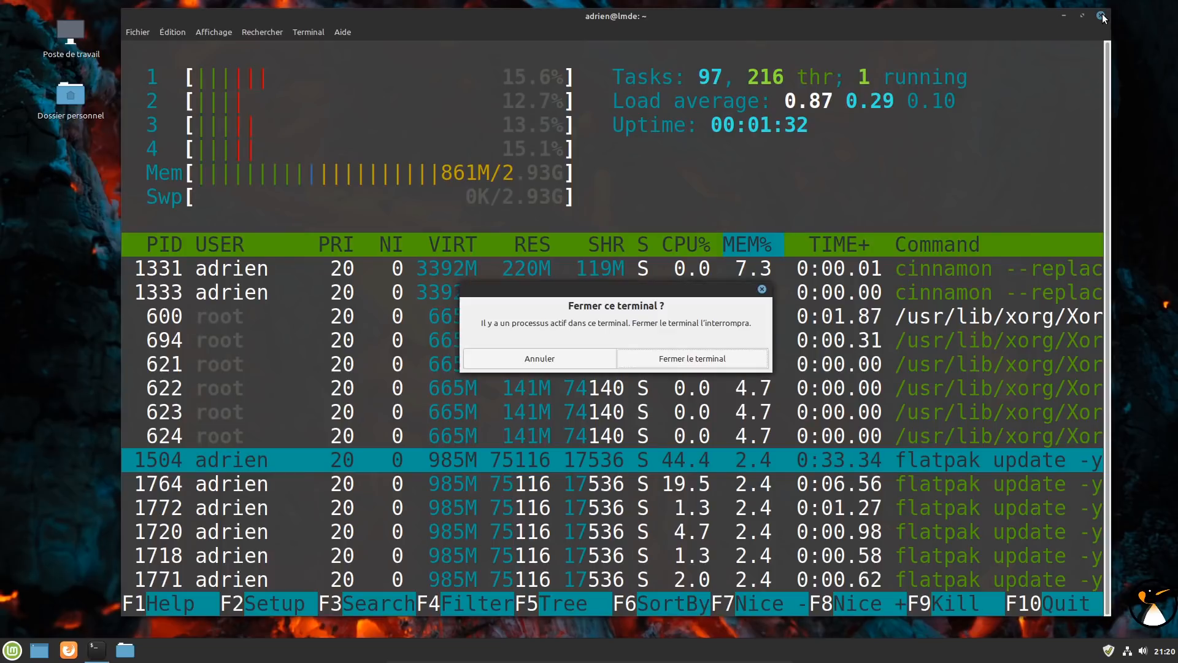
{"action": "left_click", "coordinate": [690, 358]}
Step: Browse the installed applications in the Bureautique, Son et vidéo and Internet categories
{"action": "left_click", "coordinate": [12, 650]}
{"action": "left_click", "coordinate": [118, 388]}
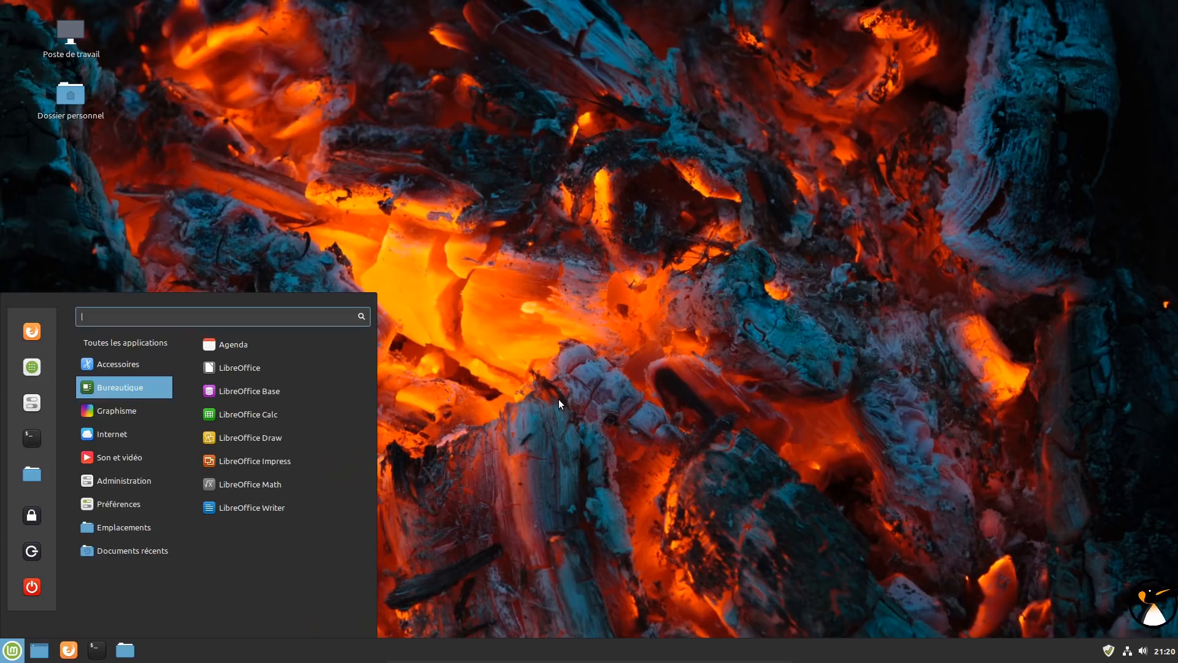
{"action": "mouse_move", "coordinate": [97, 467]}
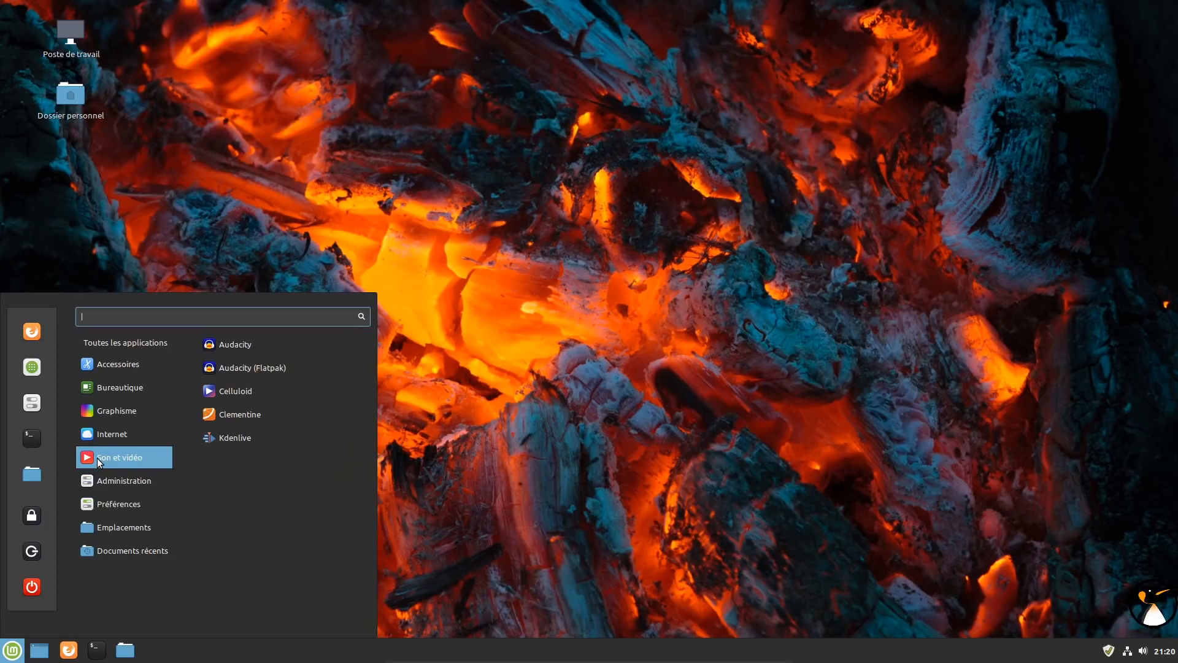
{"action": "mouse_move", "coordinate": [101, 436]}
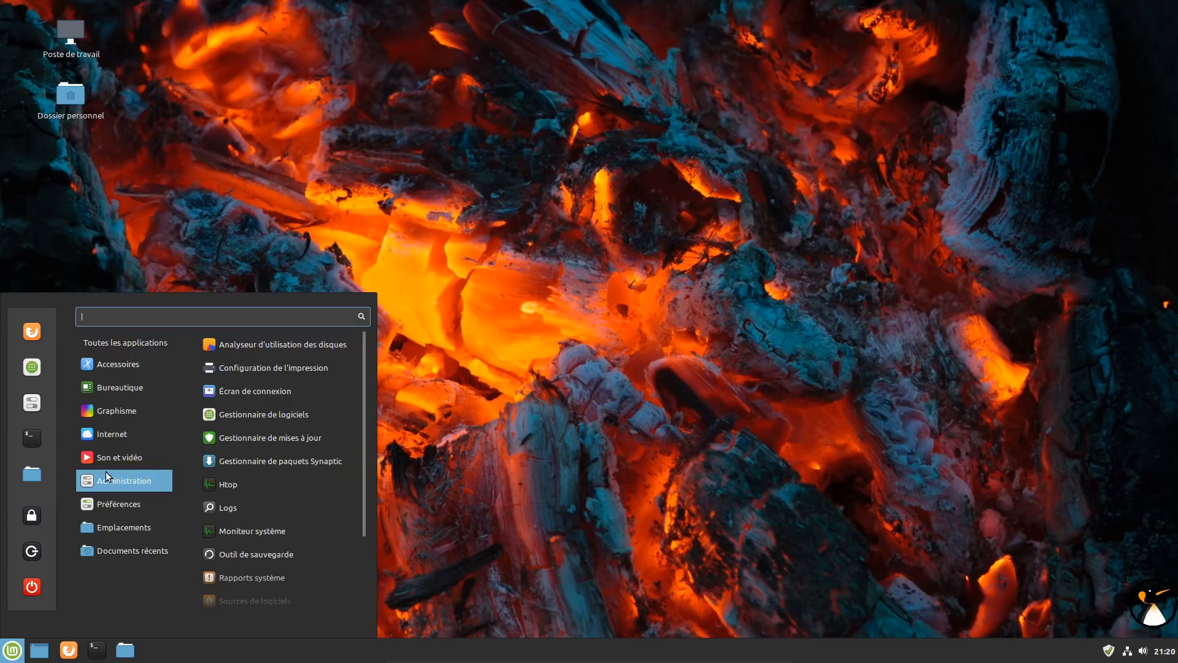
Step: Look through the Administration tools, open Configuration de l'impression and close its window
{"action": "scroll", "coordinate": [290, 477], "scroll_direction": "down", "scroll_amount": 3}
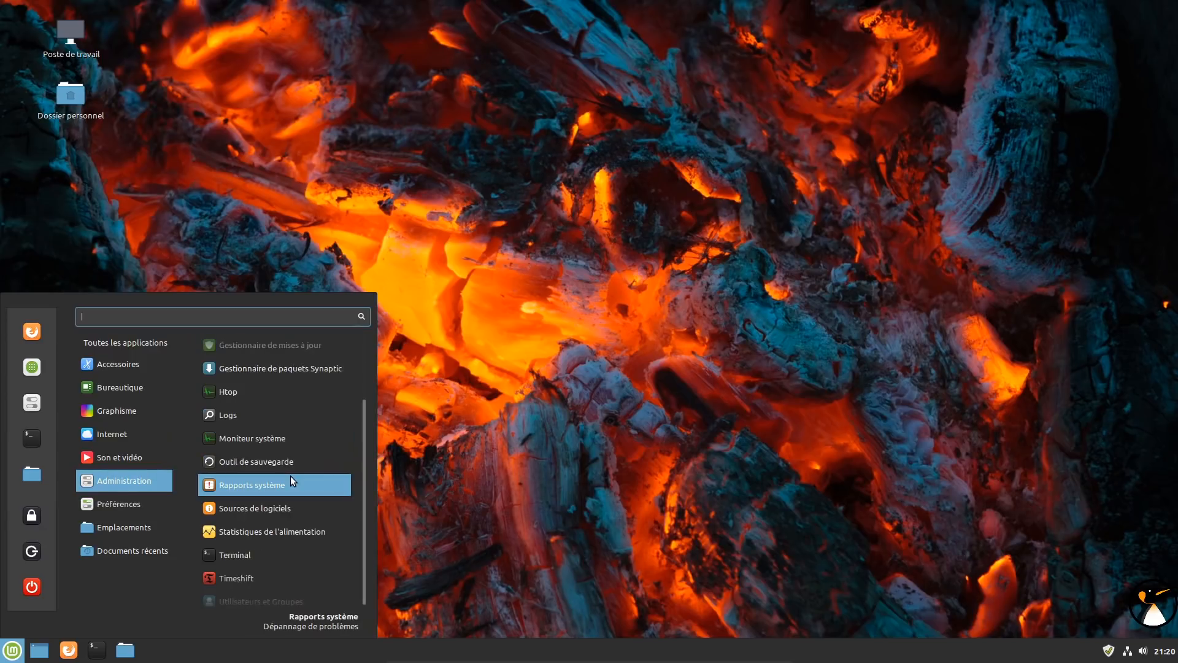
{"action": "scroll", "coordinate": [292, 469], "scroll_direction": "up", "scroll_amount": 3}
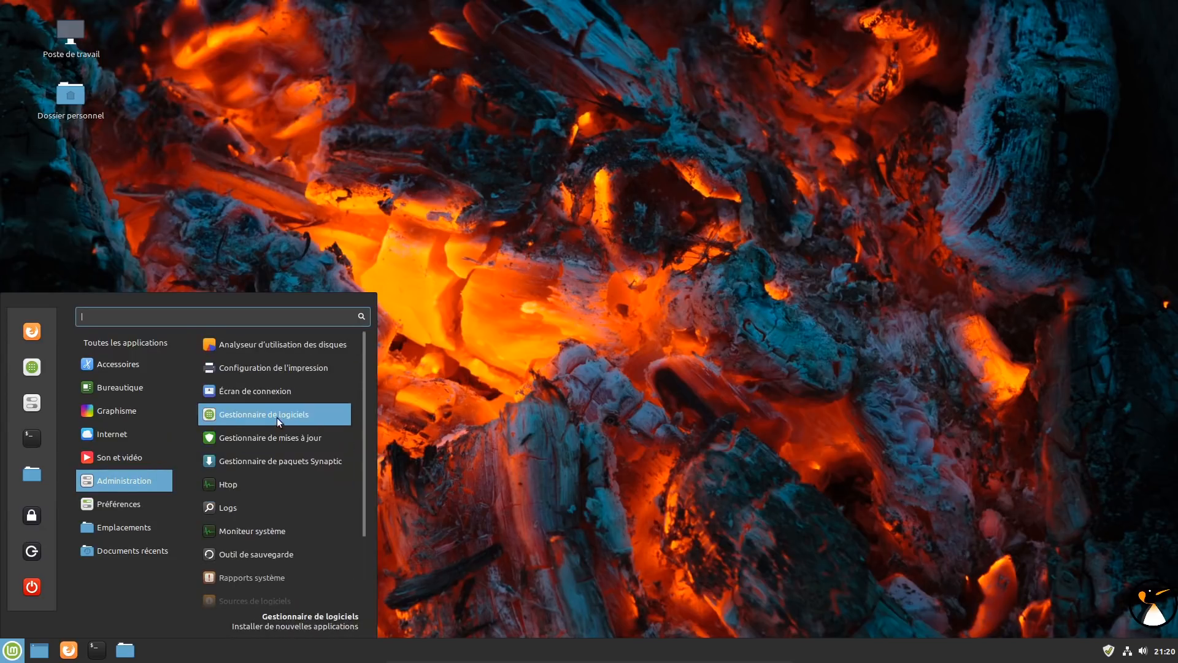
{"action": "left_click", "coordinate": [299, 370]}
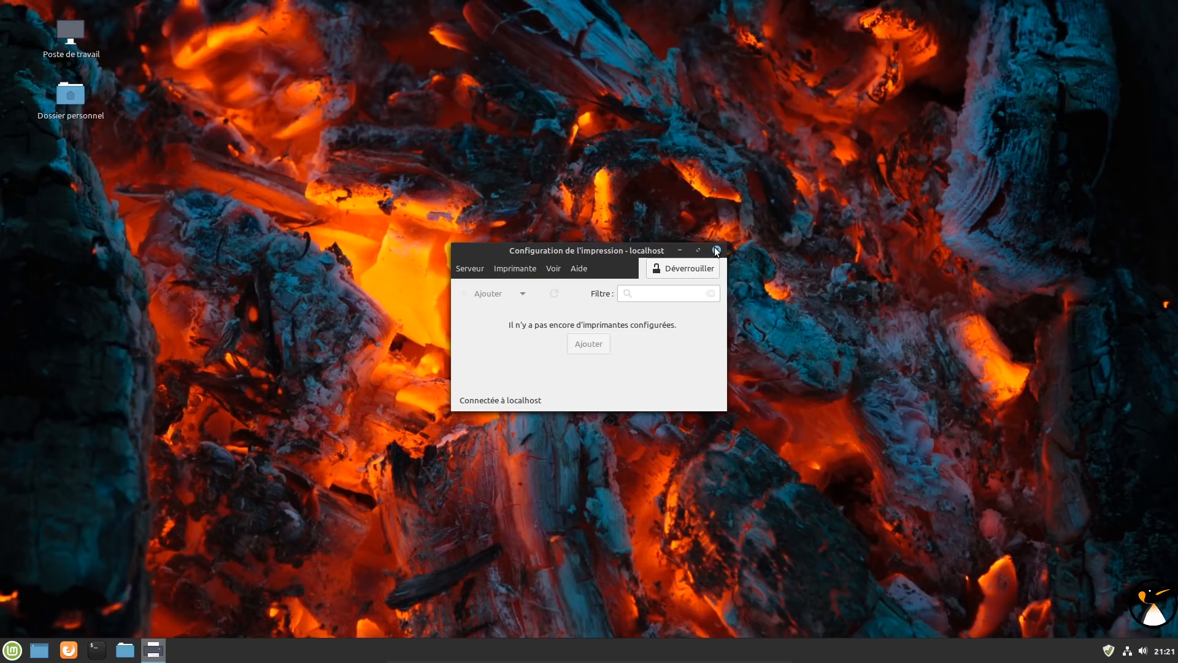
{"action": "left_click", "coordinate": [716, 251]}
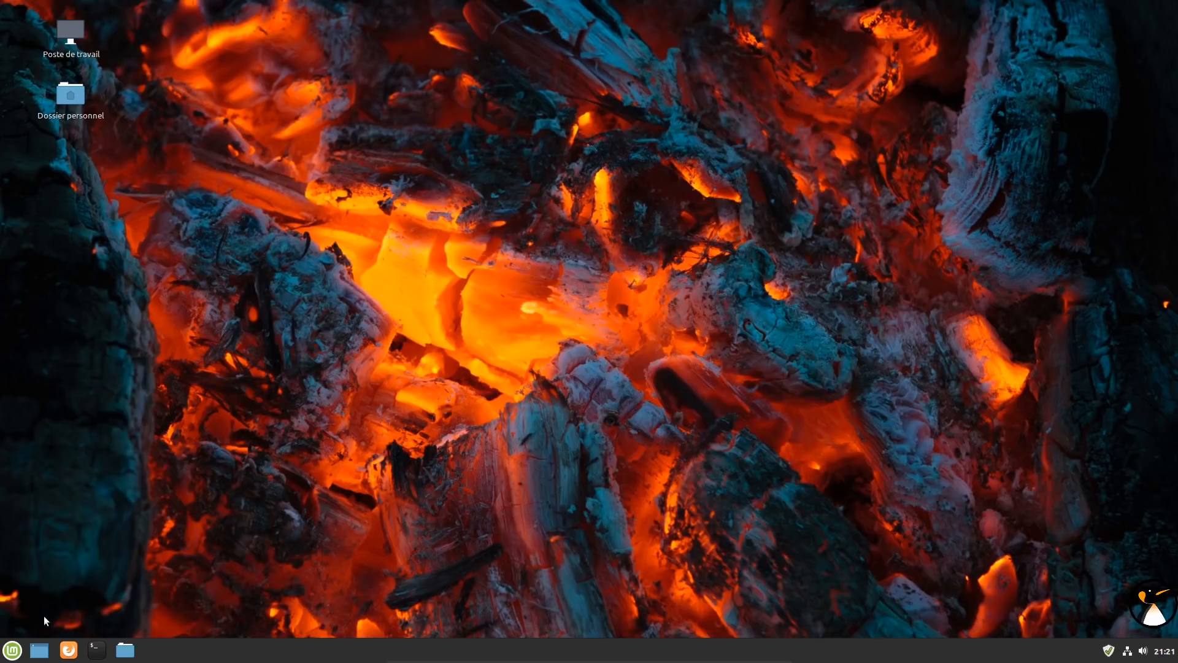
Step: Launch Gestionnaire de paquets Synaptic from the Administration applications and authenticate with the account password
{"action": "left_click", "coordinate": [12, 650]}
{"action": "mouse_move", "coordinate": [148, 437]}
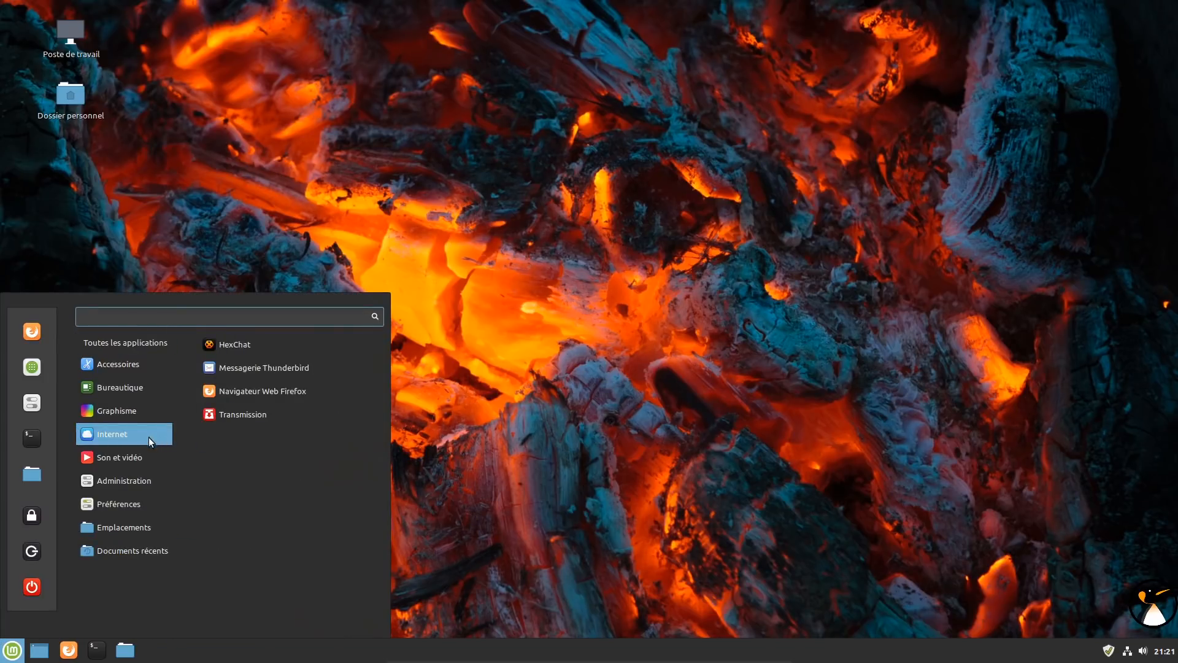
{"action": "mouse_move", "coordinate": [146, 484]}
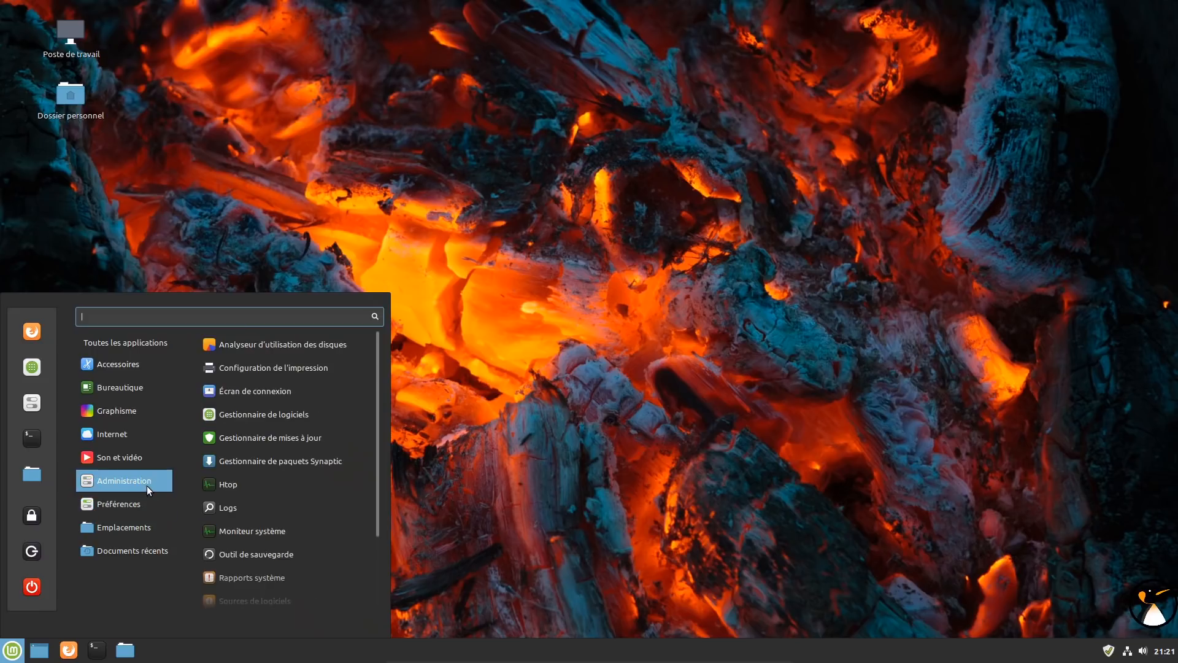
{"action": "left_click", "coordinate": [314, 459]}
{"action": "type", "text": "•"}
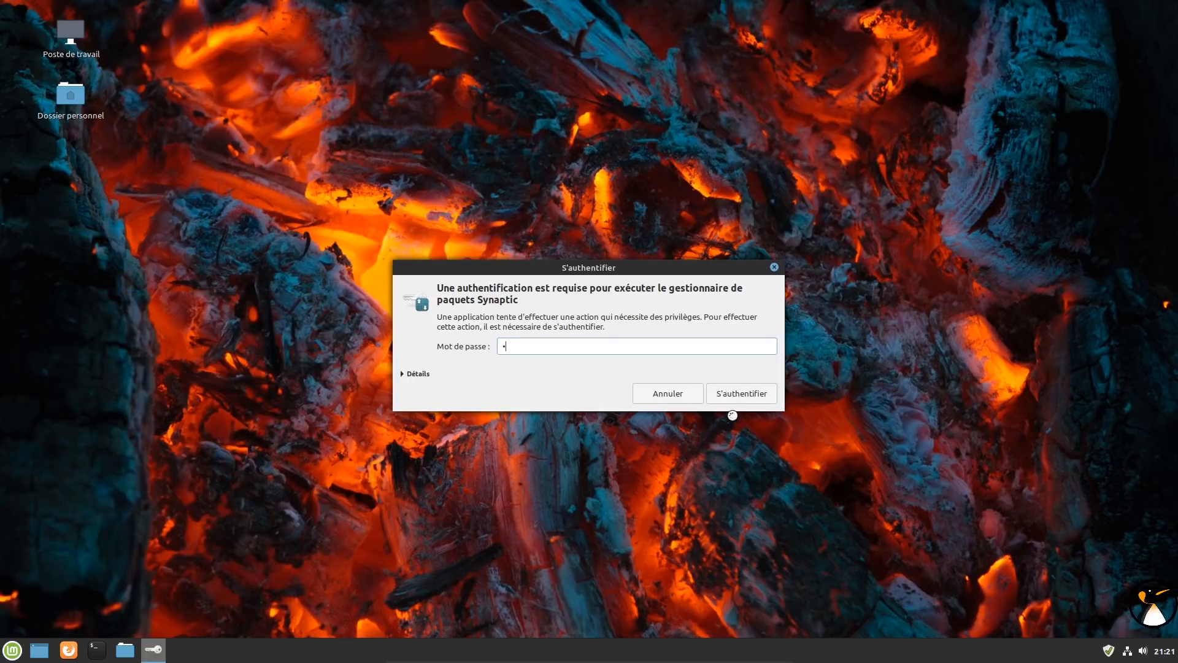
{"action": "left_click", "coordinate": [737, 393]}
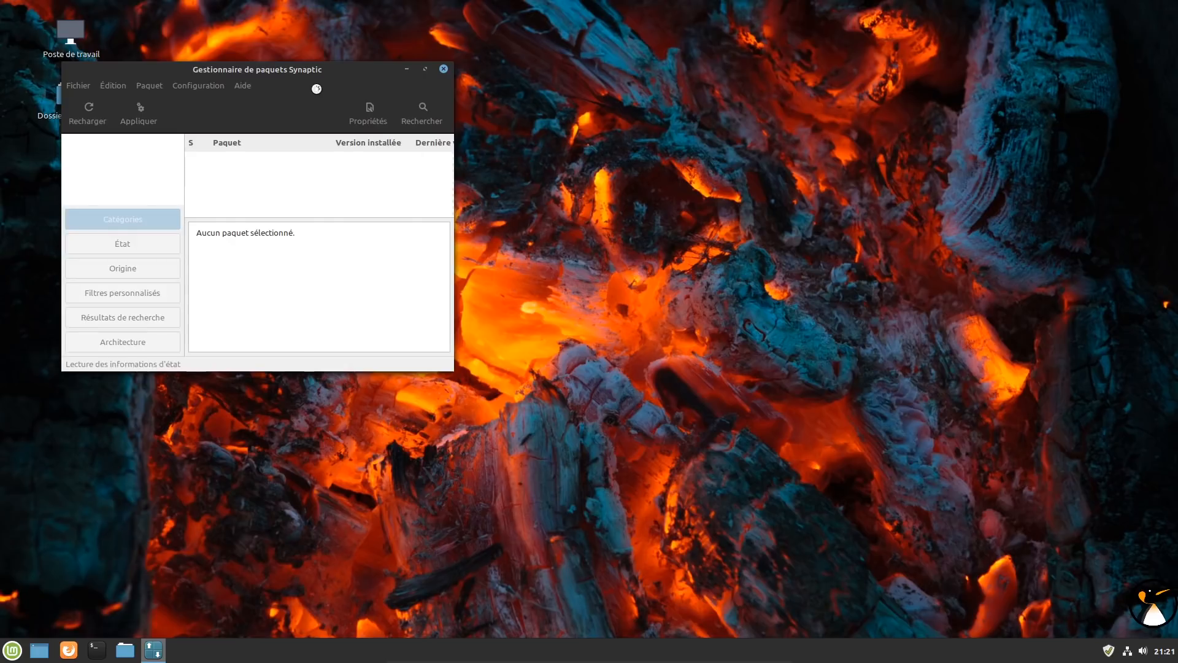
Step: Enlarge and reposition the Synaptic window to view its package list, and close it
{"action": "left_click", "coordinate": [650, 297]}
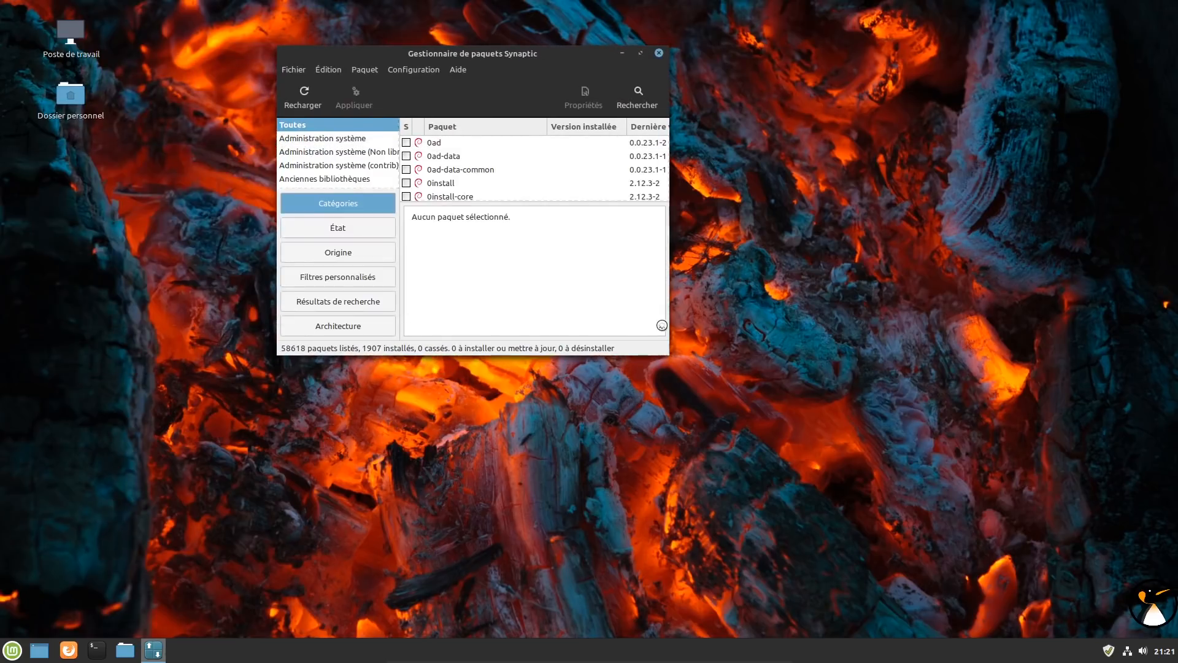
{"action": "left_click_drag", "start_coordinate": [669, 354], "coordinate": [1022, 554]}
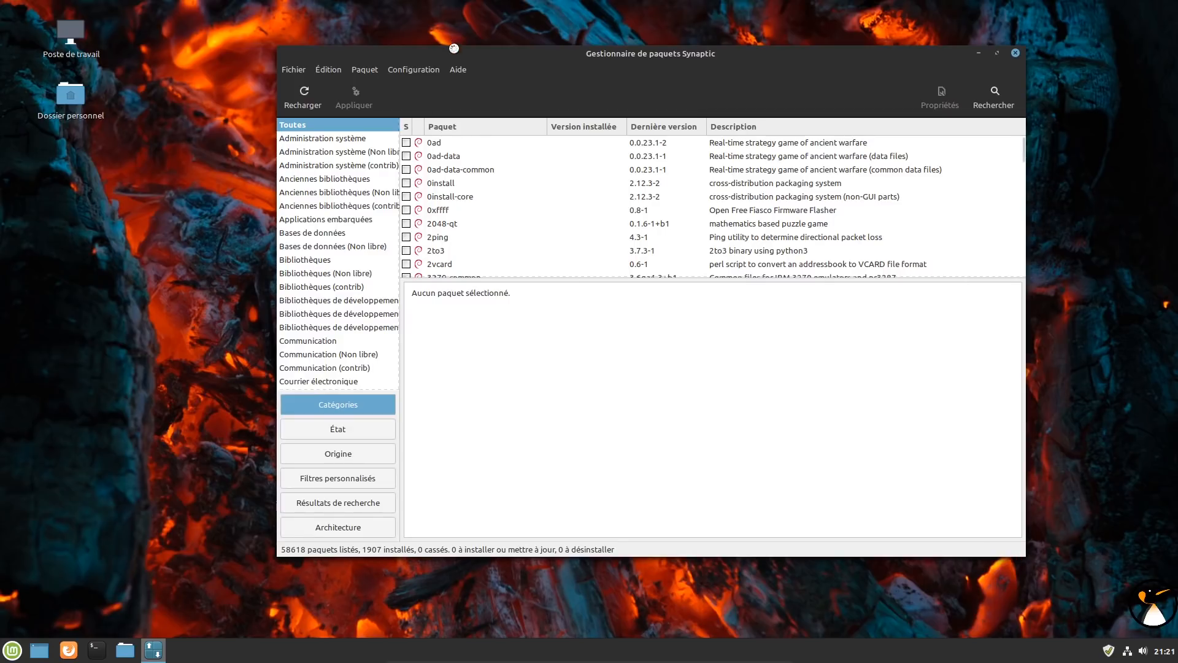
{"action": "left_click_drag", "start_coordinate": [454, 49], "coordinate": [422, 44]}
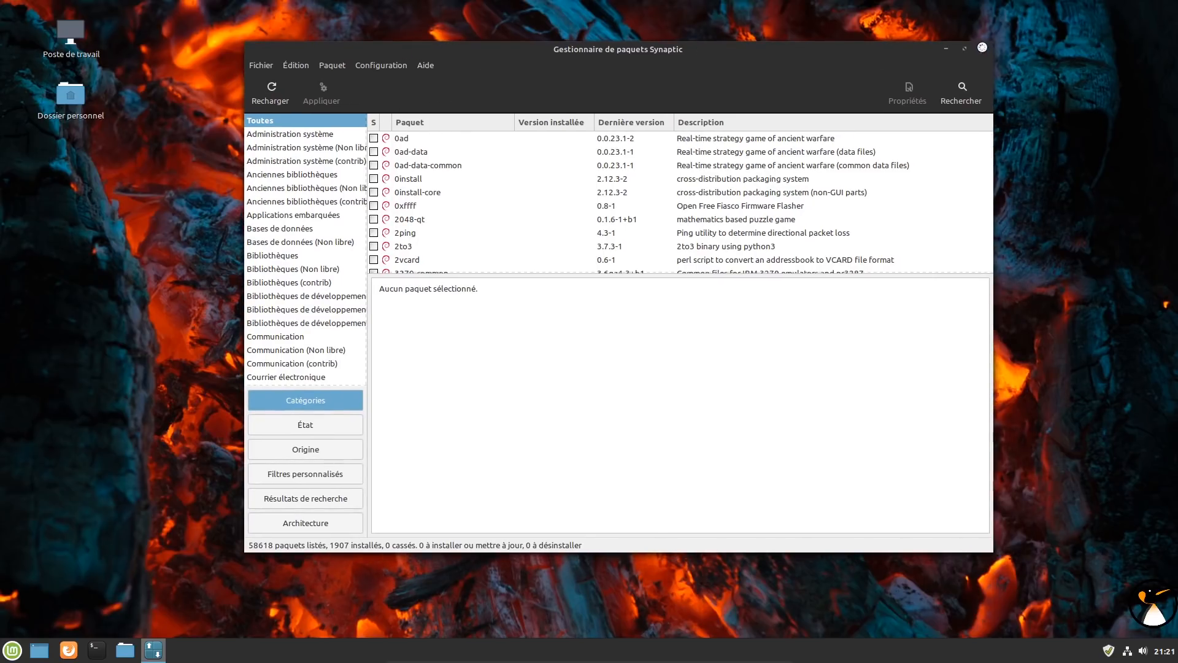
{"action": "left_click", "coordinate": [982, 47]}
Step: Open the Paramètres système window from the application menu
{"action": "left_click", "coordinate": [11, 648]}
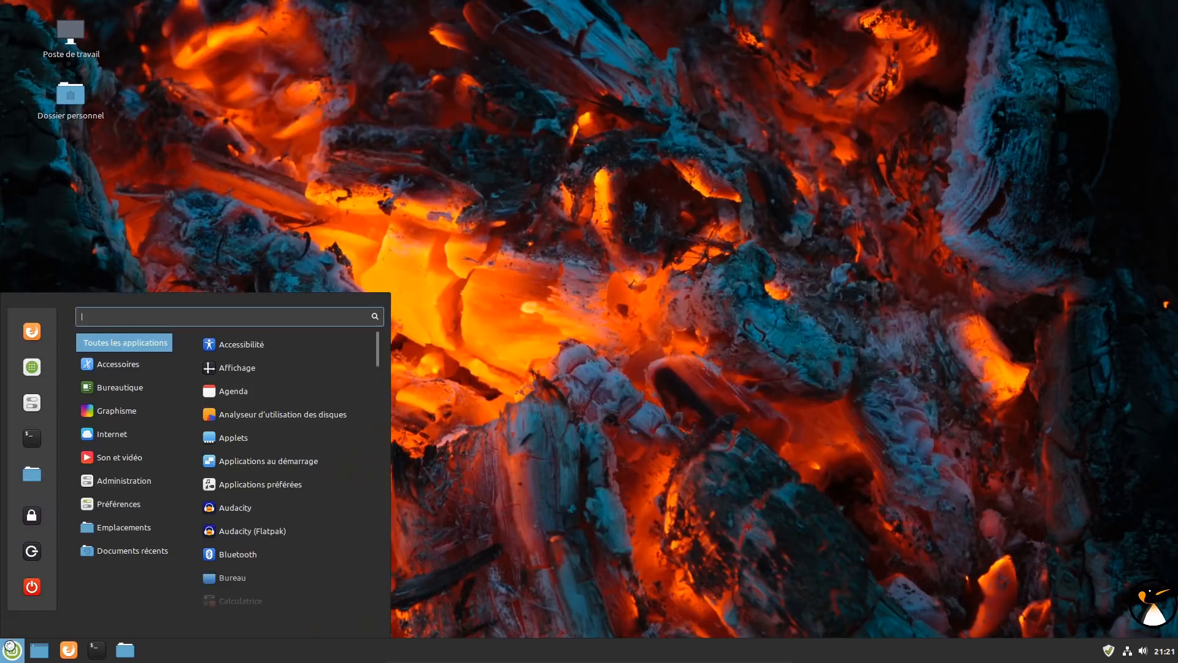
{"action": "left_click", "coordinate": [29, 402]}
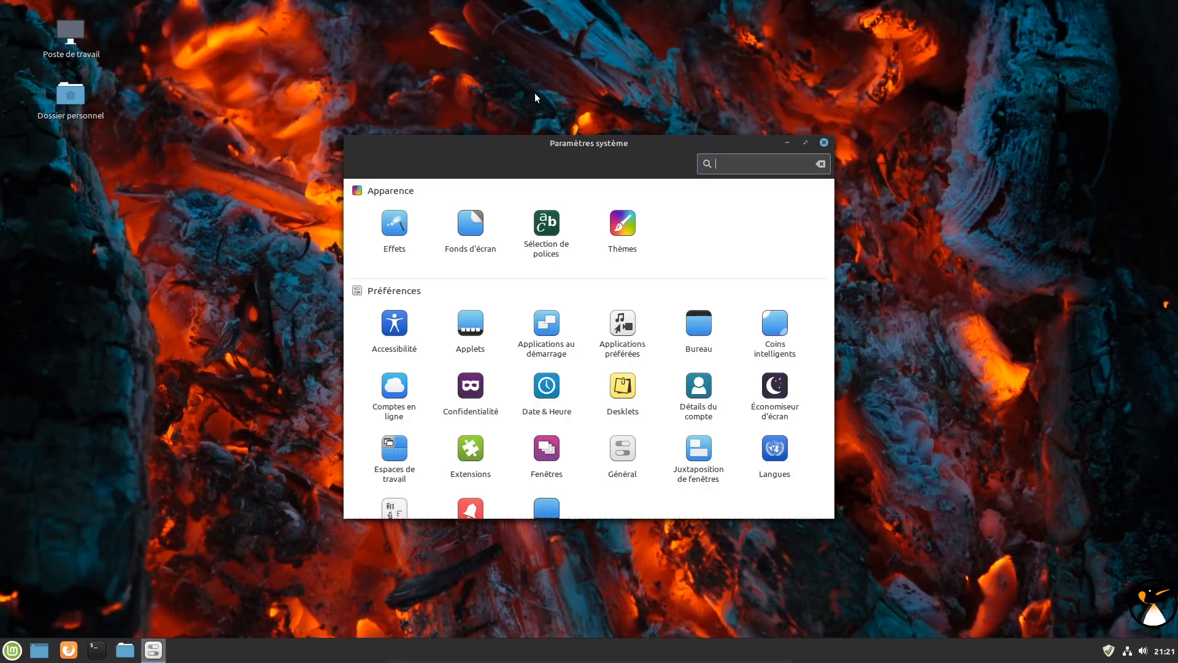
Step: Move the Paramètres système window higher on the desktop and enlarge it to show the Matériel and Administration sections
{"action": "left_click_drag", "start_coordinate": [547, 139], "coordinate": [500, 27]}
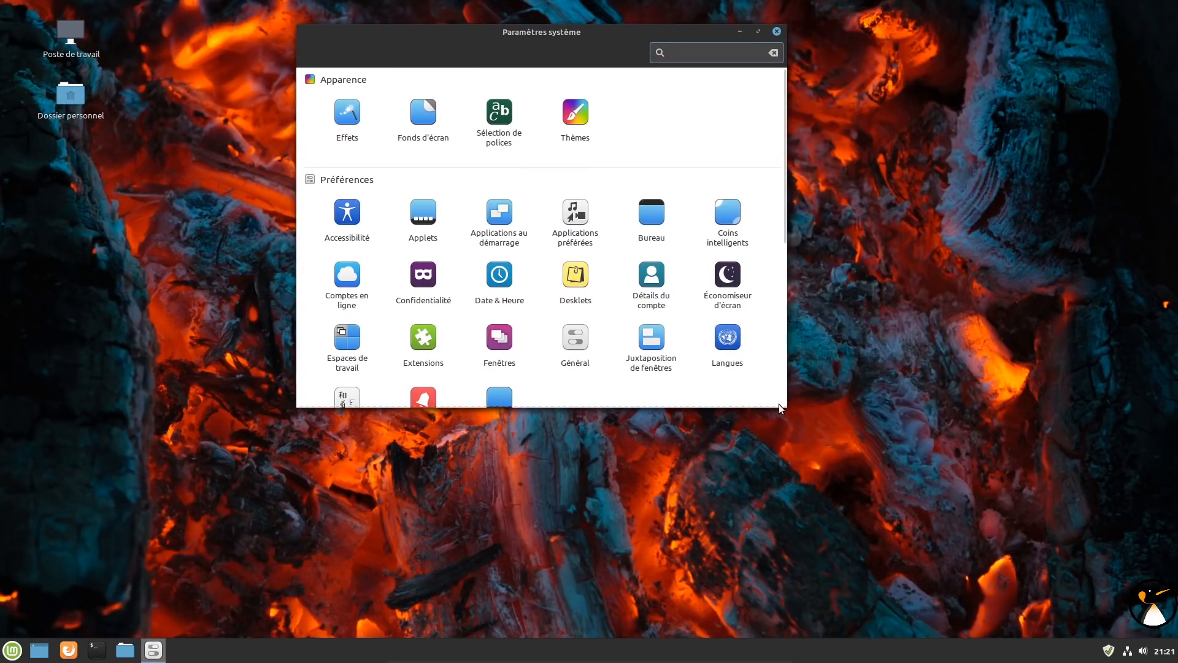
{"action": "left_click_drag", "start_coordinate": [784, 405], "coordinate": [945, 547]}
{"action": "scroll", "coordinate": [675, 485], "scroll_direction": "down", "scroll_amount": 3}
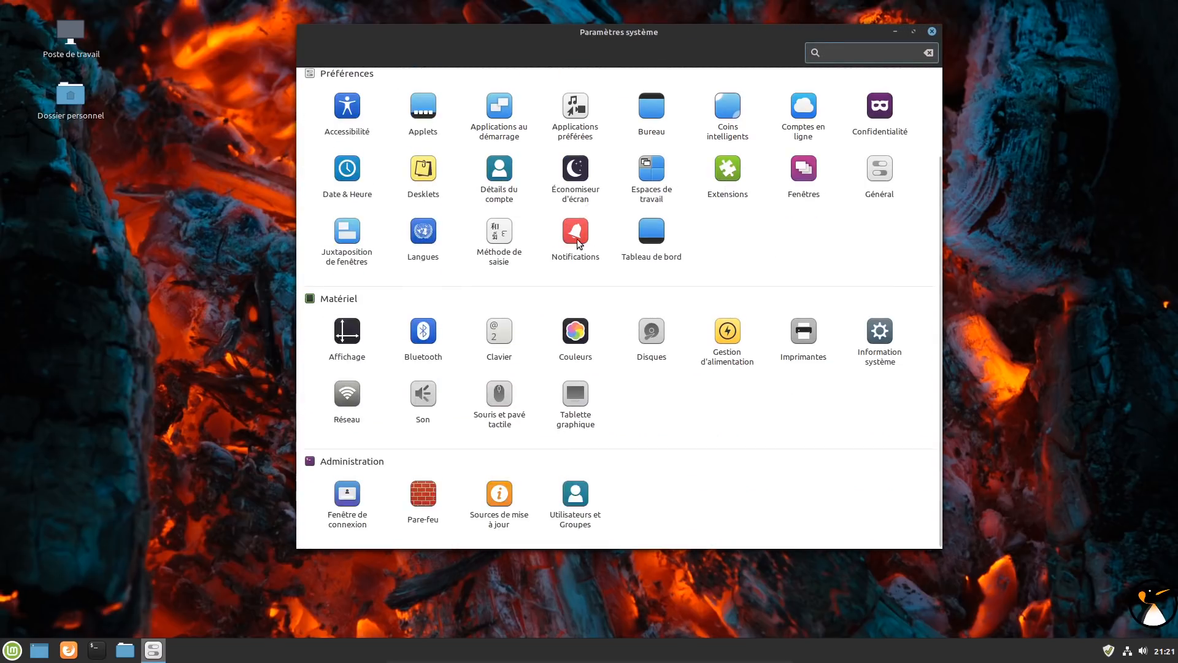
Step: Open Utilisateurs et Groupes from the Administration settings and authenticate with the account password
{"action": "left_click", "coordinate": [577, 496]}
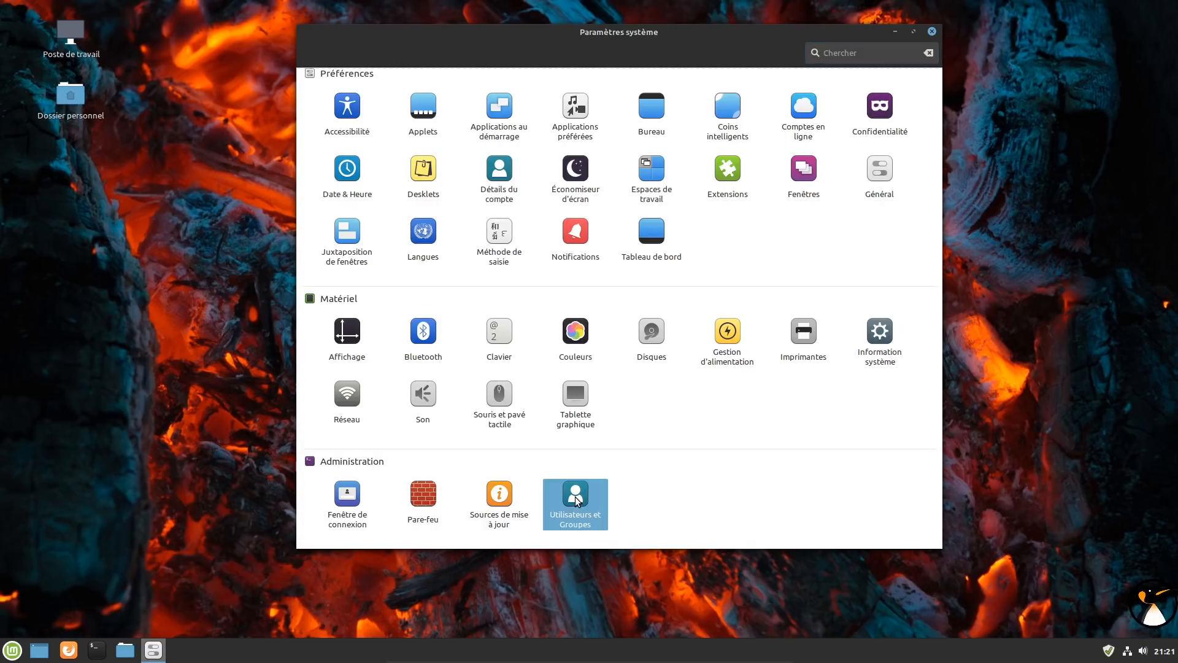
{"action": "left_click", "coordinate": [716, 386]}
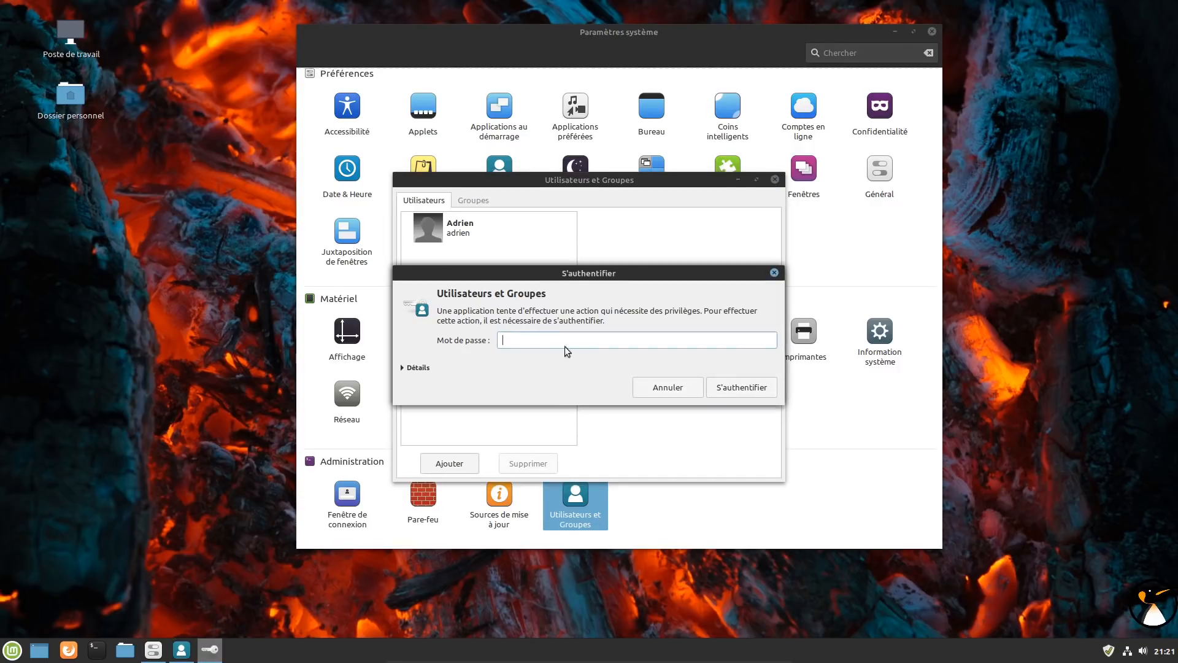
{"action": "left_click", "coordinate": [666, 385]}
Step: Add a new user account of type Administrateur, entering the user's full name and a lowercase username
{"action": "left_click", "coordinate": [461, 465]}
{"action": "type", "text": "Adeline"}
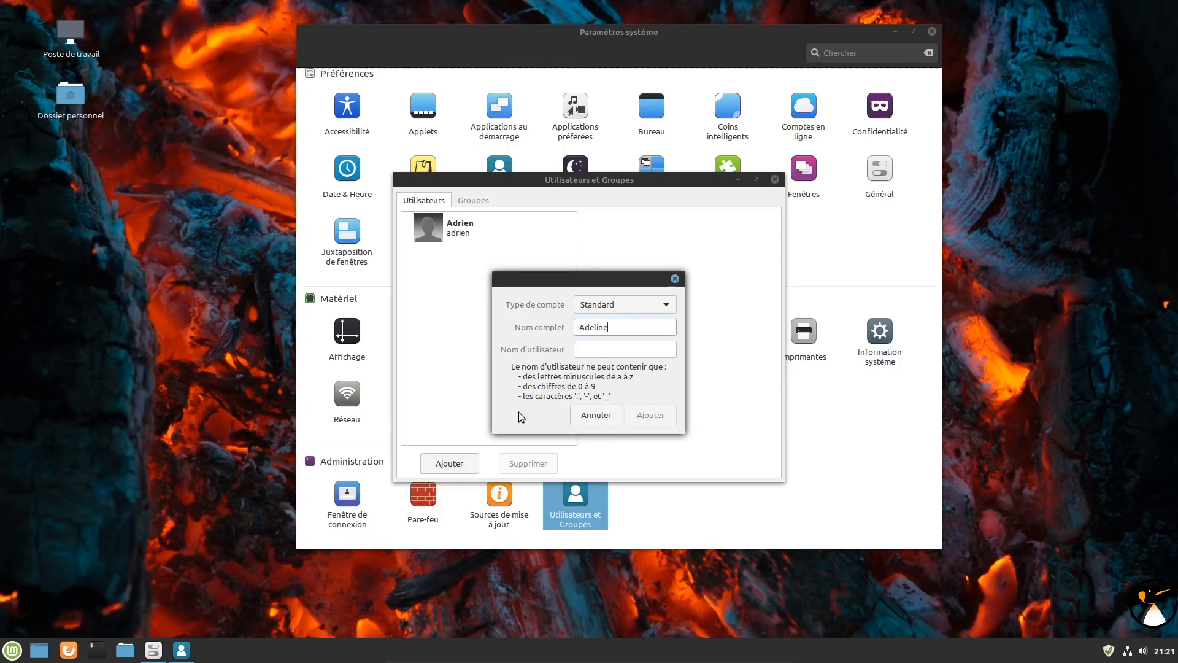
{"action": "left_click", "coordinate": [608, 348]}
{"action": "type", "text": "adeline"}
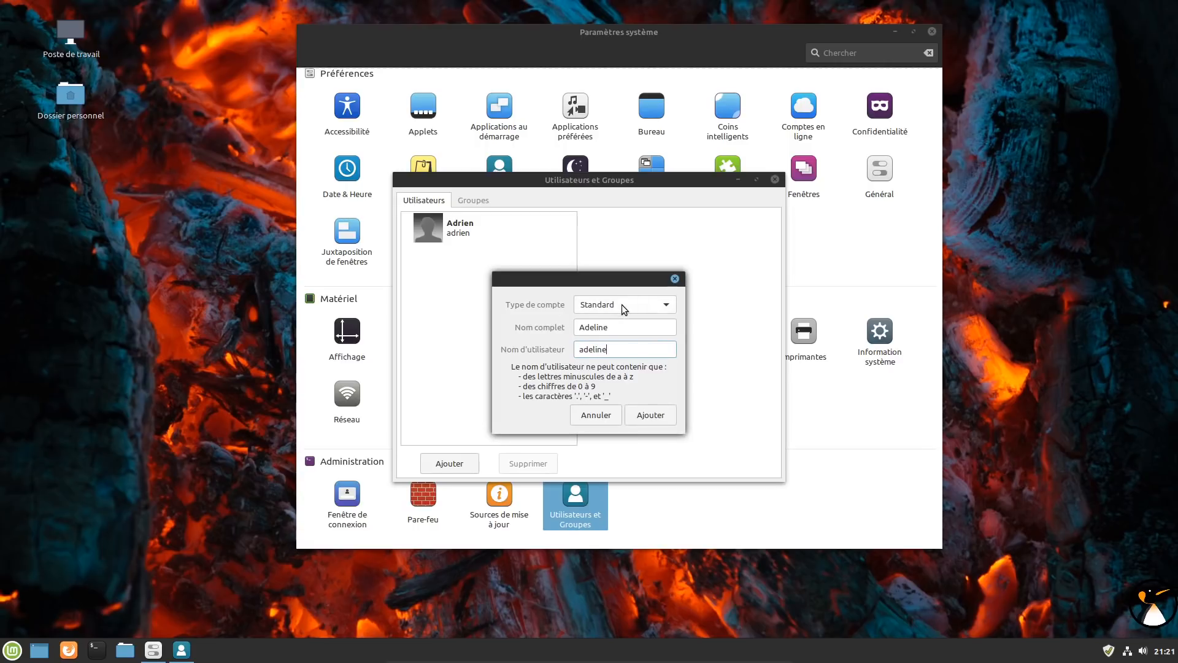
{"action": "left_click", "coordinate": [624, 307]}
{"action": "left_click", "coordinate": [606, 325]}
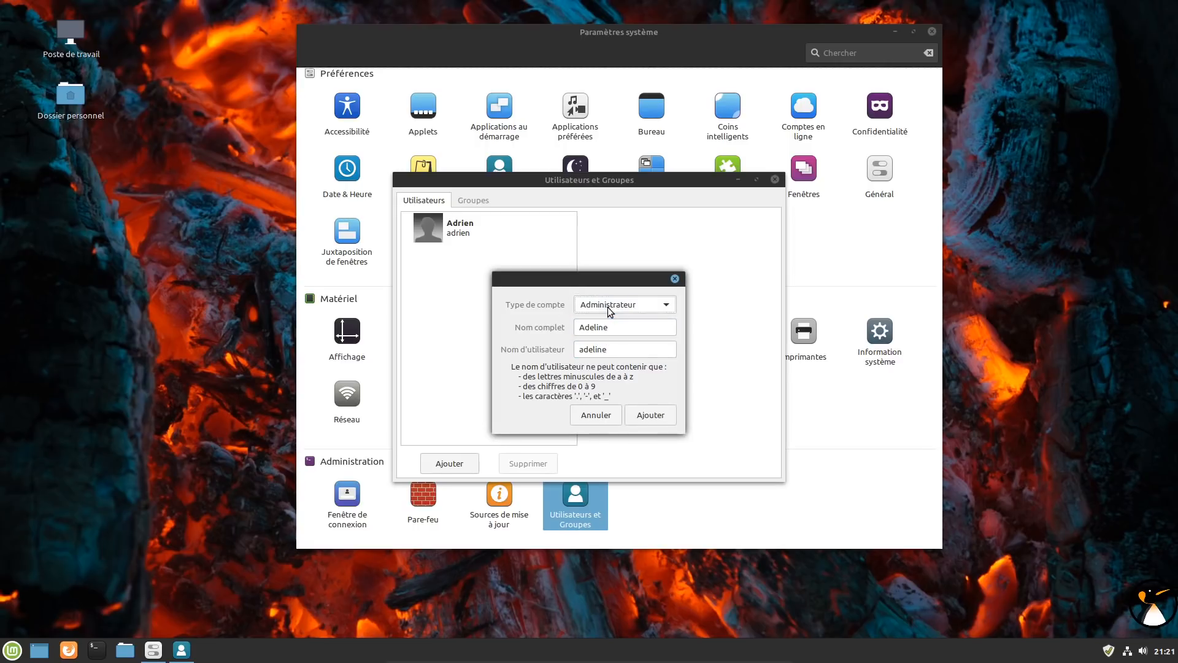
{"action": "left_click", "coordinate": [646, 416]}
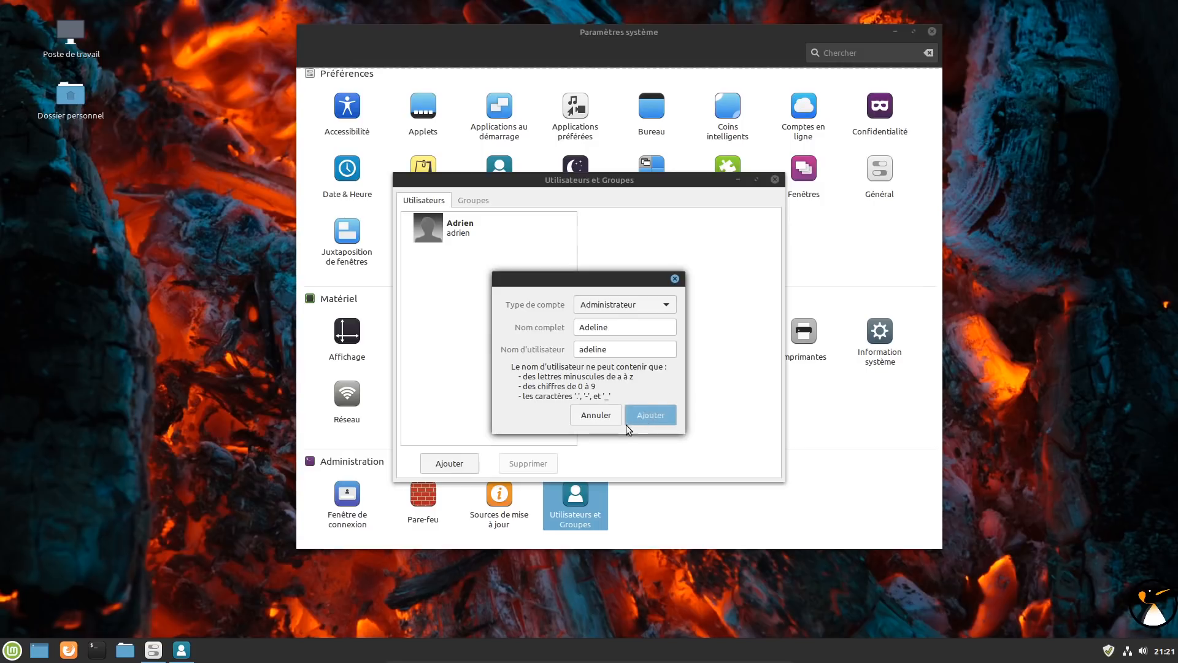
Step: Inspect the new account's password dialog without setting a password, view the Groupes list, and close Utilisateurs et Groupes
{"action": "left_click", "coordinate": [469, 260]}
{"action": "left_click", "coordinate": [471, 237]}
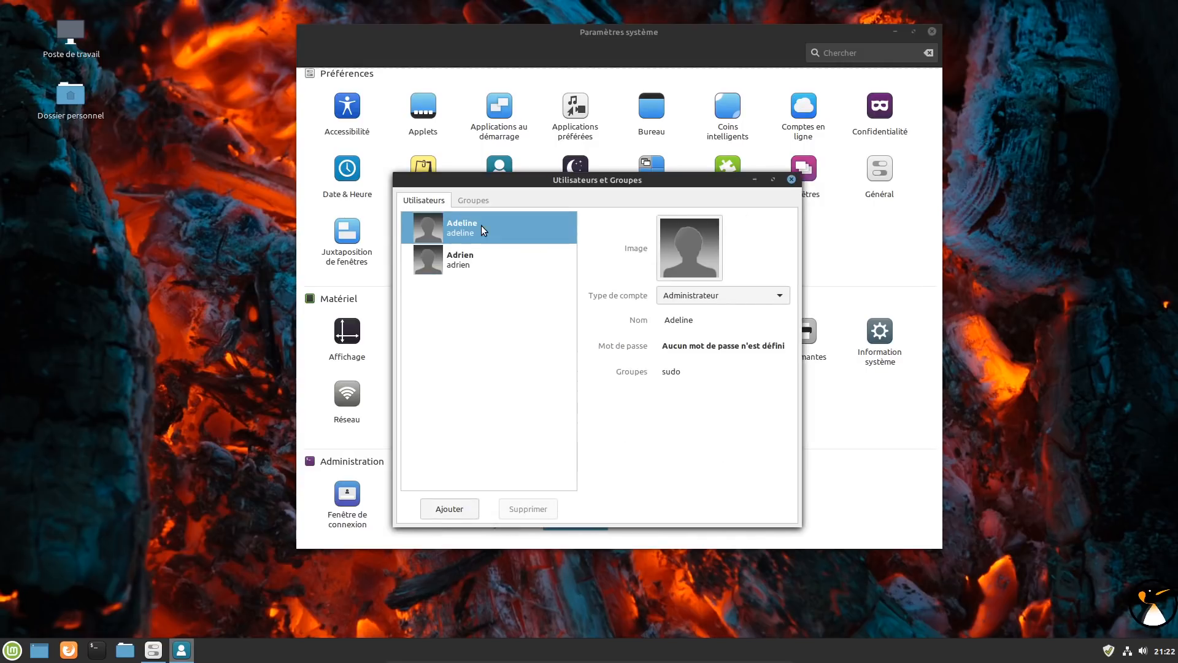
{"action": "left_click", "coordinate": [727, 345]}
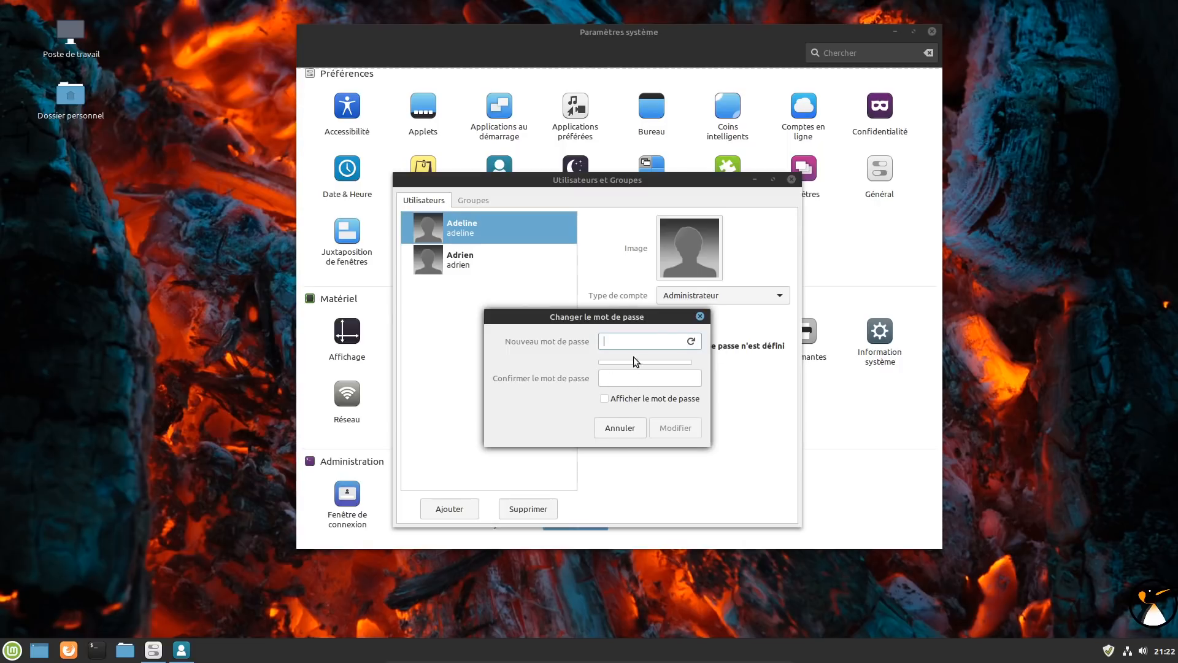
{"action": "left_click", "coordinate": [621, 427]}
{"action": "left_click", "coordinate": [473, 203]}
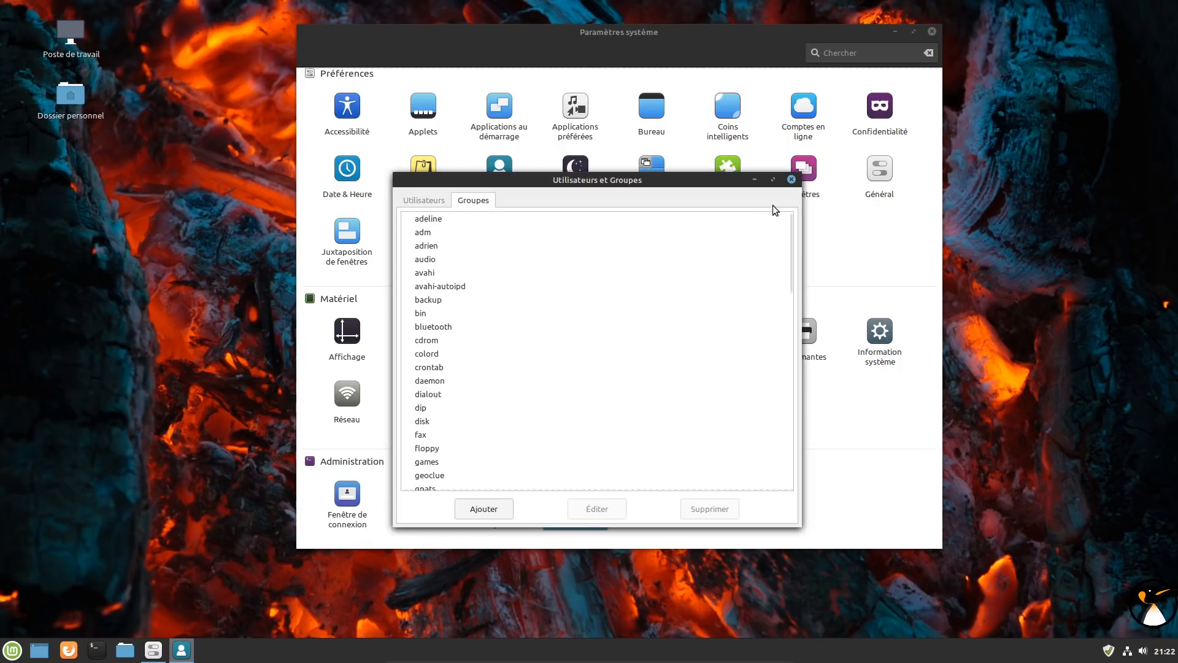
{"action": "left_click", "coordinate": [792, 179]}
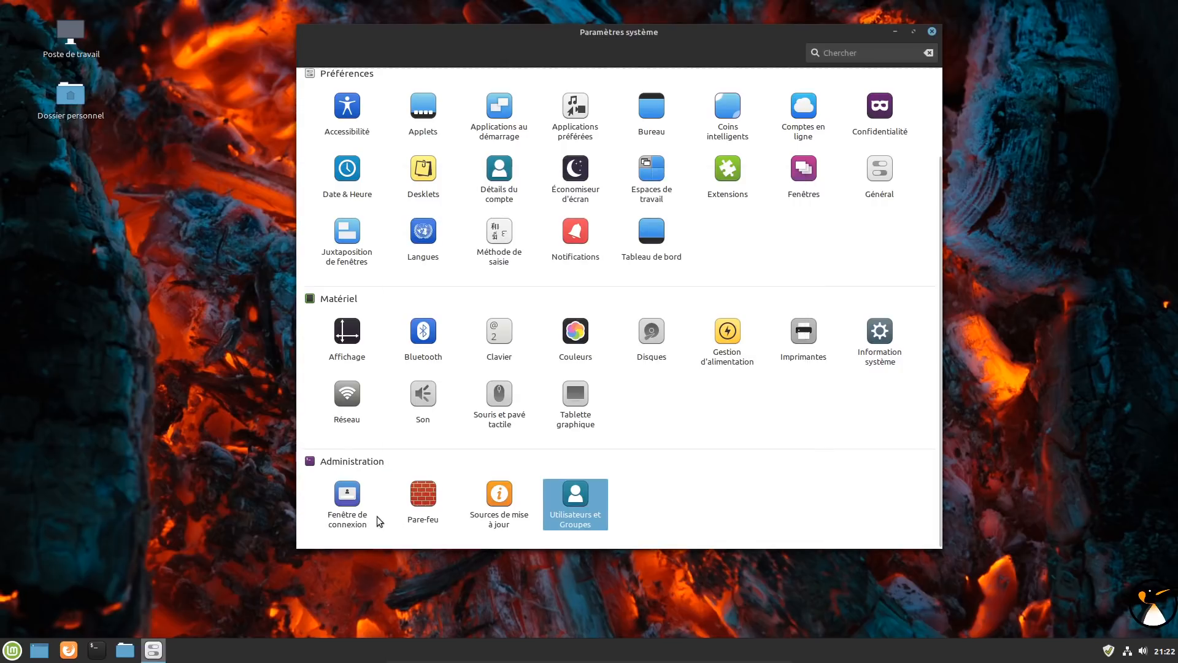
Step: Open Fenêtre de connexion with the account password, view its Apparence settings, and close it along with Paramètres système
{"action": "left_click", "coordinate": [352, 501]}
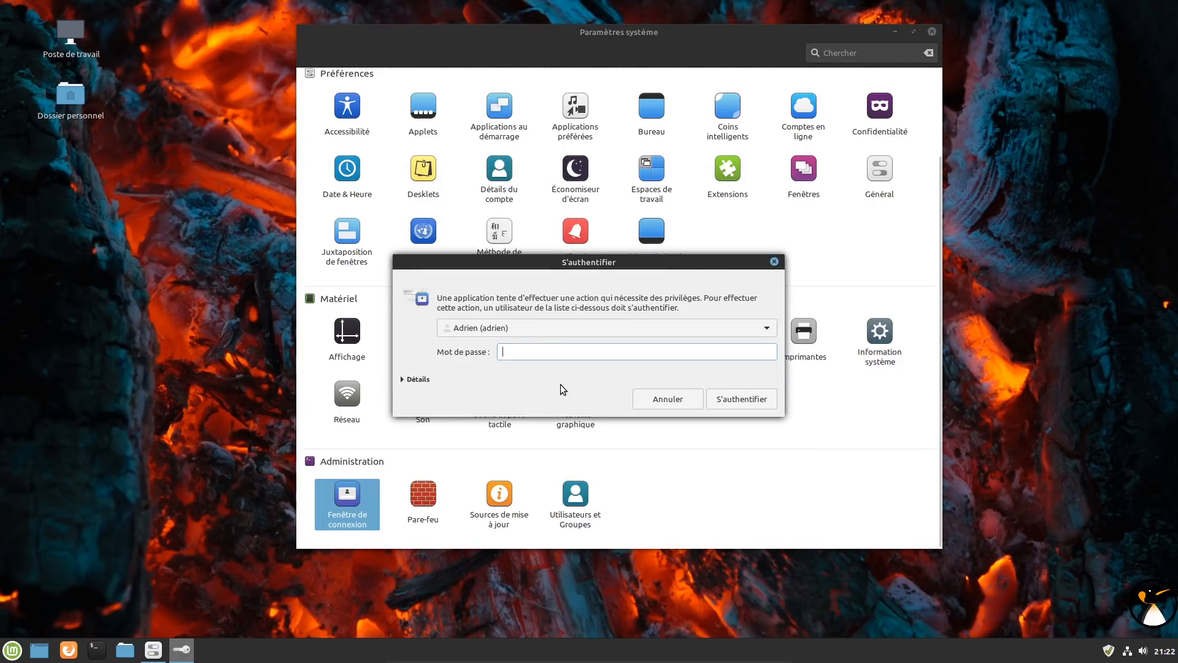
{"action": "left_click", "coordinate": [742, 399]}
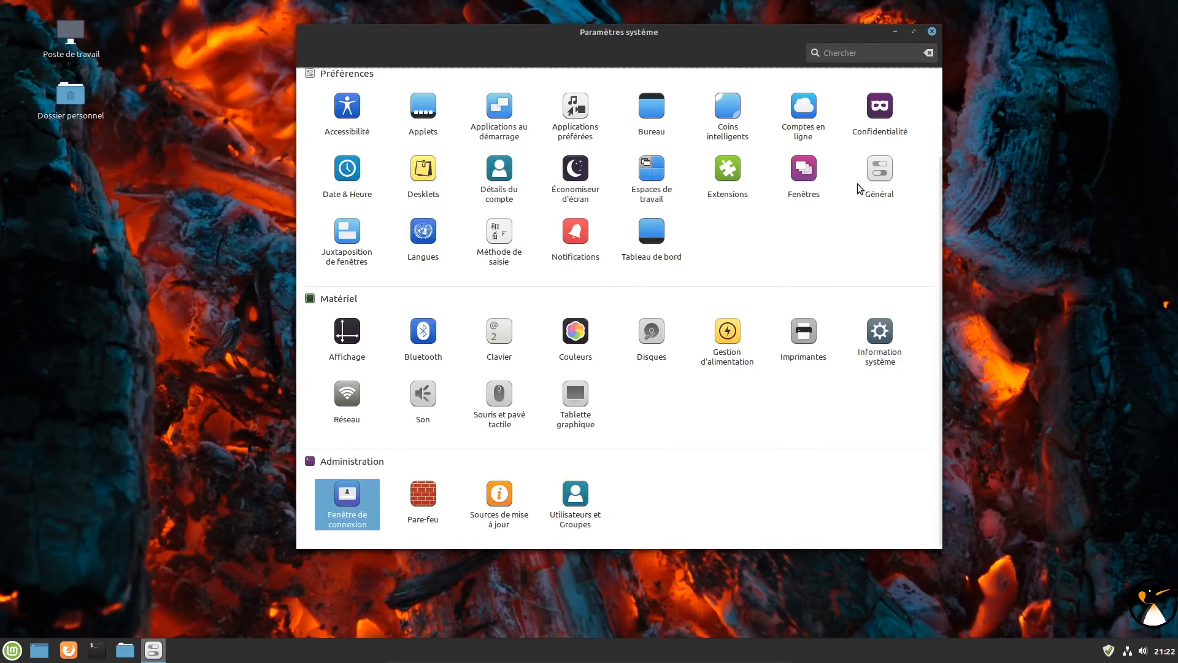
{"action": "left_click", "coordinate": [900, 31]}
{"action": "left_click_drag", "start_coordinate": [692, 174], "coordinate": [705, 98]}
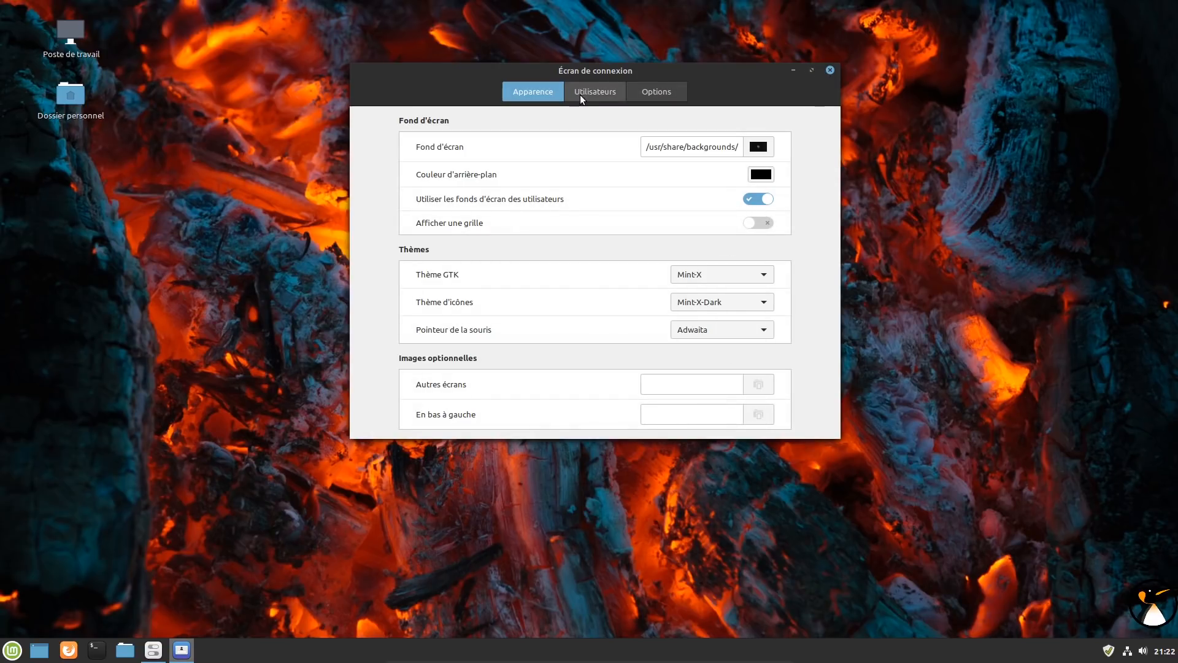
{"action": "left_click", "coordinate": [831, 70]}
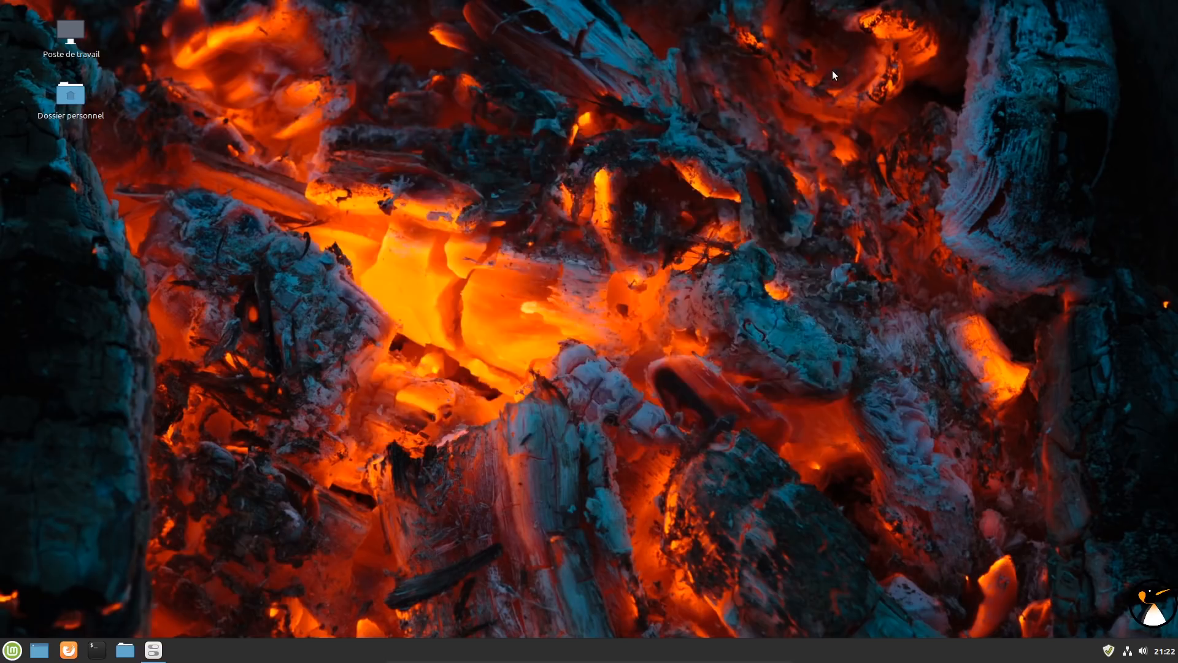
{"action": "left_click", "coordinate": [153, 650]}
{"action": "left_click", "coordinate": [932, 32]}
Step: Shut down the computer from the application menu and confirm with Éteindre
{"action": "left_click", "coordinate": [12, 650]}
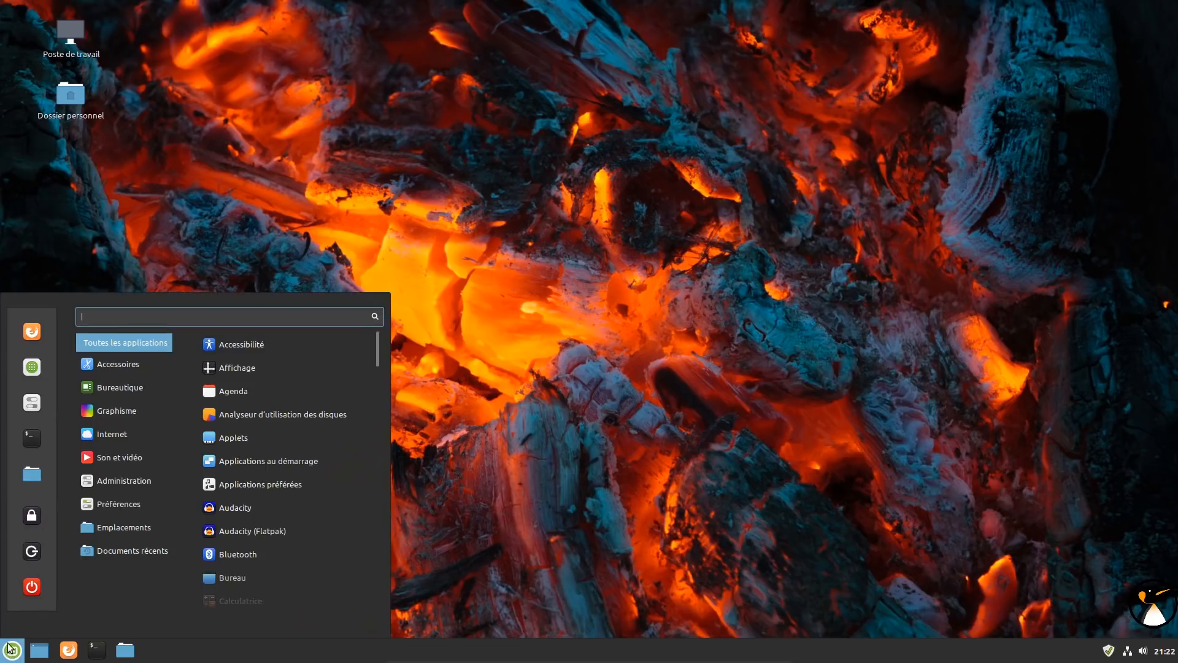
{"action": "left_click", "coordinate": [32, 593]}
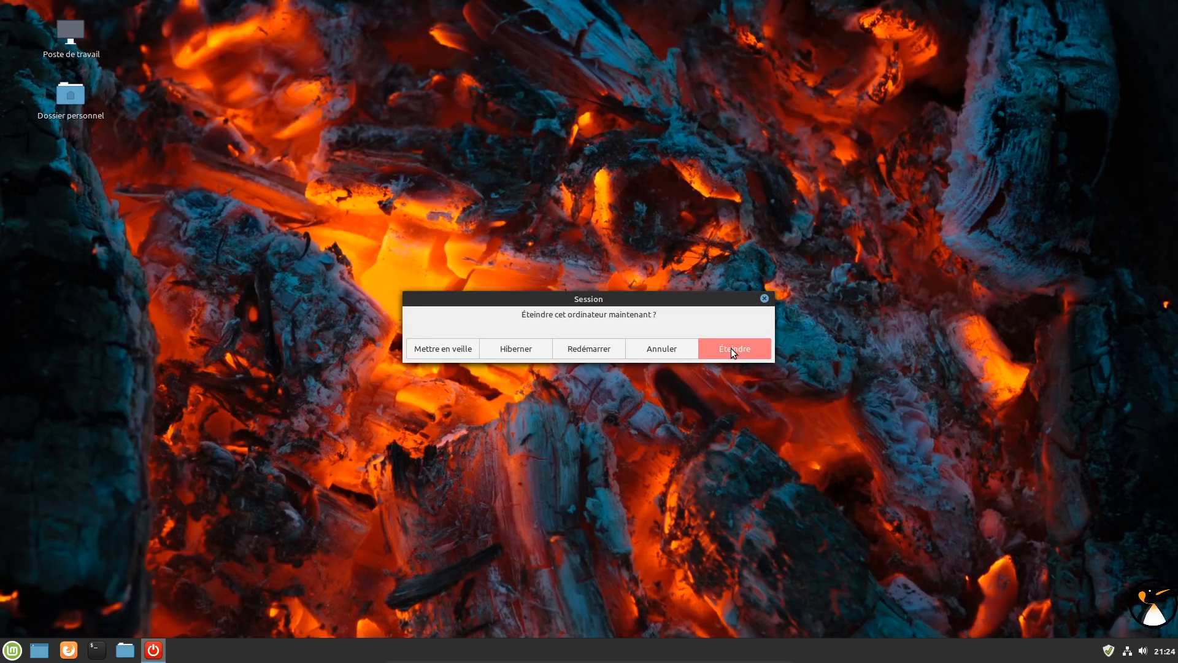
{"action": "left_click", "coordinate": [731, 348]}
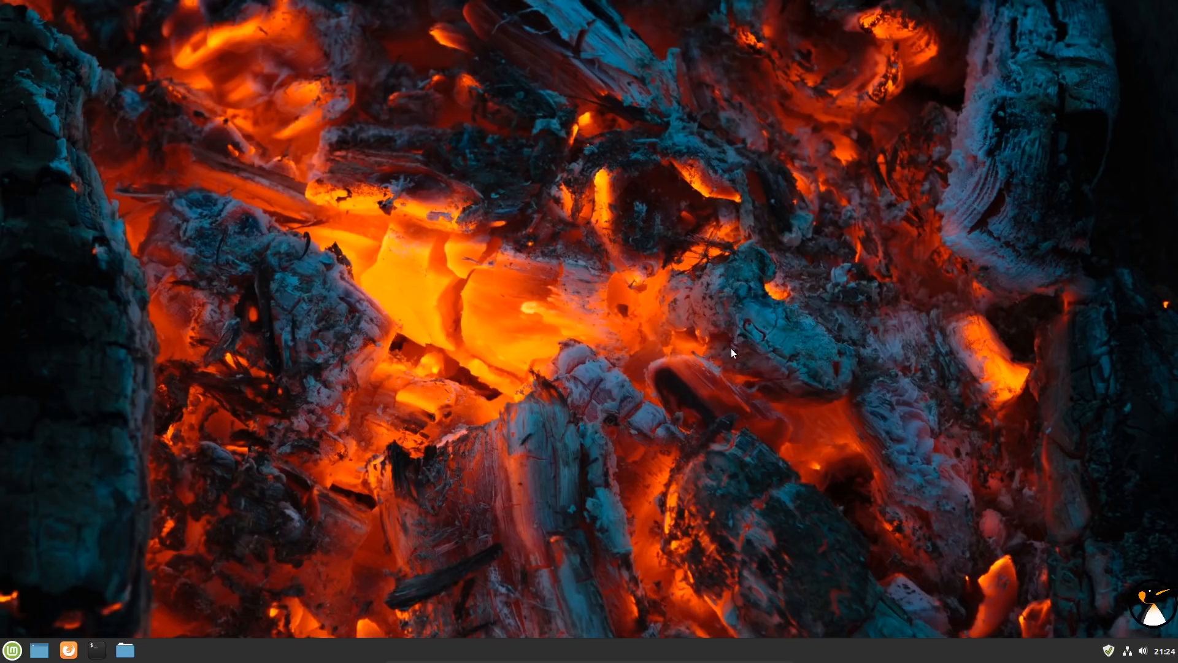